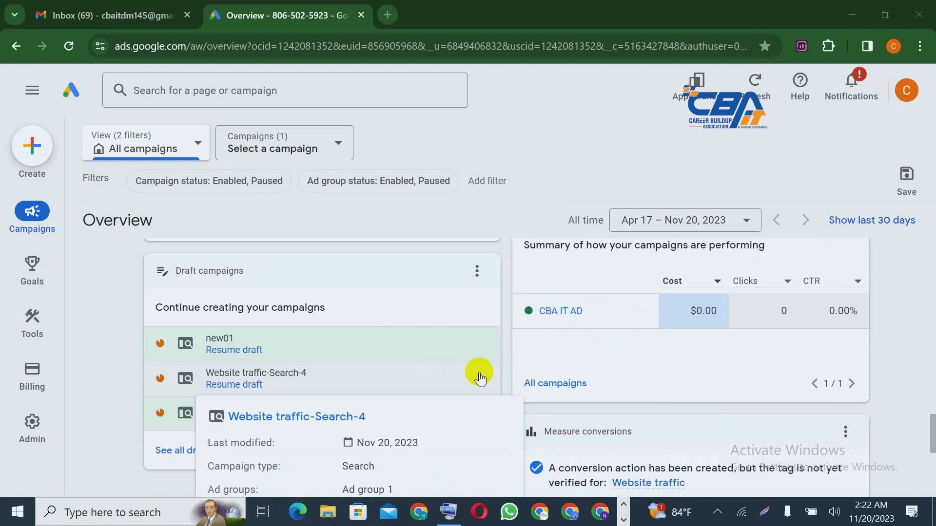
scroll(478, 375, down, 5)
scroll(507, 339, up, 8)
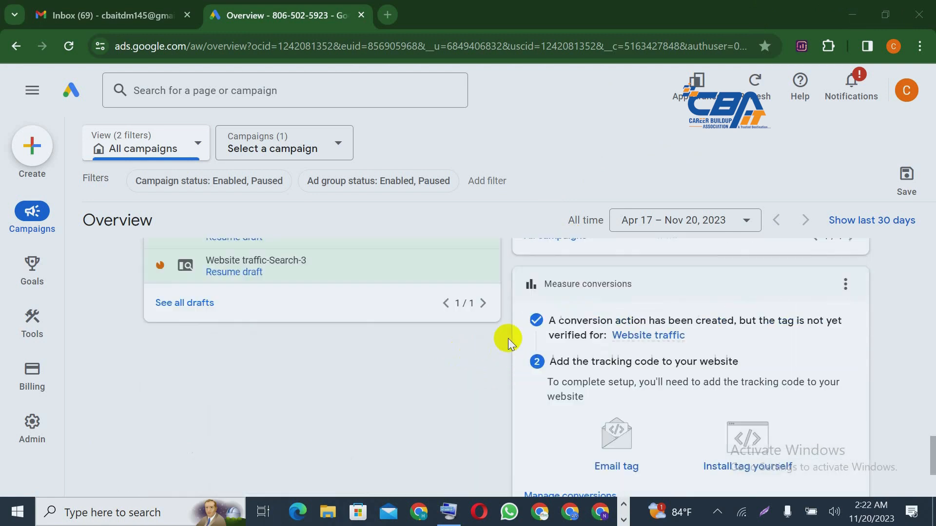
scroll(508, 339, down, 5)
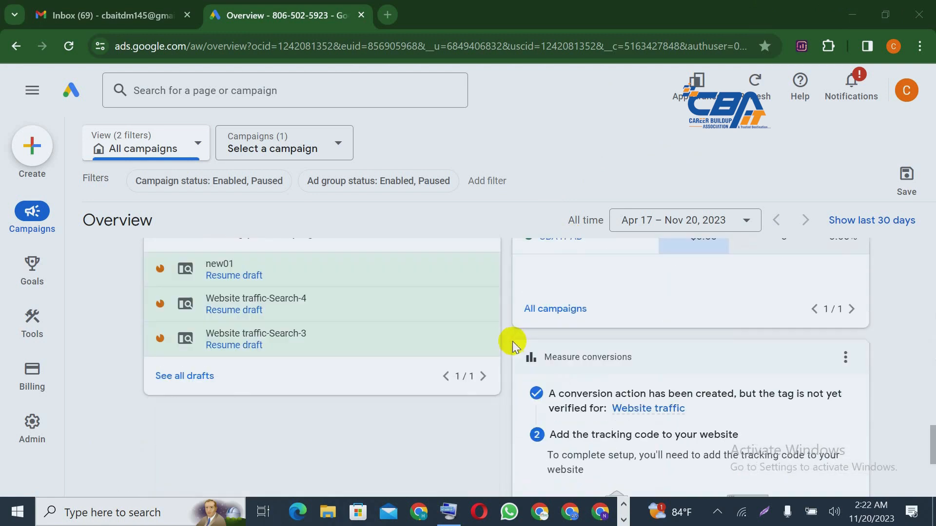
scroll(504, 332, down, 4)
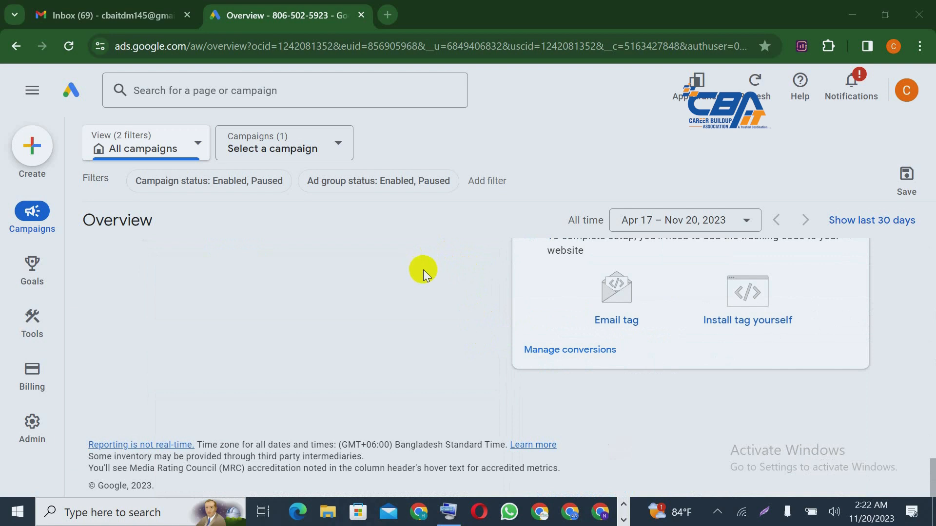
scroll(274, 373, up, 9)
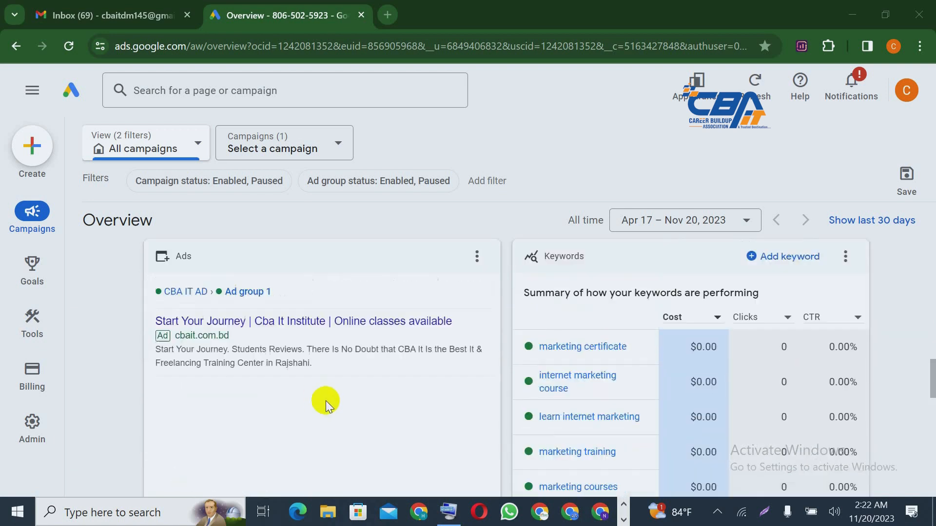
scroll(326, 399, down, 7)
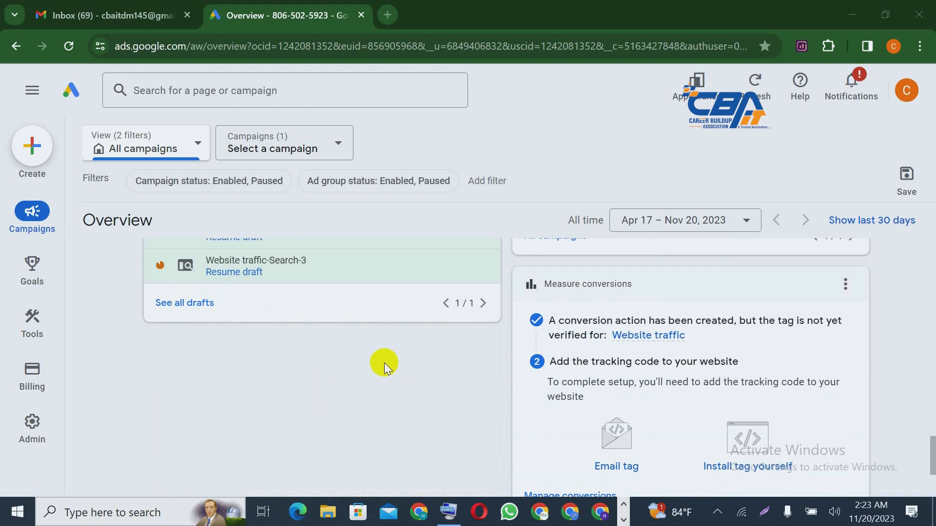
Open a new browser tab and search Google for "seo services usa"
click(389, 14)
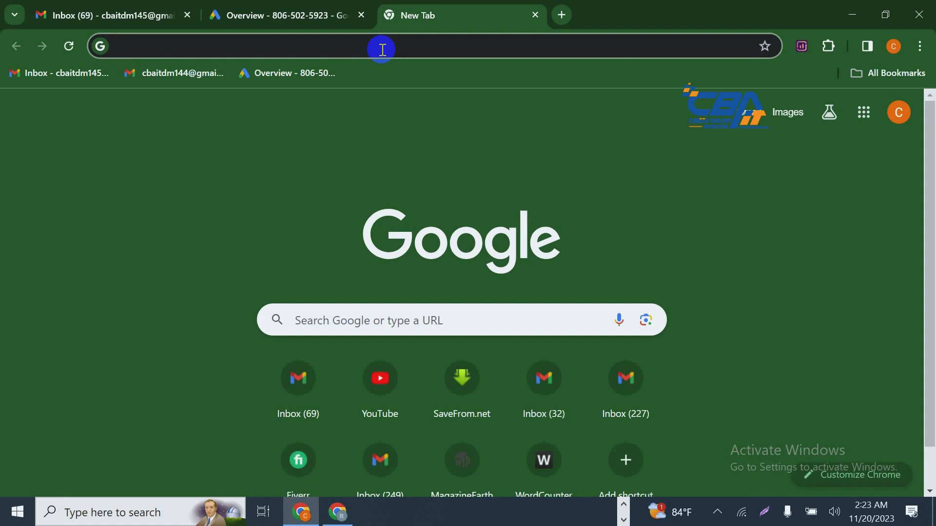
text(seo ser)
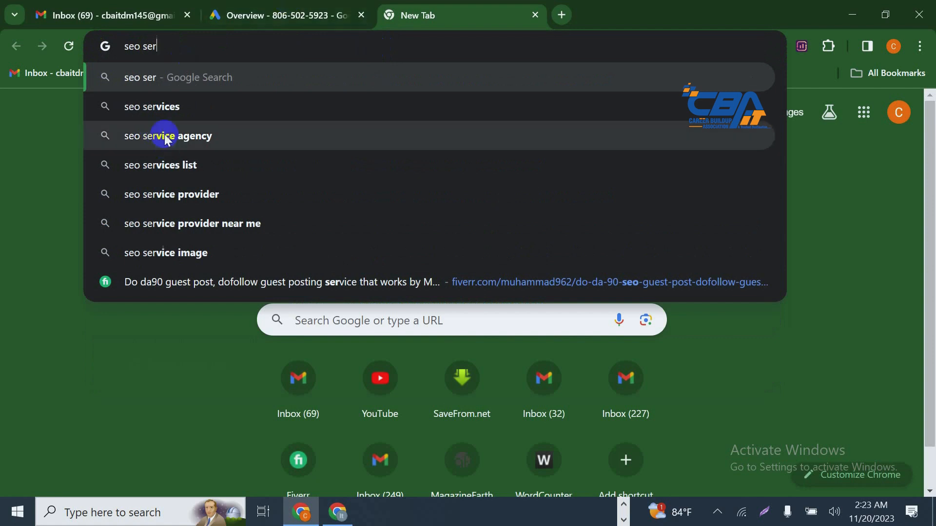
click(171, 112)
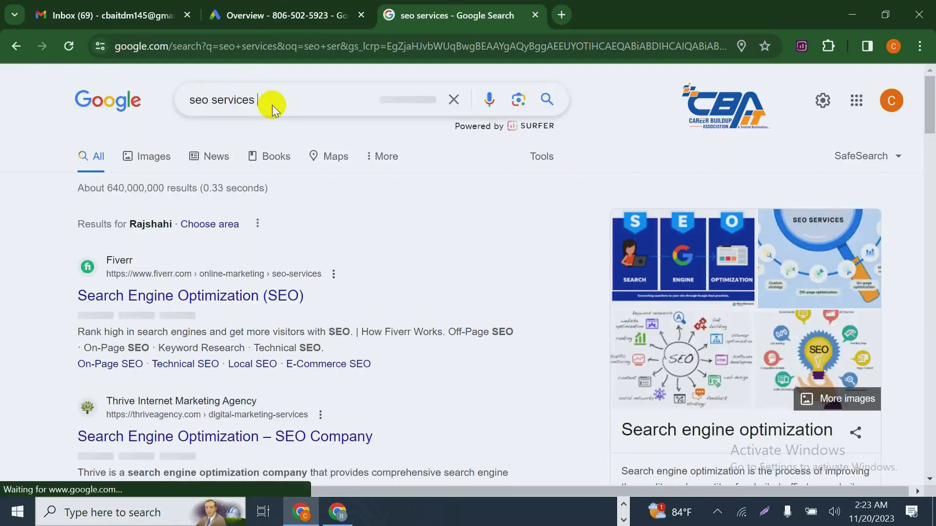
text(usa)
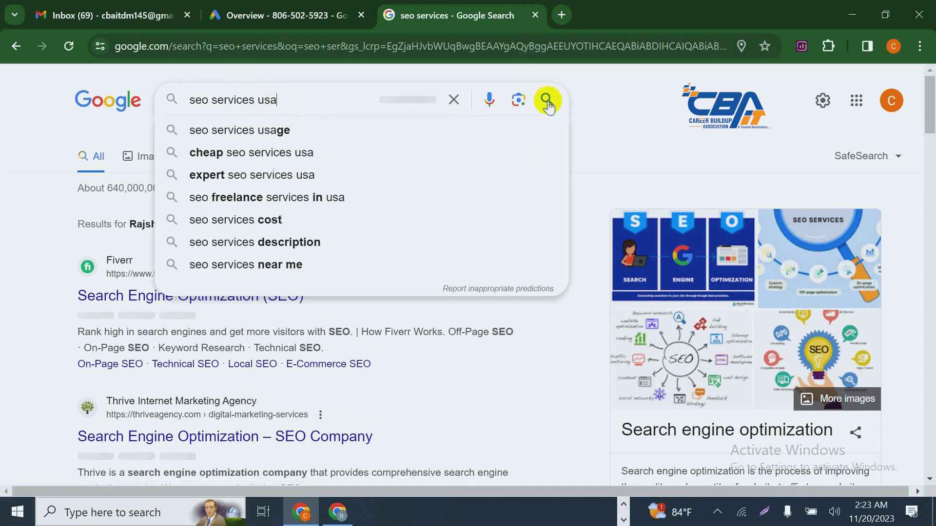
click(547, 101)
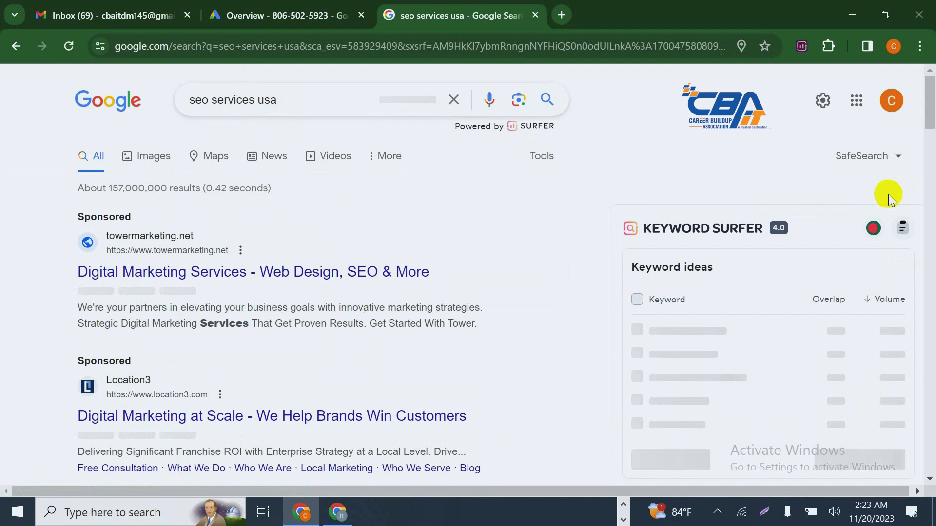
Set the Keyword Surfer country to United States of America
click(874, 229)
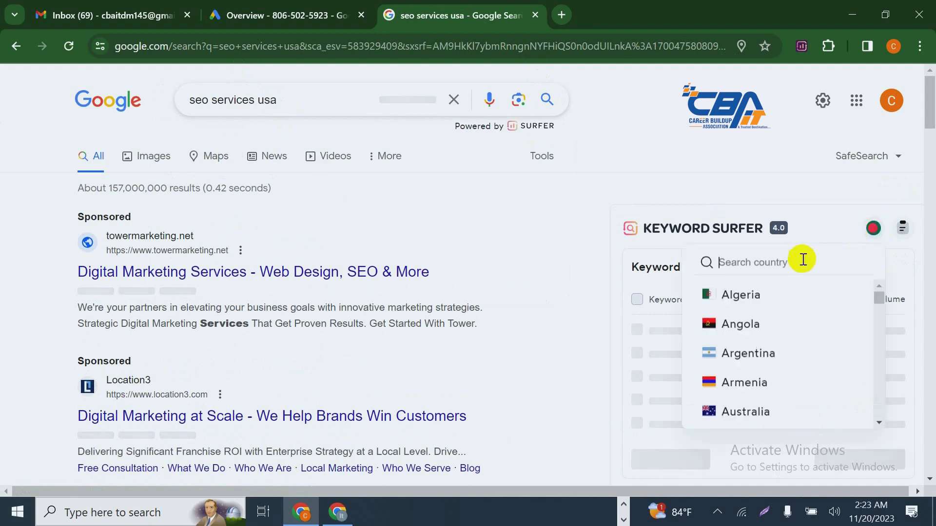
text(usa)
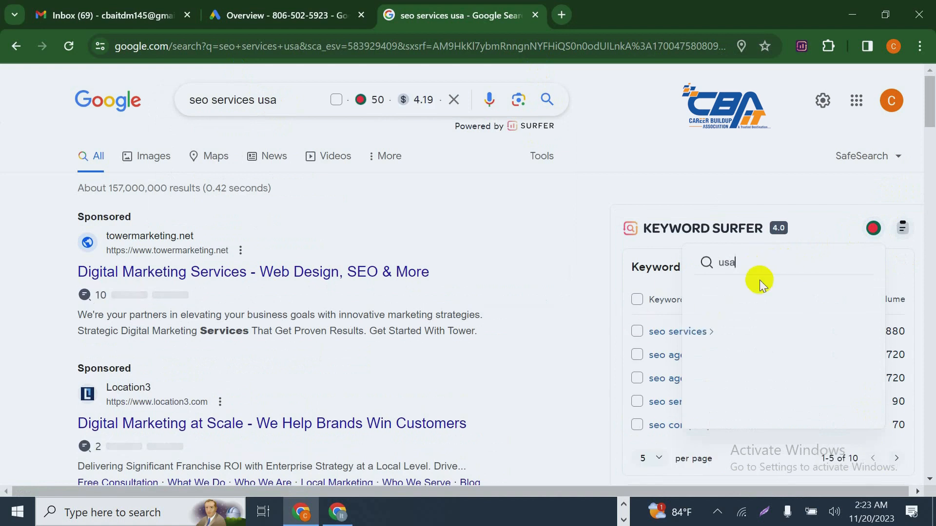
key(BackSpace)
key(BackSpace)
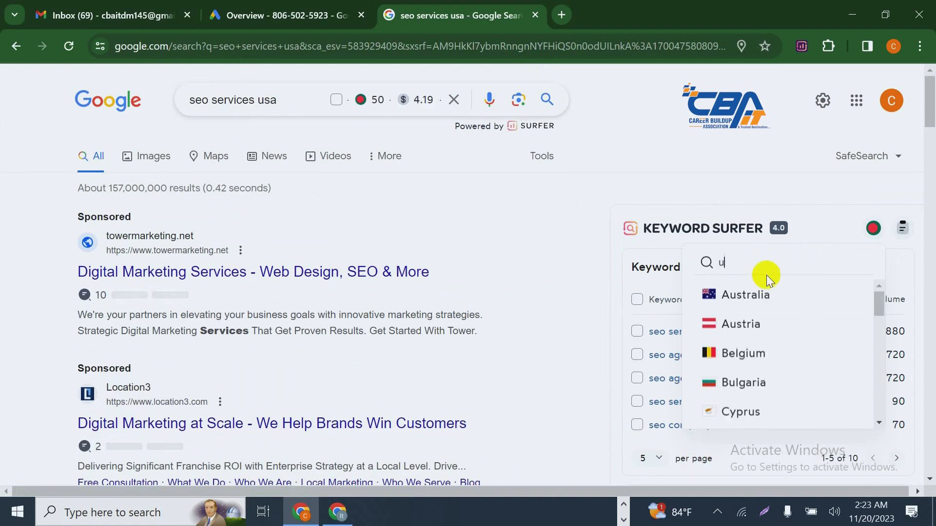
scroll(765, 276, down, 3)
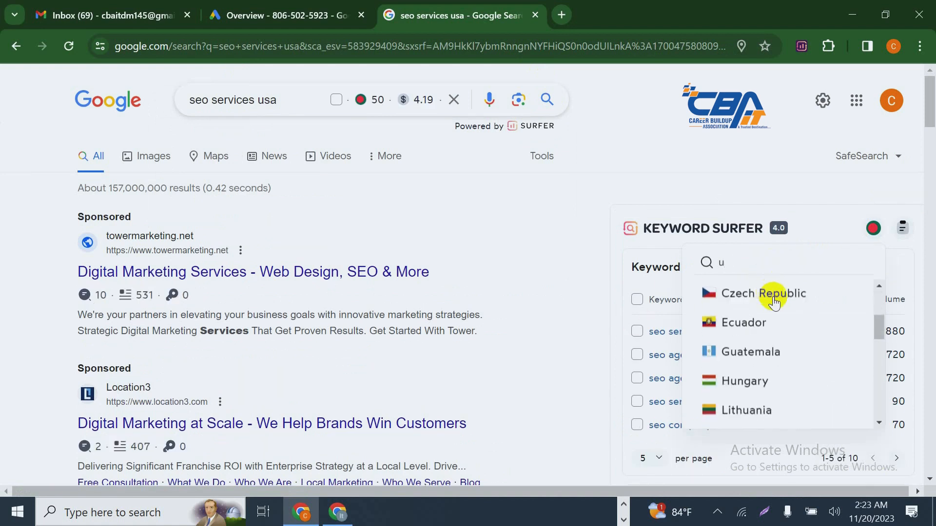
scroll(776, 317, down, 5)
scroll(780, 341, down, 3)
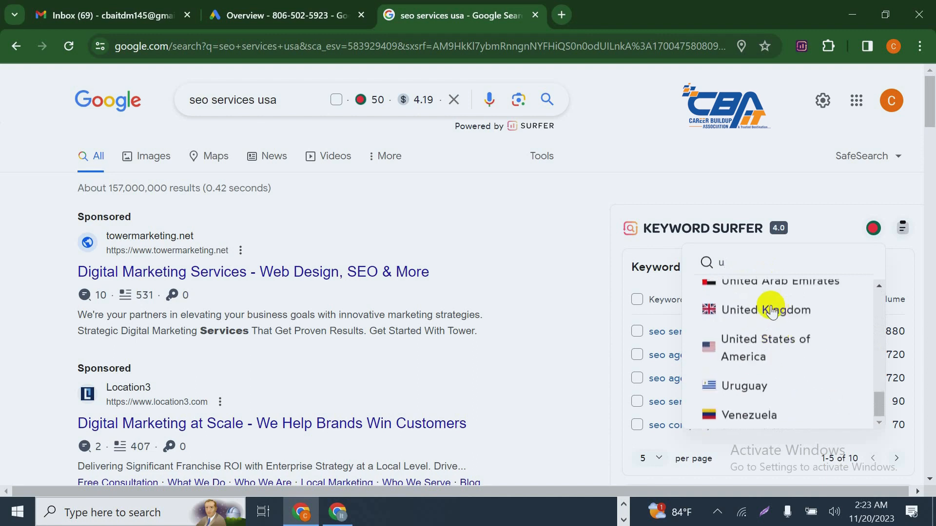
click(766, 344)
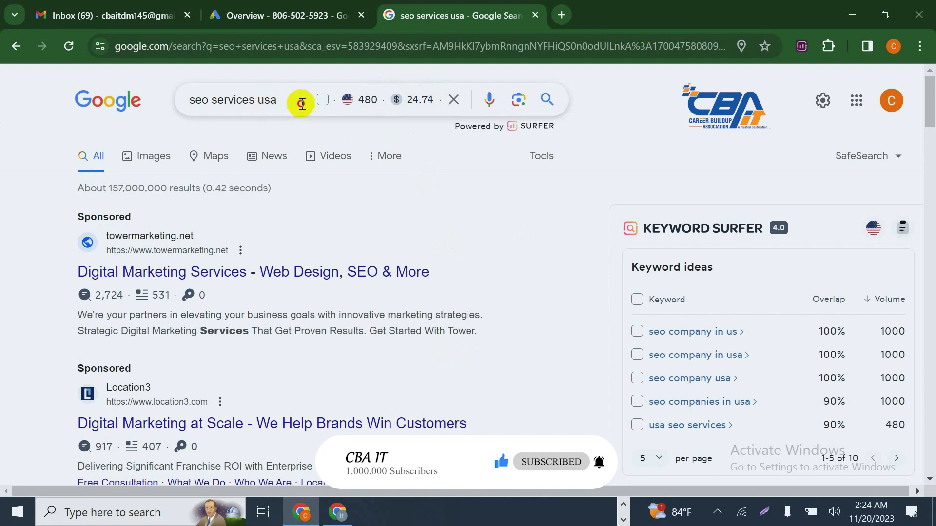
Remove "usa" from the query and search for "seo services" to check its search volume and cost per click
drag(298, 100, 191, 90)
click(255, 98)
double_click(267, 99)
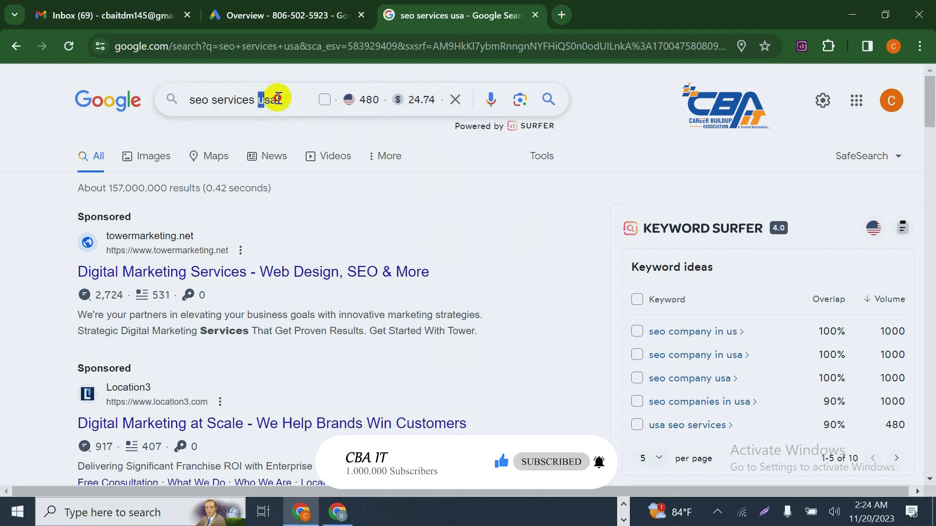
key(BackSpace)
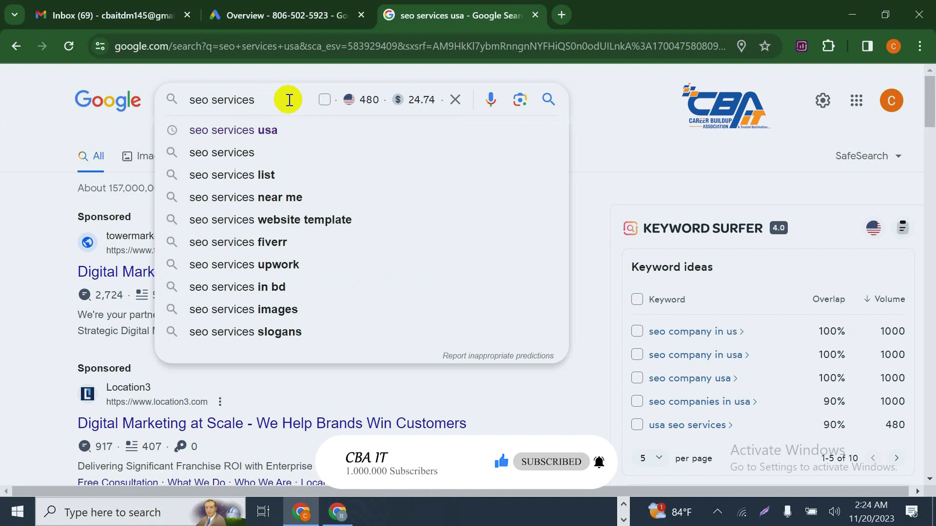
click(541, 101)
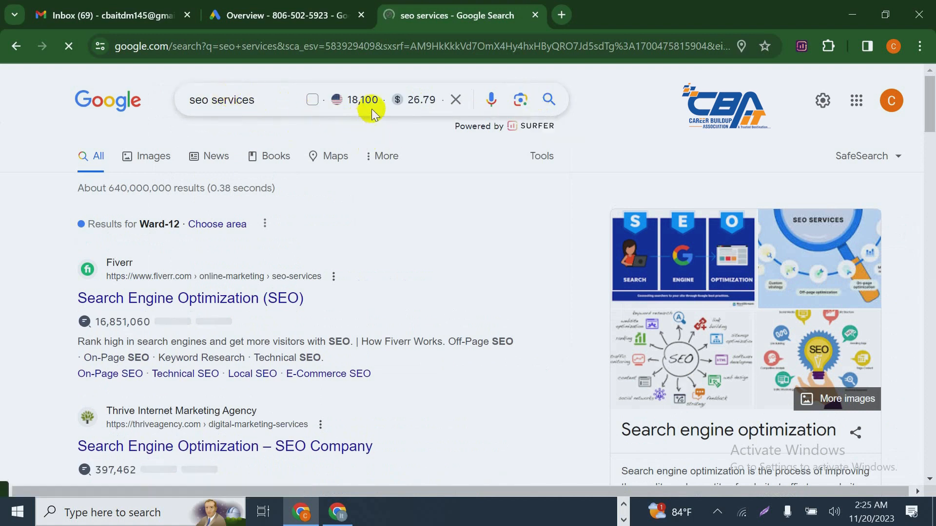
mouse_move(370, 106)
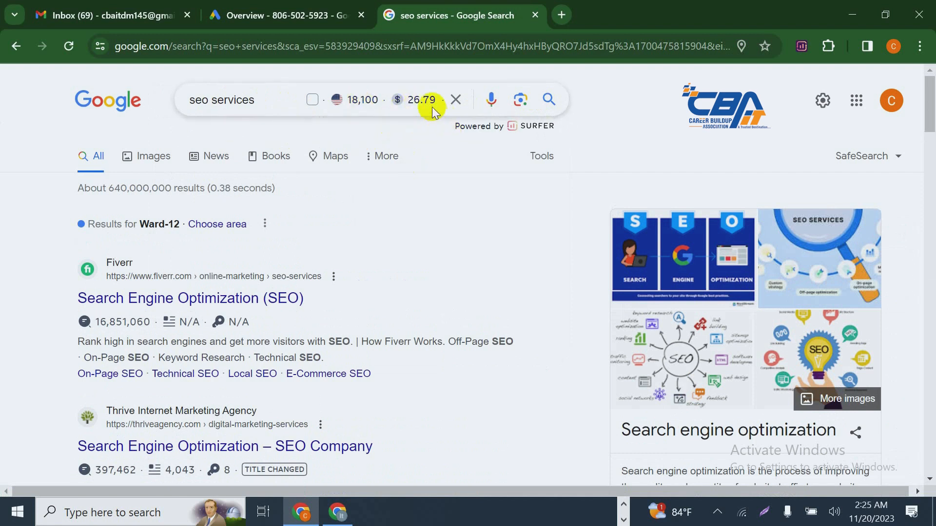
Add "usa" back to the query and search for "seo services usa" to compare its keyword metrics
click(287, 98)
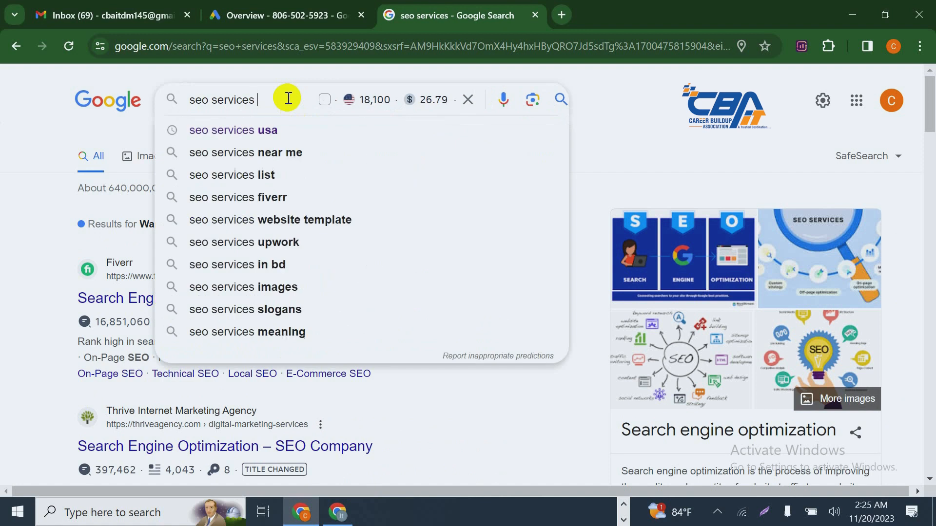
text(usa)
click(317, 128)
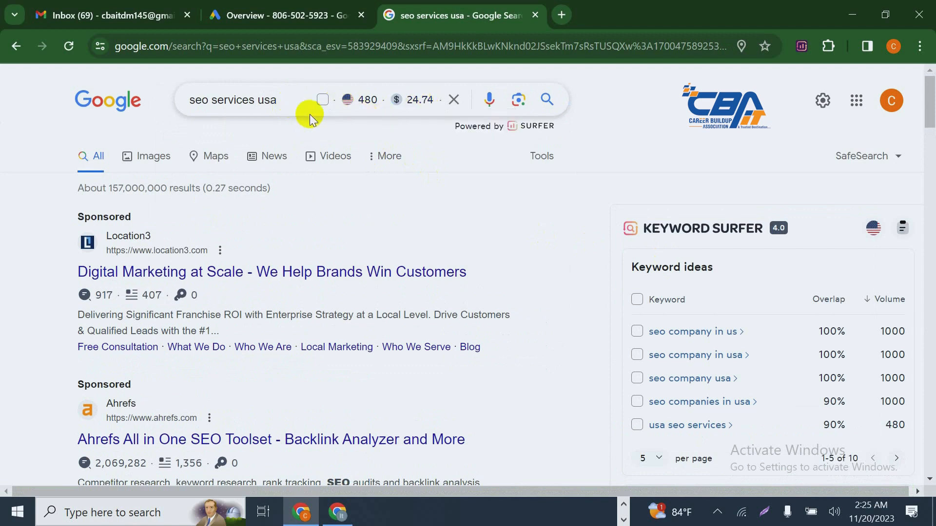
Shorten the query to "seo services", run the search and check the keyword's cost per click
double_click(261, 99)
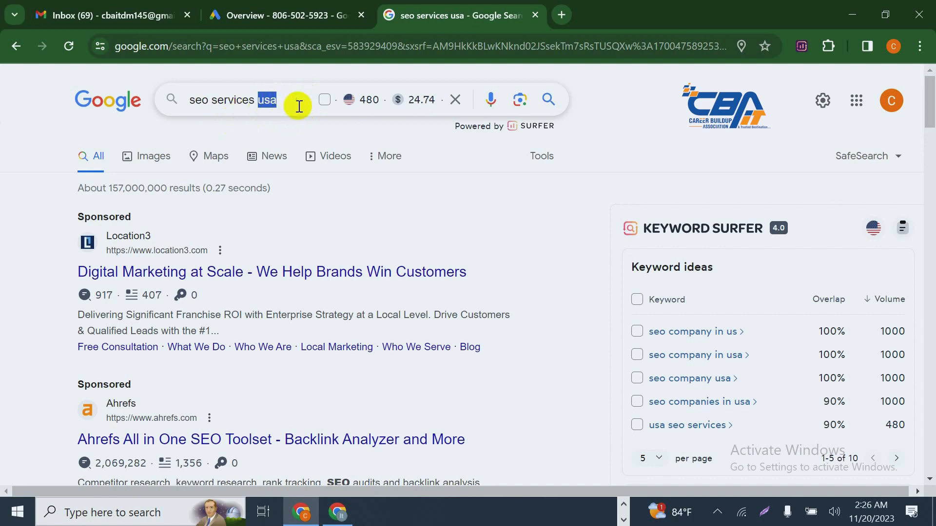
click(299, 103)
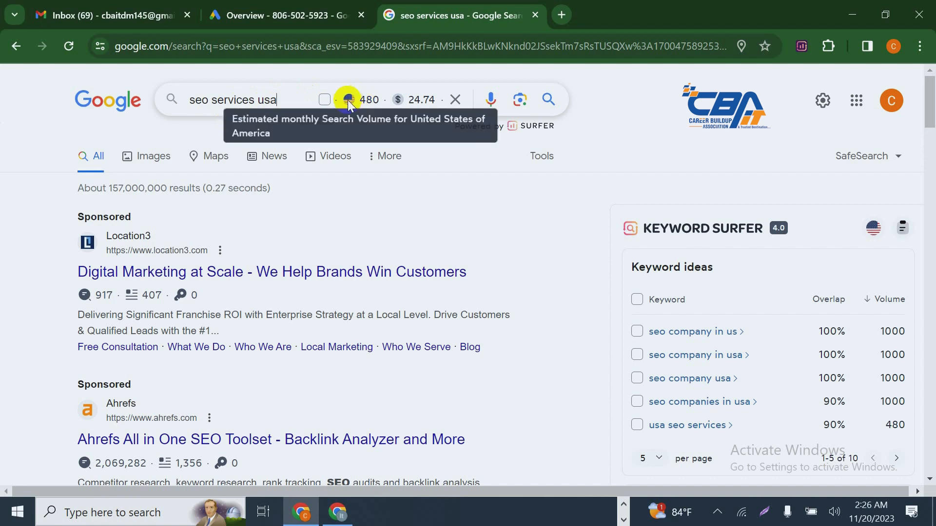
drag(278, 100, 257, 104)
key(BackSpace)
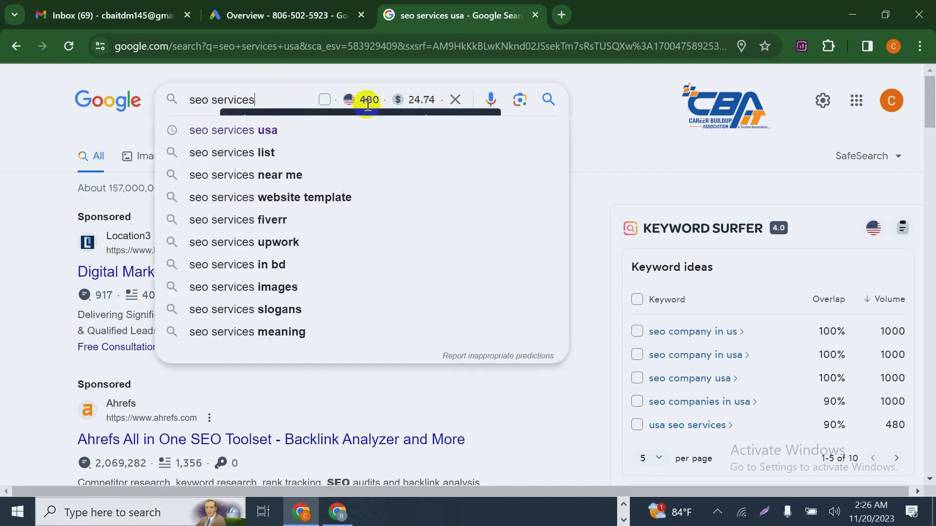
click(547, 101)
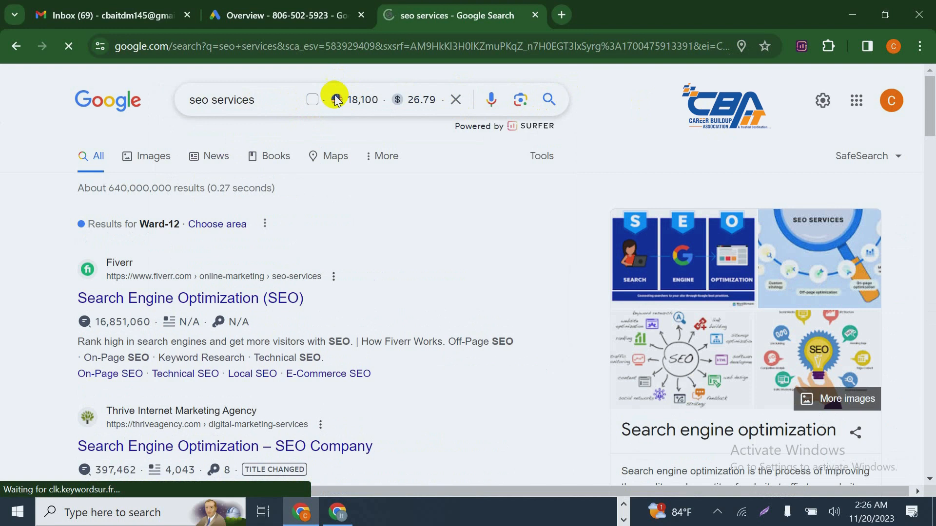
mouse_move(421, 102)
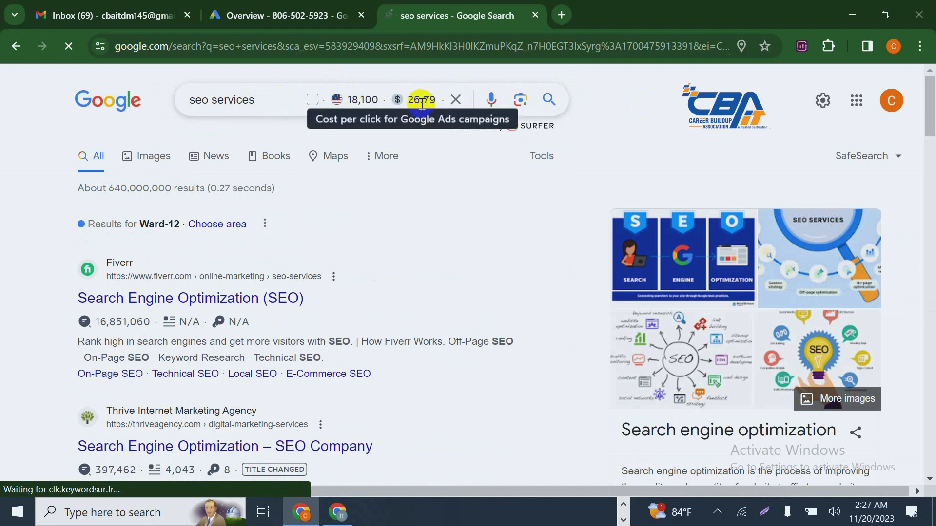
Copy the keyword "seo services" from the search query and close the suggestions
triple_click(272, 99)
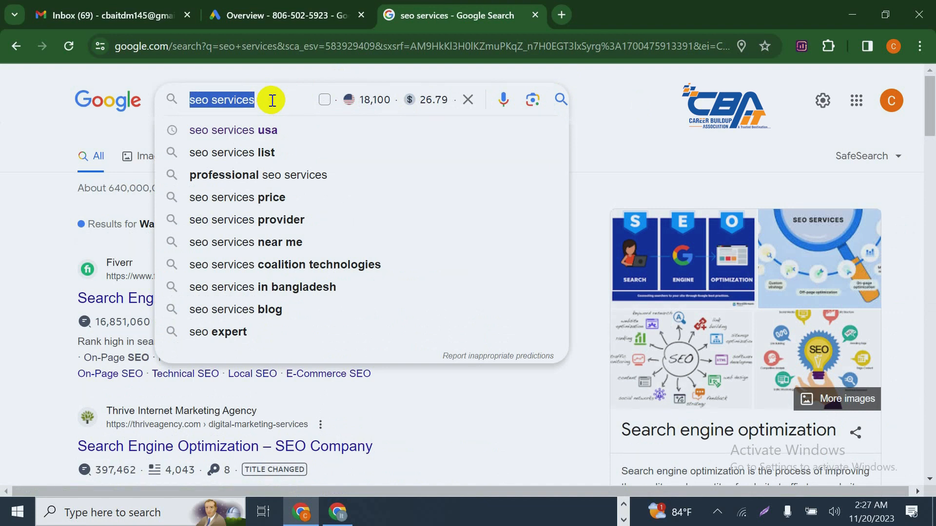
click(302, 95)
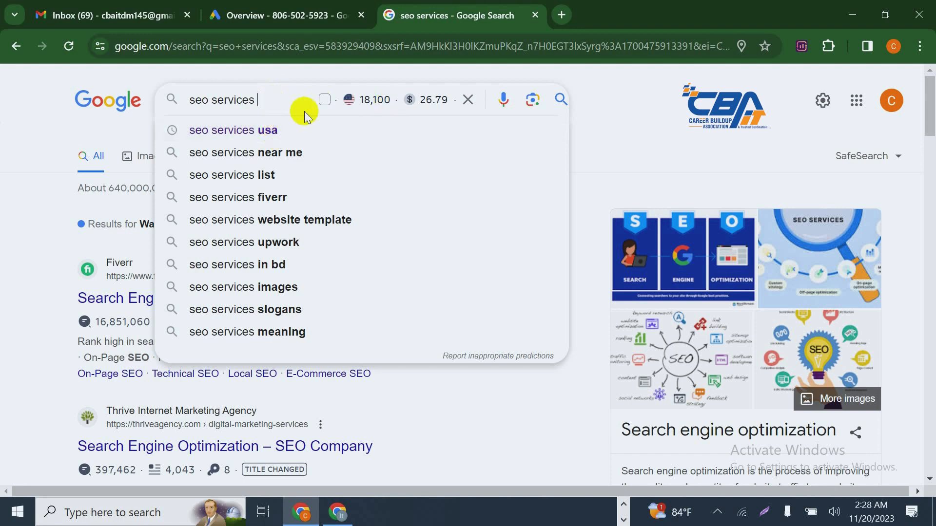
key(BackSpace)
triple_click(279, 97)
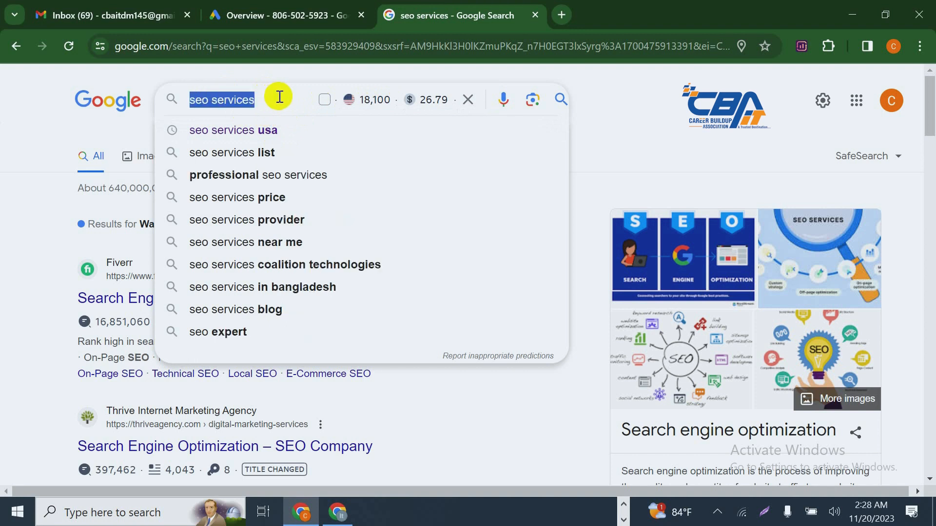
right_click(279, 97)
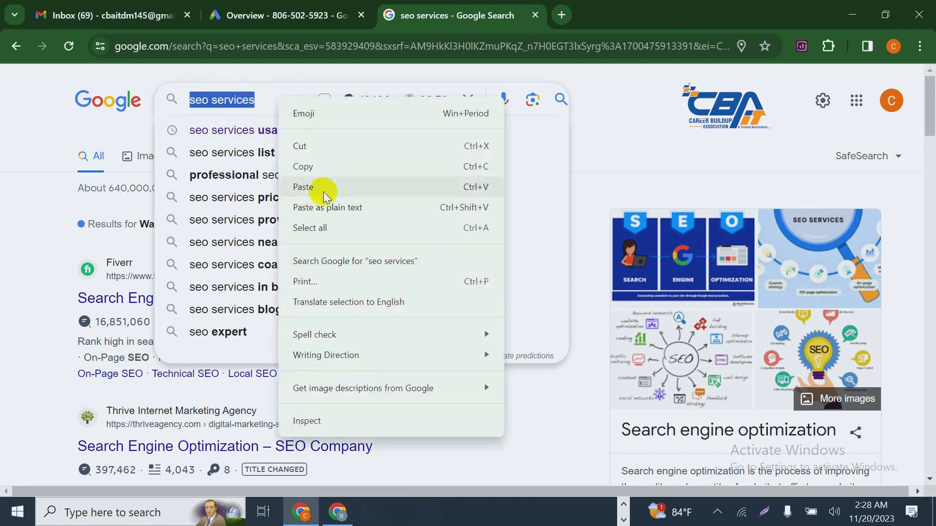
click(327, 169)
click(551, 136)
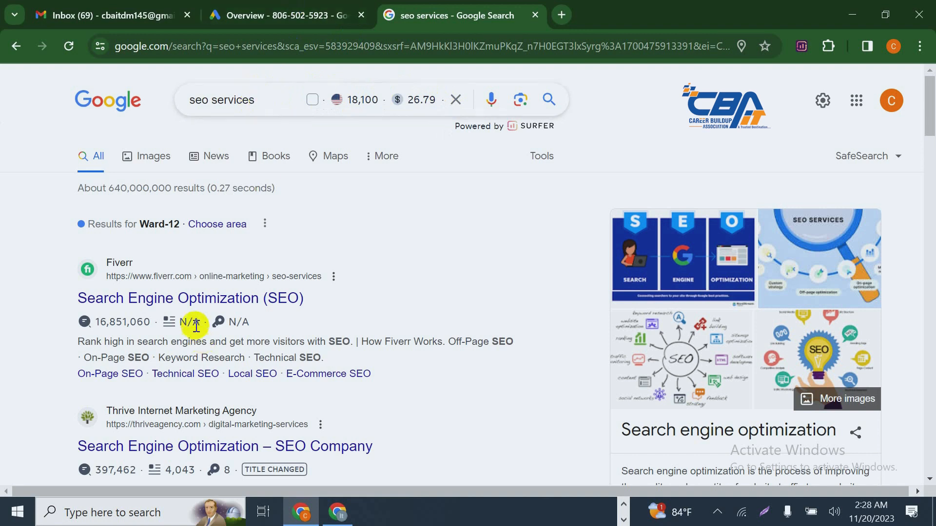
Examine the "seo services" results, including the organic listings, local businesses, related searches and Keyword Surfer's keyword ideas
scroll(195, 326, down, 3)
scroll(390, 353, down, 6)
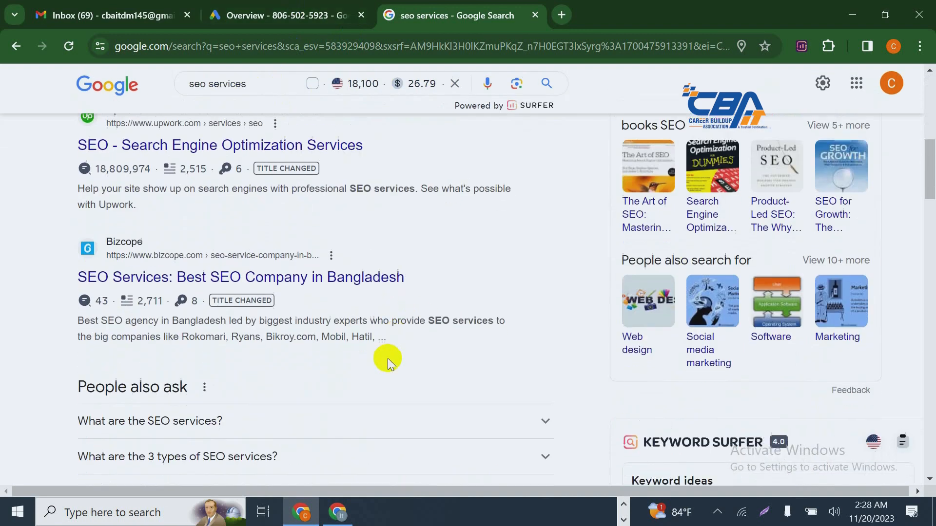
scroll(388, 358, down, 6)
scroll(385, 360, down, 6)
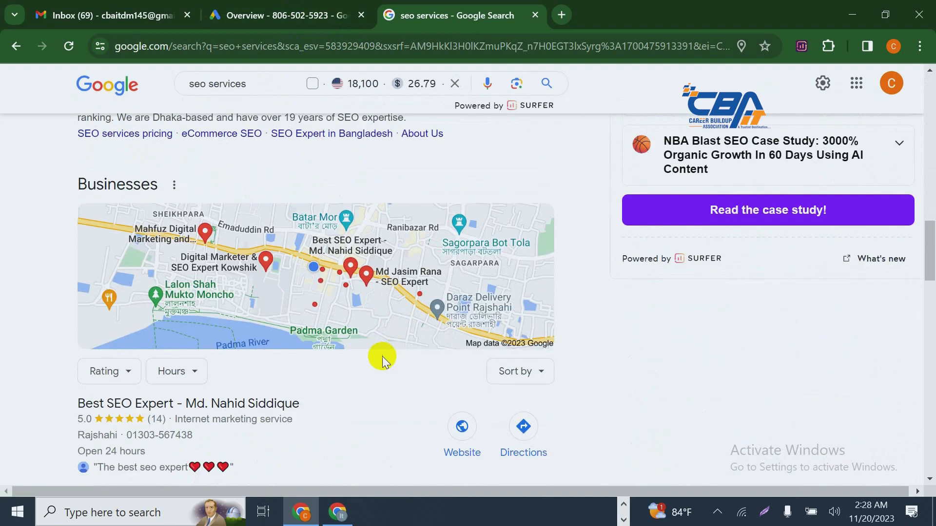
scroll(383, 358, up, 3)
scroll(273, 376, down, 15)
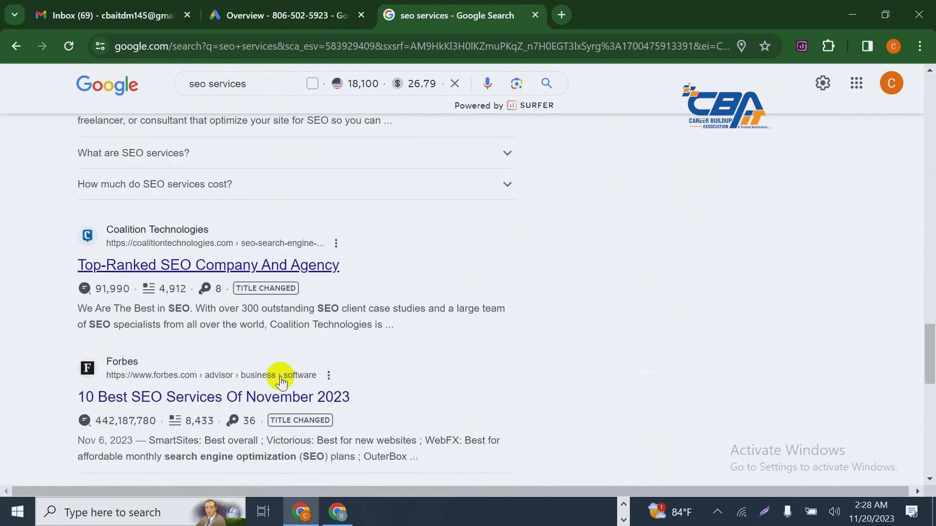
scroll(281, 380, up, 6)
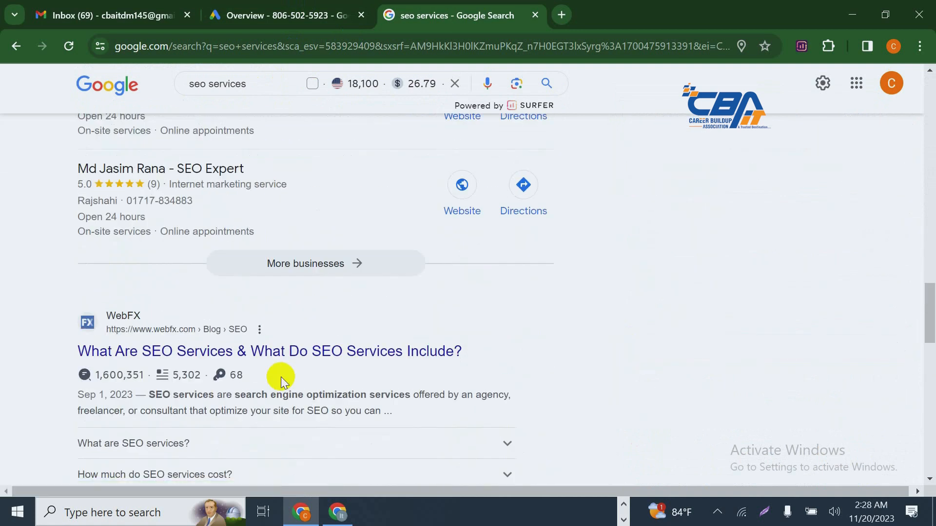
scroll(281, 376, down, 4)
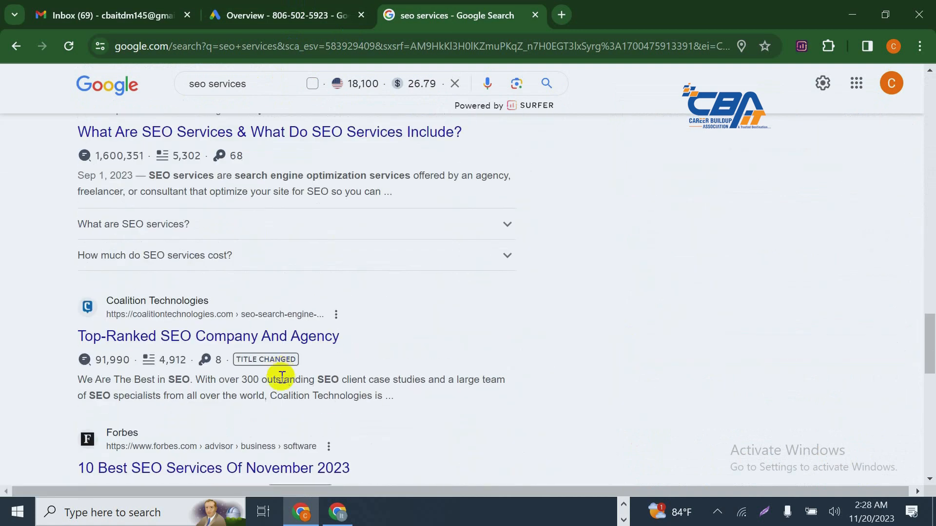
scroll(281, 376, up, 2)
scroll(281, 378, down, 5)
scroll(282, 381, down, 1)
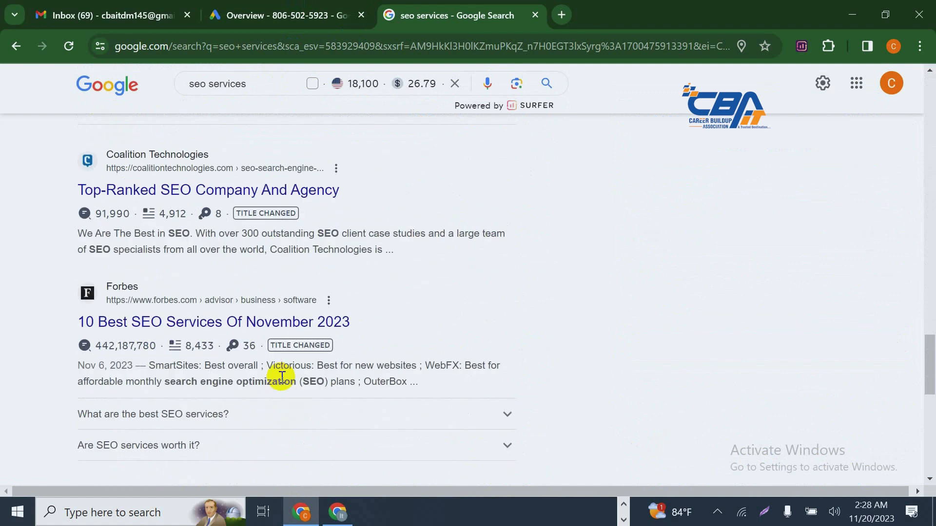
scroll(280, 380, down, 8)
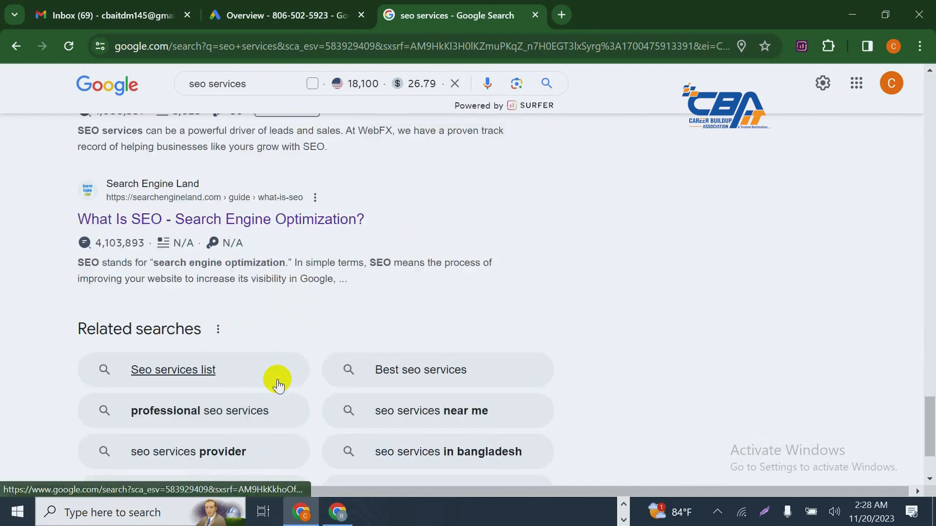
scroll(277, 379, up, 15)
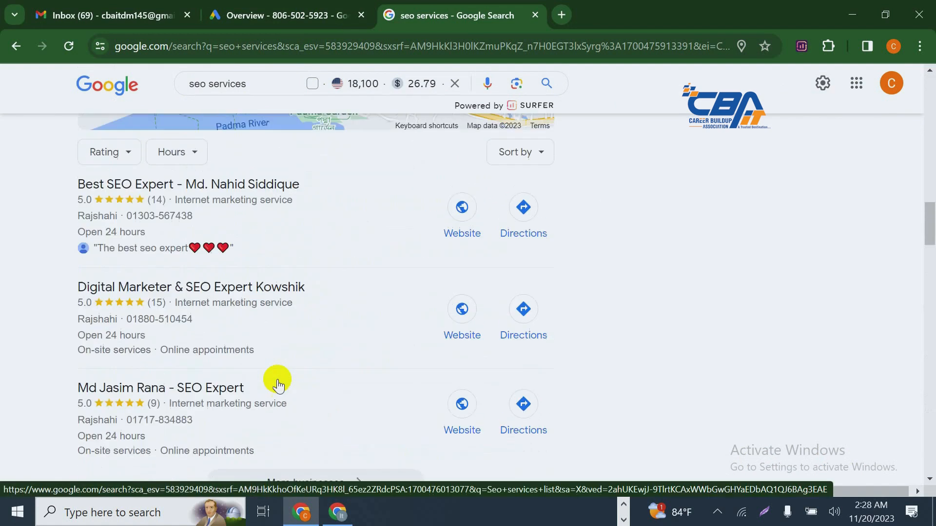
click(276, 379)
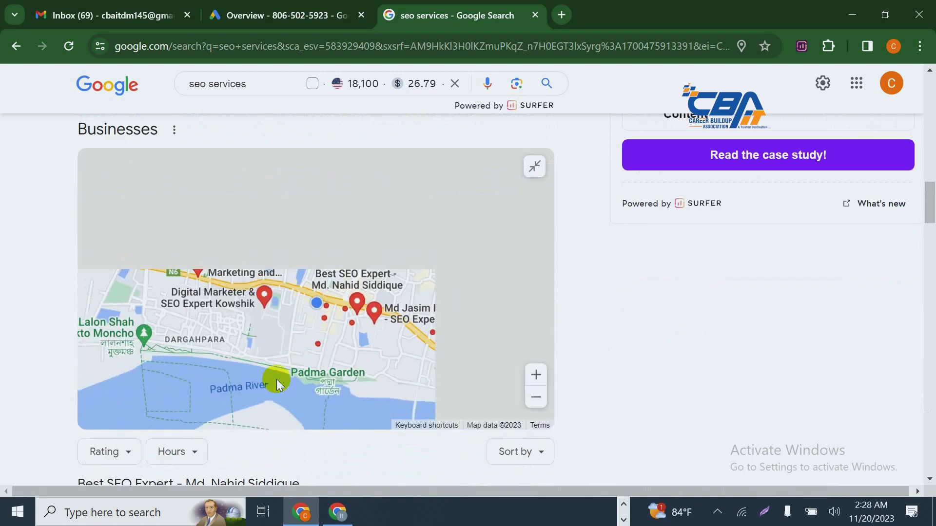
scroll(629, 381, up, 5)
scroll(628, 385, up, 2)
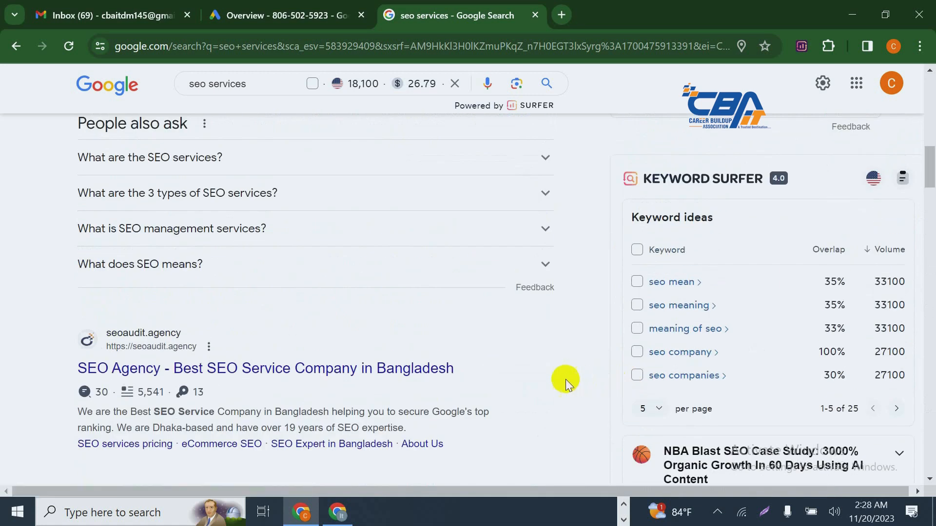
scroll(320, 383, up, 4)
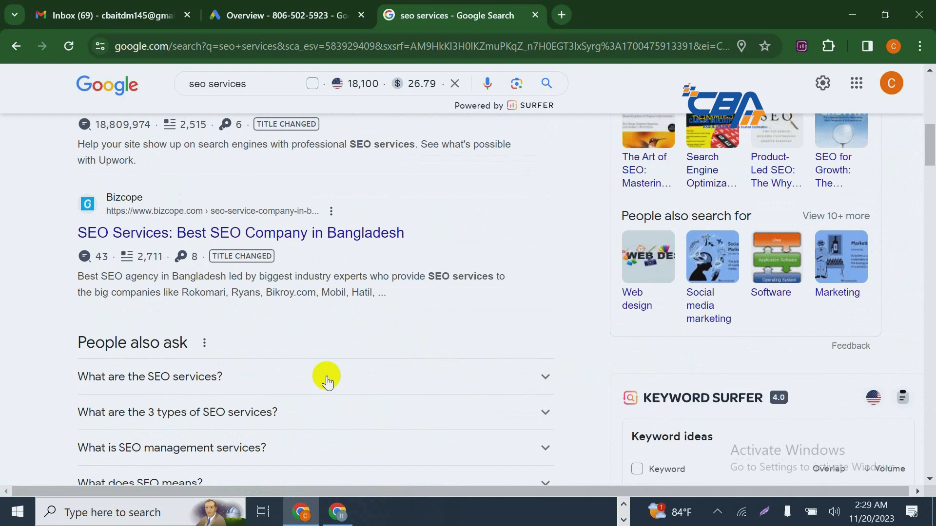
scroll(328, 378, up, 4)
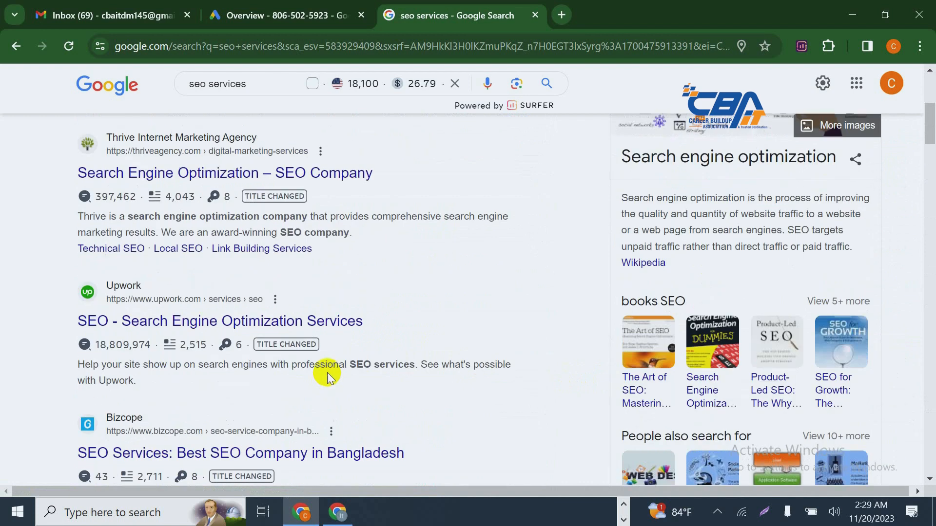
scroll(324, 373, up, 3)
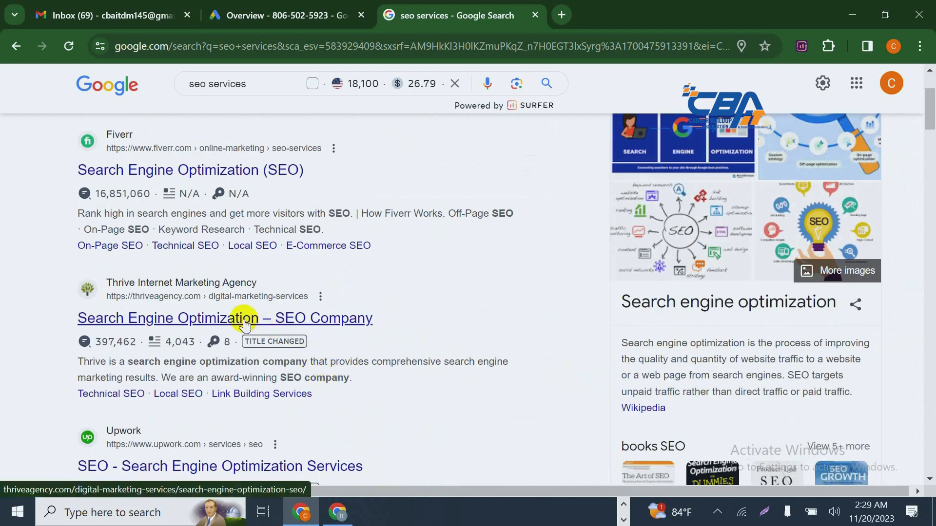
Open the Thrive Internet Marketing Agency result in a separate tab and move the Google Ads tab after it
click(181, 289)
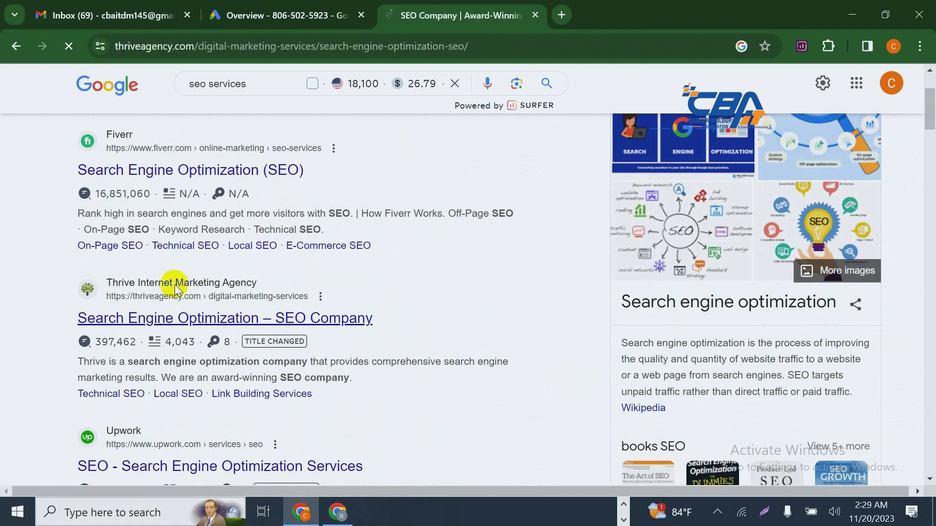
click(14, 45)
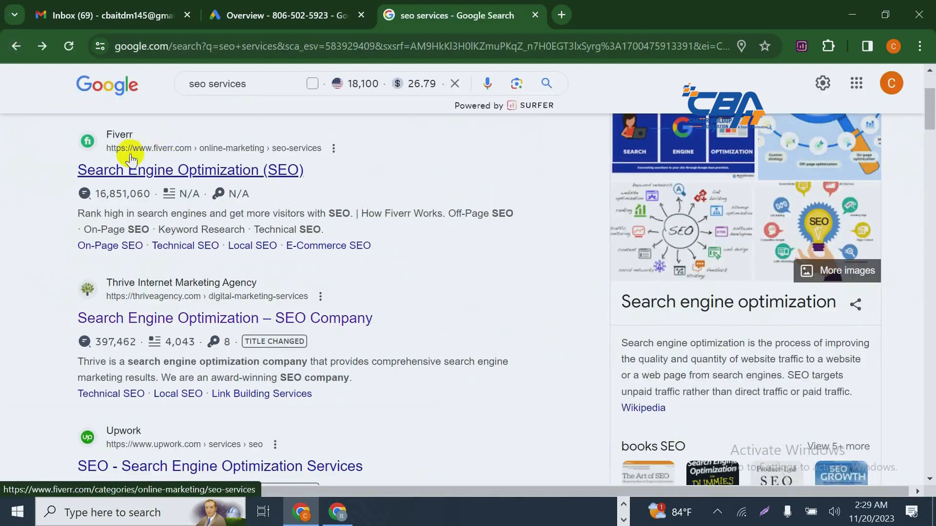
middle_click(121, 285)
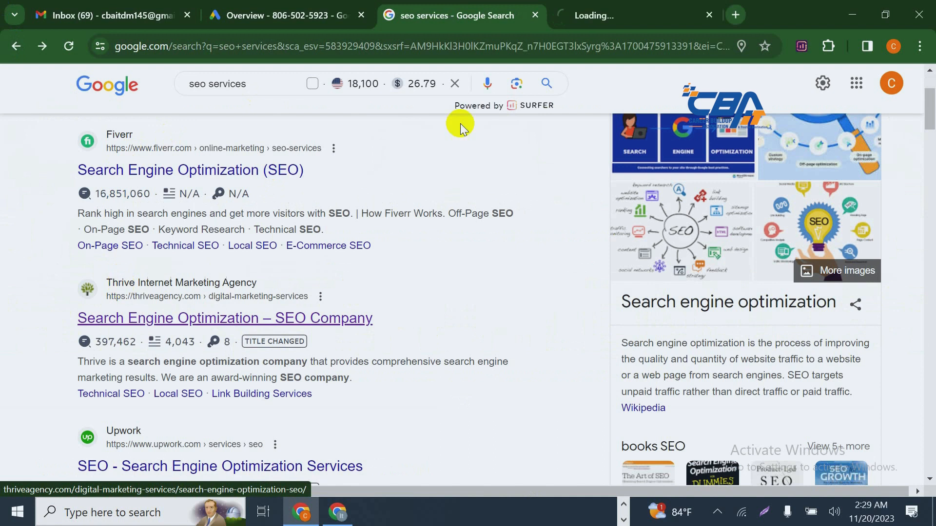
click(233, 7)
drag(233, 6, 644, 8)
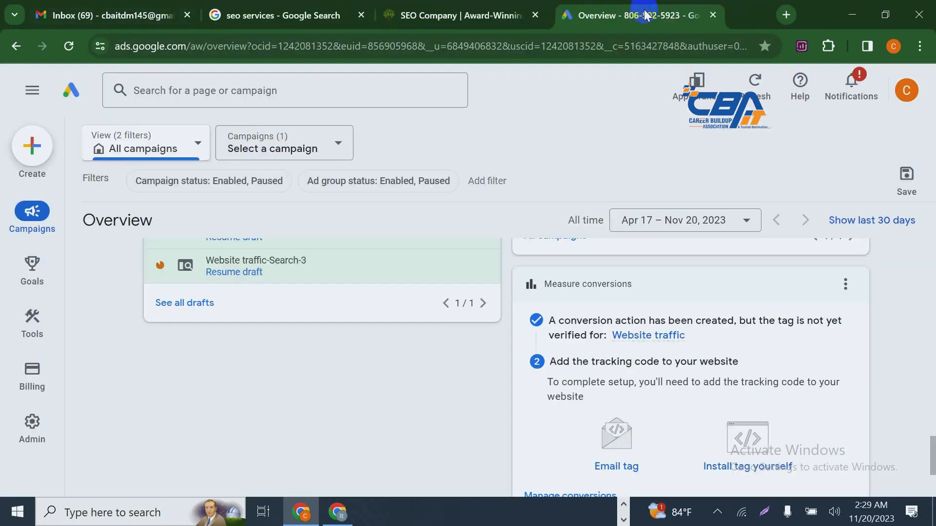
Review the content of Thrive's Search Engine Optimization – SEO Company page as an example competitor for the keyword
click(472, 18)
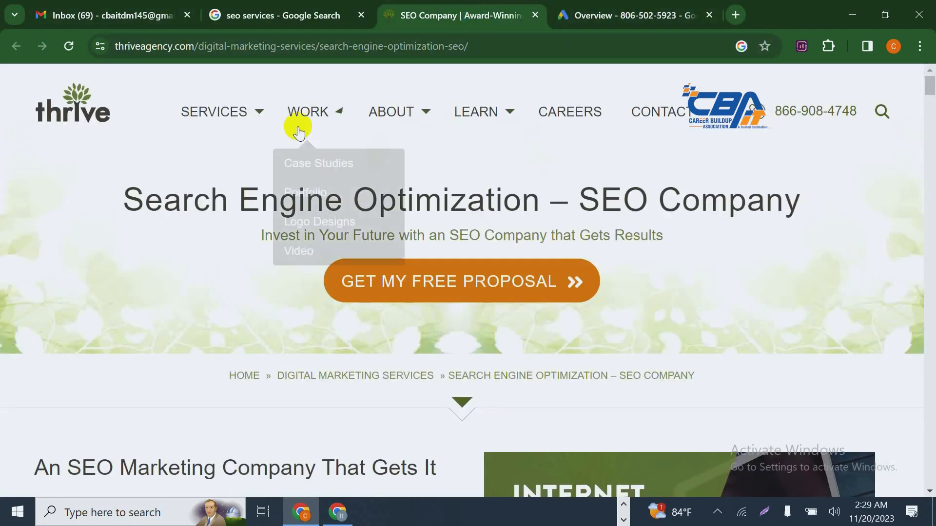
scroll(294, 125, down, 8)
scroll(348, 139, up, 5)
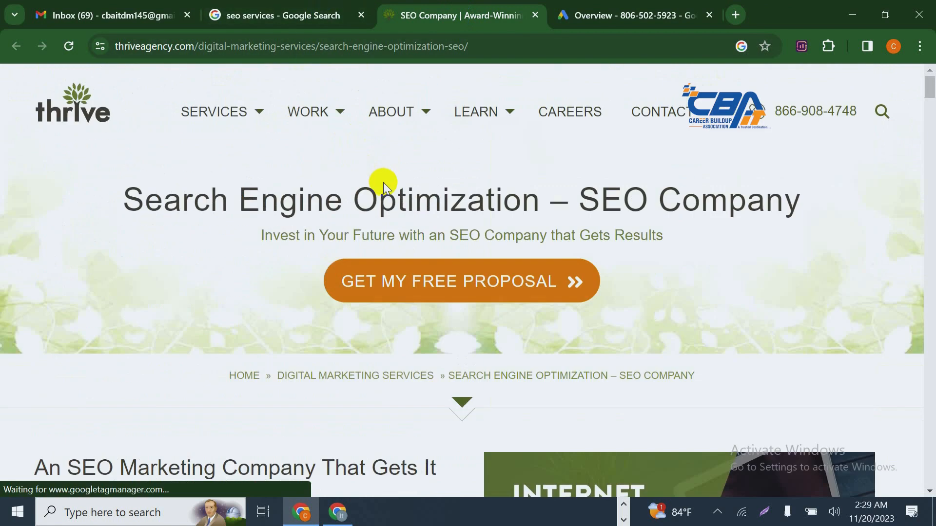
scroll(458, 295, down, 9)
scroll(456, 297, up, 2)
scroll(456, 297, up, 6)
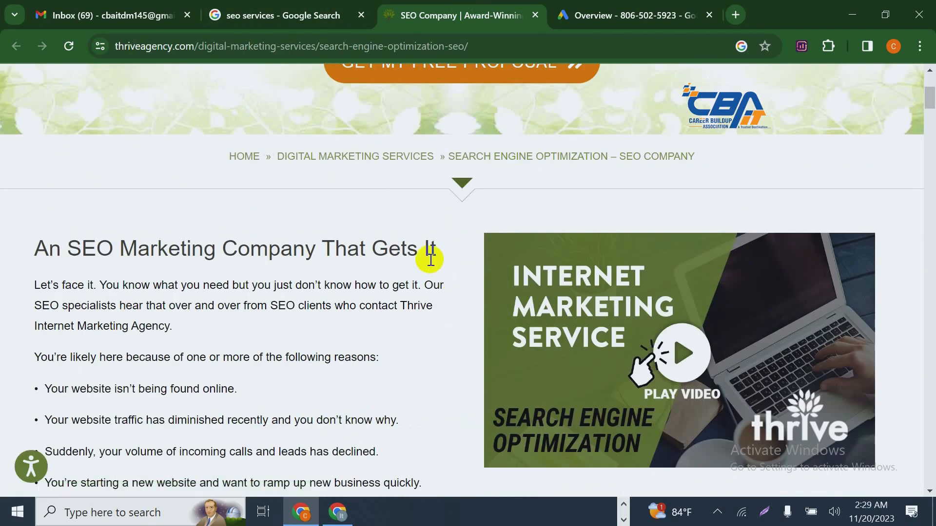
click(720, 514)
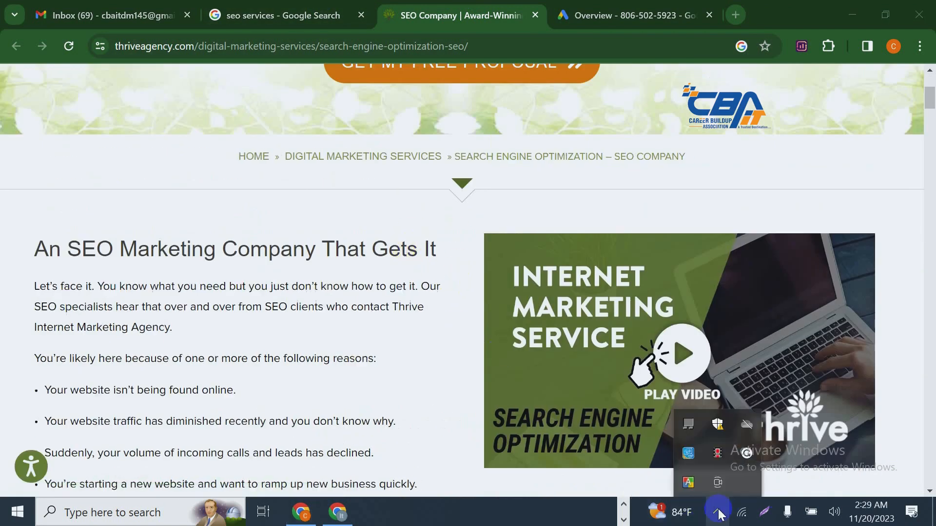
click(719, 514)
scroll(276, 276, up, 5)
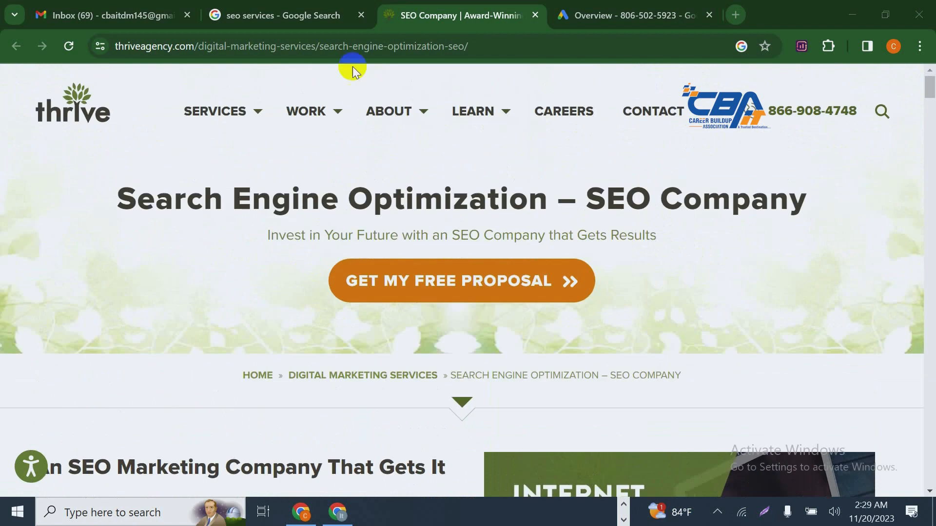
click(252, 11)
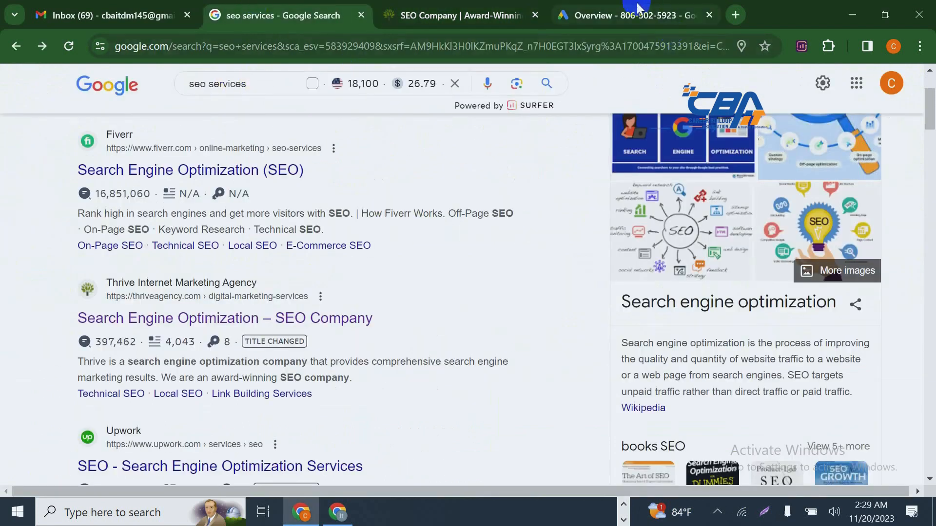
click(431, 5)
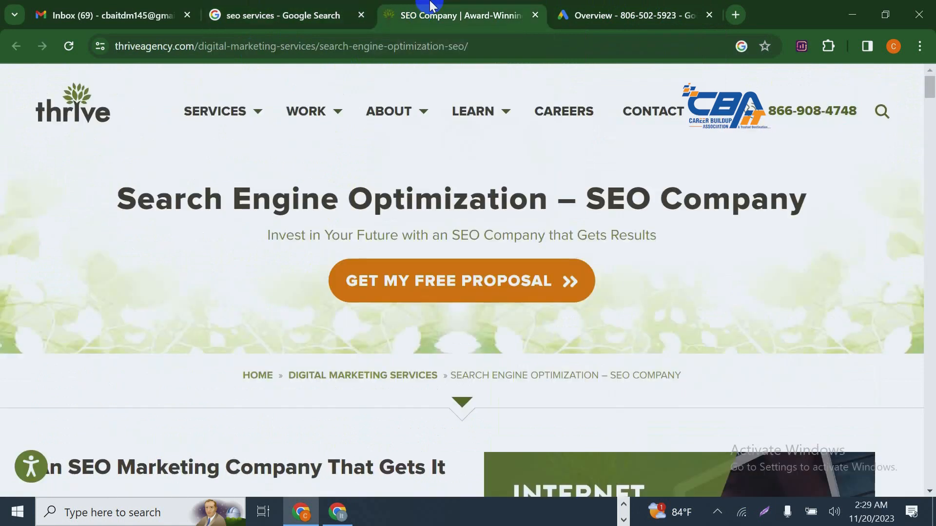
Return to the Google search results and copy the keyword "seo services" from the search query
click(344, 15)
scroll(306, 209, up, 3)
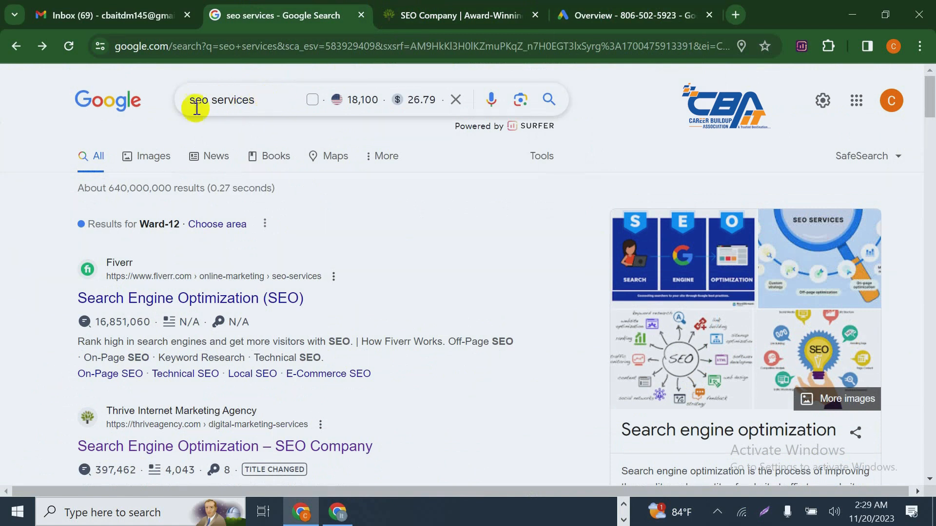
click(250, 105)
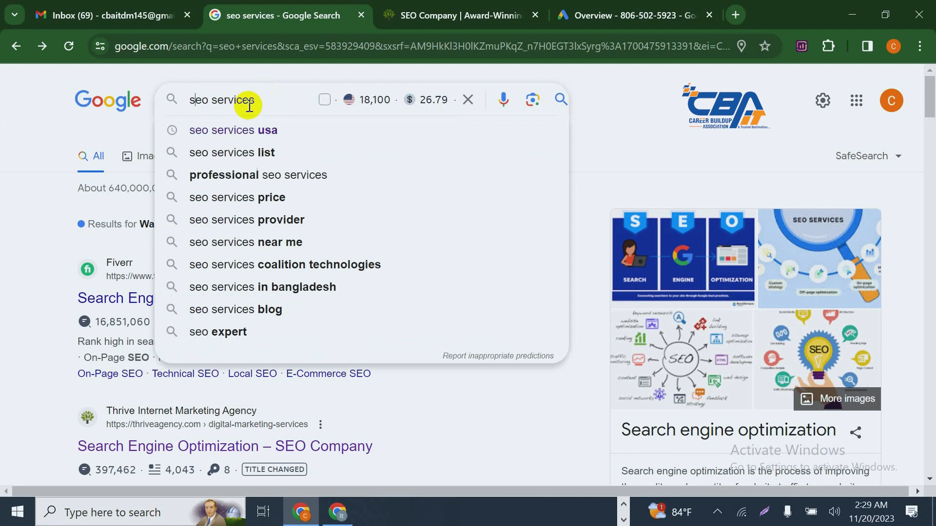
triple_click(278, 103)
key(ctrl+c)
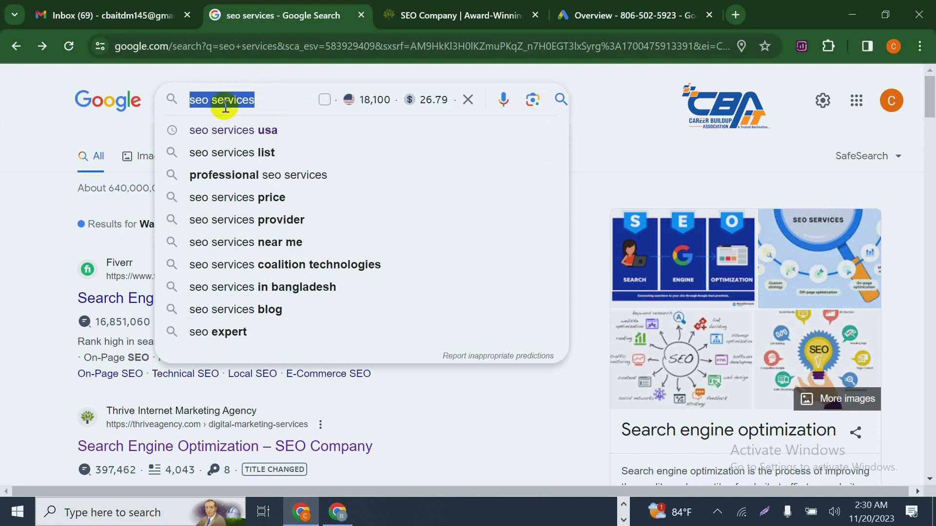
right_click(278, 107)
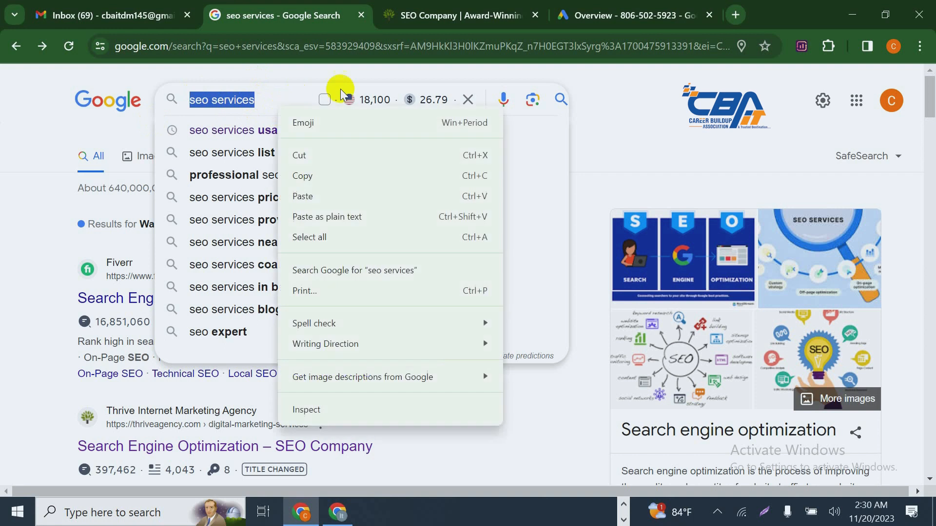
click(321, 176)
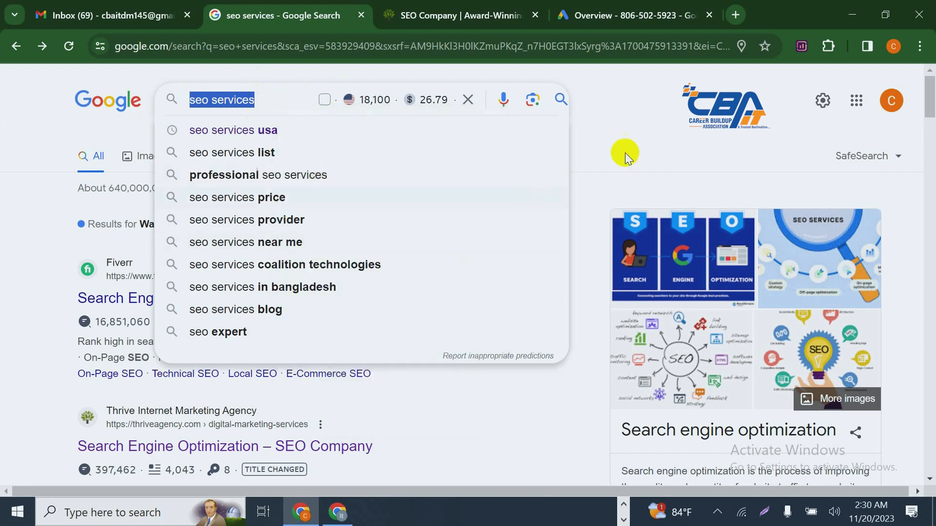
Switch to Google Ads and open its Keyword Planner in a new tab
click(629, 14)
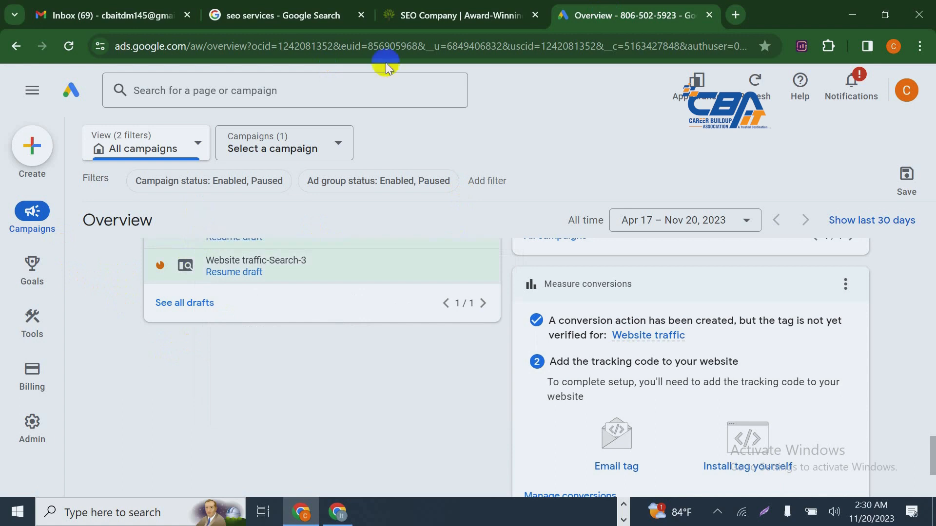
click(265, 12)
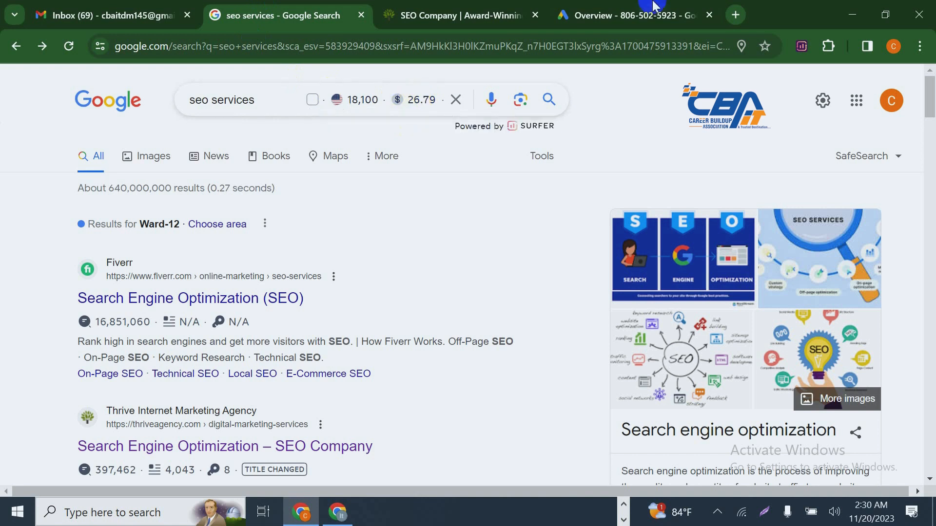
click(639, 12)
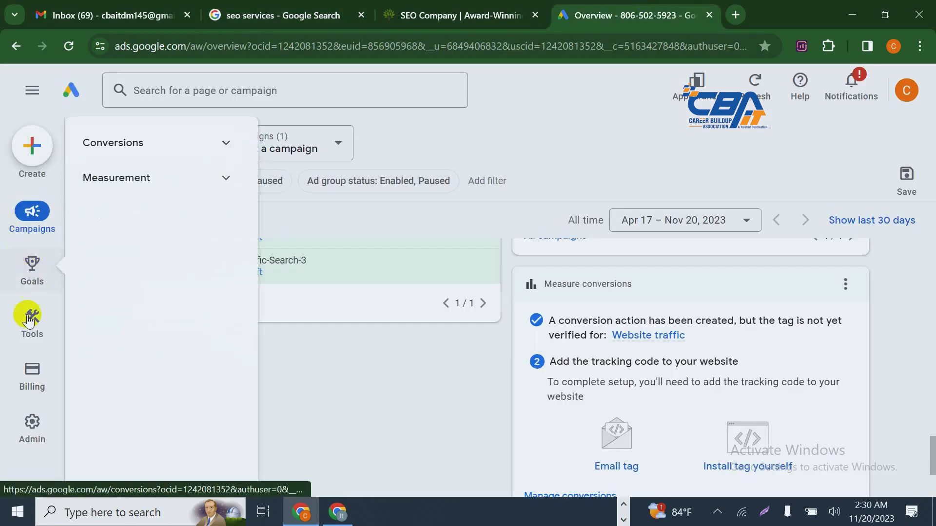
mouse_move(28, 314)
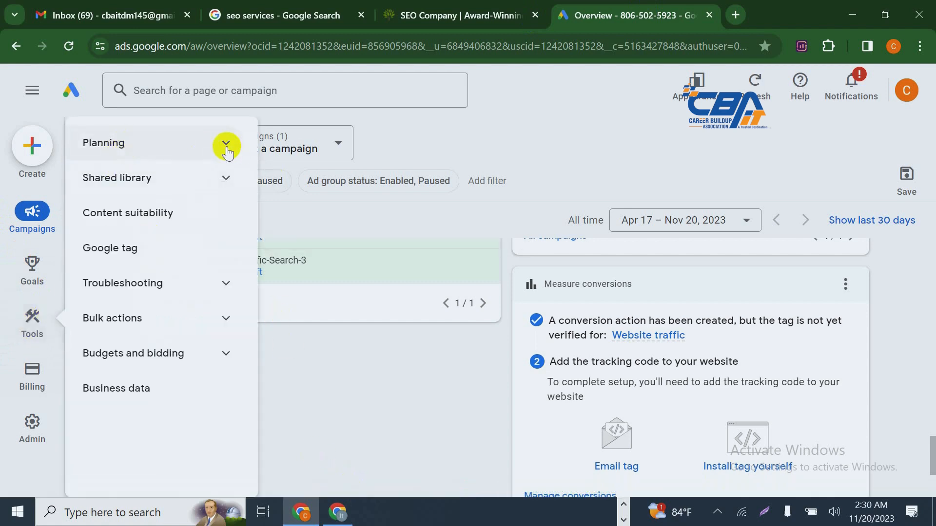
click(234, 152)
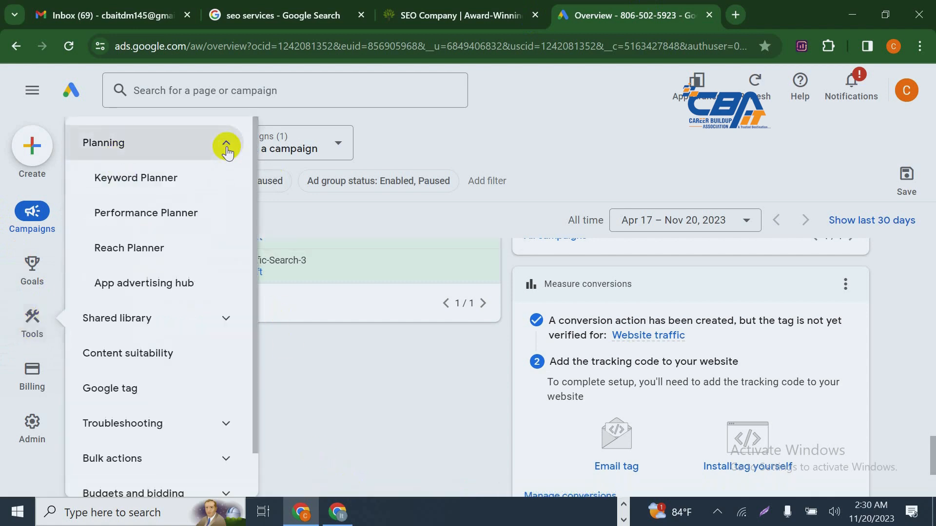
ctrl+click(140, 179)
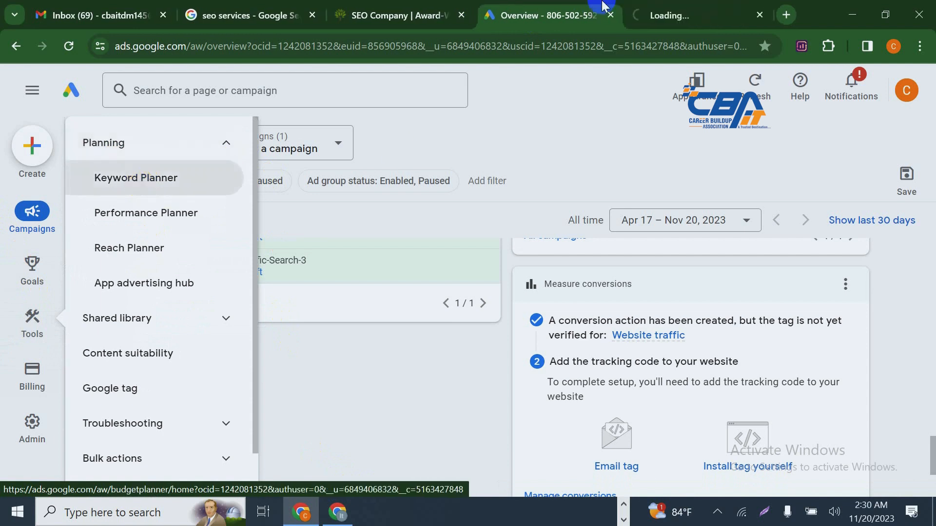
Switch to the Keyword Planner tab and dismiss the billing notice and the account notifications
click(728, 7)
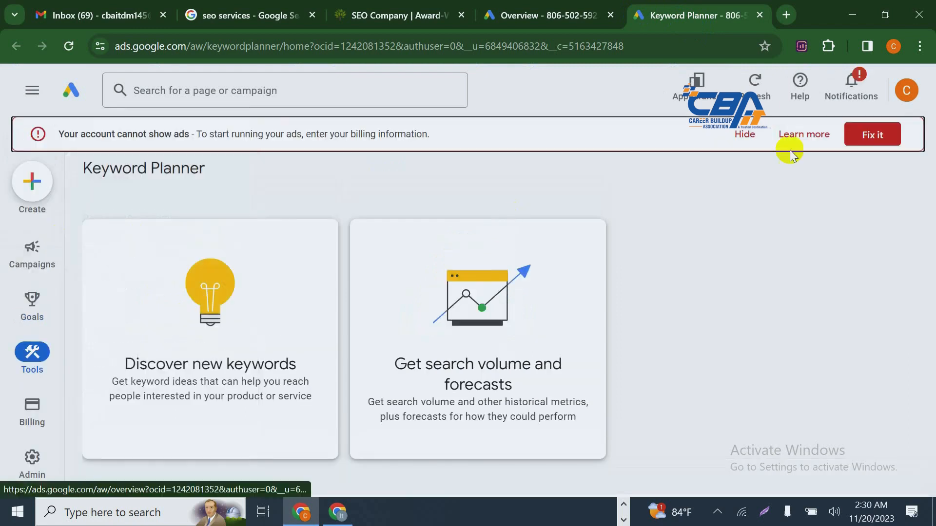
click(745, 134)
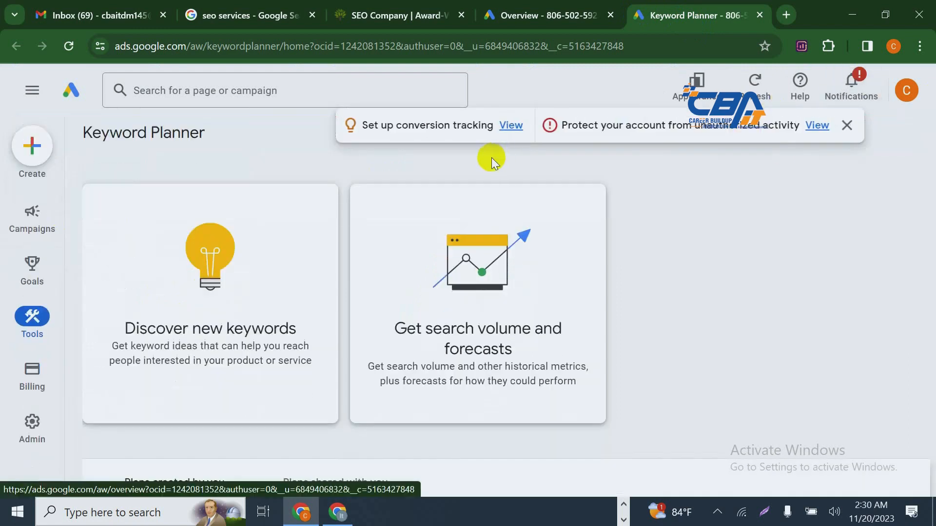
click(846, 125)
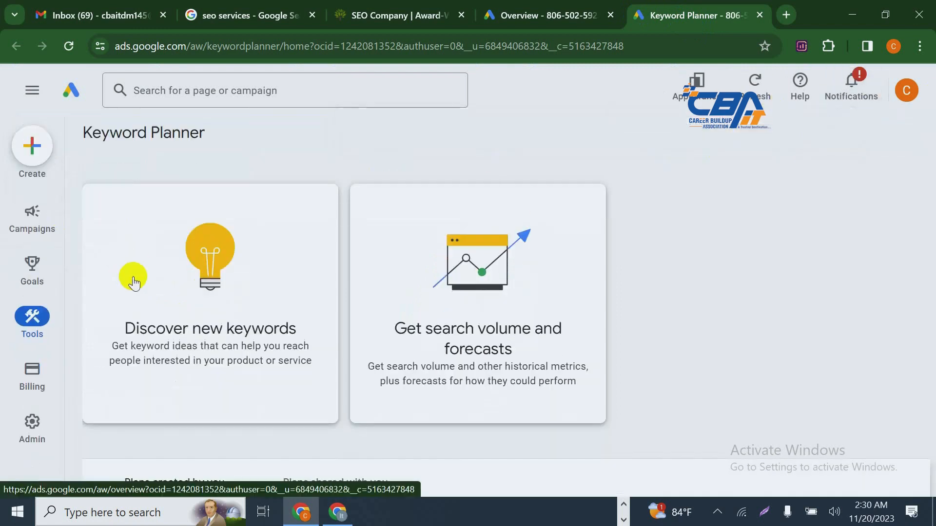
Get search volume and forecasts for the copied keyword "seo services"
scroll(135, 281, down, 1)
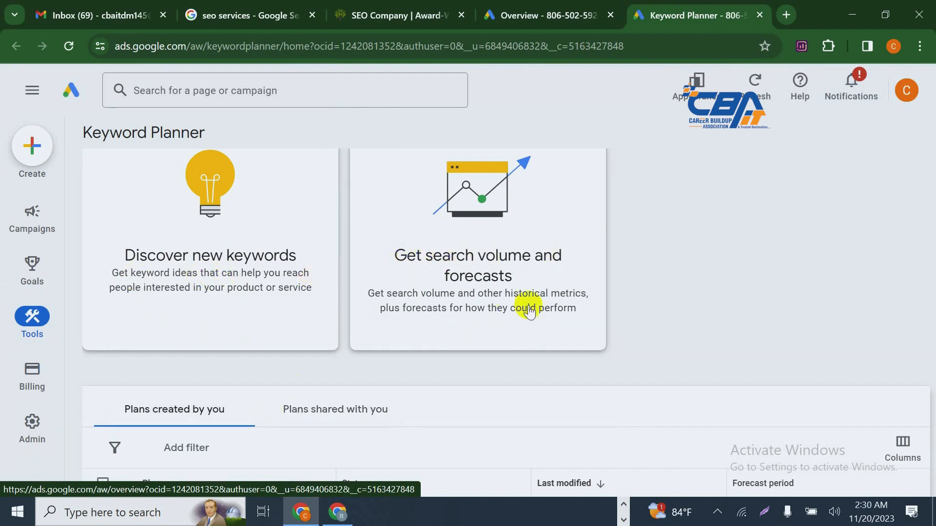
scroll(524, 312, up, 1)
scroll(565, 341, down, 3)
scroll(589, 339, up, 1)
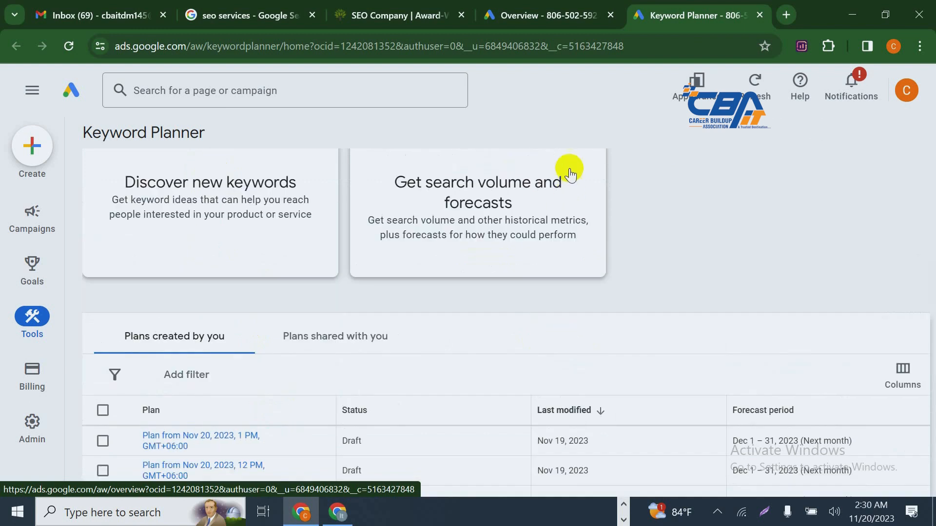
scroll(563, 190, down, 2)
scroll(560, 204, up, 4)
click(505, 280)
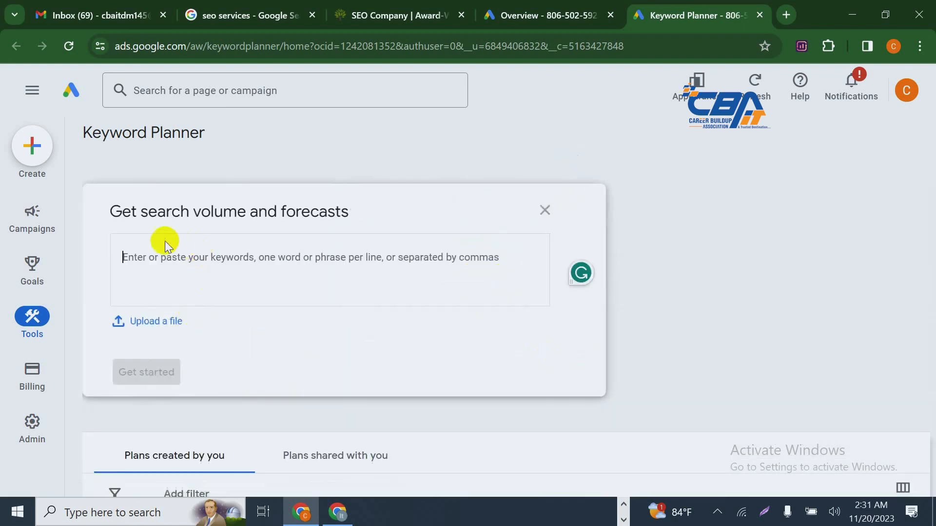
scroll(248, 230, down, 1)
click(249, 230)
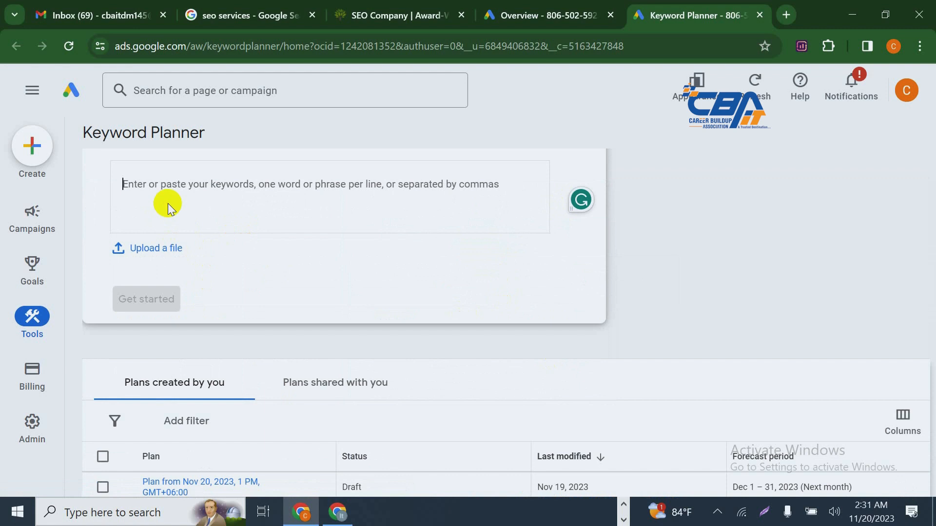
key(ctrl+v)
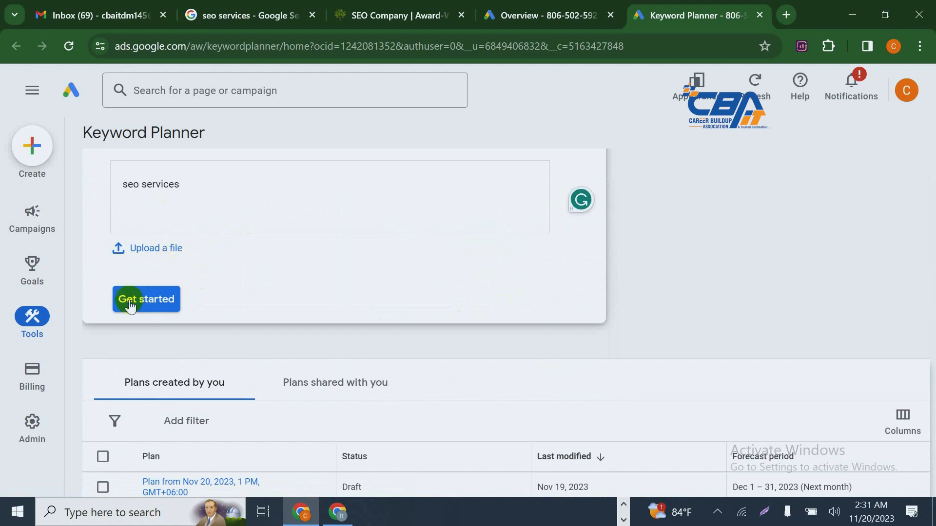
scroll(216, 336, up, 1)
click(151, 372)
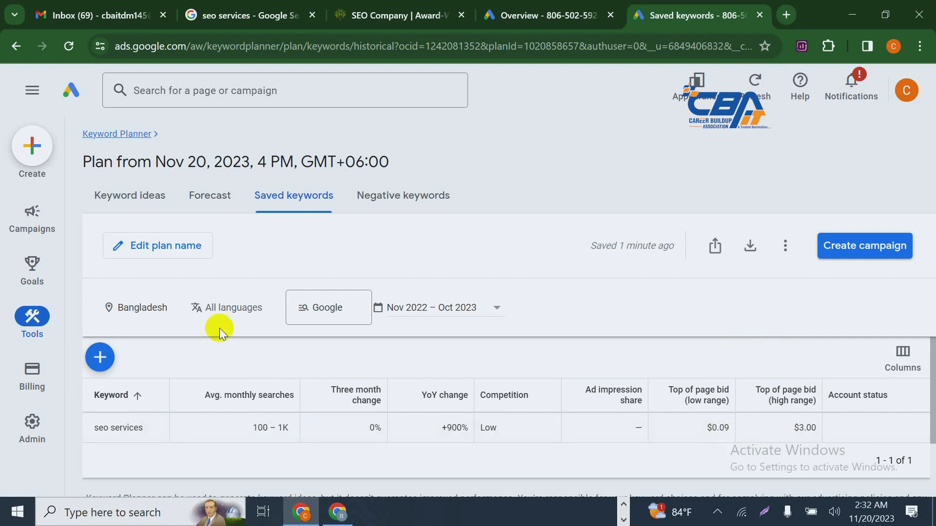
Replace Bangladesh with United States as the plan's targeted location and save the change
click(132, 308)
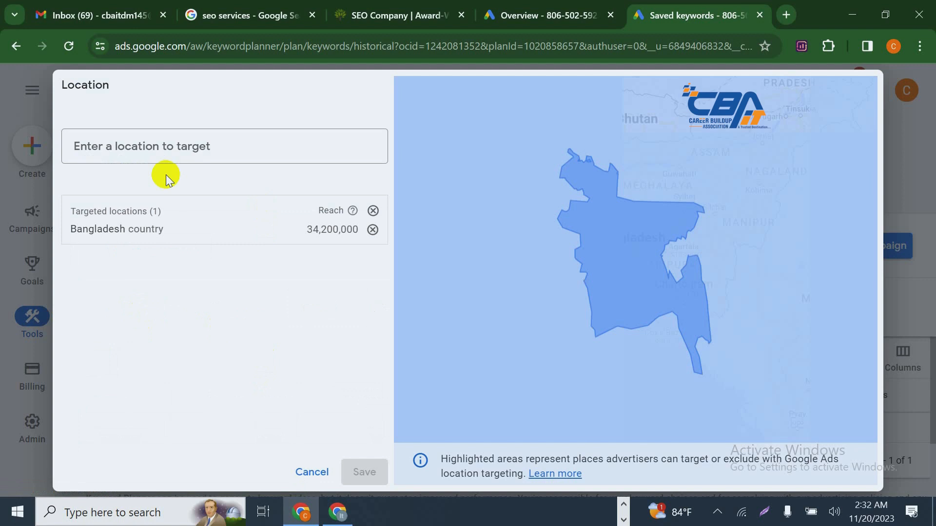
click(373, 229)
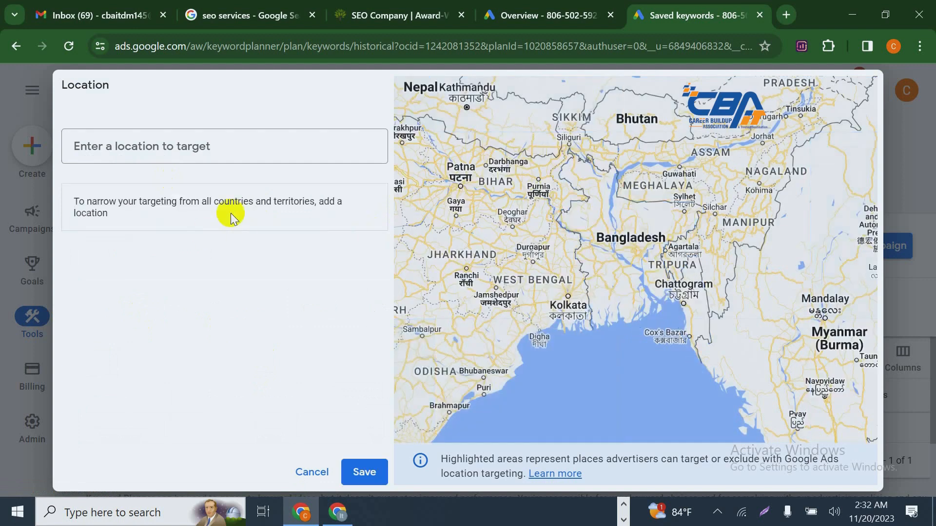
click(204, 148)
text(usa)
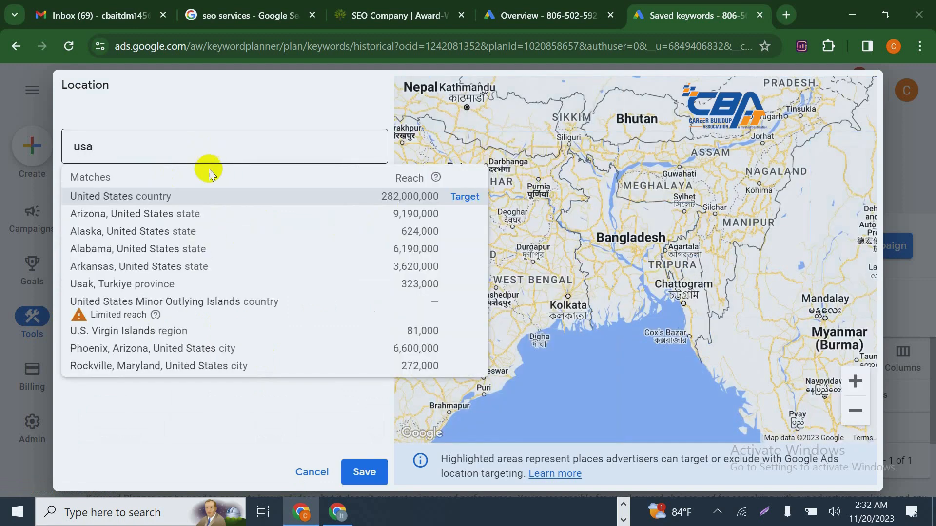
click(192, 195)
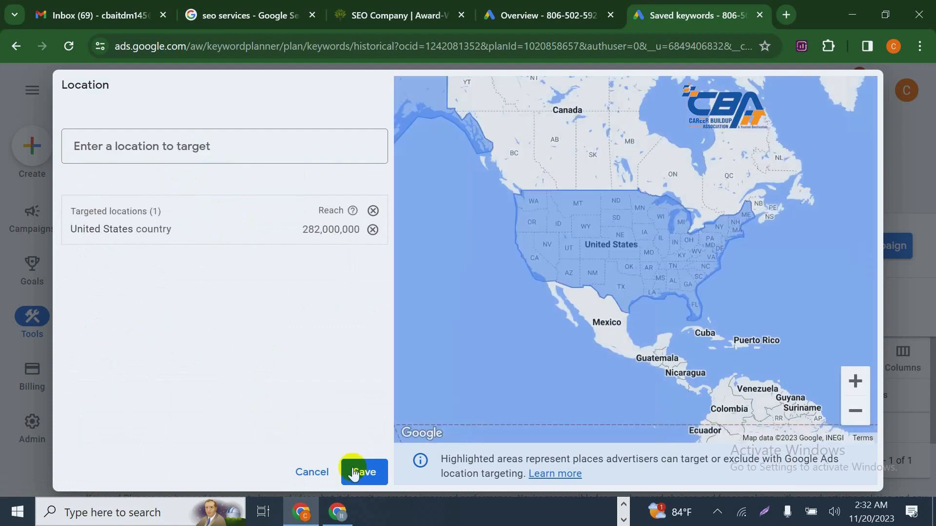
click(358, 472)
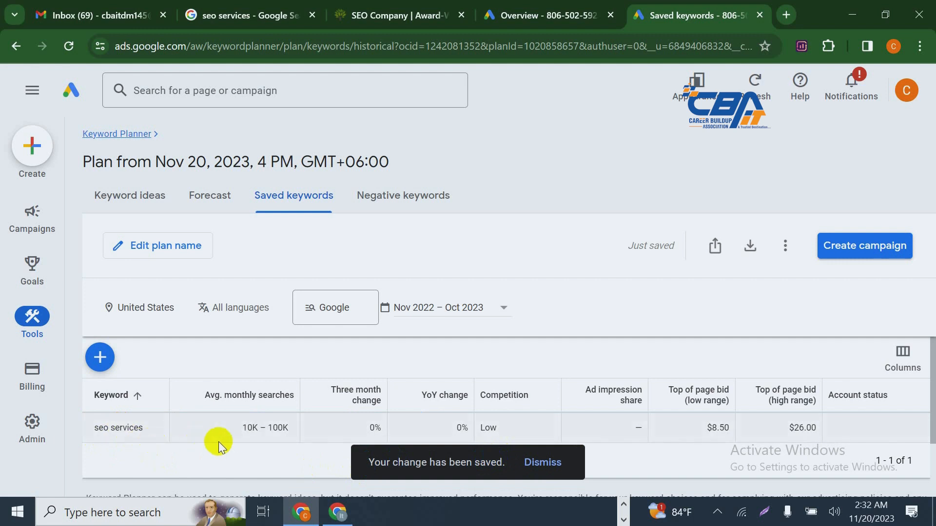
Check Keyword Surfer's search volume and cost for "seo services" in the Google results and return to the saved keywords plan
mouse_move(255, 310)
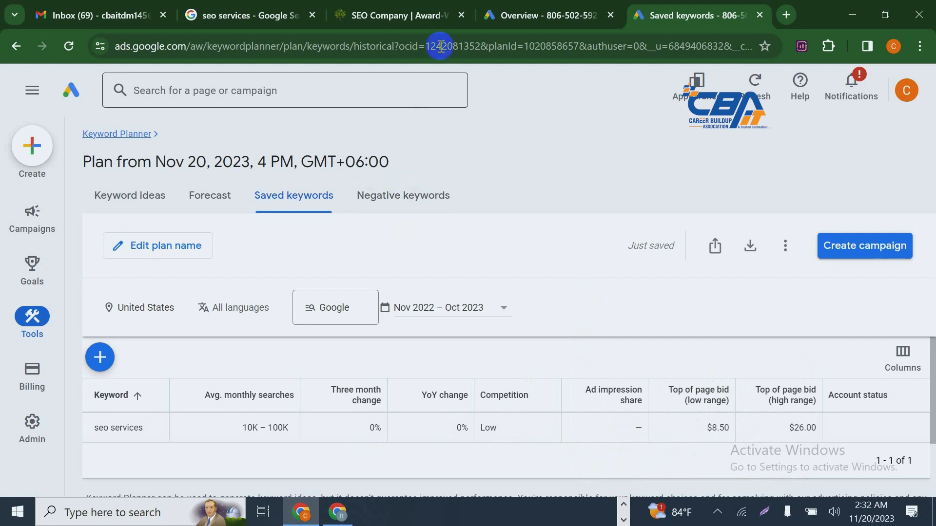
click(251, 15)
mouse_move(409, 99)
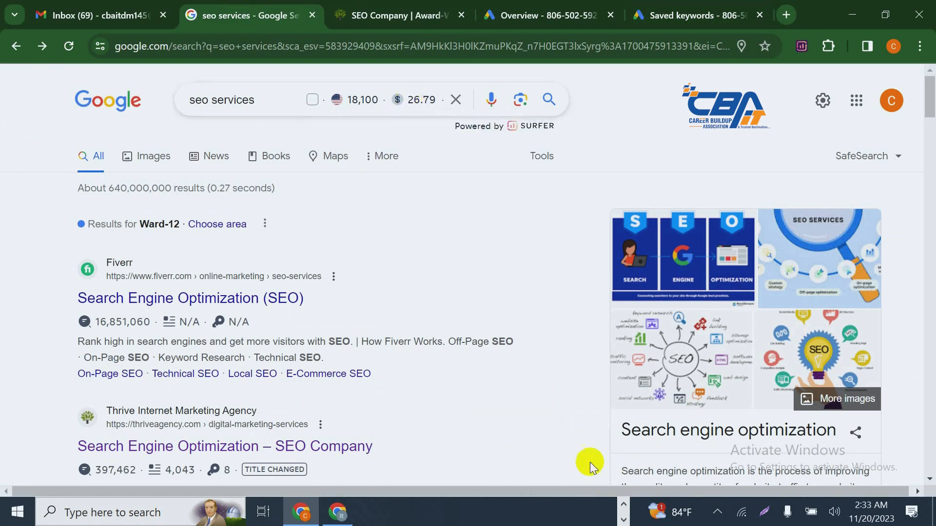
click(692, 16)
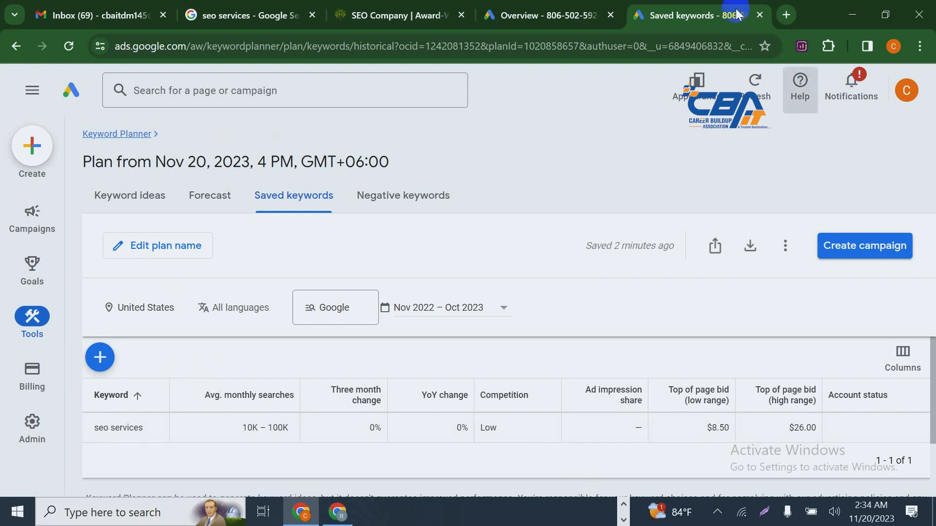
Move the Google Ads Overview tab after the Saved keywords tab and return to the saved keywords
click(577, 6)
drag(566, 6, 666, 7)
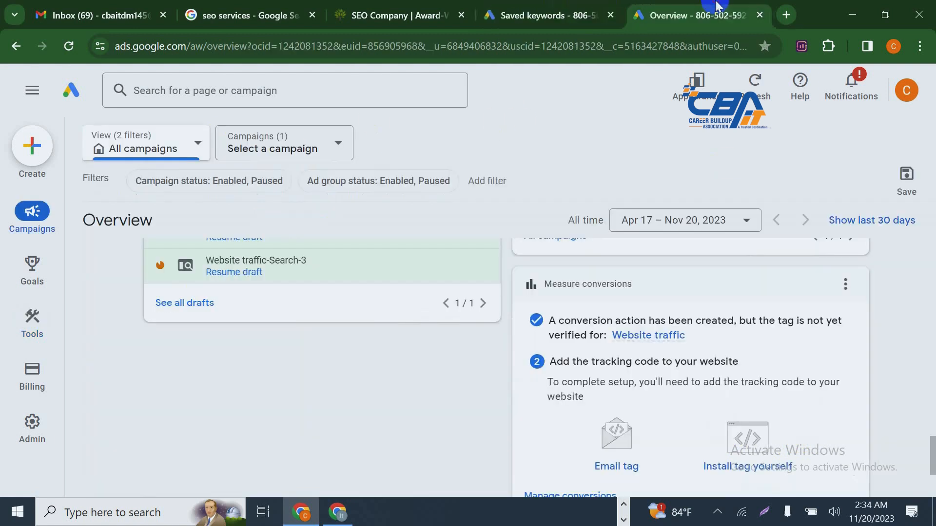
click(560, 10)
click(697, 10)
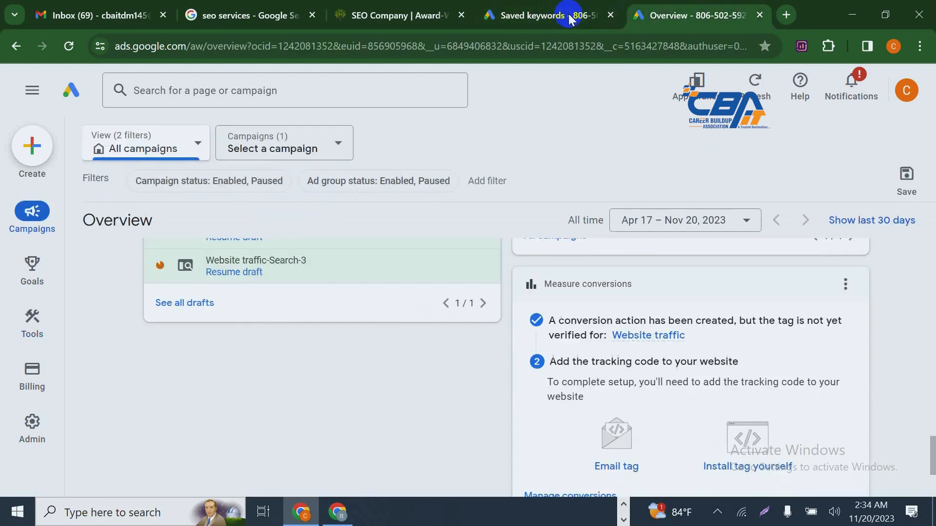
click(569, 17)
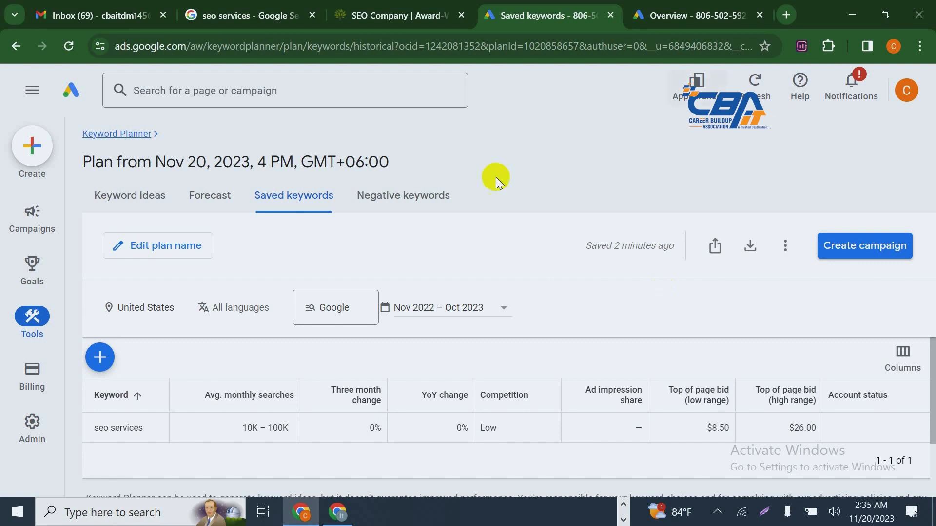
Go back to the Google Ads account Overview and start creating a new campaign
click(716, 11)
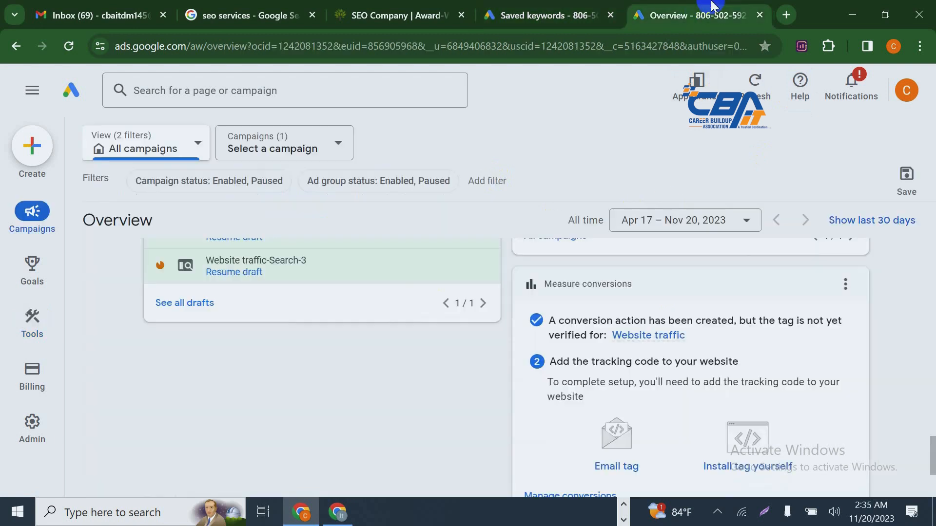
scroll(260, 327, up, 5)
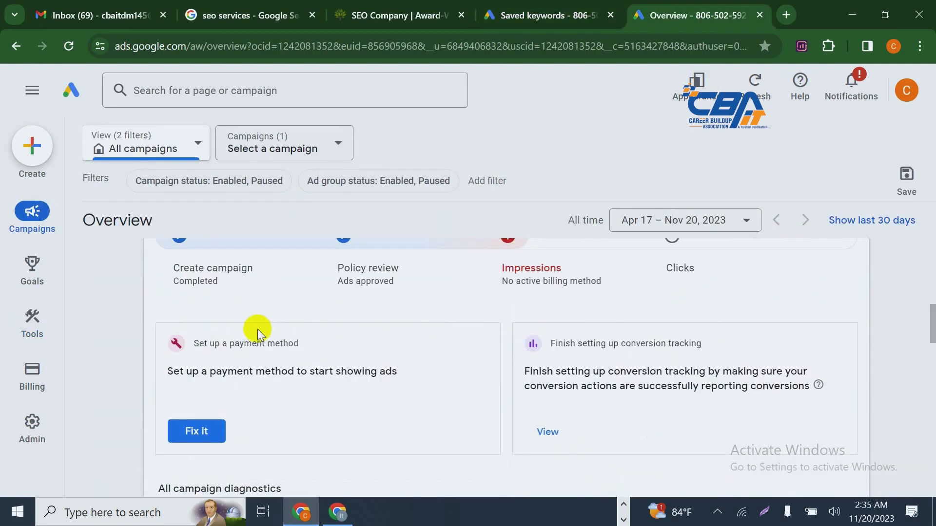
scroll(260, 331, down, 6)
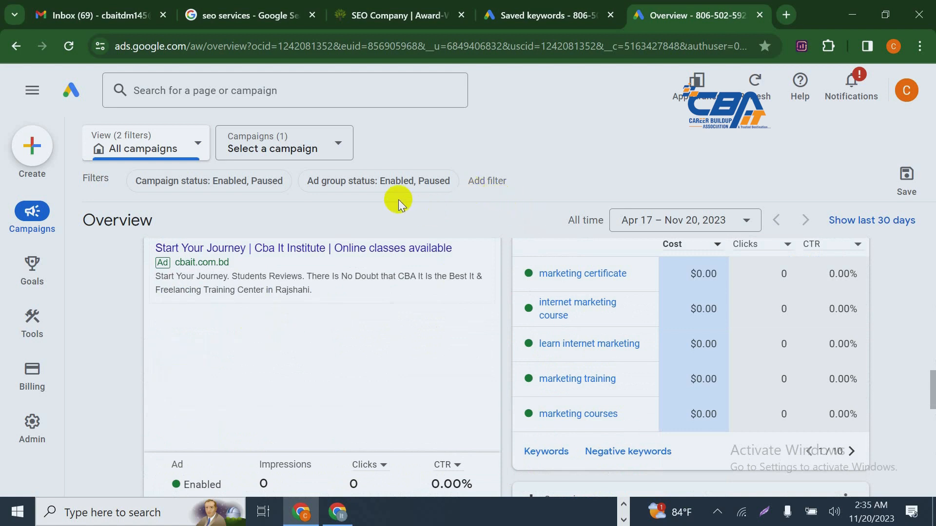
mouse_move(35, 319)
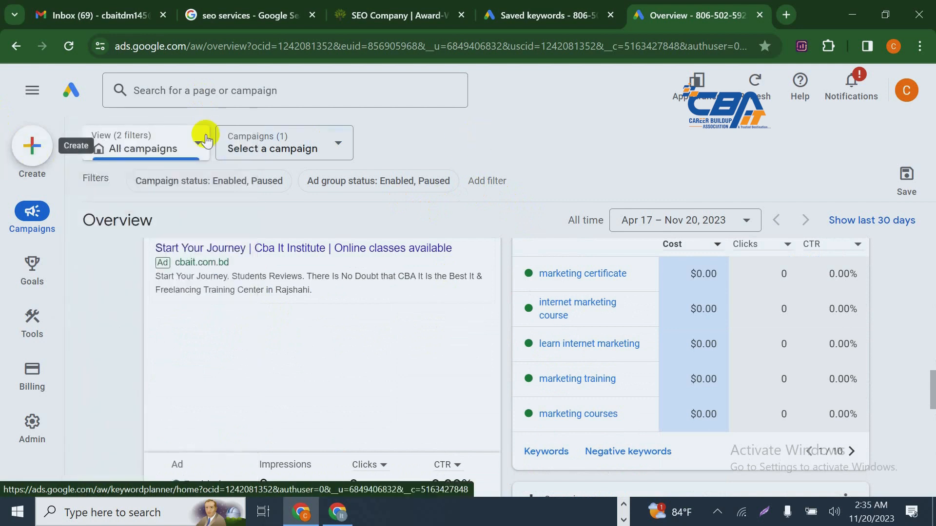
click(33, 143)
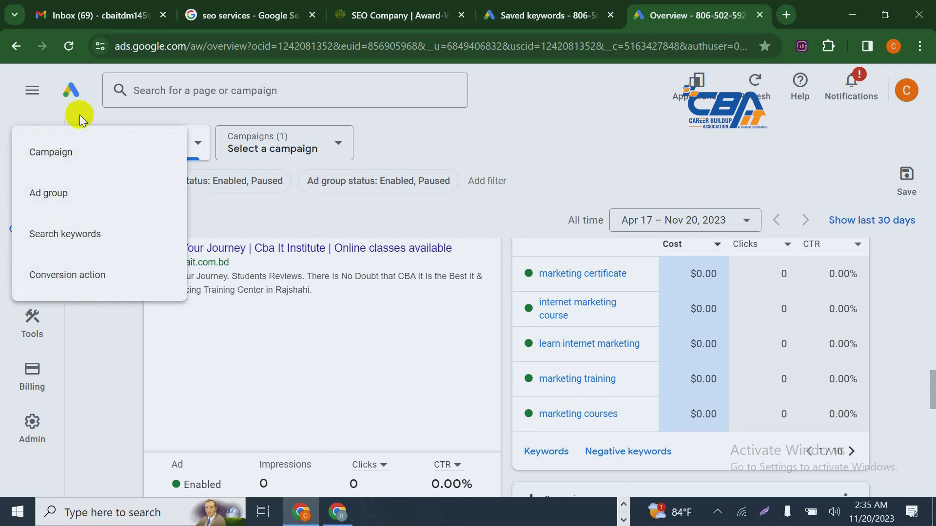
click(111, 150)
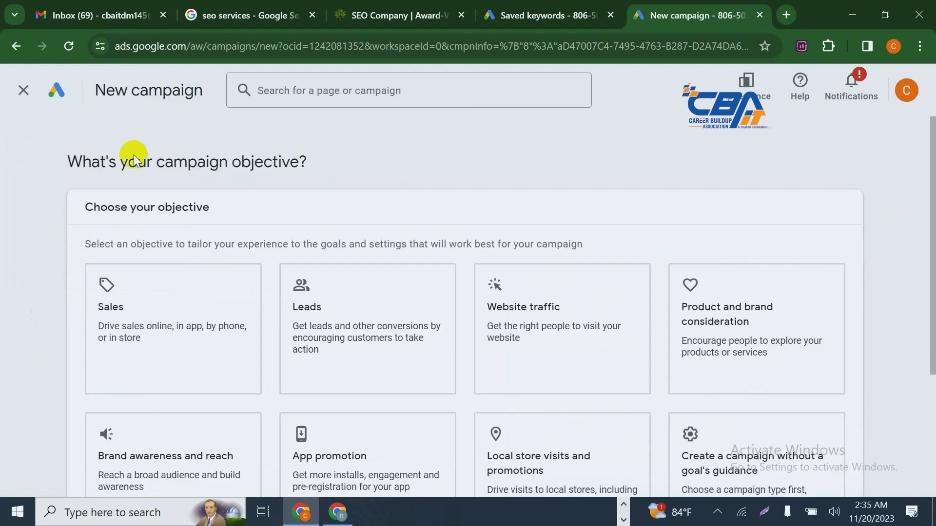
Try out the Website traffic, Leads, Sales and Product and brand consideration campaign objectives in turn
scroll(673, 183, down, 4)
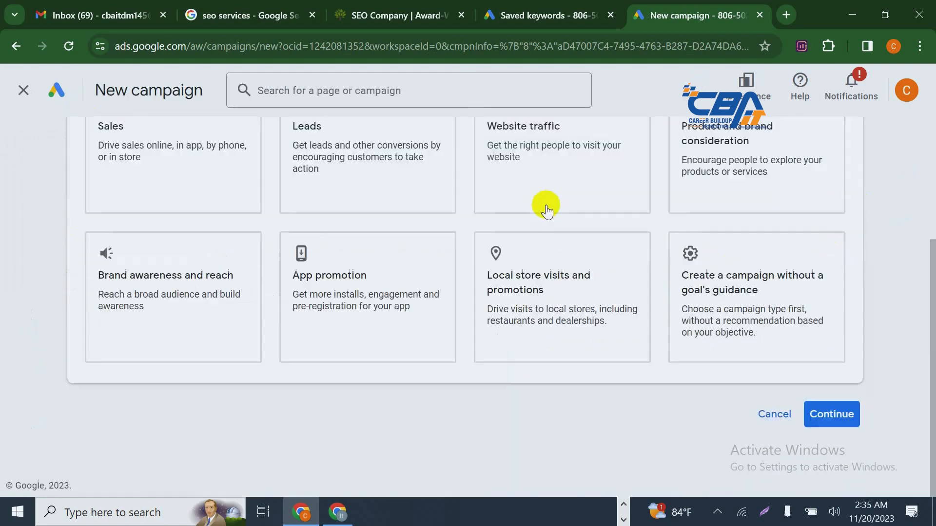
click(555, 216)
scroll(488, 278, up, 3)
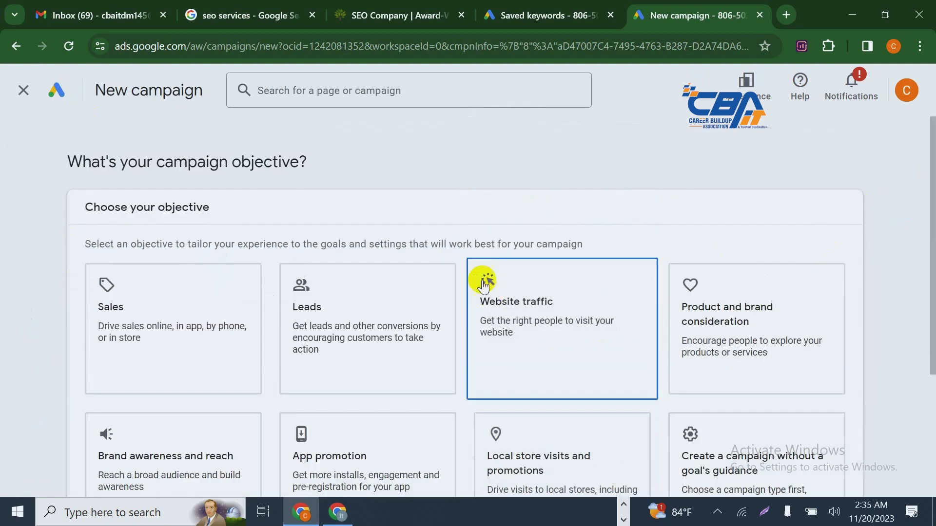
click(373, 207)
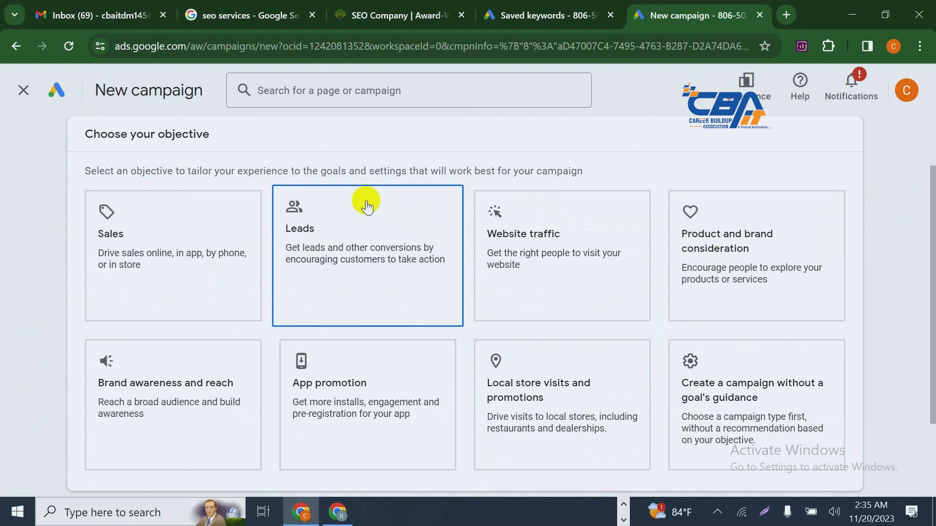
click(134, 286)
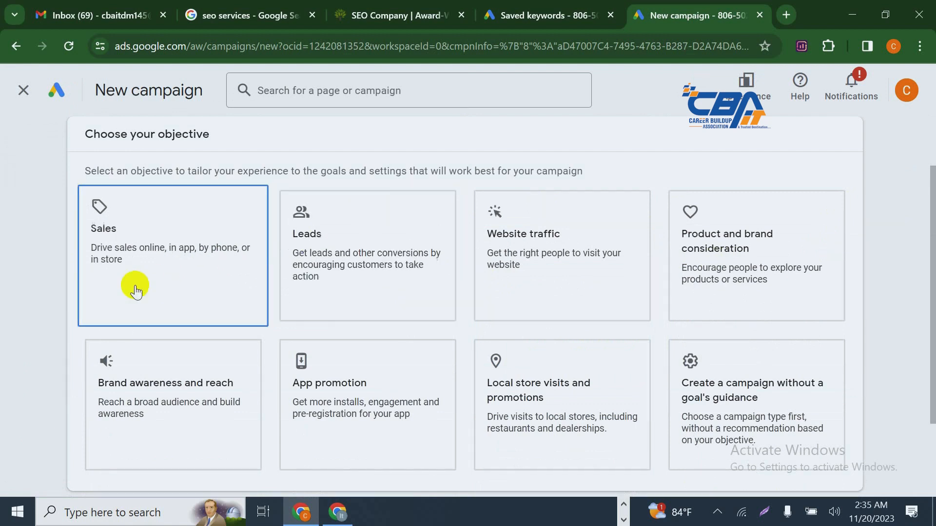
click(353, 270)
click(524, 276)
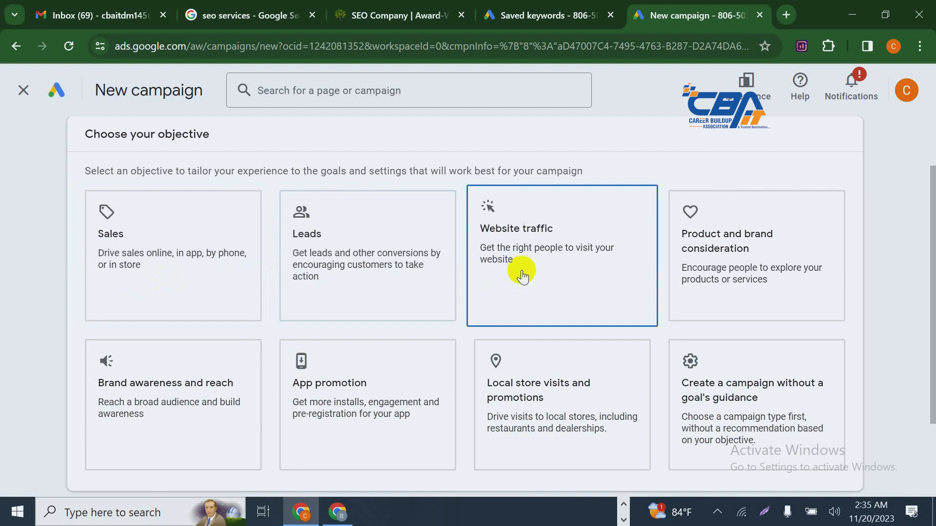
click(809, 271)
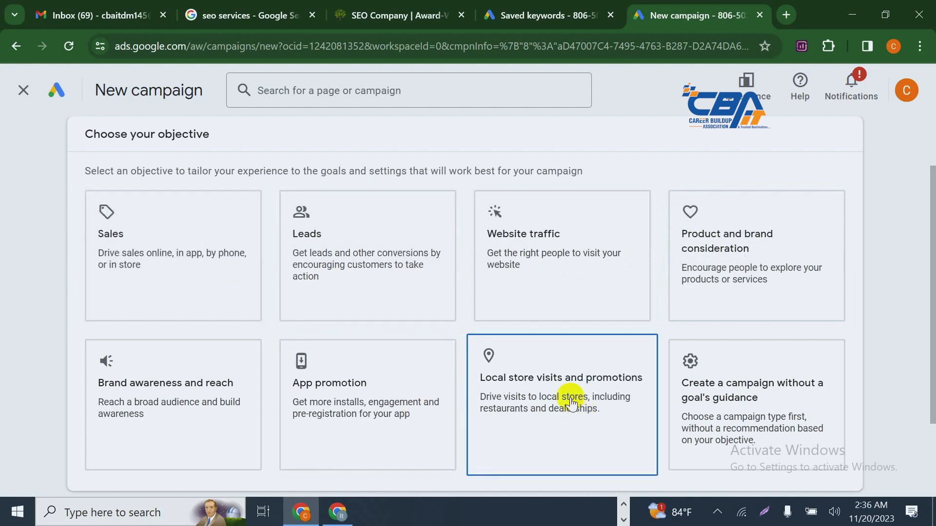
Choose Website traffic as the new campaign's objective and look over its conversion goals
scroll(633, 317, down, 2)
scroll(683, 312, up, 3)
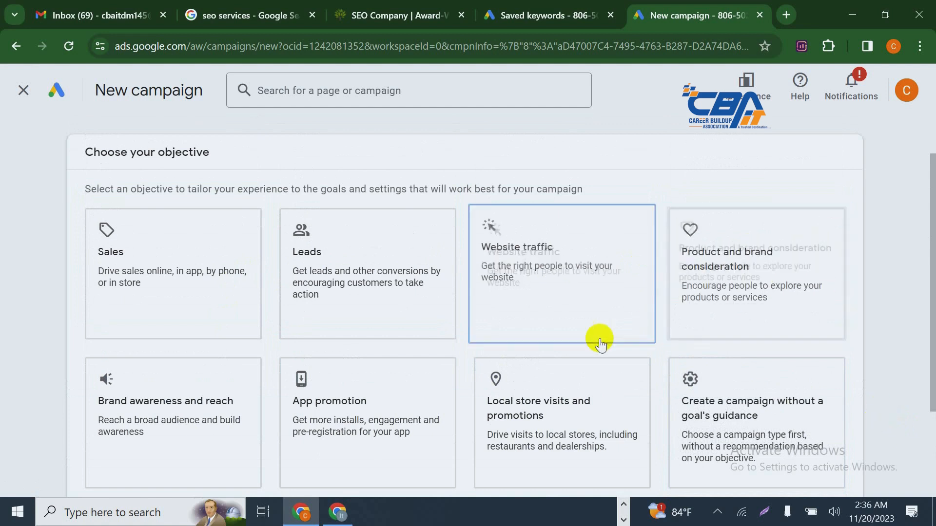
click(510, 285)
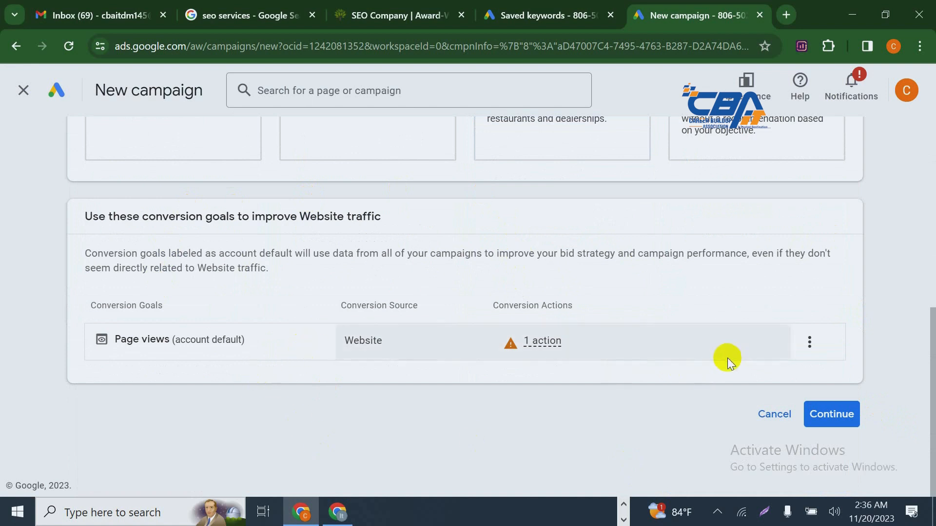
mouse_move(726, 346)
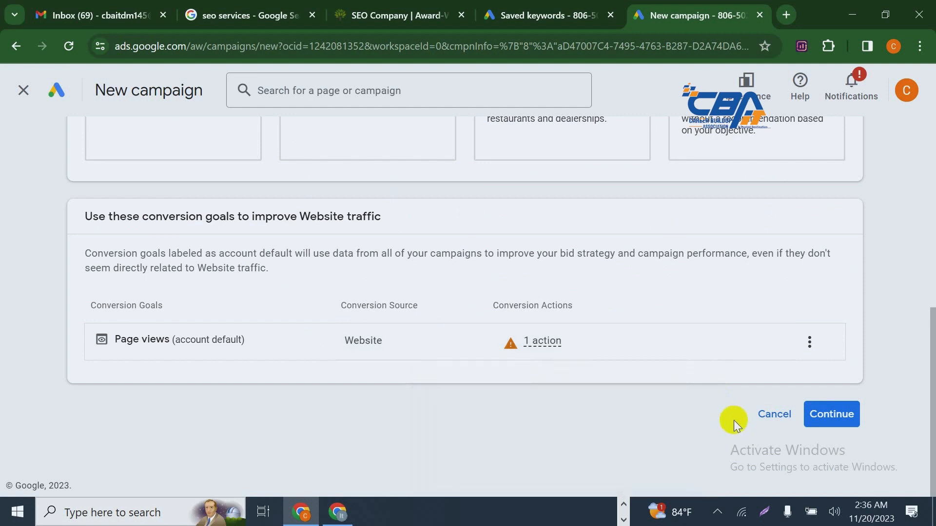
Review the Website traffic objective and its Page views conversion goal, and continue to the campaign type selection
scroll(271, 390, up, 8)
scroll(287, 403, down, 4)
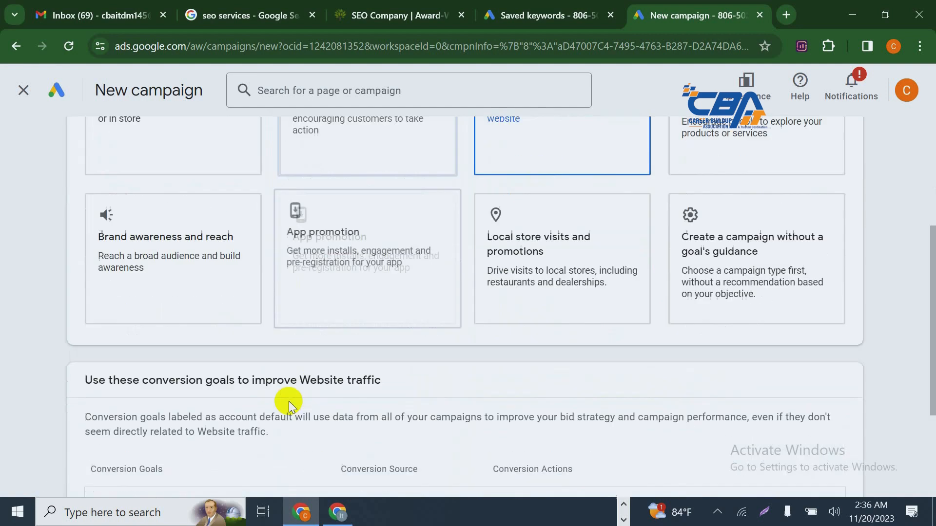
scroll(289, 402, up, 8)
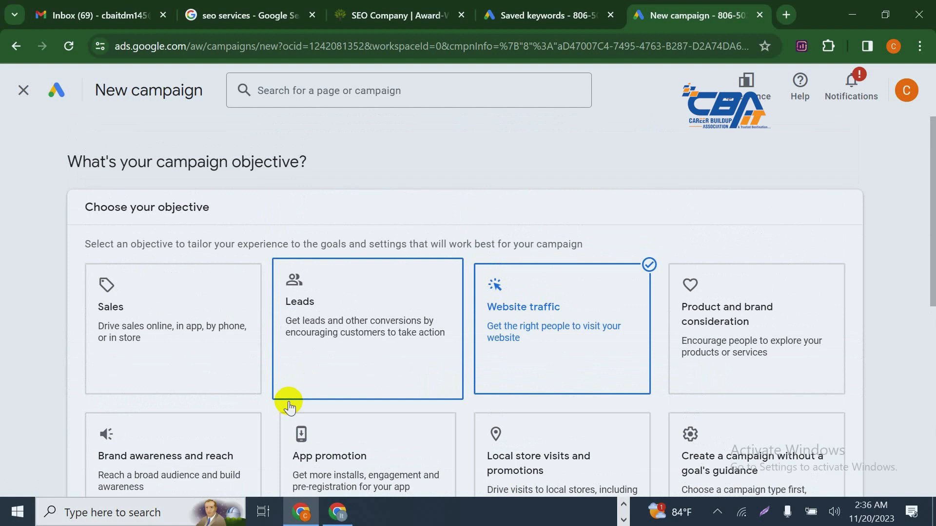
scroll(288, 405, down, 8)
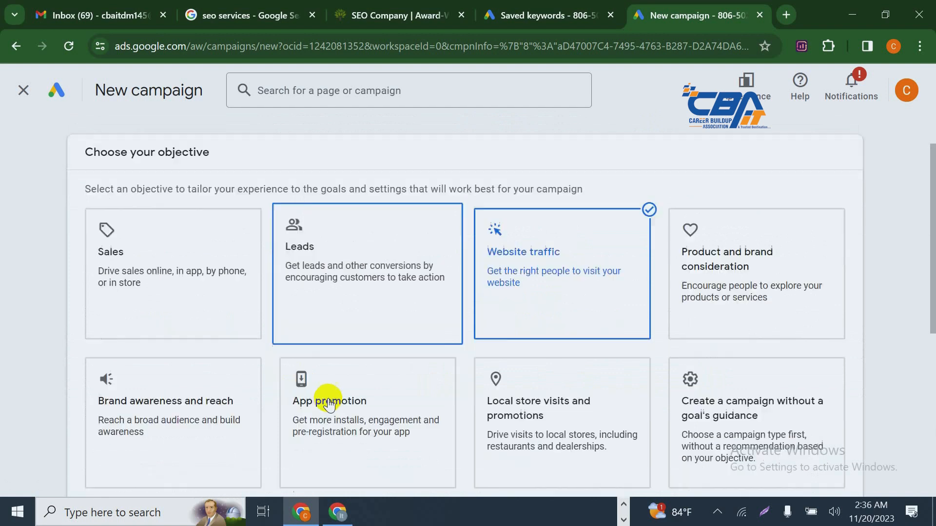
click(858, 415)
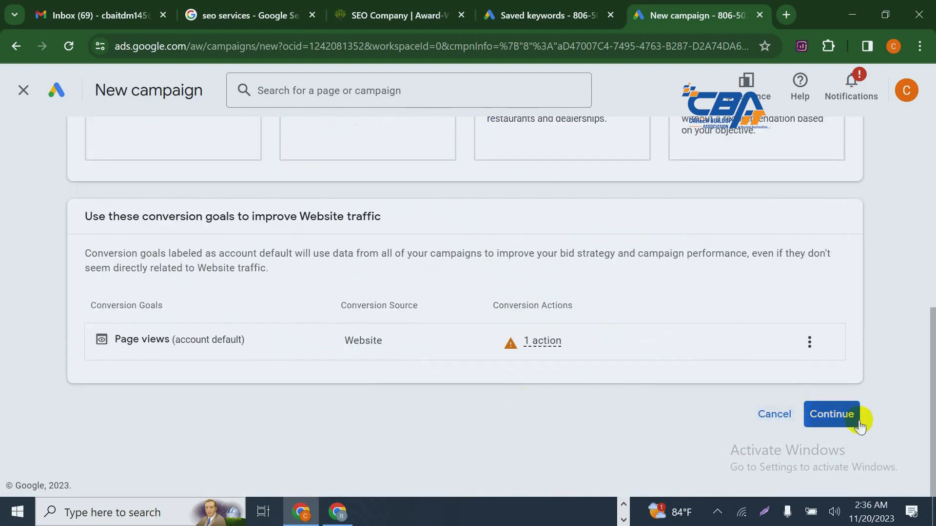
scroll(268, 328, up, 10)
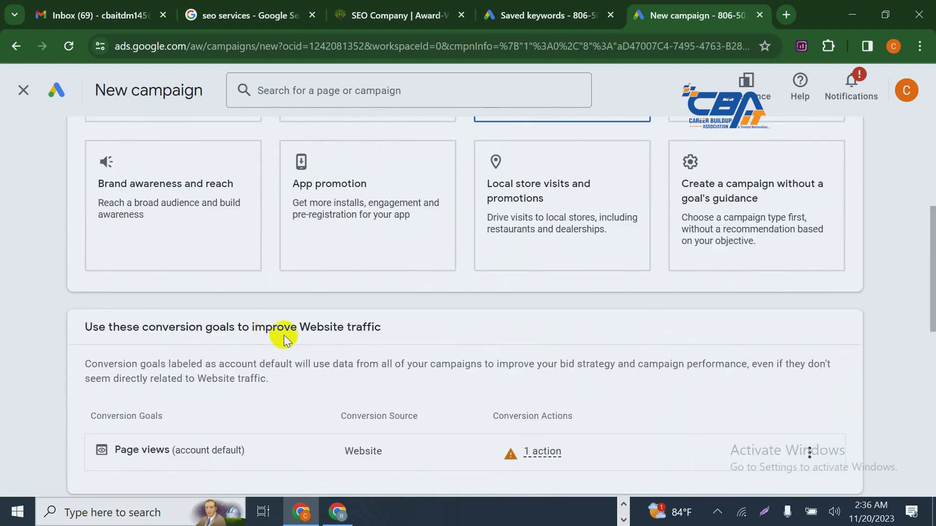
scroll(288, 337, down, 4)
scroll(288, 337, down, 10)
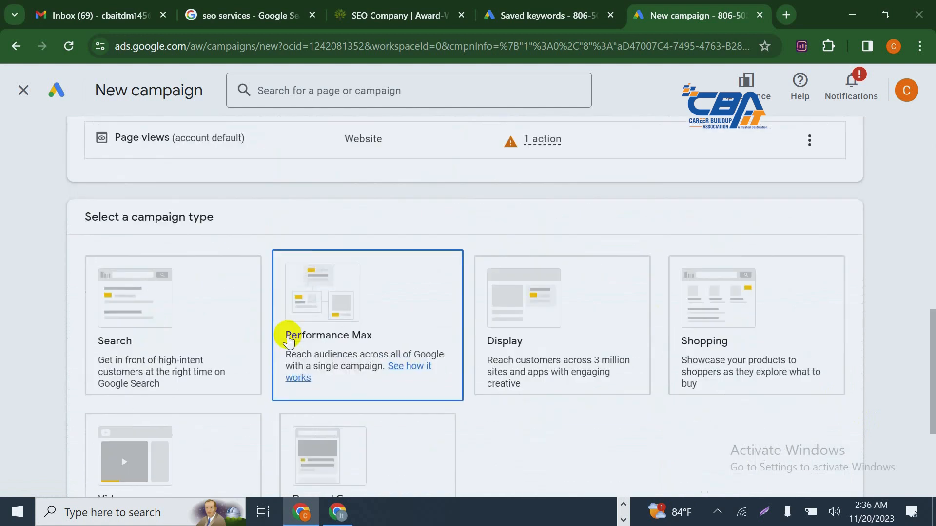
scroll(715, 411, up, 1)
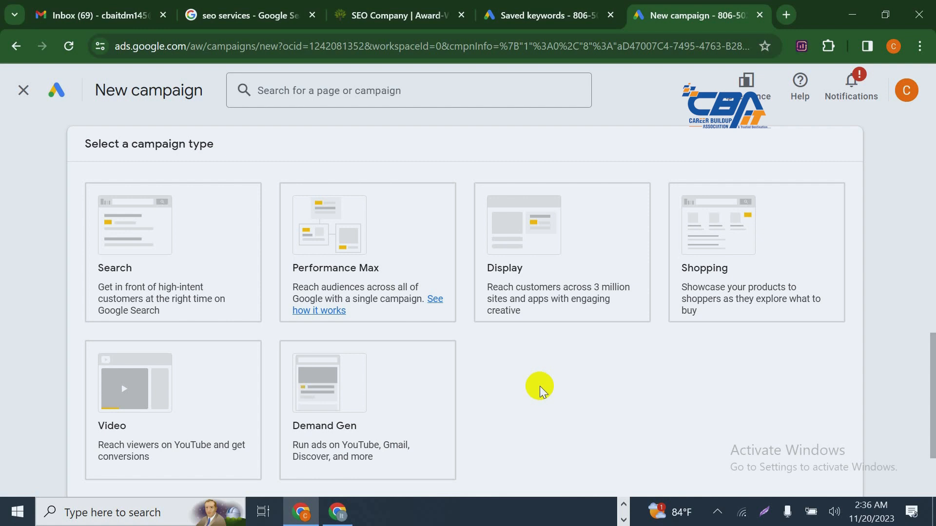
Go over the Search, Performance Max, Display, Shopping, Video and Demand Gen campaign types in turn
click(202, 317)
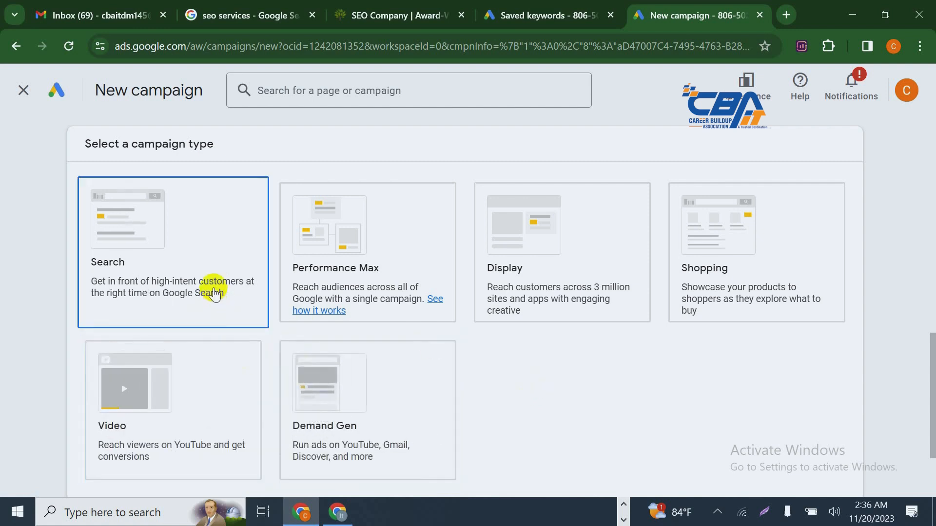
click(409, 295)
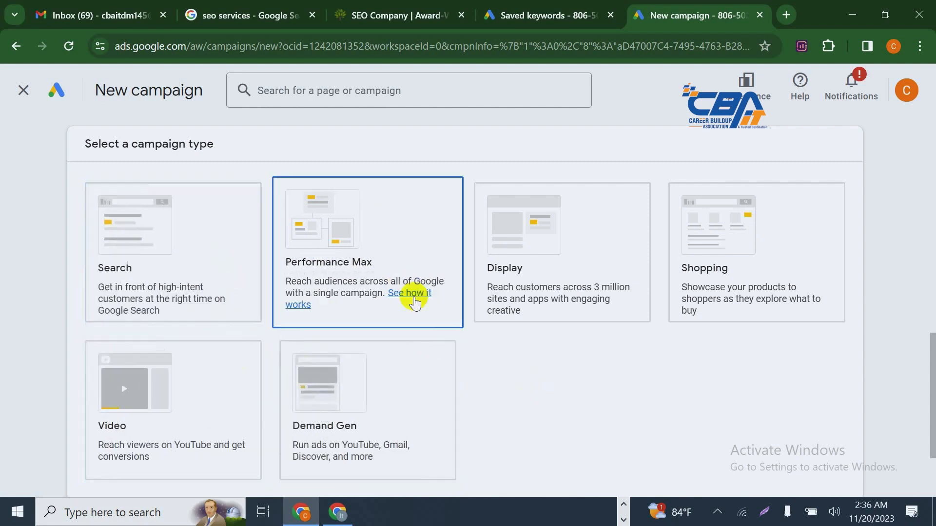
click(589, 302)
click(717, 271)
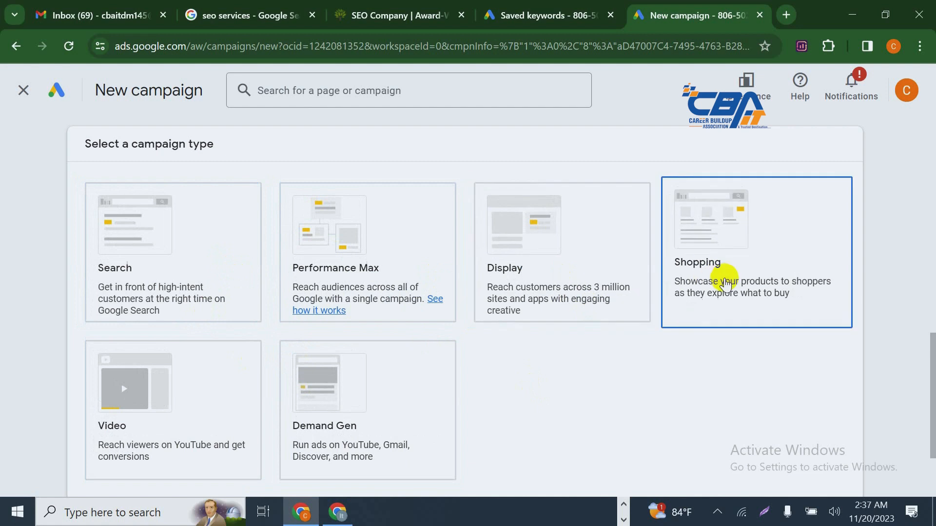
click(157, 391)
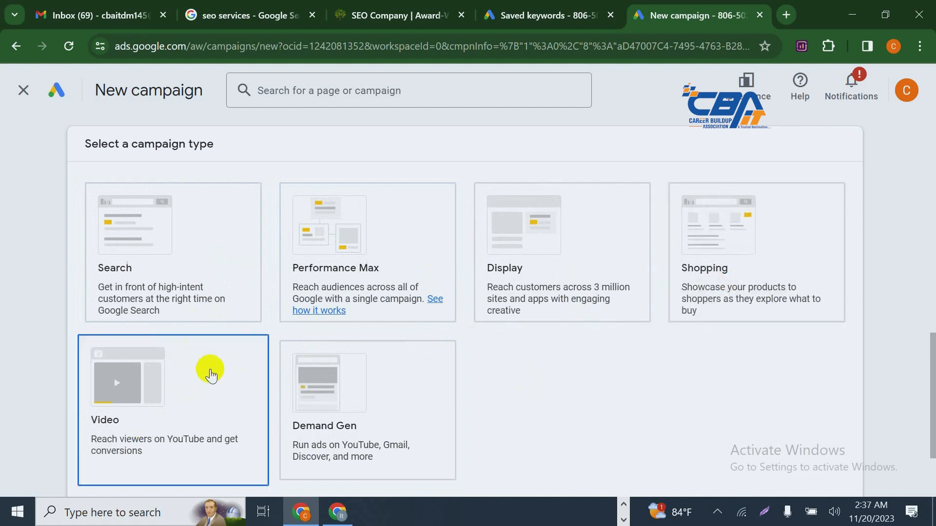
click(358, 428)
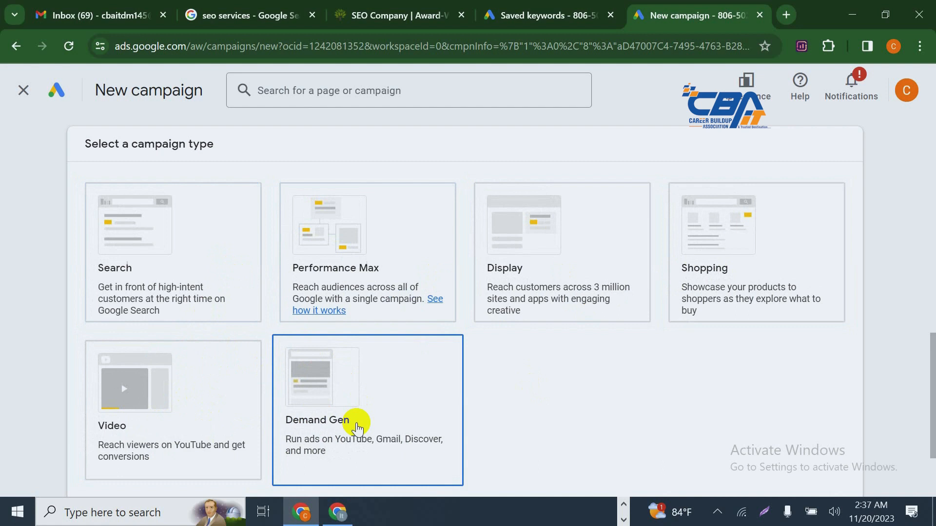
Choose Search as the campaign type, recheck the objective and type, and proceed to the website and campaign name settings
click(169, 271)
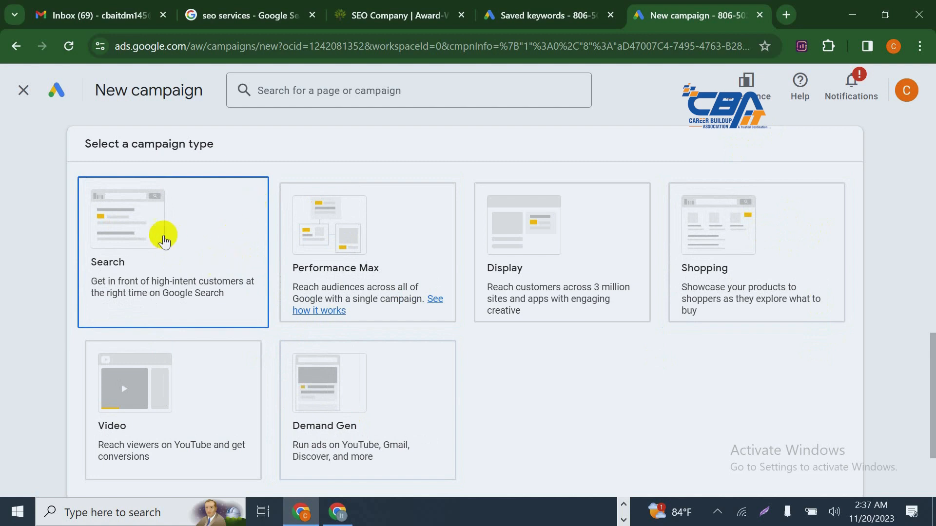
scroll(166, 239, down, 2)
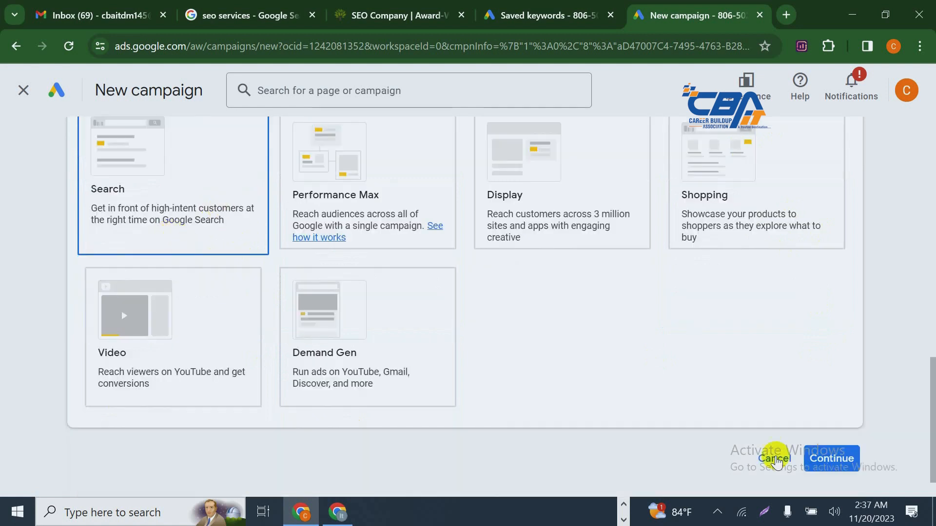
click(842, 459)
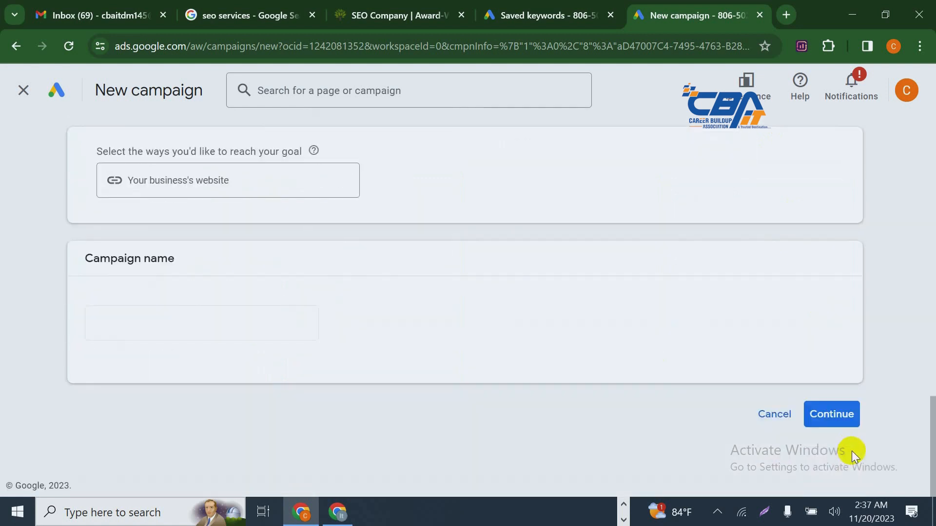
scroll(371, 399, up, 5)
scroll(547, 335, up, 6)
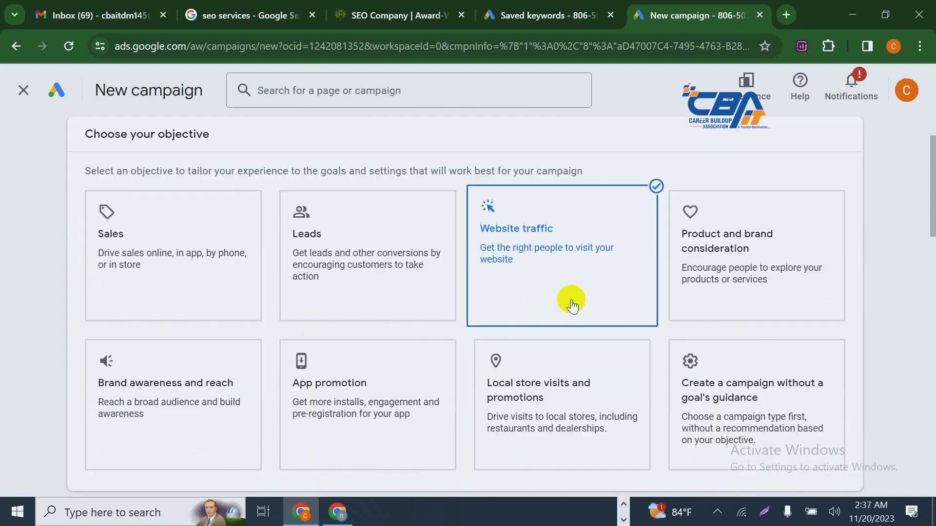
scroll(569, 292, down, 9)
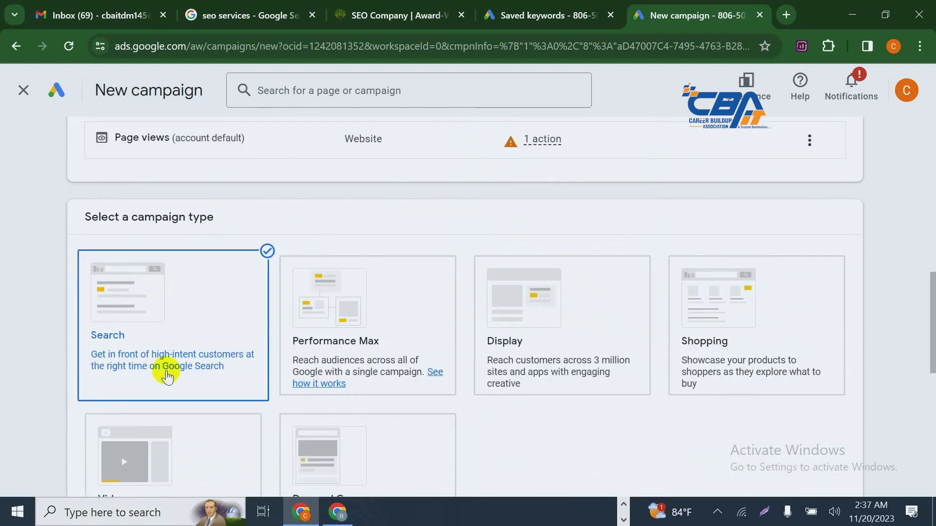
scroll(165, 372, down, 7)
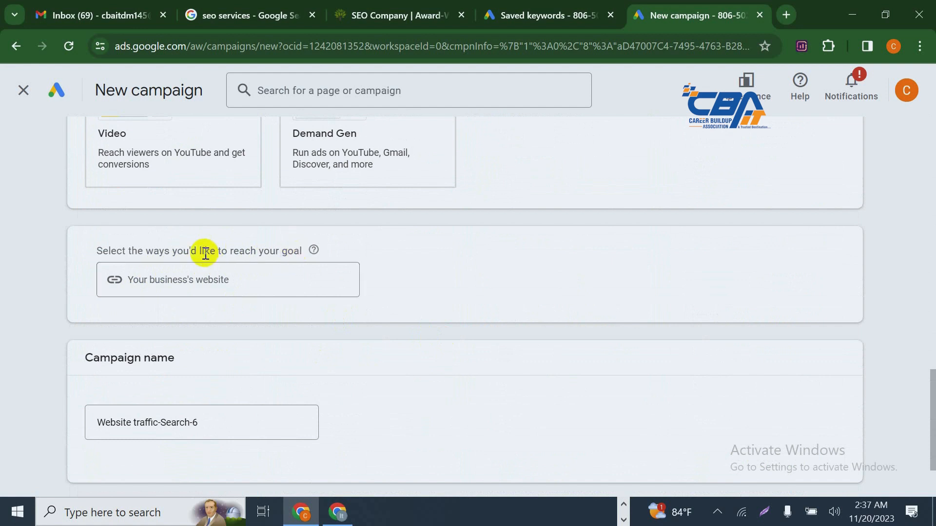
click(257, 283)
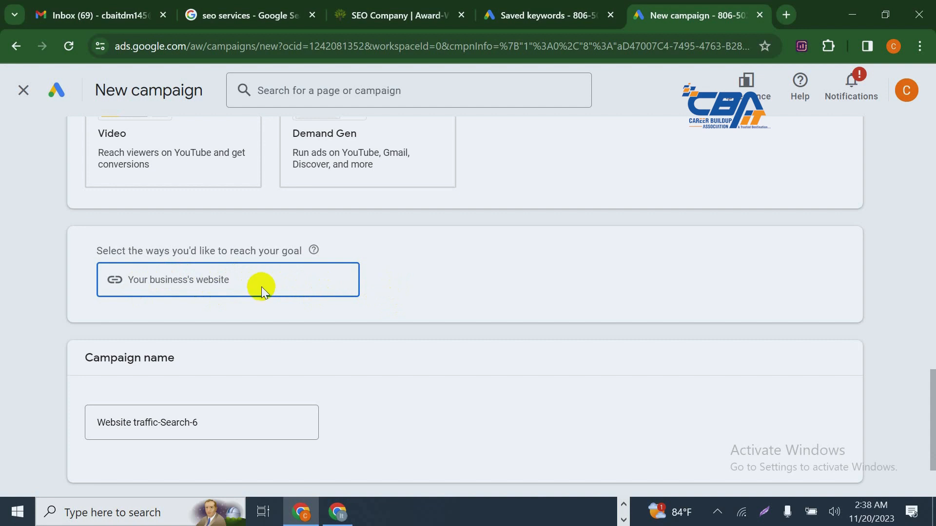
click(488, 434)
scroll(488, 434, up, 1)
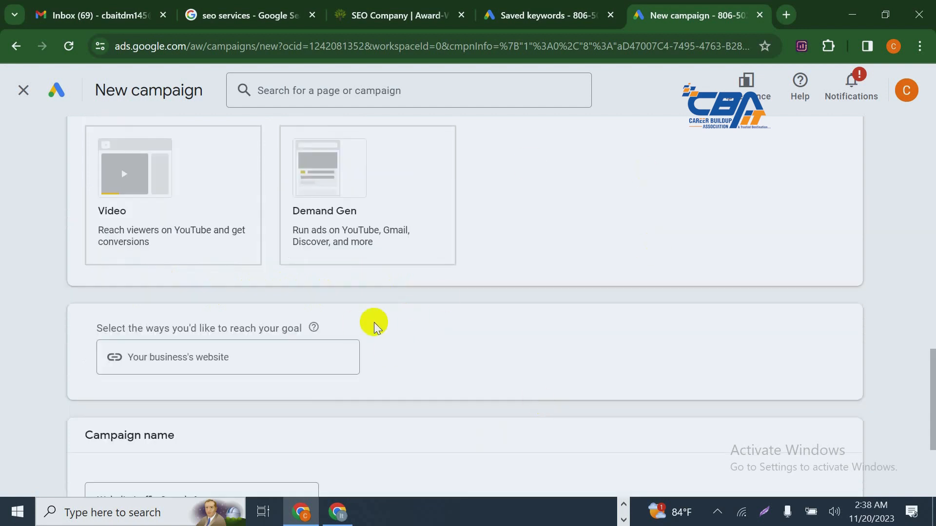
scroll(375, 327, down, 1)
click(267, 299)
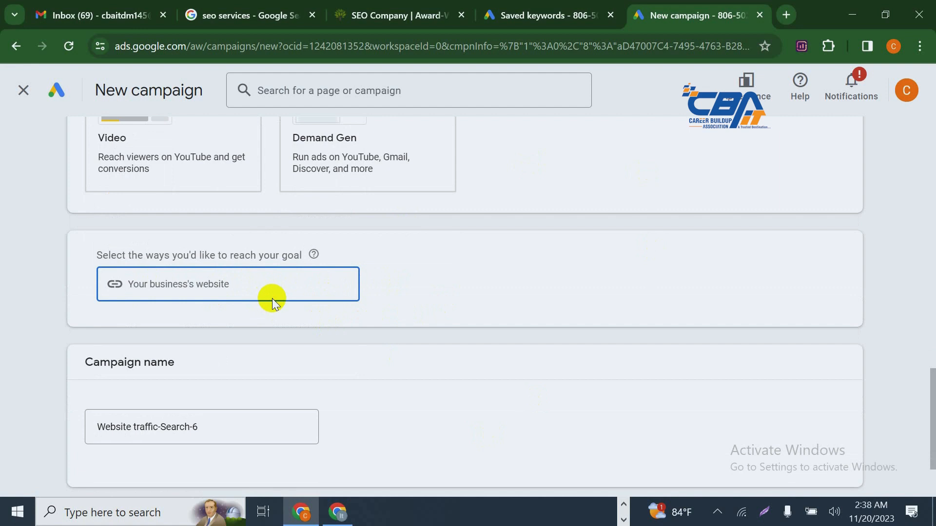
click(380, 15)
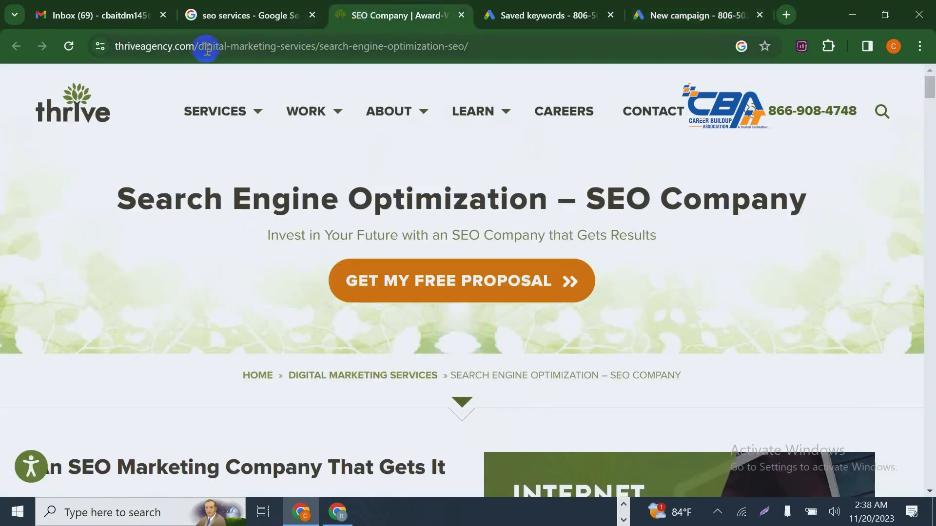
drag(193, 46, 127, 45)
right_click(128, 45)
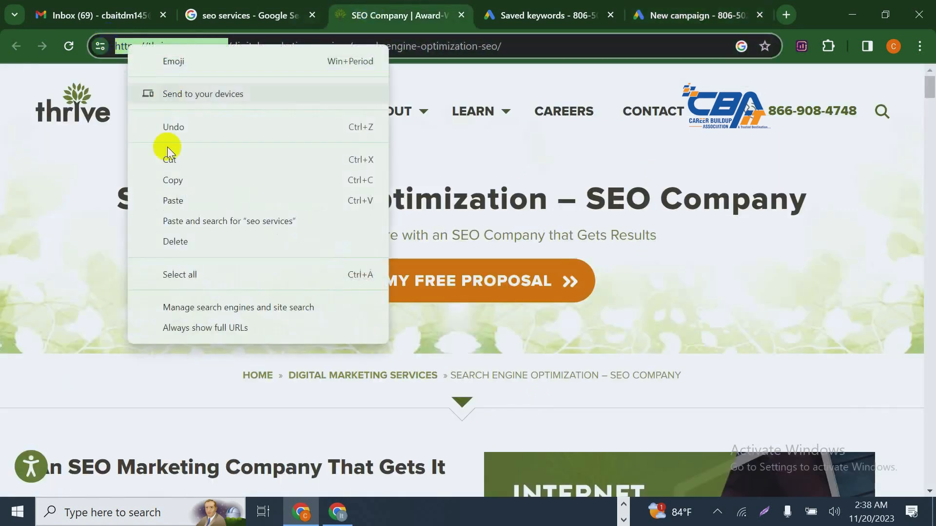
click(172, 180)
click(673, 15)
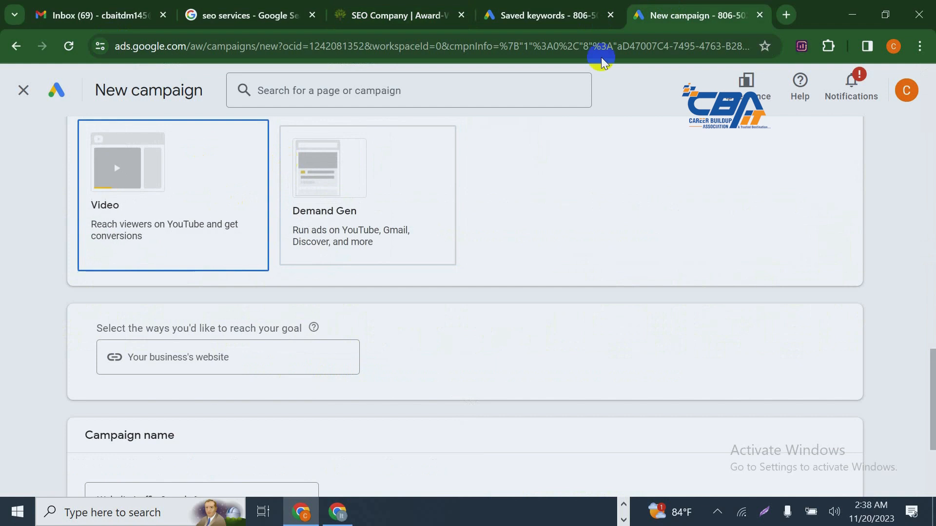
scroll(117, 324, down, 4)
click(192, 183)
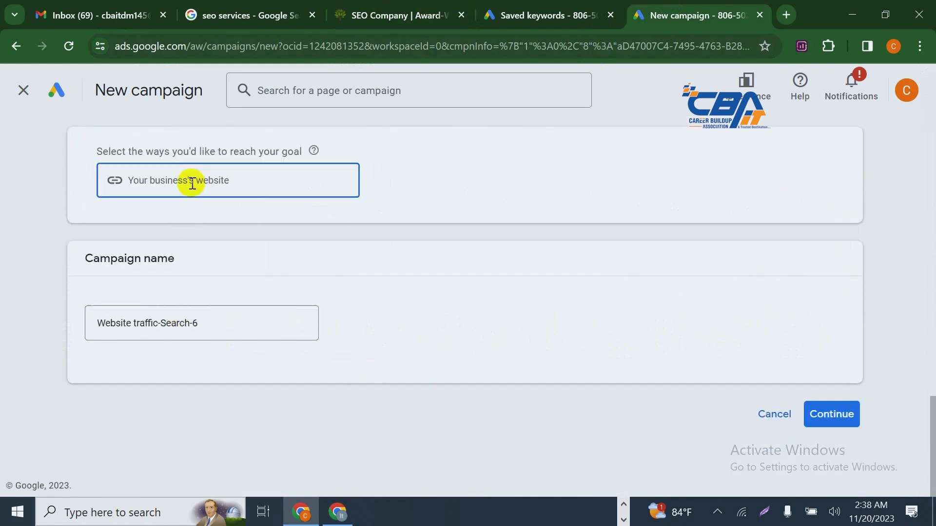
key(ctrl+v)
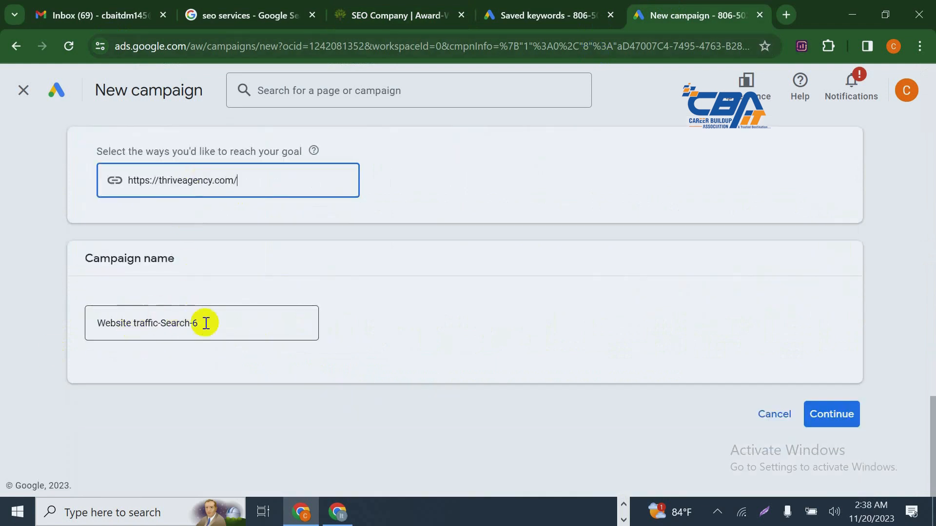
Replace the default campaign name with CBAdm144 using the On-Screen Keyboard, and minimize the keyboard
click(259, 323)
triple_click(183, 325)
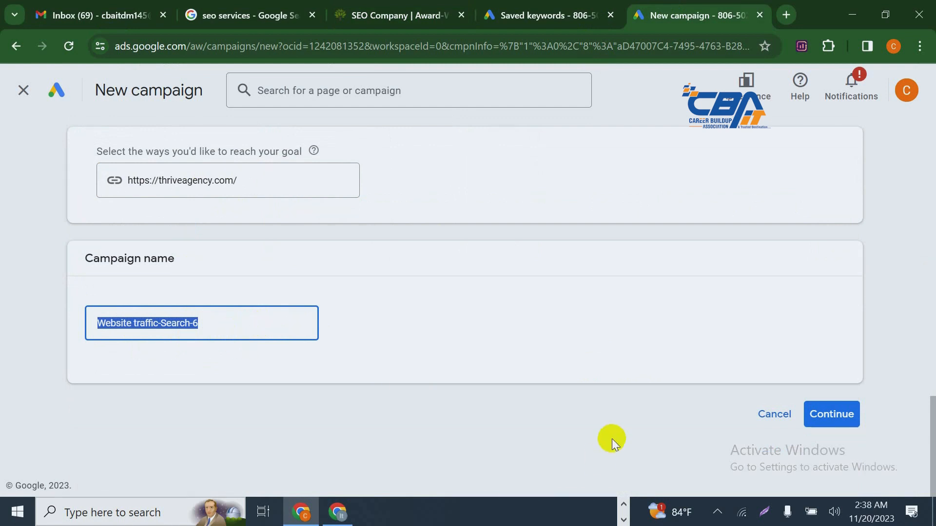
click(624, 504)
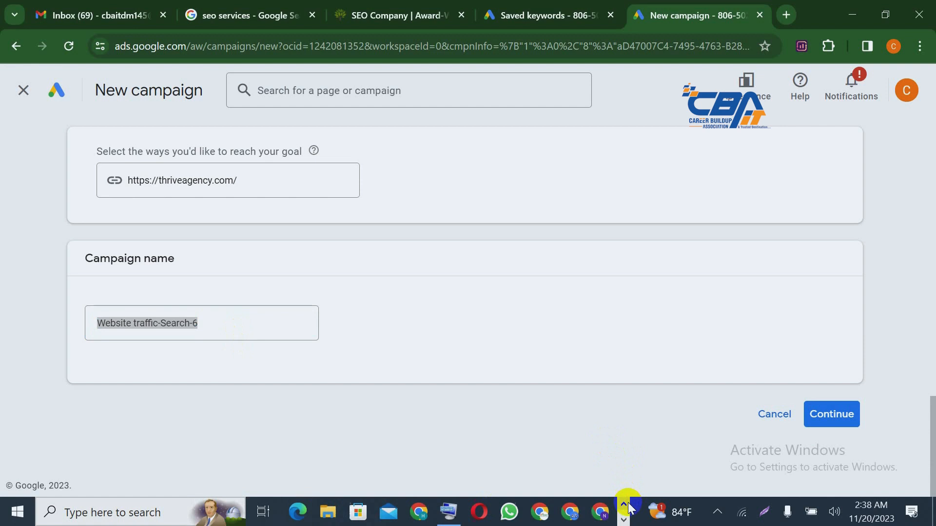
click(446, 513)
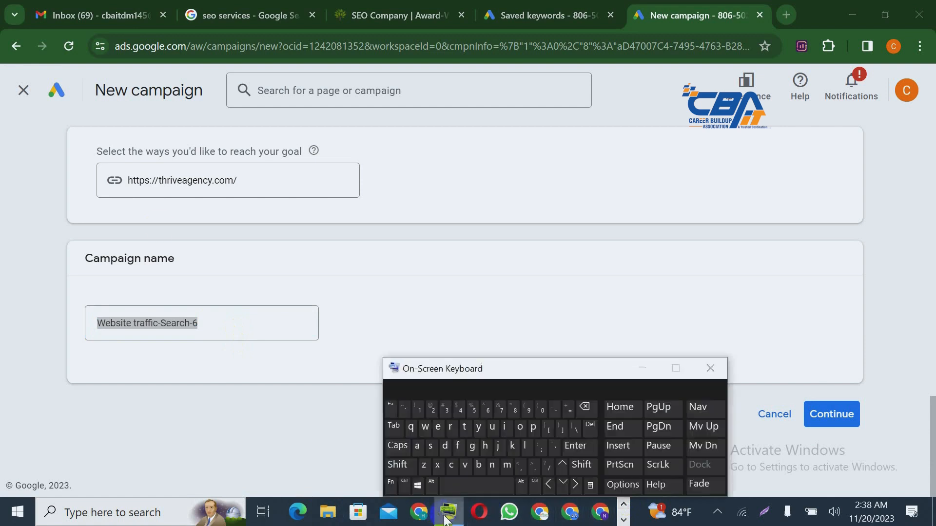
shift+click(452, 464)
shift+click(483, 468)
shift+click(423, 444)
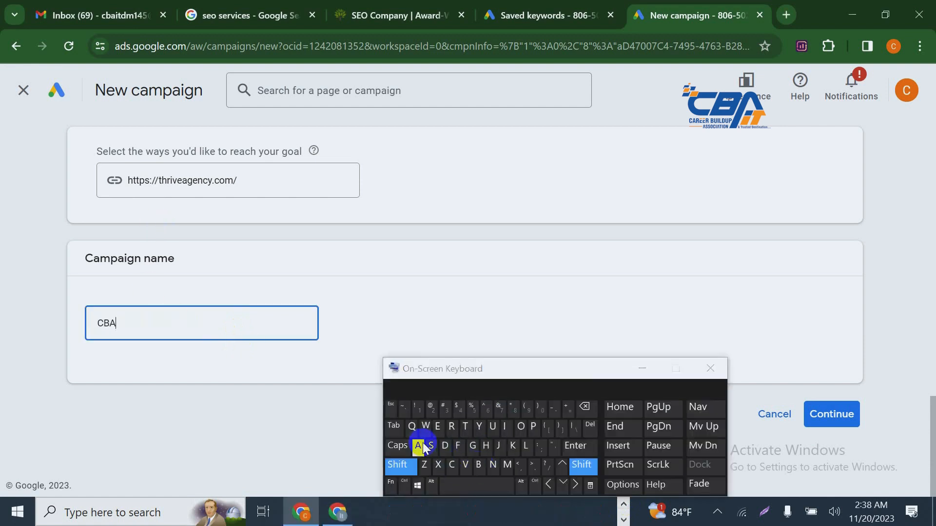
text(dm144)
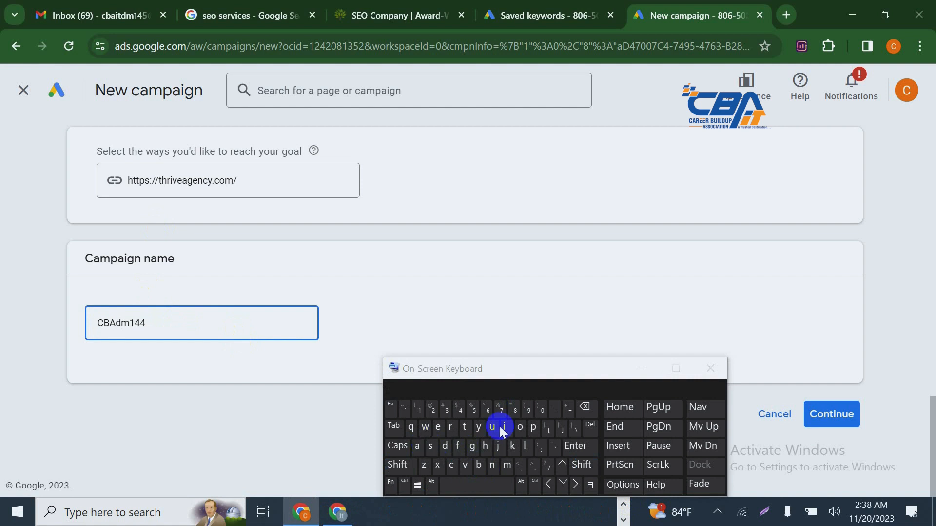
click(642, 369)
Continue with a new campaign instead of a saved draft and set the bidding focus to Clicks
click(834, 422)
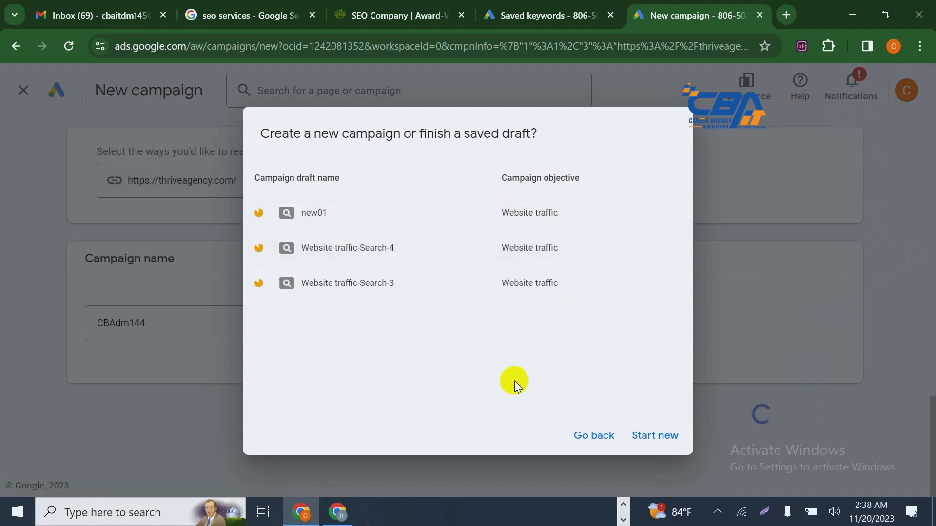
click(658, 443)
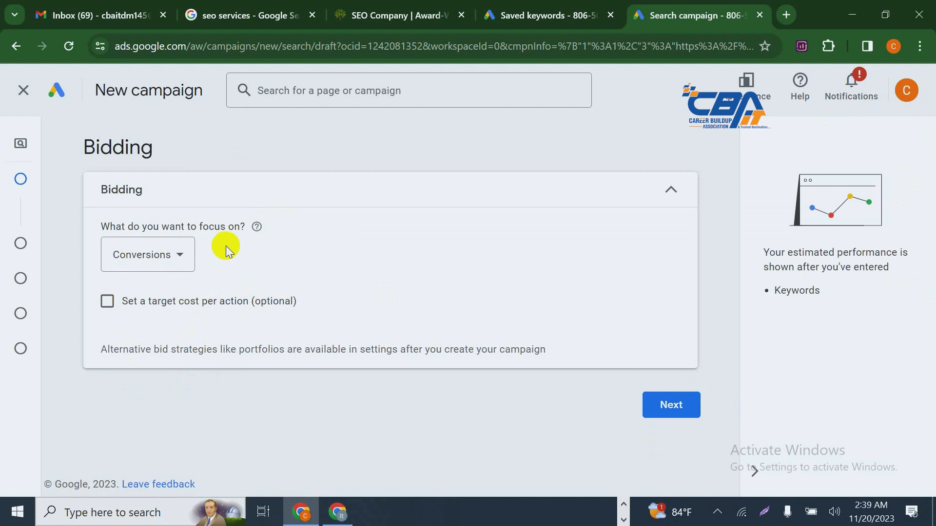
click(179, 255)
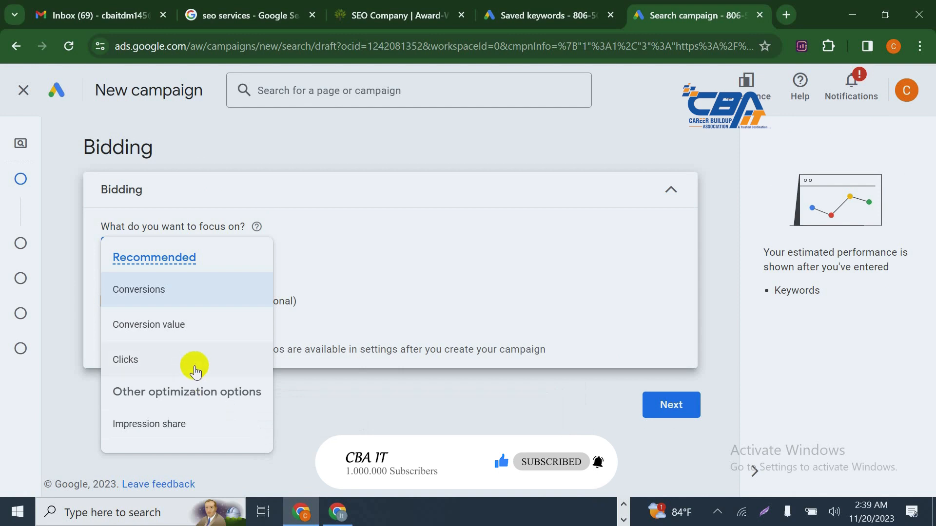
click(195, 370)
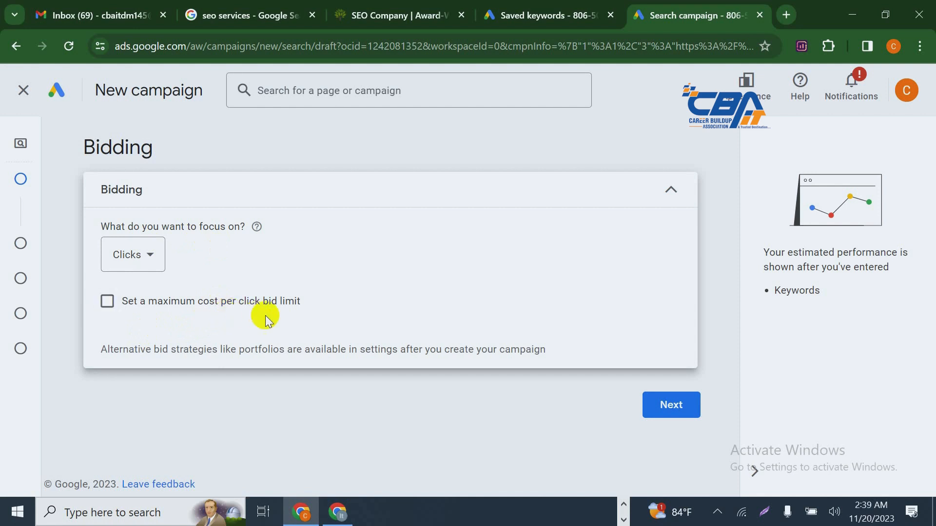
Set a maximum cost per click bid limit of $27 and continue to the campaign settings
click(106, 301)
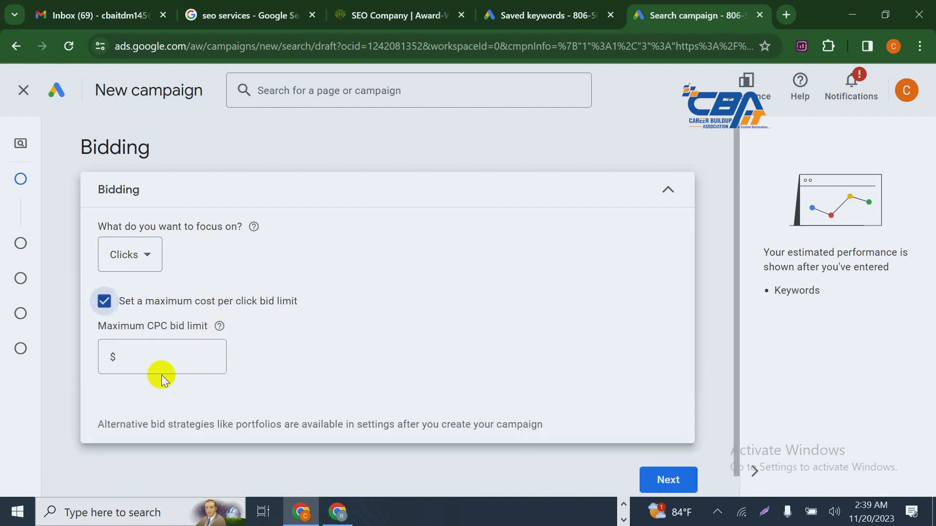
click(160, 357)
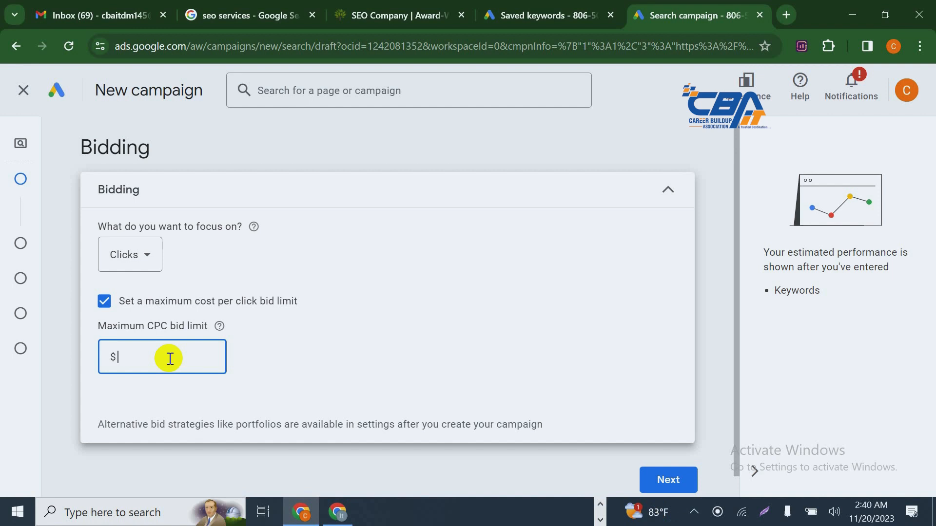
text(27)
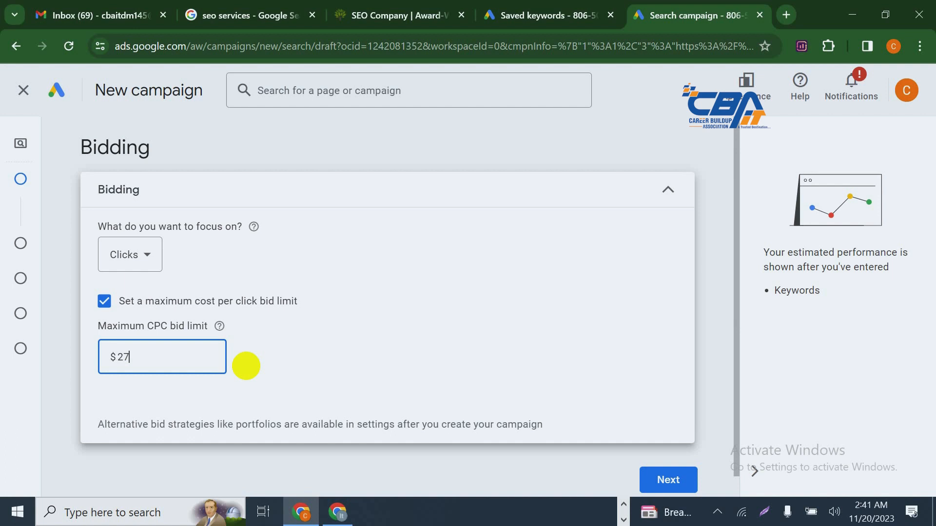
scroll(297, 360, down, 1)
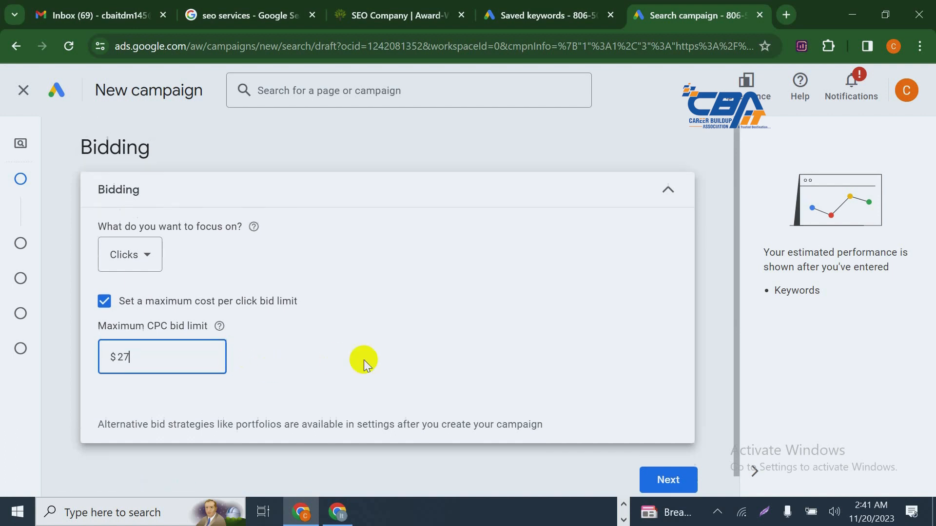
click(669, 464)
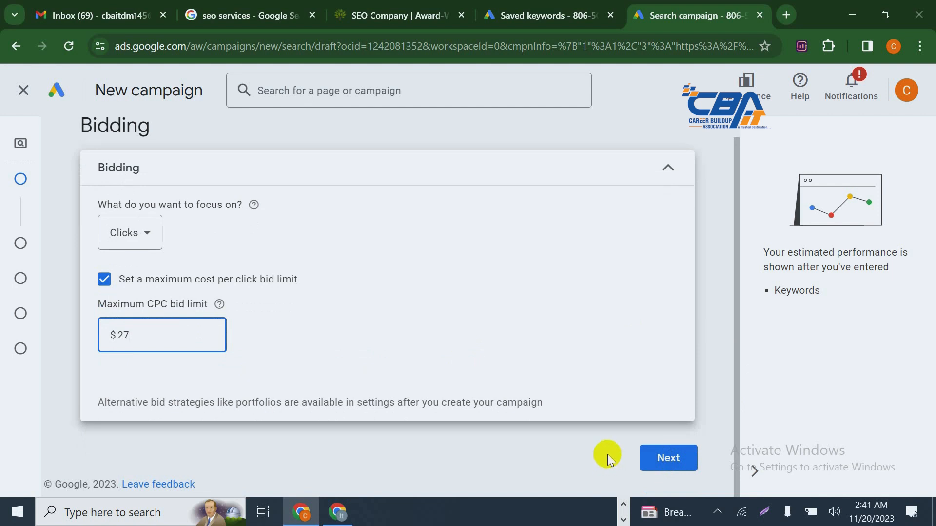
click(643, 452)
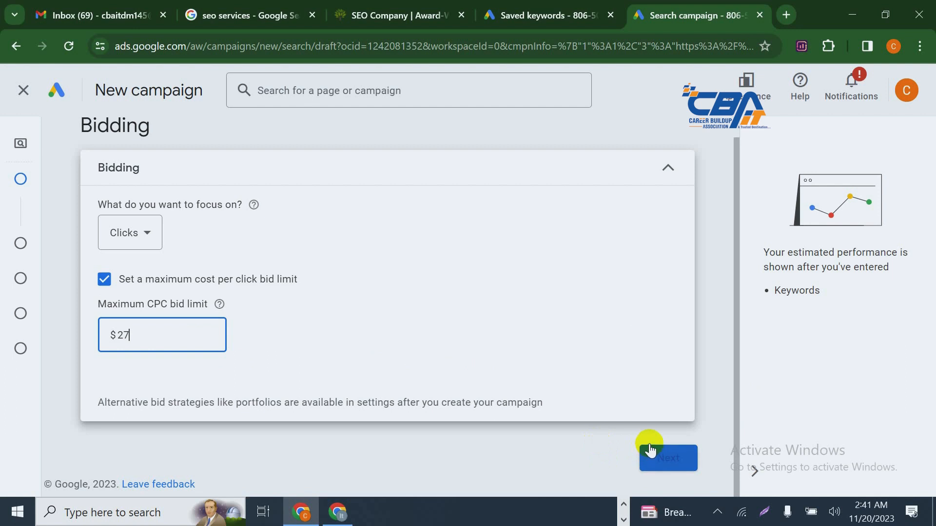
click(661, 470)
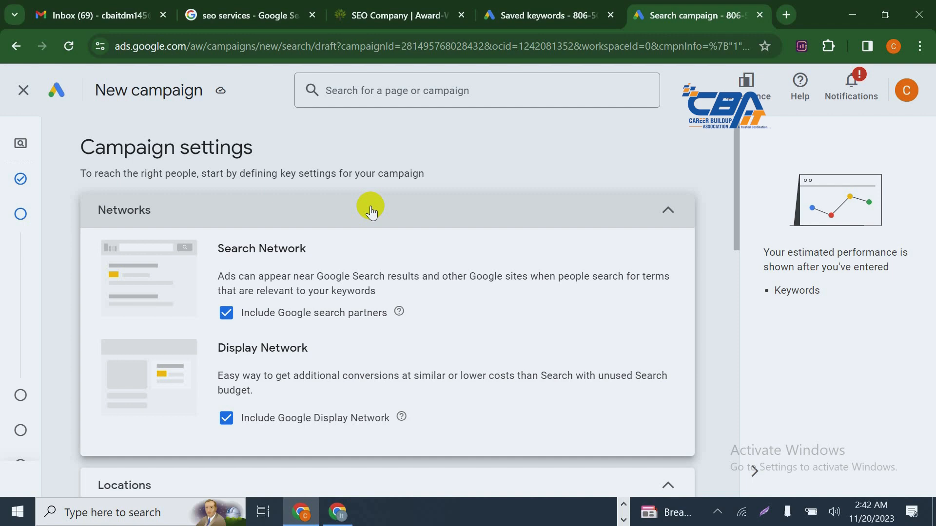
Choose to enter another location and target the United States and United Kingdom as countries for the campaign
scroll(387, 211, down, 10)
scroll(381, 215, up, 8)
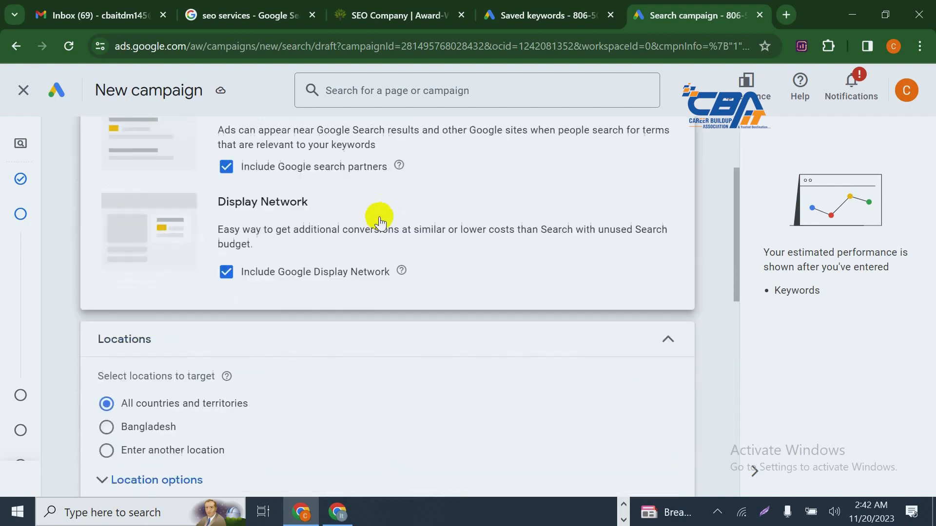
scroll(380, 220, up, 3)
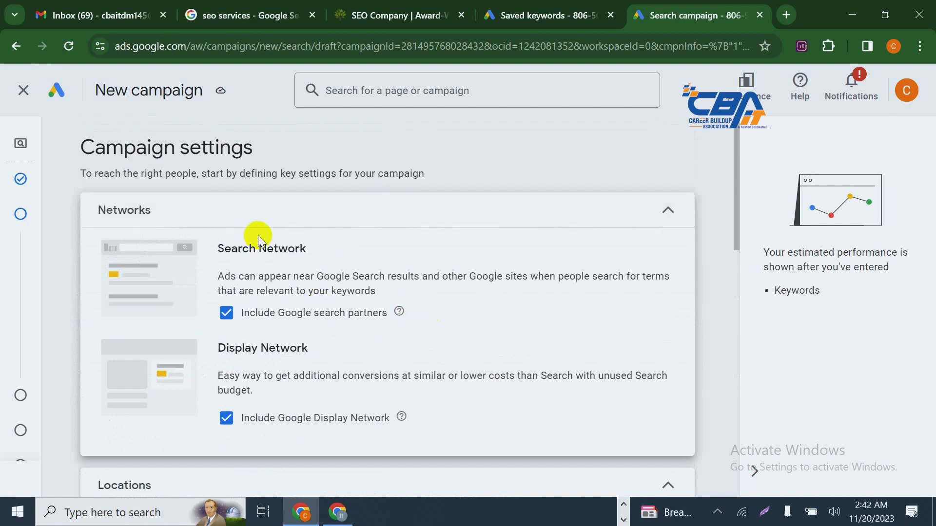
scroll(512, 372, down, 3)
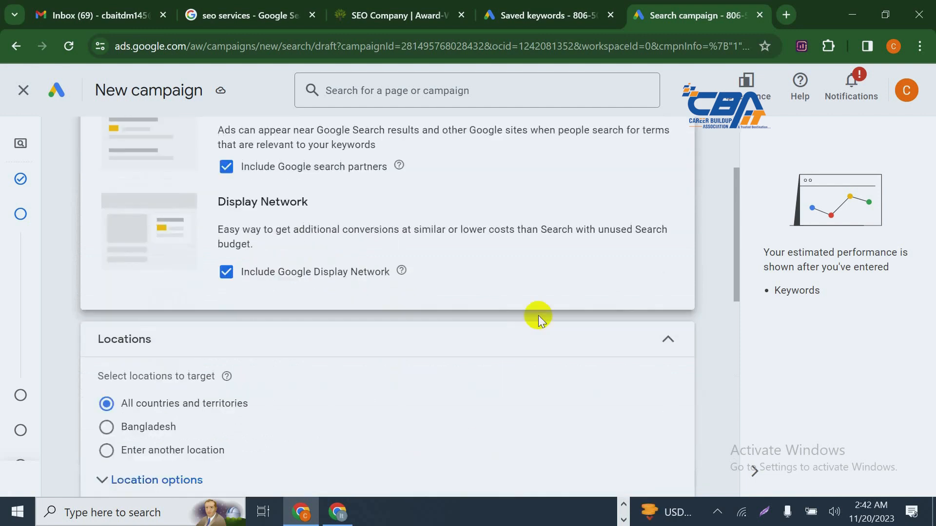
scroll(539, 315, down, 1)
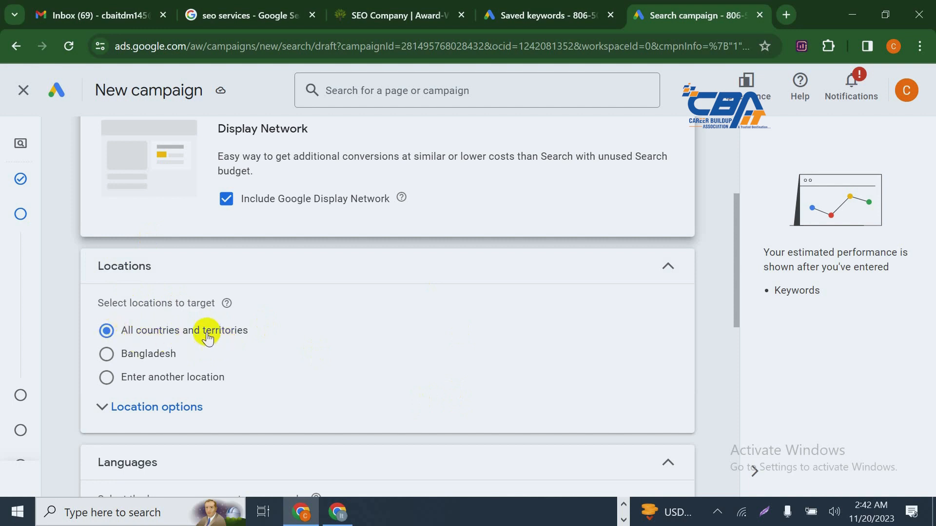
click(107, 356)
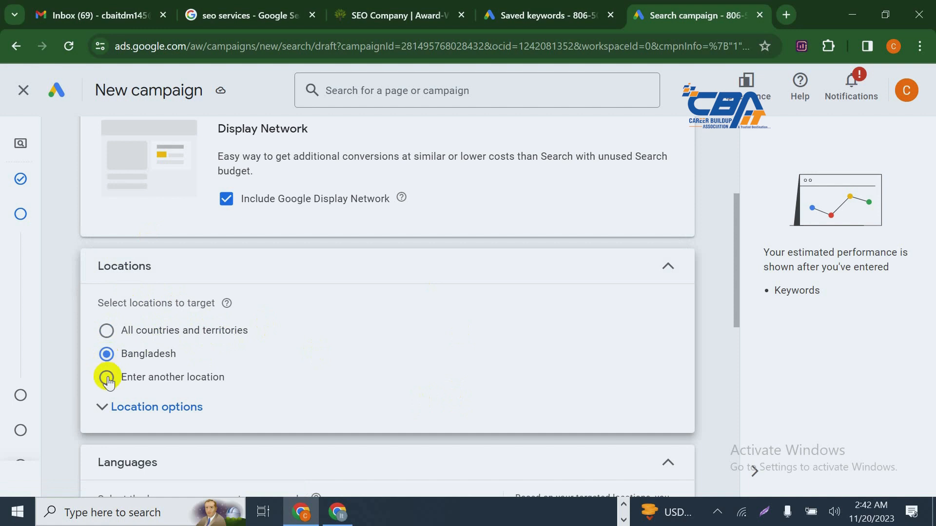
click(107, 378)
scroll(205, 370, down, 3)
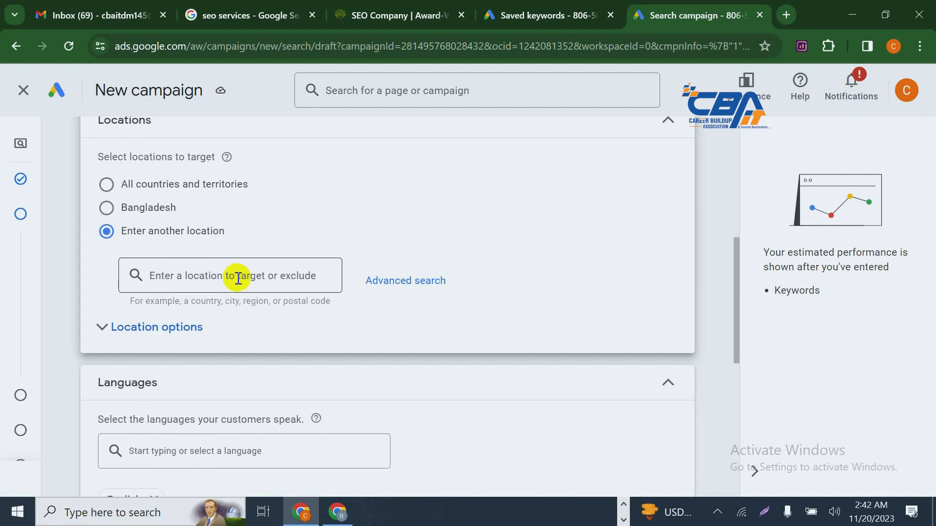
click(186, 281)
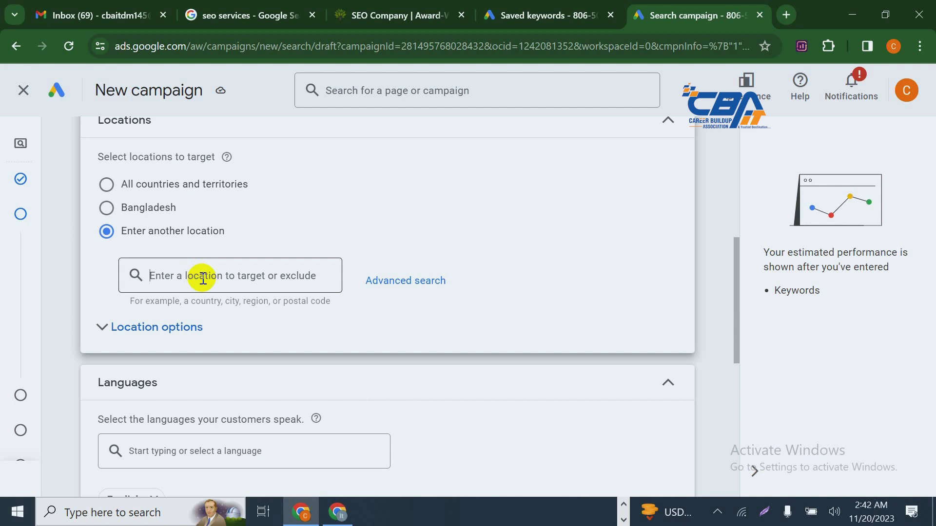
text(Usa)
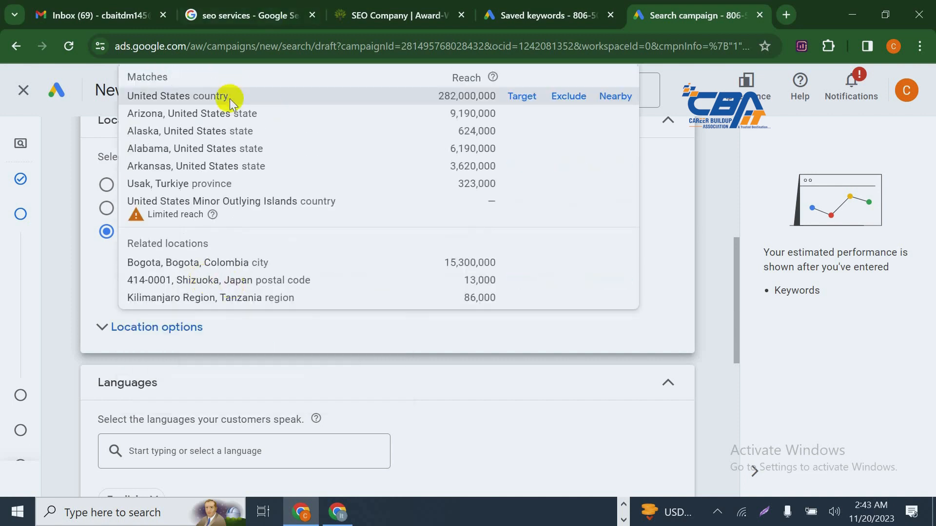
click(226, 95)
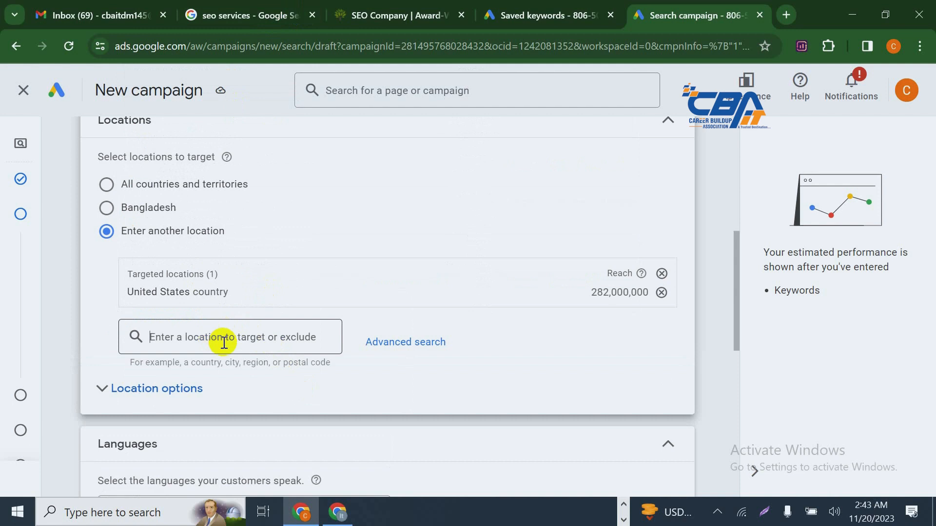
text(Uk)
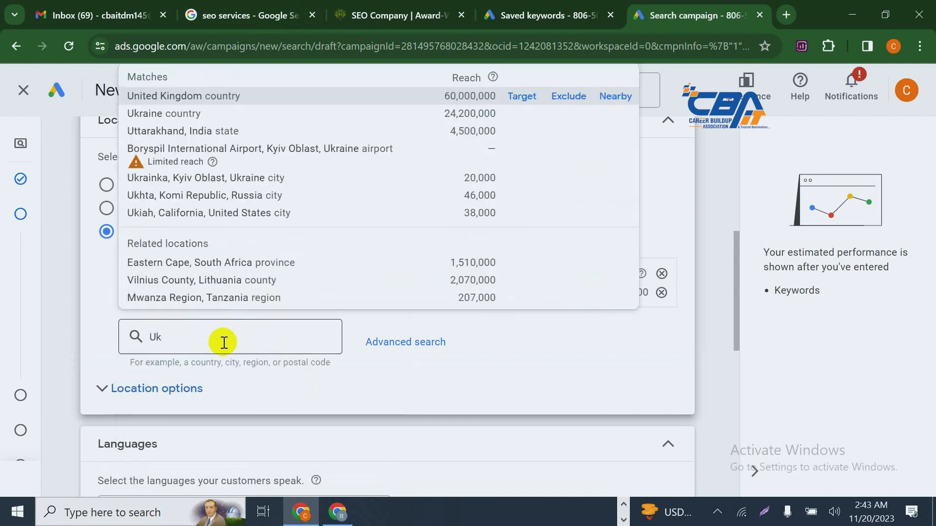
click(267, 96)
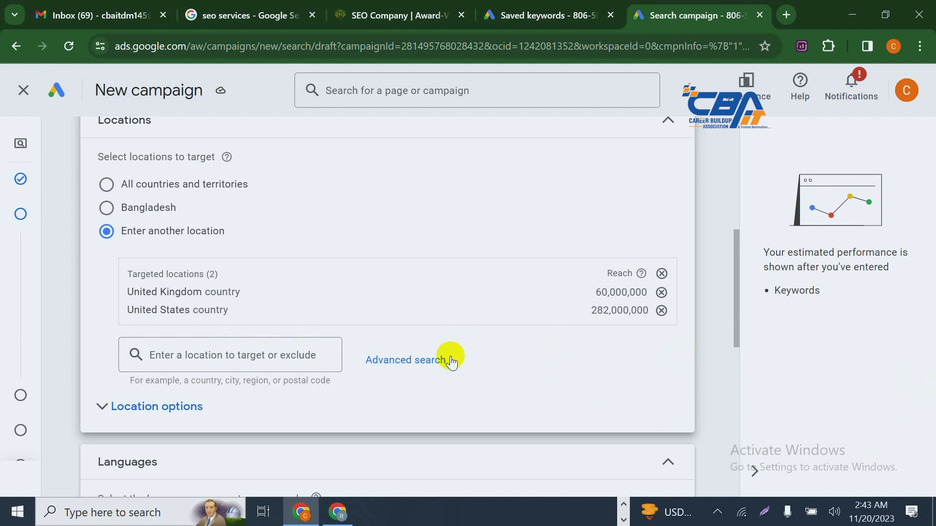
Expand the location options and set the target to Presence: People in or regularly in your targeted locations
scroll(309, 345, down, 2)
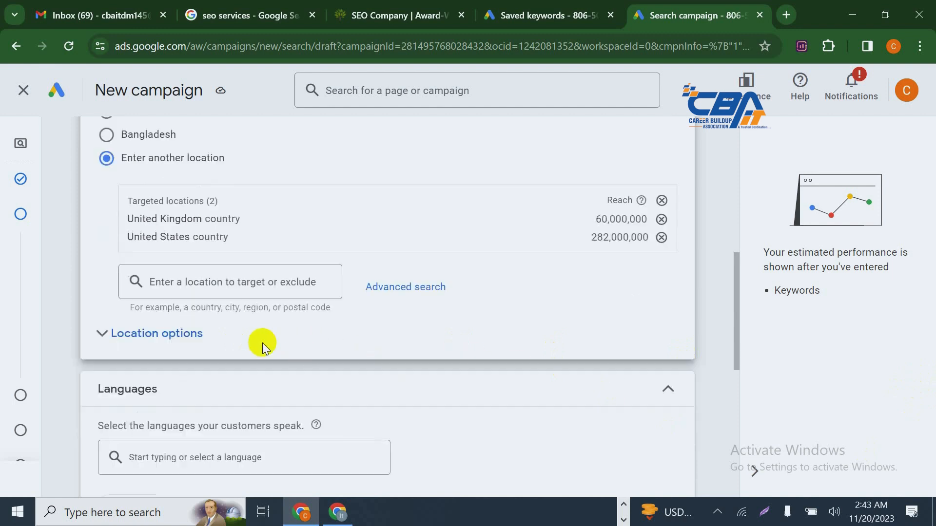
click(202, 341)
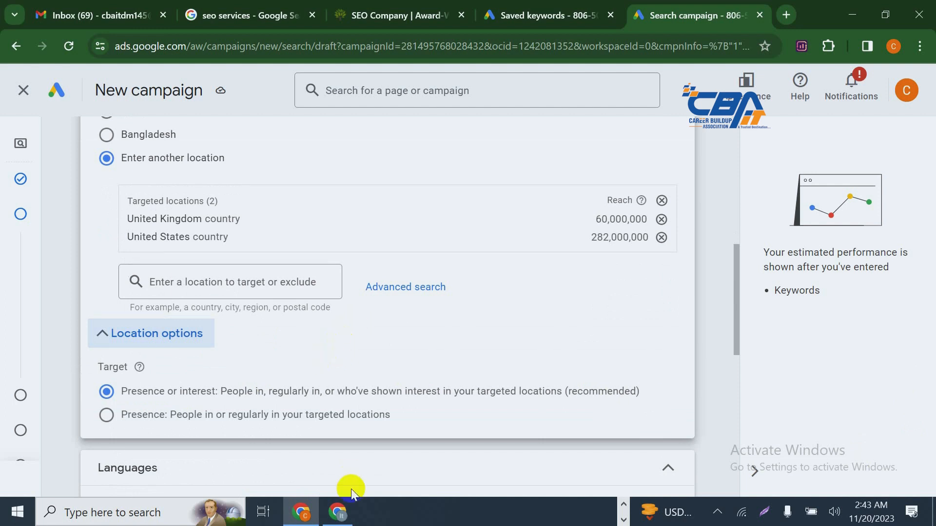
click(106, 415)
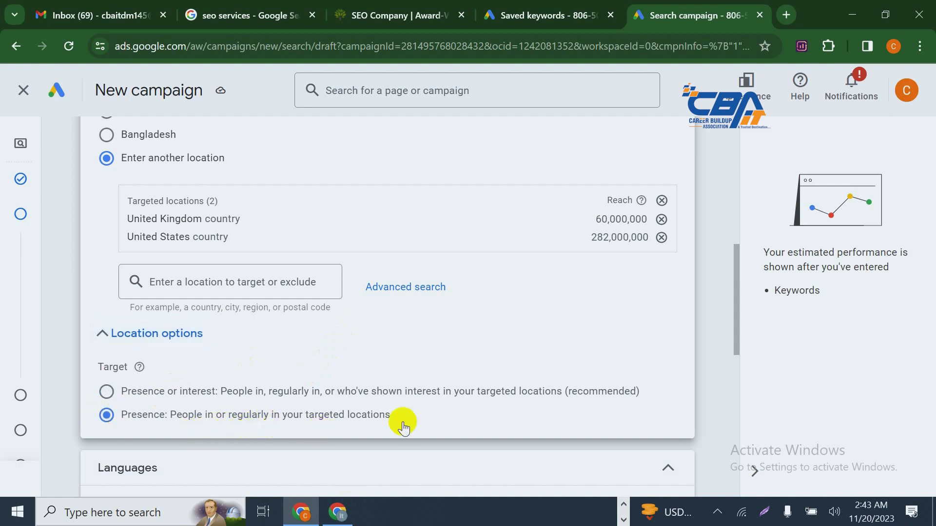
Look through the languages available for the campaign's customers and close the list without changing the selection
scroll(509, 336, down, 1)
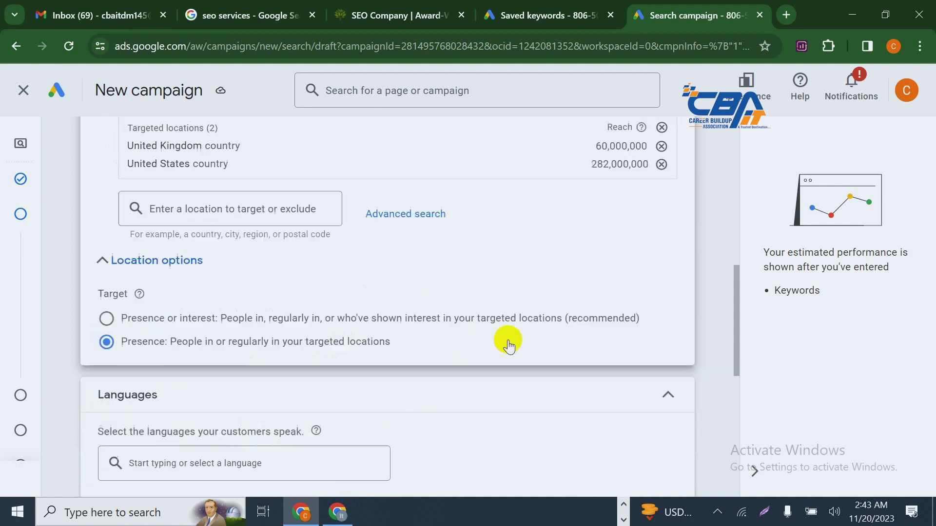
scroll(508, 343, down, 2)
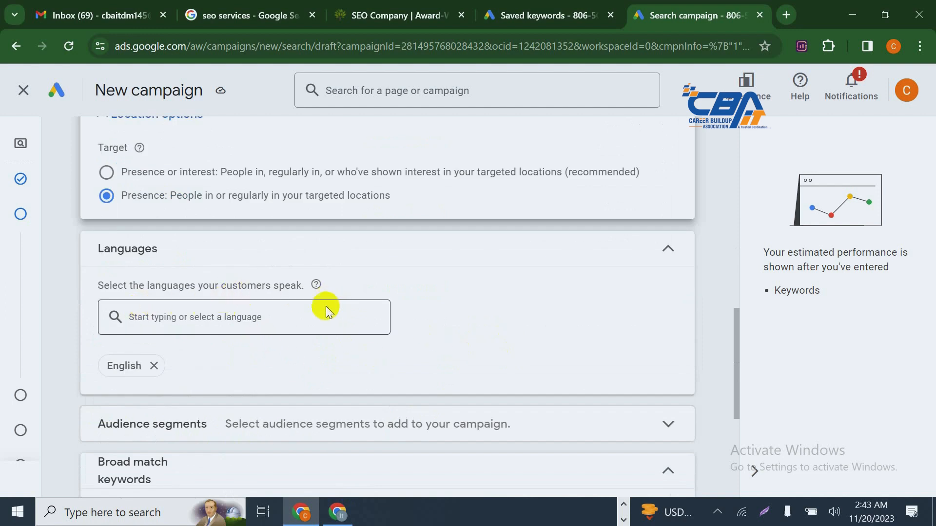
click(185, 322)
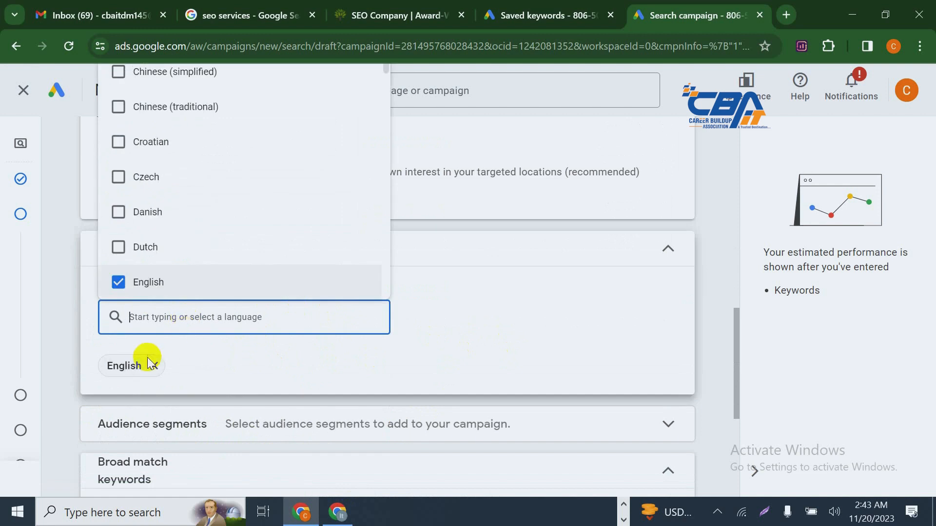
scroll(185, 199, down, 3)
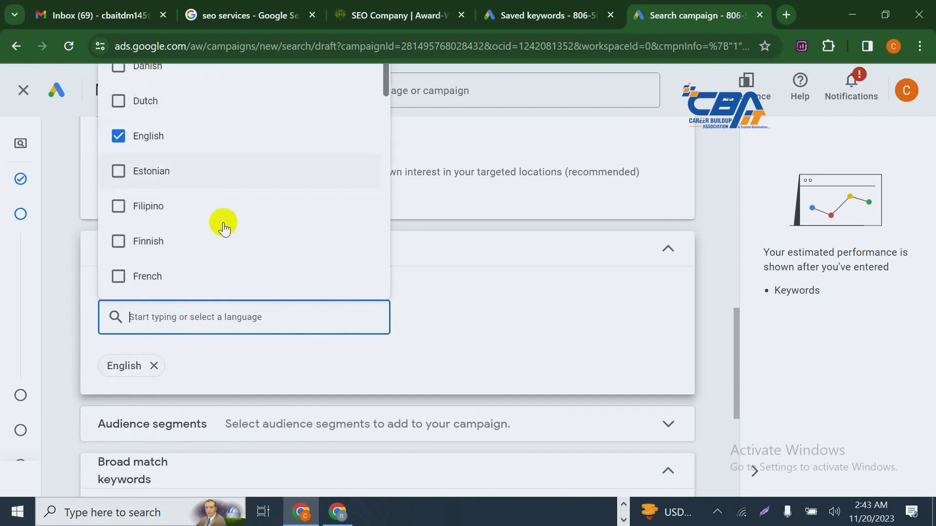
scroll(220, 186, down, 2)
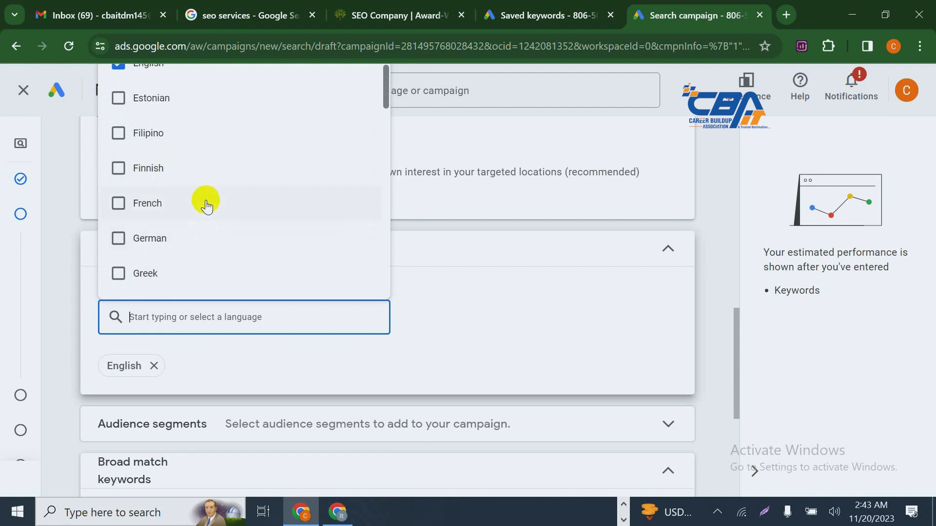
scroll(253, 272, down, 5)
scroll(290, 268, down, 15)
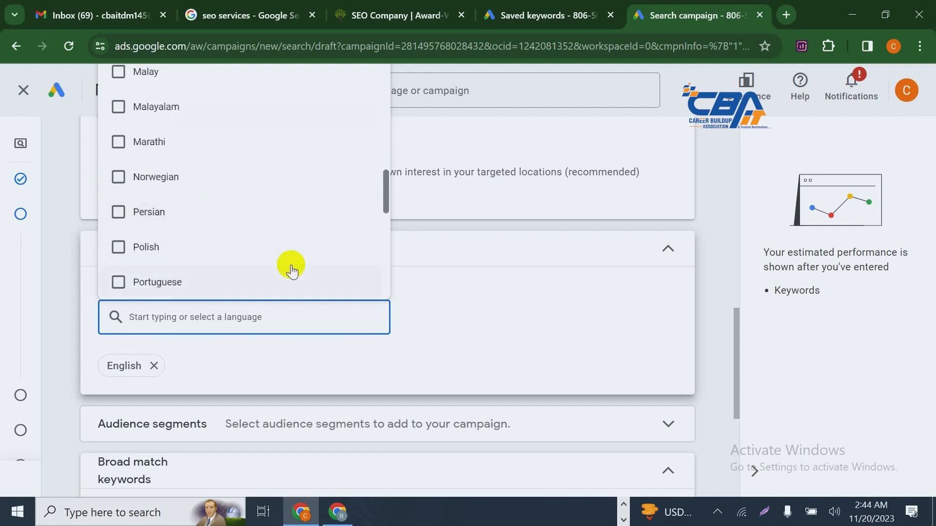
click(576, 340)
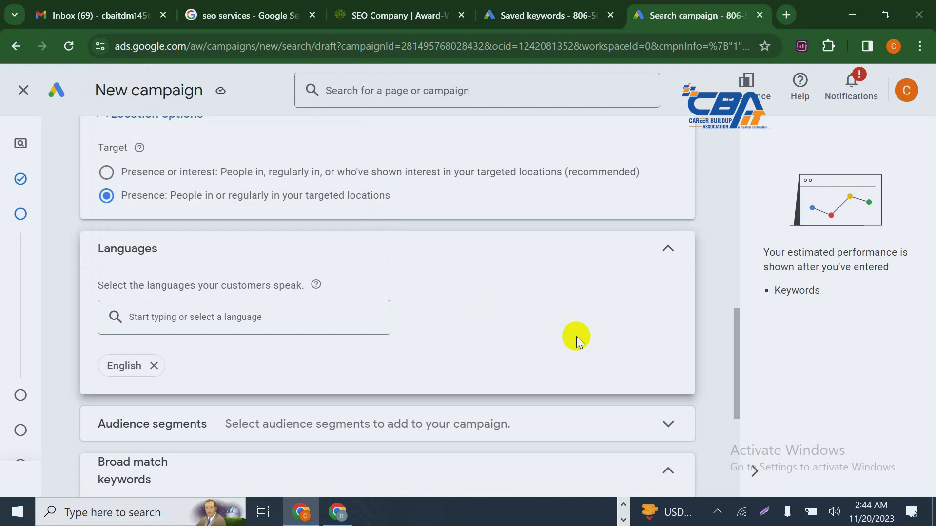
Expand the audience segments section and review the suggested segments and the campaign's targeting setting
scroll(595, 233, down, 3)
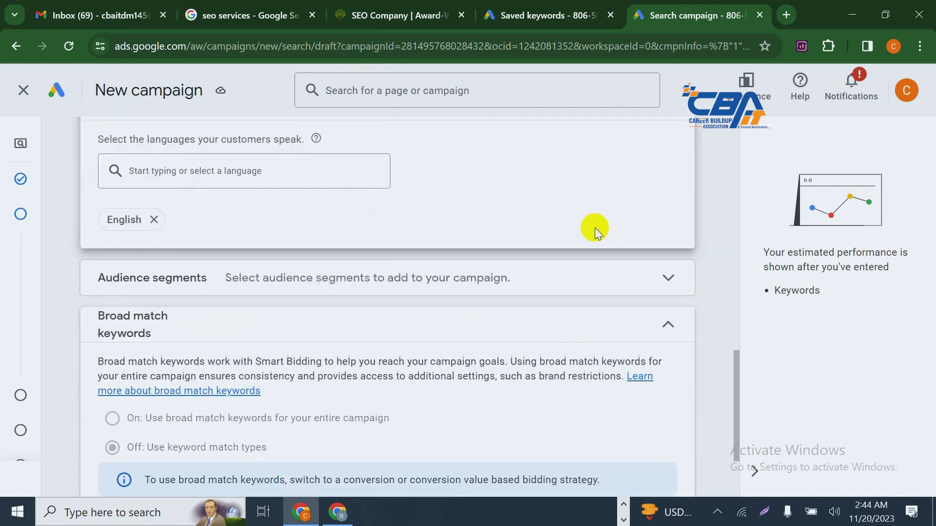
click(655, 284)
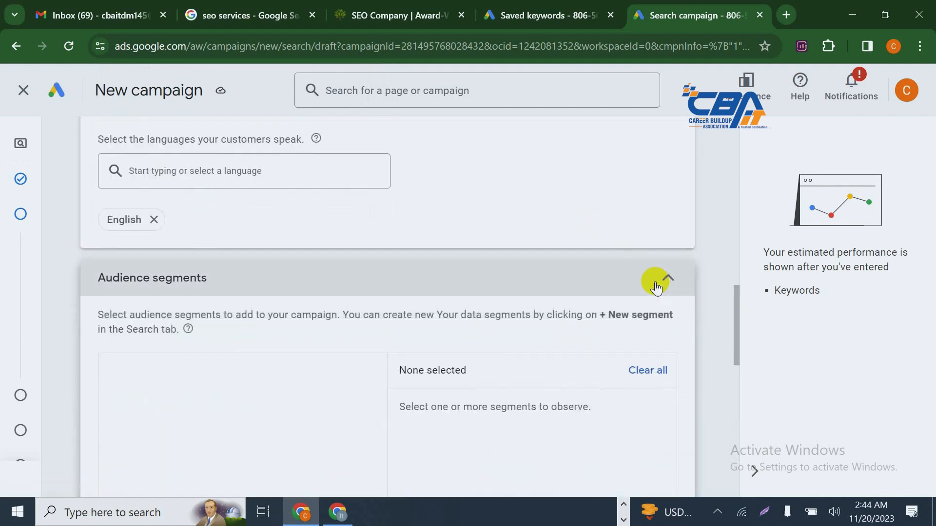
scroll(424, 219, down, 3)
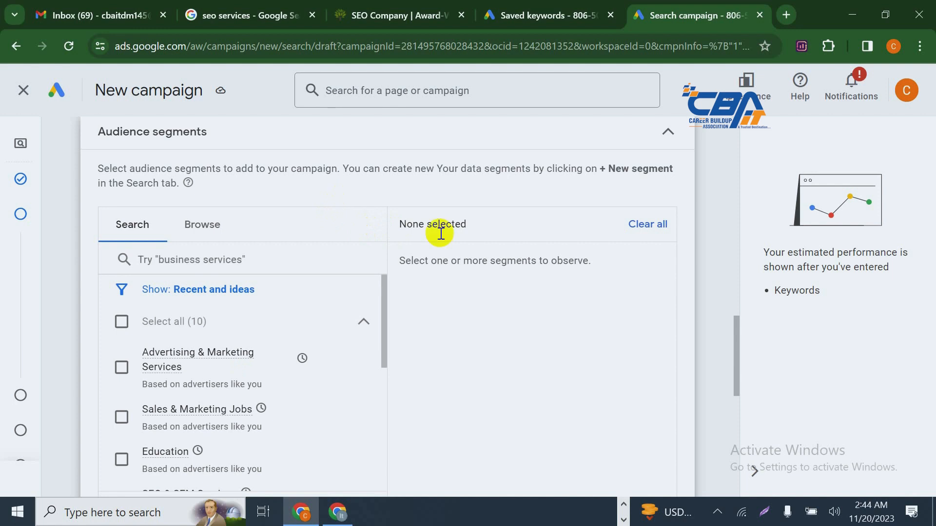
scroll(581, 209, down, 2)
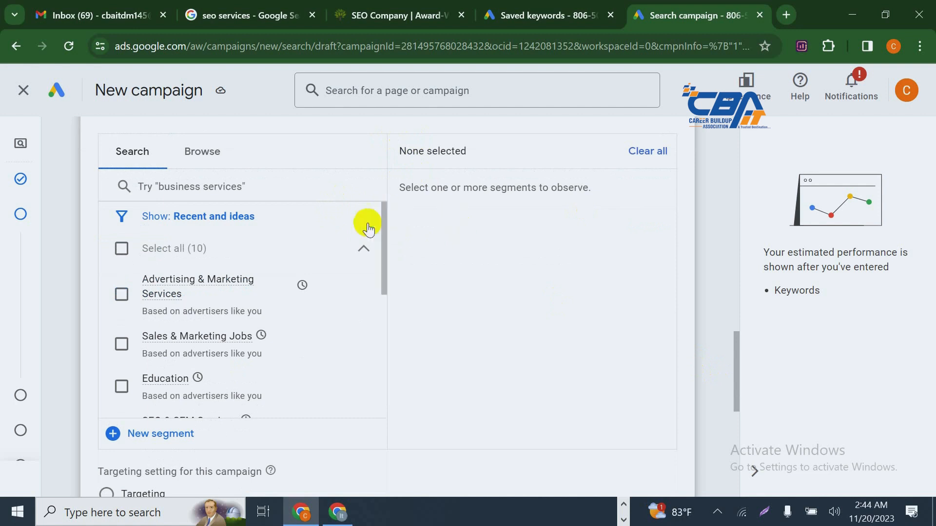
scroll(225, 256, down, 6)
scroll(242, 263, down, 3)
scroll(203, 230, up, 7)
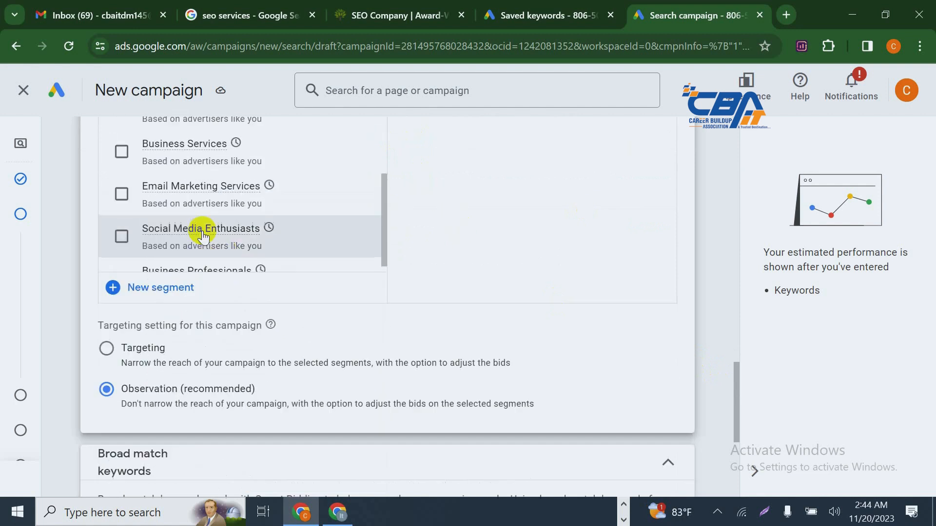
scroll(508, 271, up, 2)
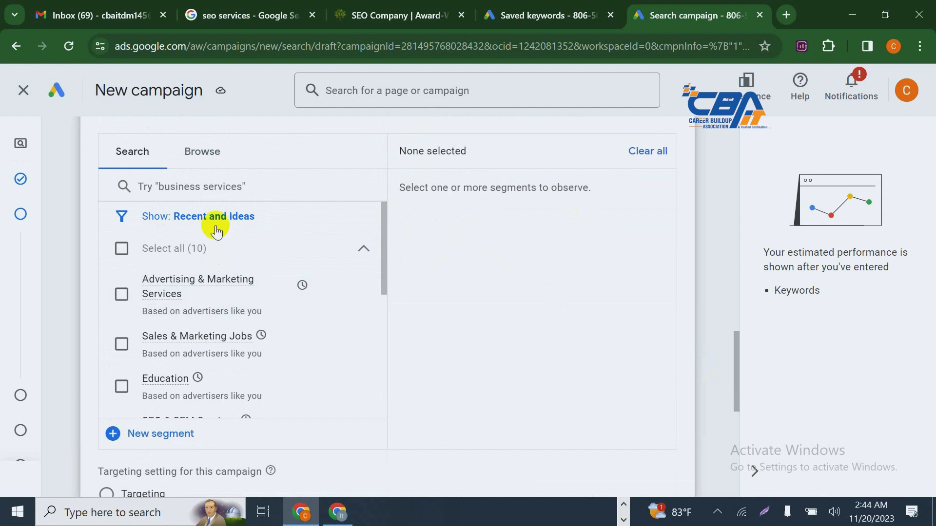
scroll(251, 219, down, 4)
scroll(278, 315, down, 6)
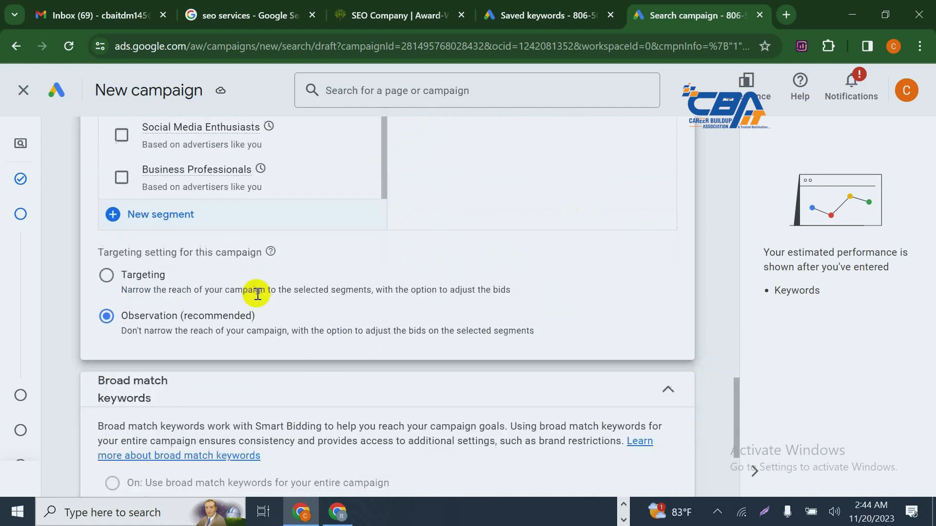
Look through the full list of suggested audience segments, from Advertising & Marketing Services to Business Professionals
scroll(424, 329, up, 4)
scroll(244, 322, up, 3)
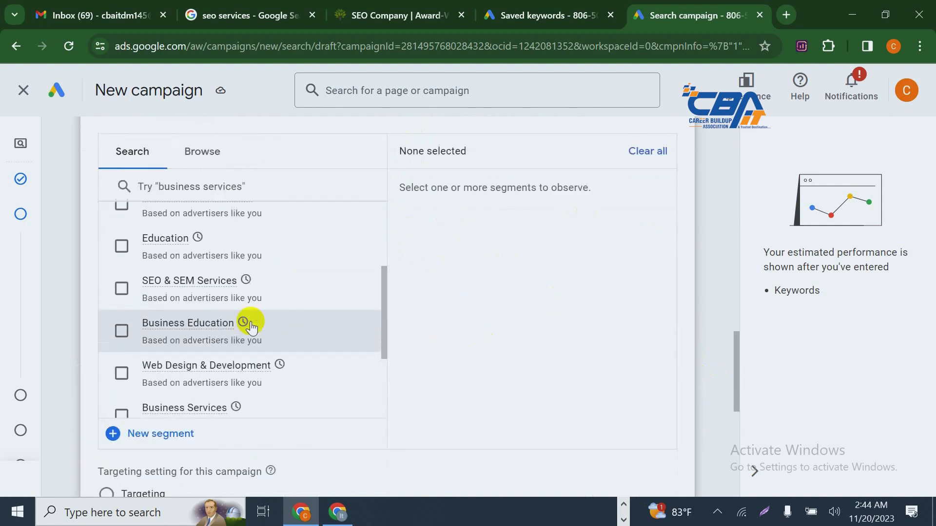
scroll(300, 320, up, 3)
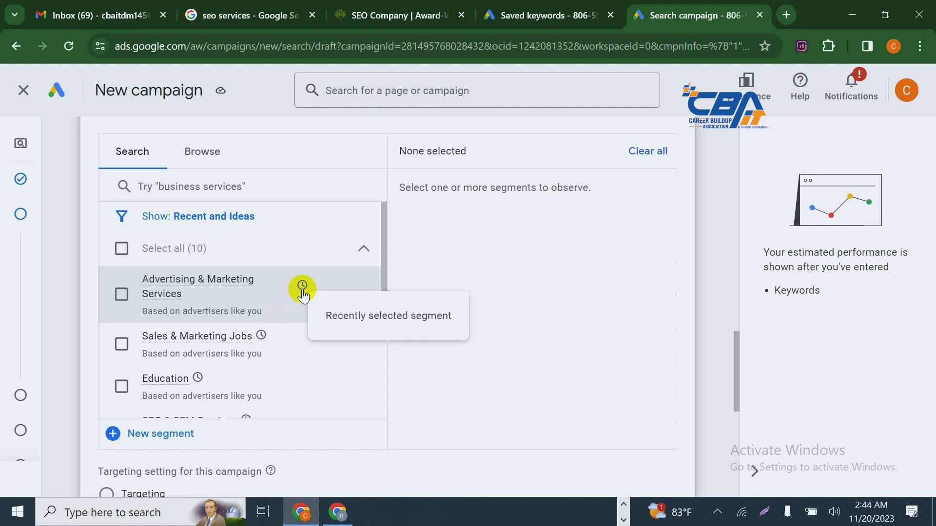
scroll(216, 306, down, 6)
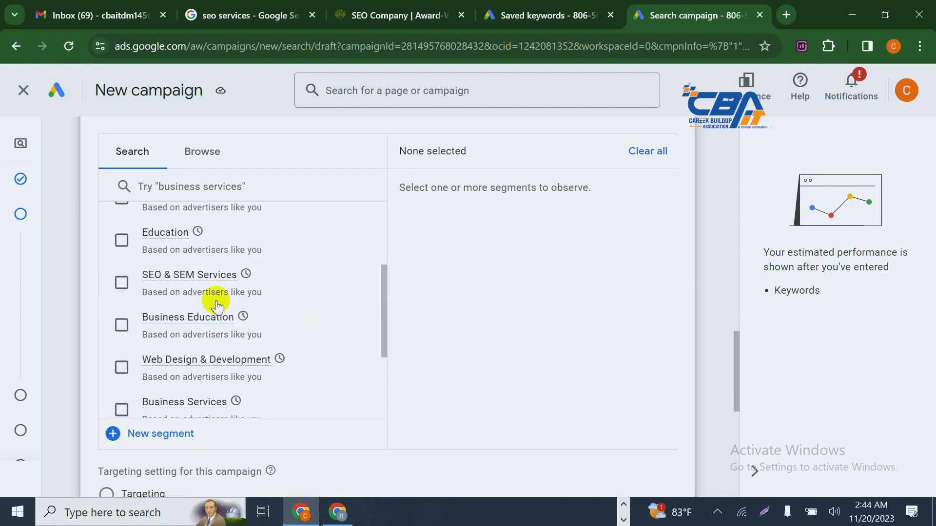
scroll(219, 310, down, 3)
scroll(534, 422, up, 4)
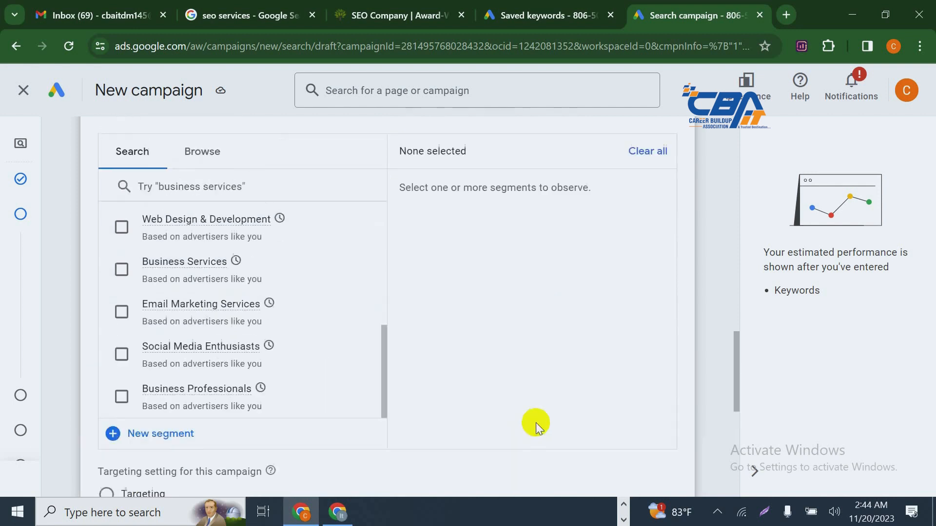
scroll(533, 419, down, 3)
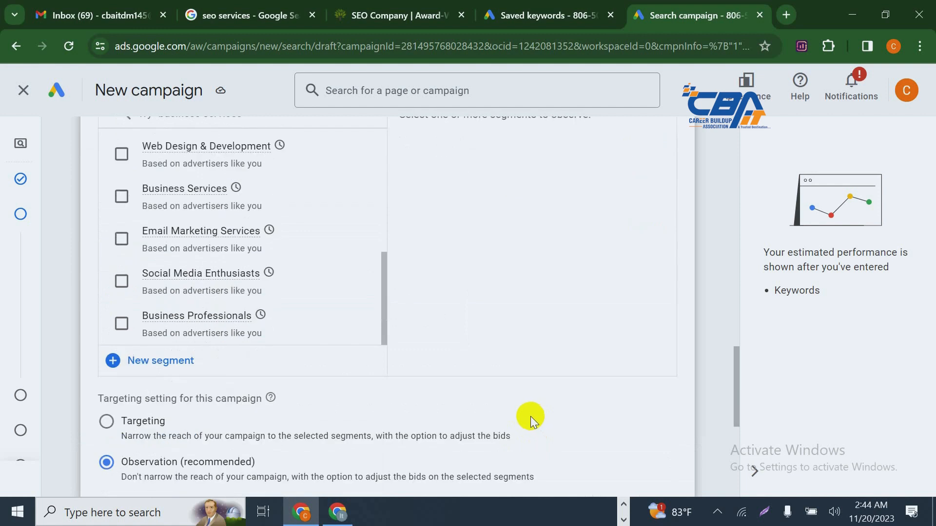
scroll(251, 295, up, 3)
scroll(251, 295, up, 2)
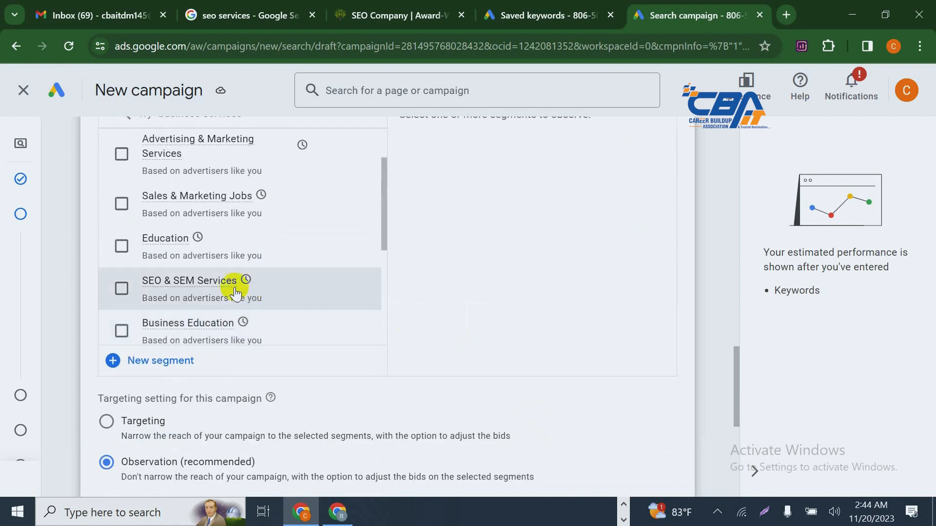
scroll(230, 286, up, 2)
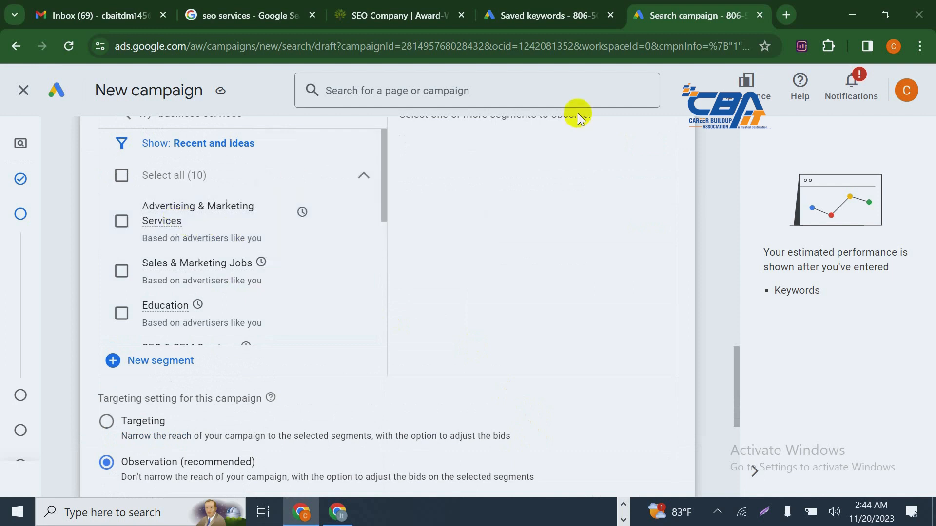
mouse_move(253, 206)
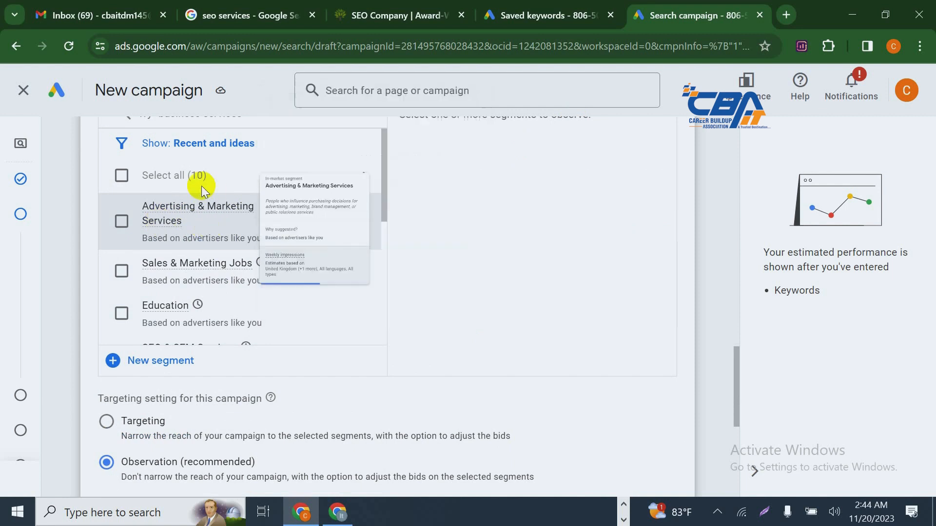
scroll(251, 234, down, 2)
scroll(247, 234, down, 2)
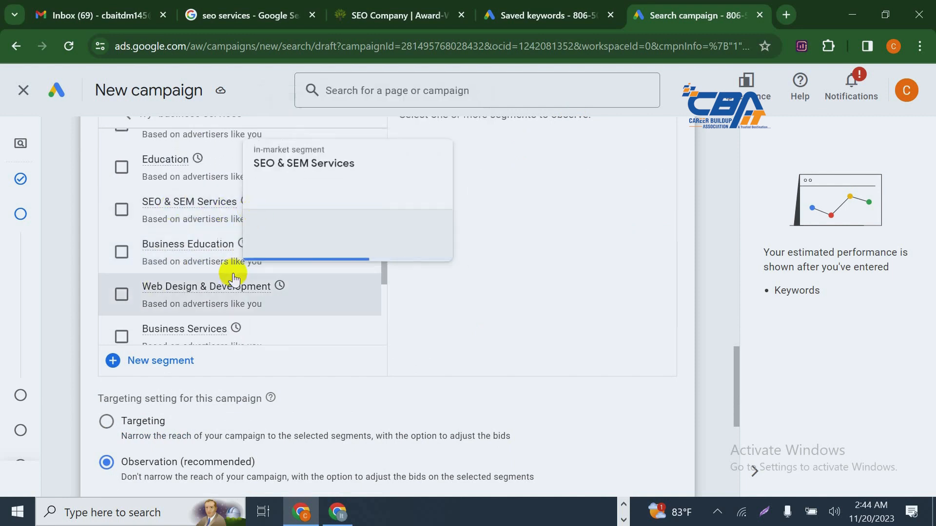
scroll(234, 278, down, 1)
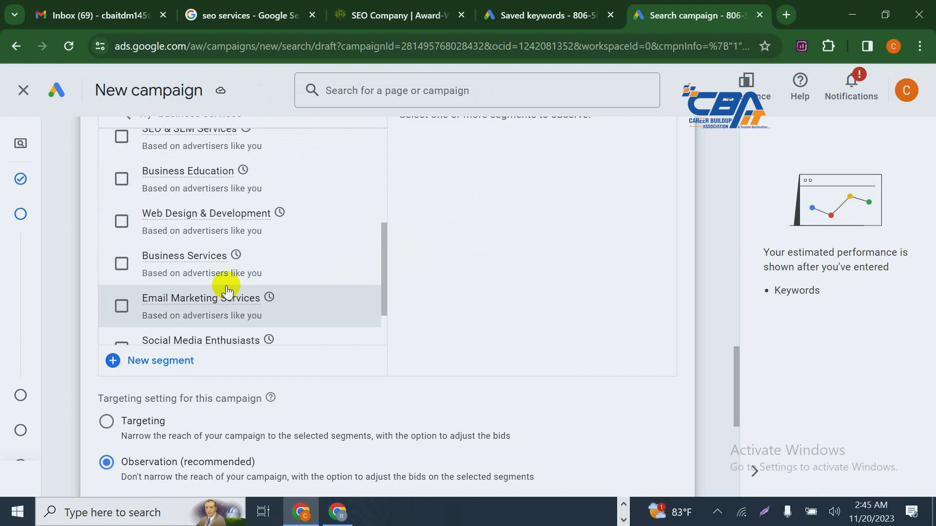
scroll(226, 288, down, 4)
scroll(215, 275, up, 4)
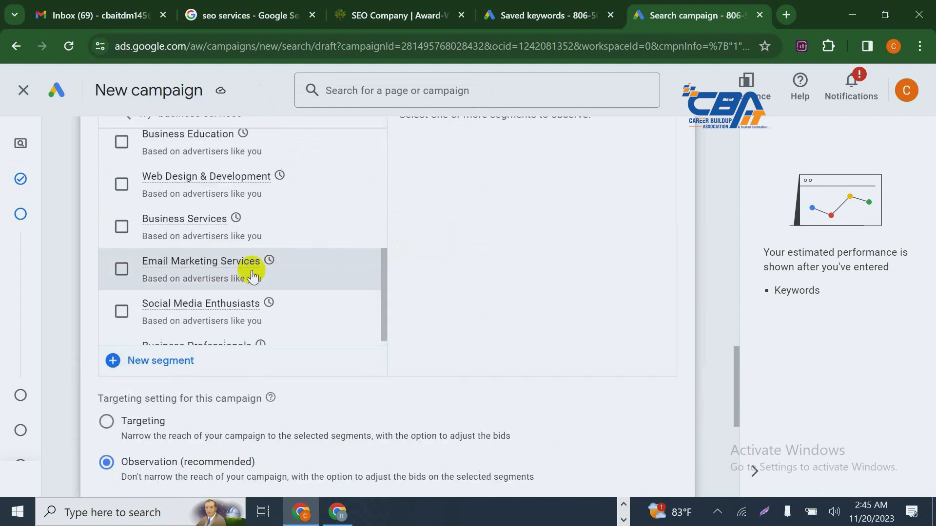
scroll(252, 276, up, 5)
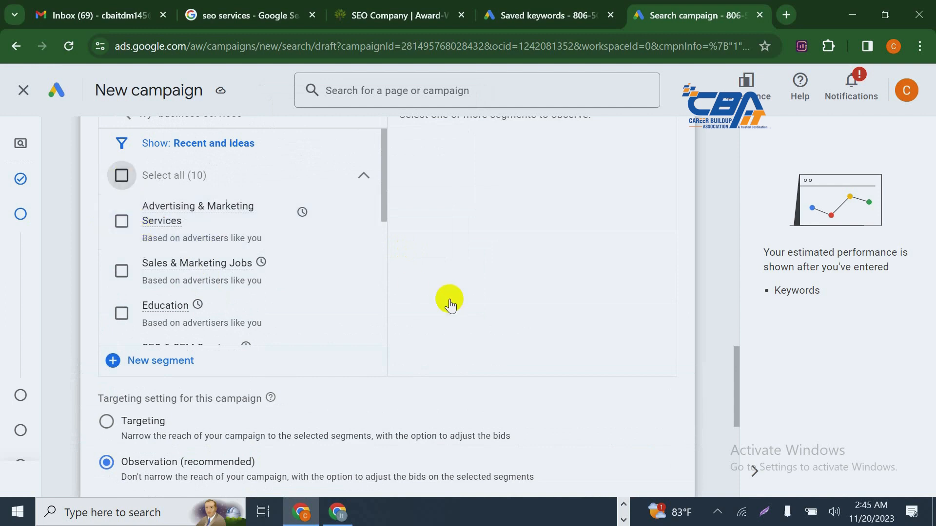
Select all the suggested audience segments for the campaign and check the selected list
click(146, 177)
scroll(200, 212, down, 10)
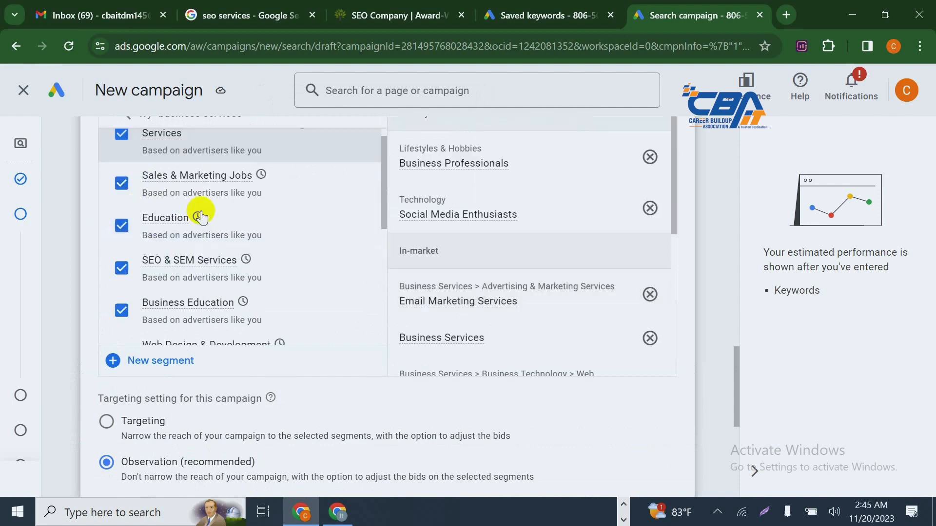
scroll(203, 217, up, 3)
scroll(203, 223, up, 3)
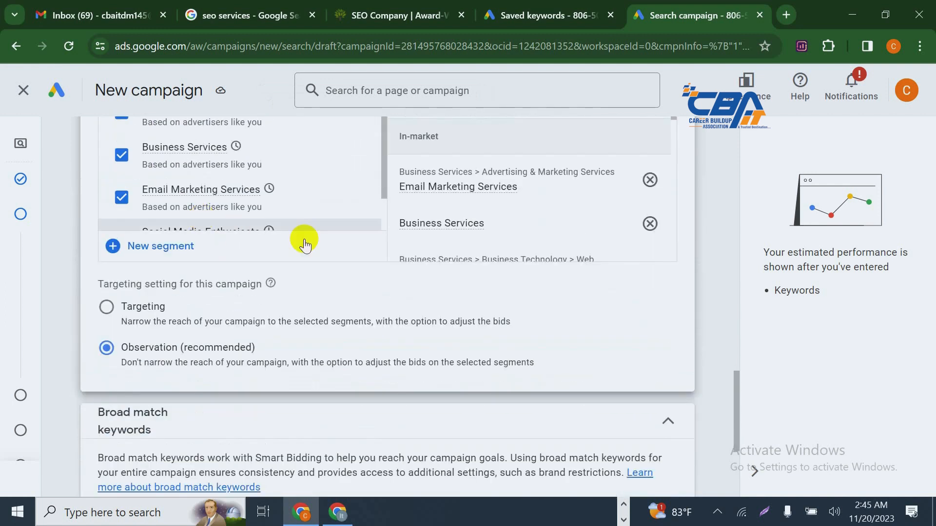
scroll(302, 240, up, 3)
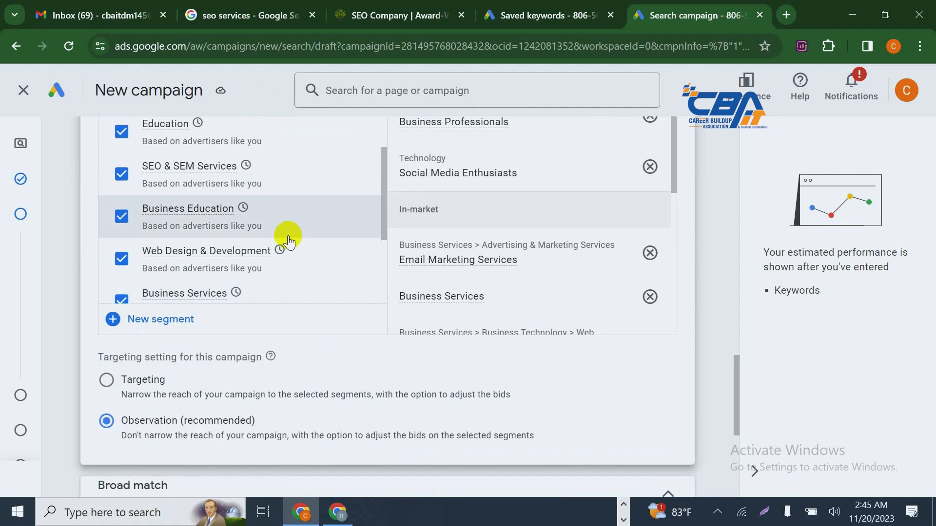
scroll(271, 240, up, 2)
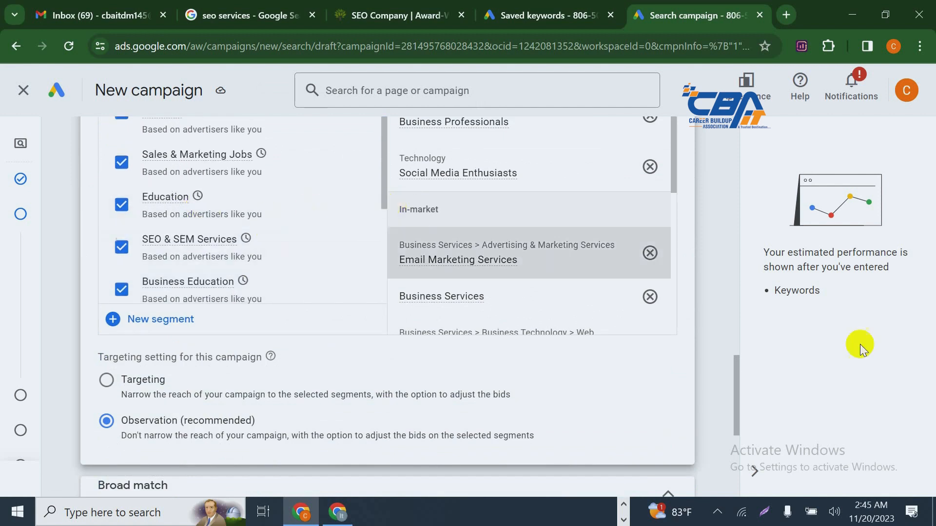
scroll(729, 340, up, 3)
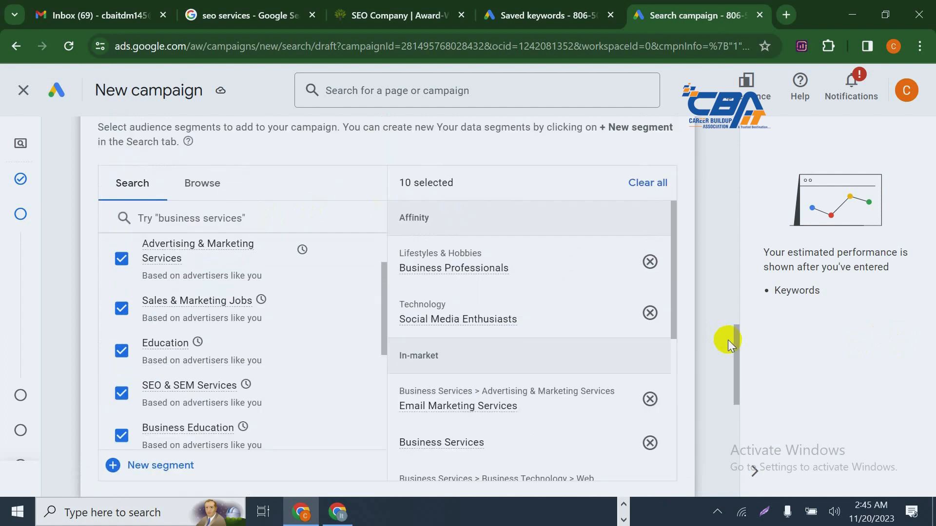
Set the campaign's audience targeting setting to Targeting and recheck the selected segments
scroll(728, 341, down, 9)
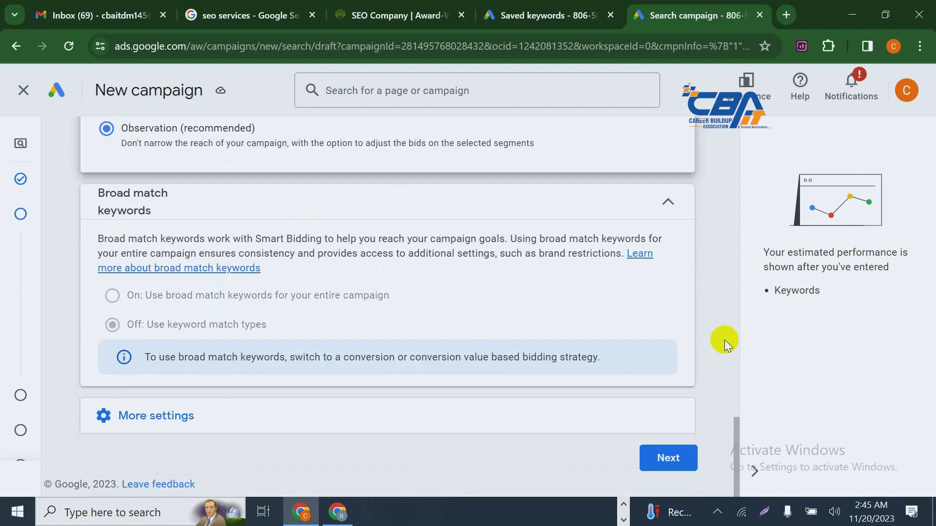
scroll(717, 339, up, 4)
scroll(706, 336, down, 1)
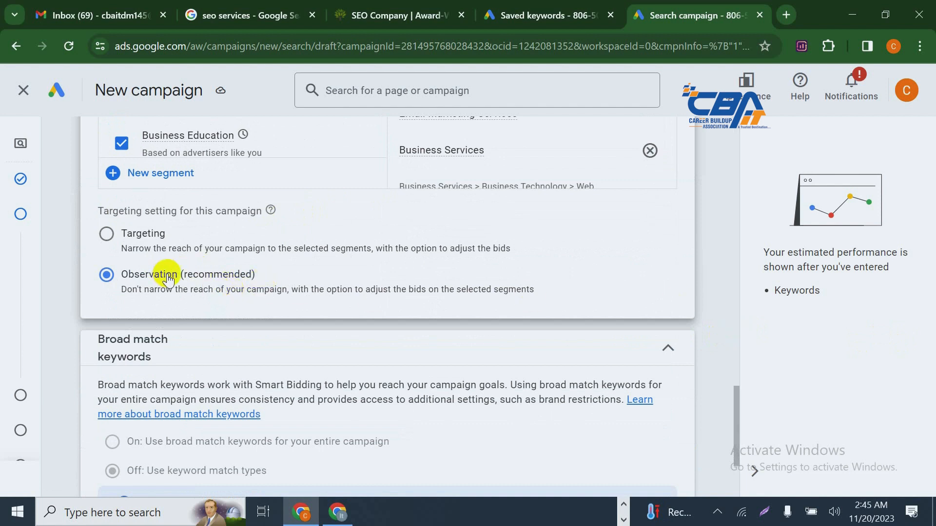
click(106, 234)
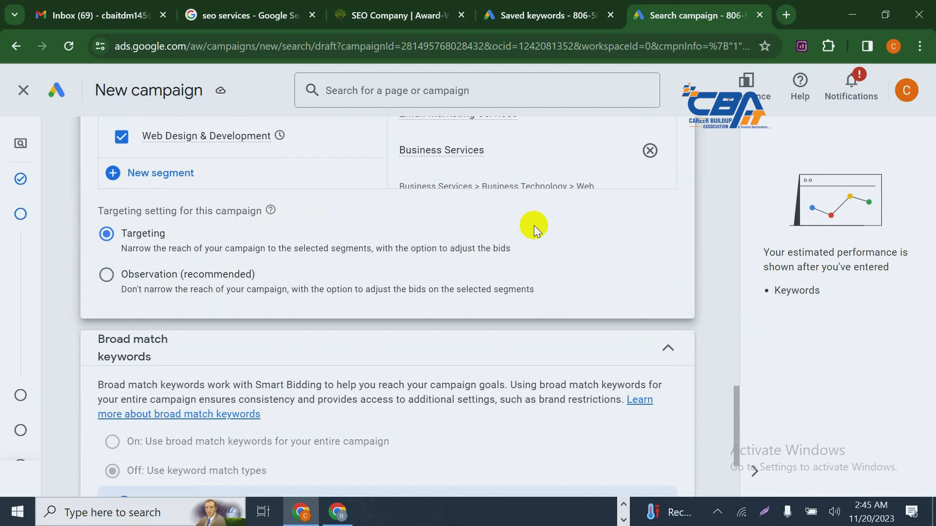
scroll(534, 225, up, 1)
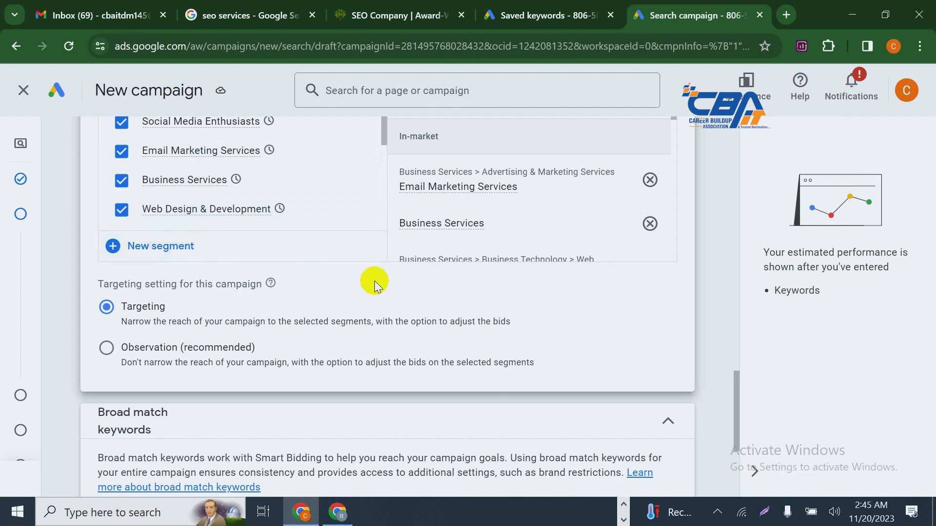
scroll(154, 267, up, 5)
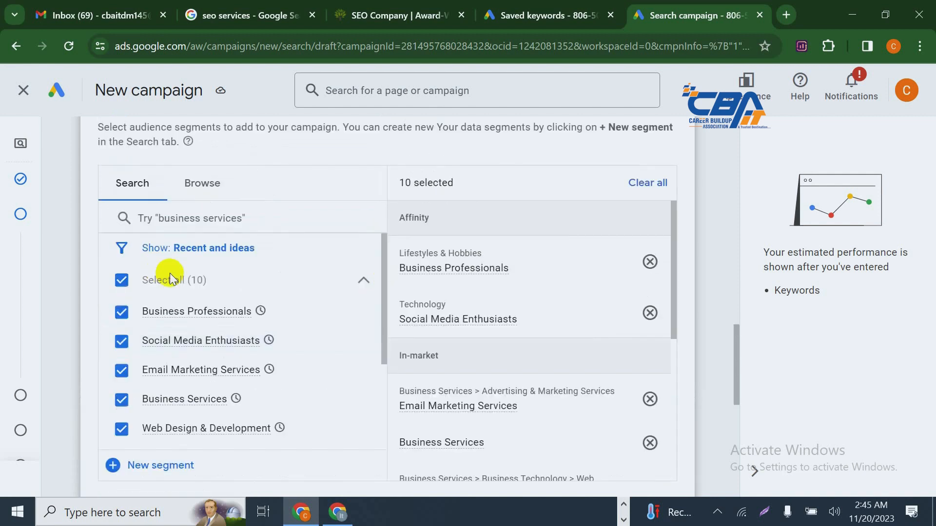
scroll(215, 282, down, 7)
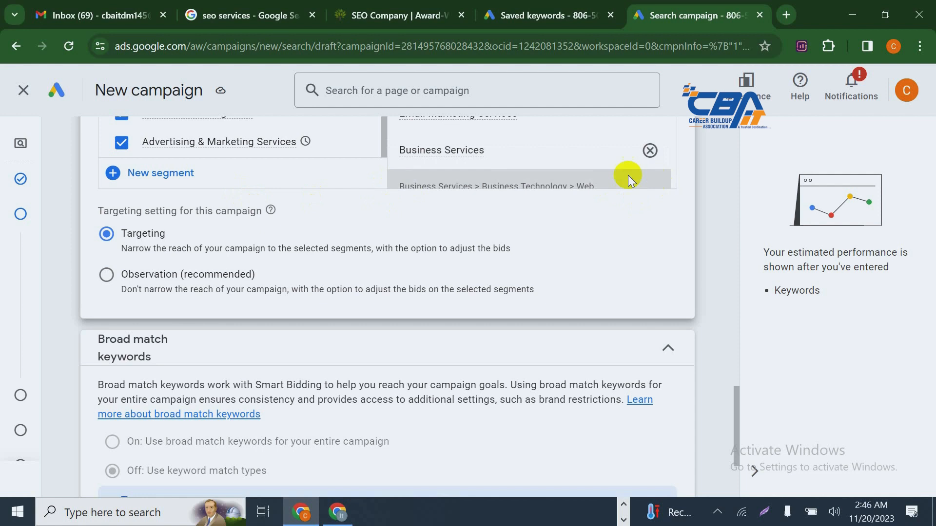
Review the broad match keywords options and collapse that section
scroll(289, 244, down, 1)
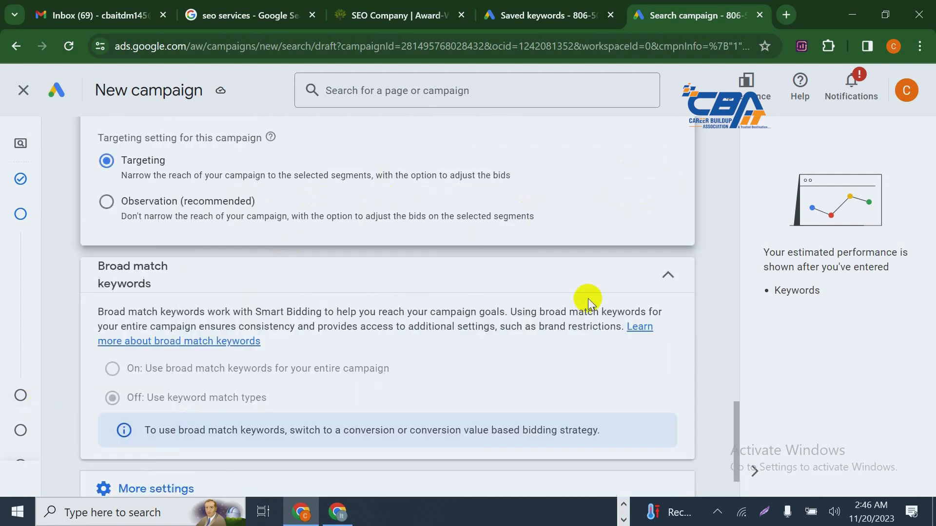
scroll(586, 302, down, 1)
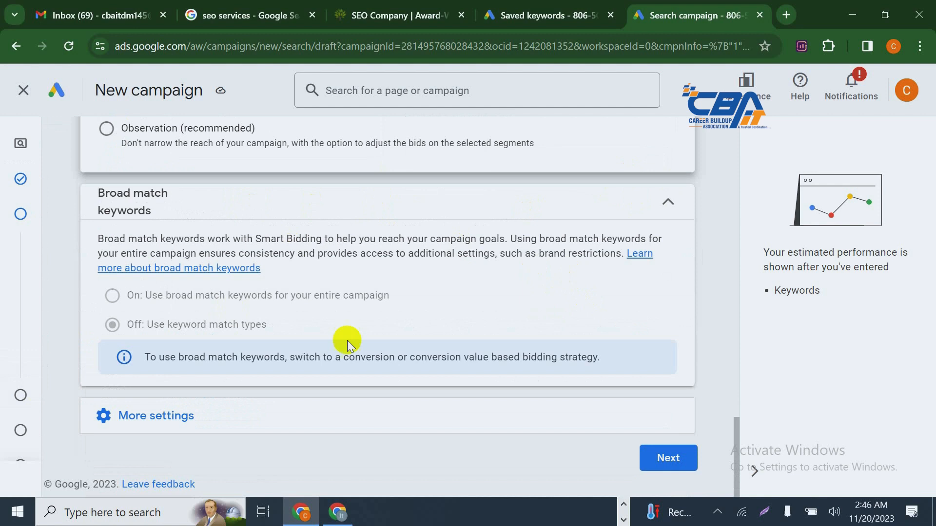
click(666, 202)
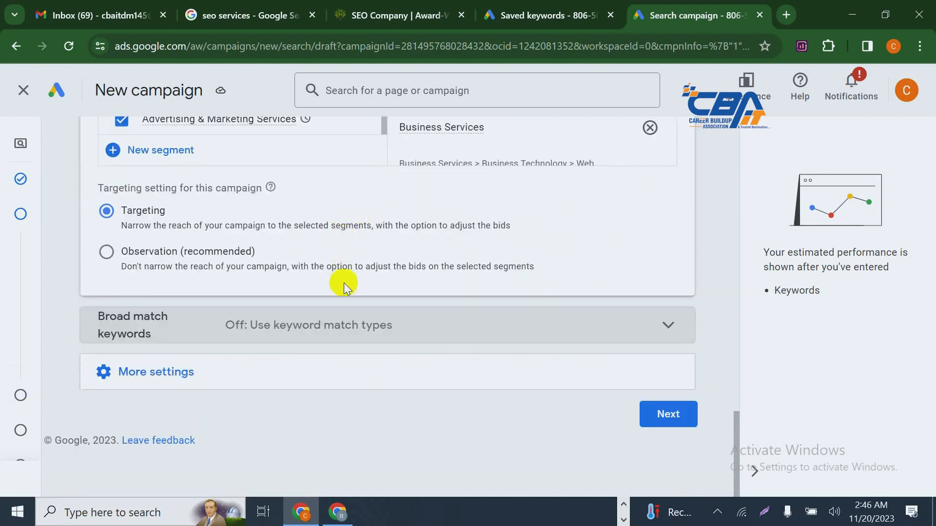
Expand the additional campaign settings and review ad rotation, start and end dates, ad schedule, URL options and brand restrictions
click(183, 372)
scroll(370, 332, down, 3)
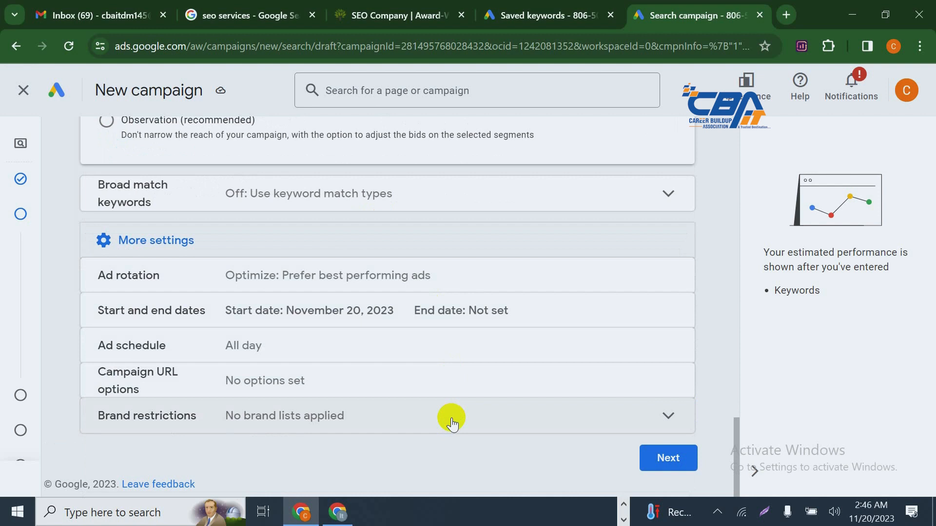
scroll(449, 418, up, 5)
scroll(449, 418, down, 5)
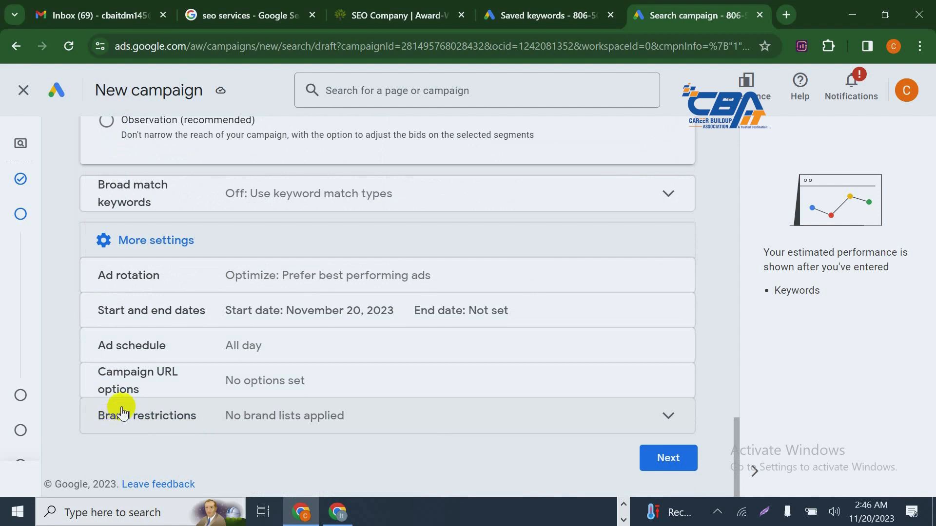
scroll(122, 413, up, 2)
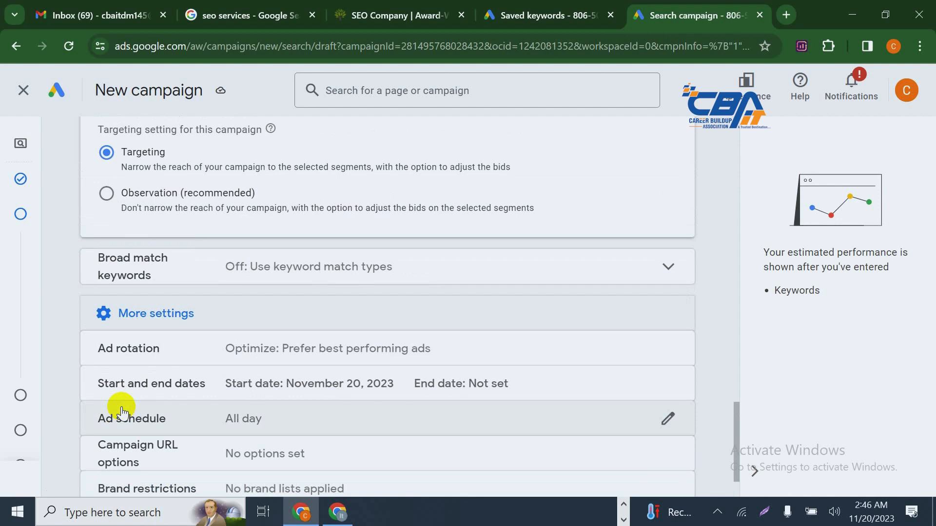
scroll(121, 413, up, 3)
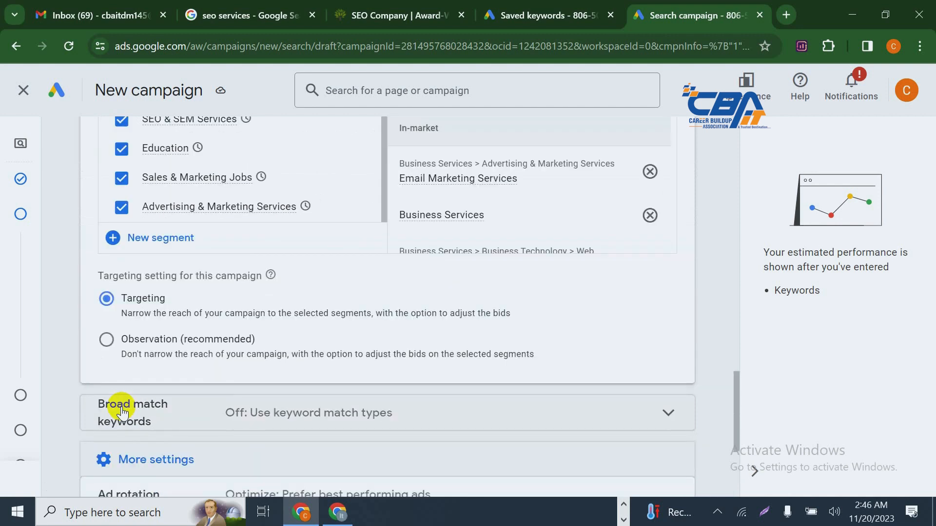
scroll(121, 413, down, 5)
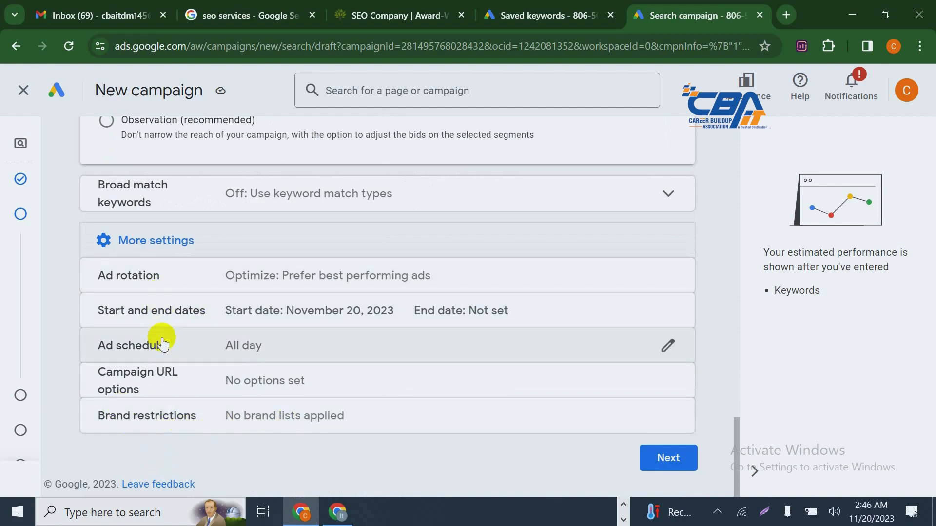
Open the campaign's ad schedule for editing and set its day to Tuesdays
click(349, 349)
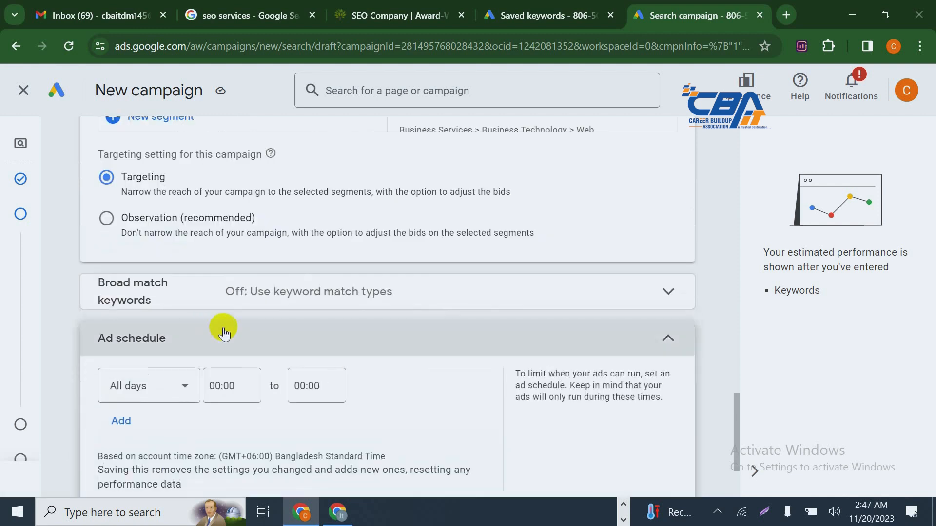
scroll(247, 313, down, 1)
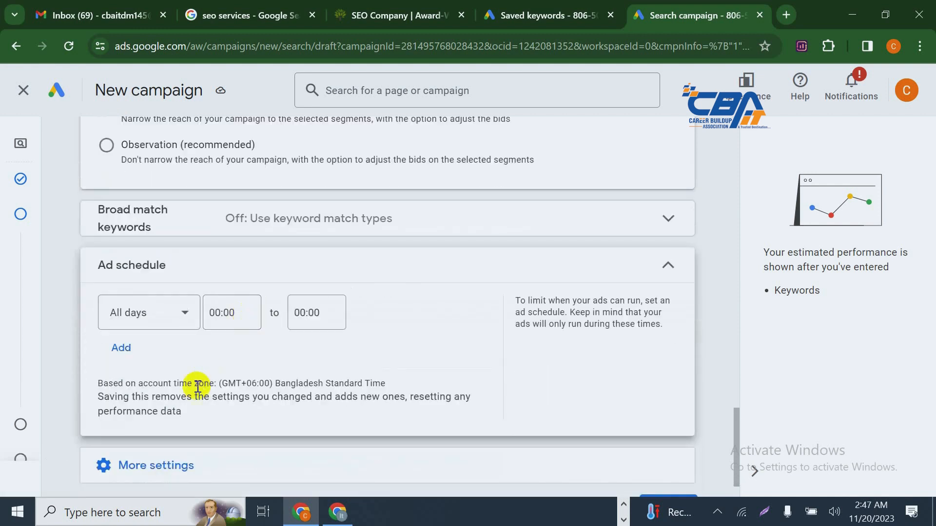
click(184, 313)
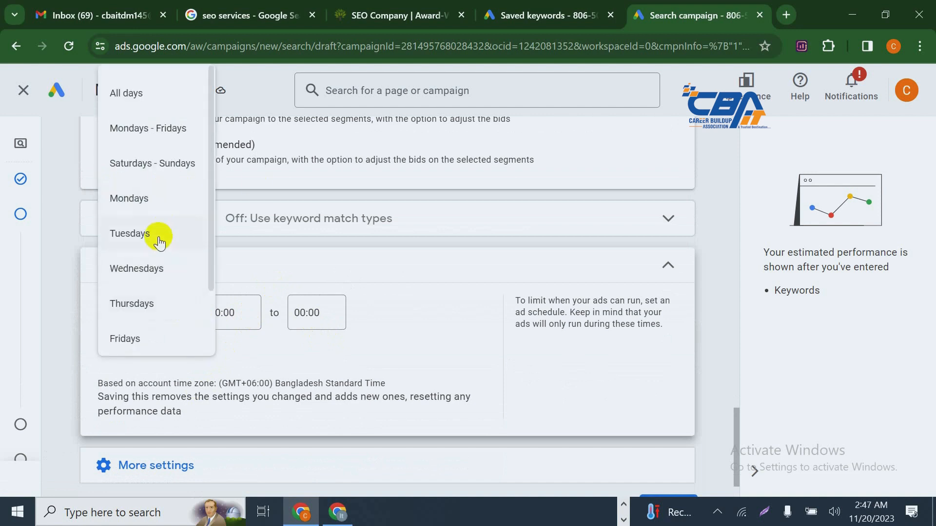
scroll(185, 215, down, 2)
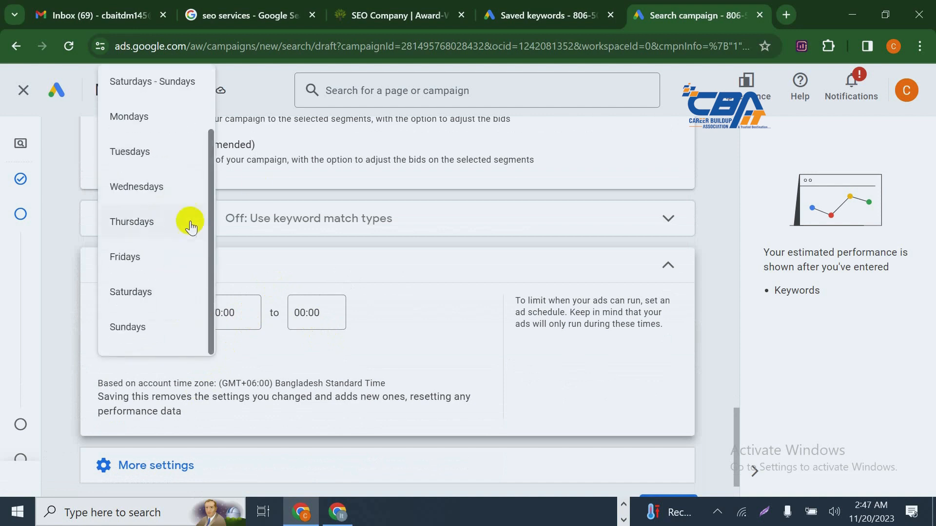
click(411, 318)
click(184, 311)
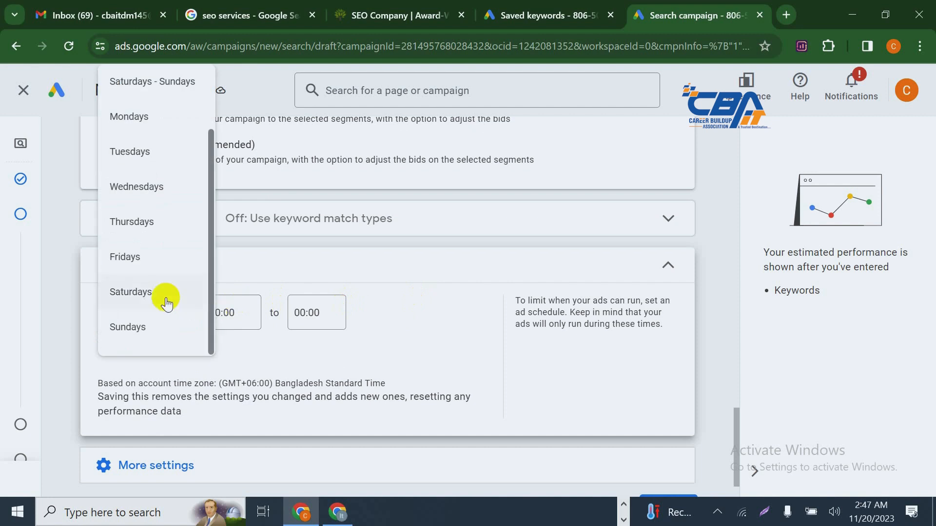
scroll(166, 302, up, 2)
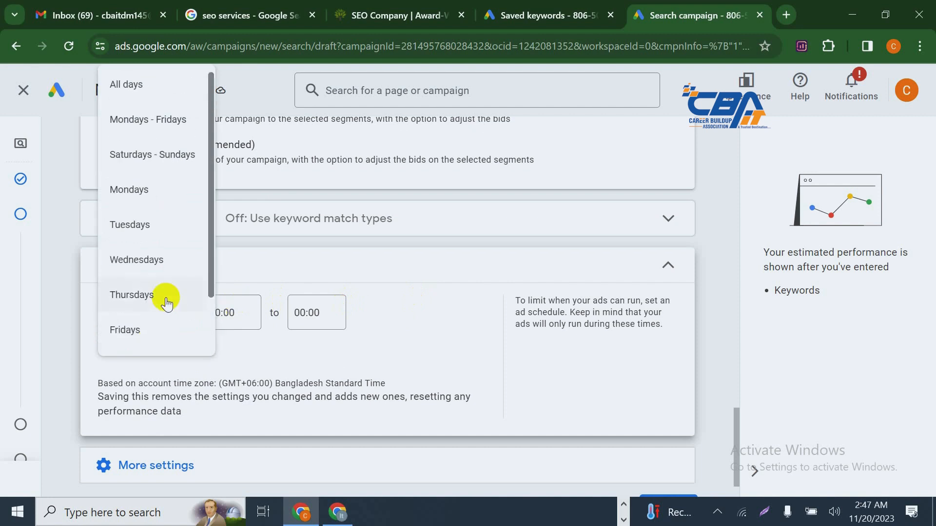
scroll(167, 303, down, 2)
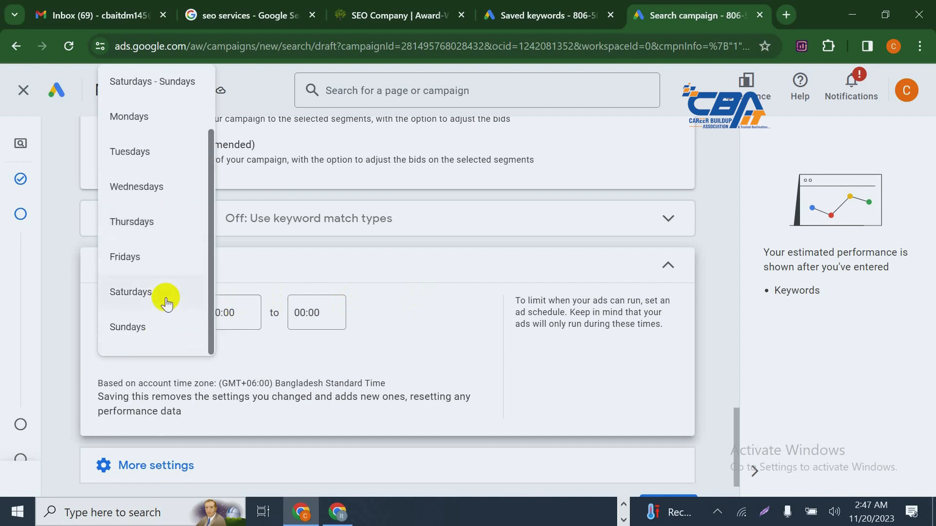
scroll(166, 302, up, 2)
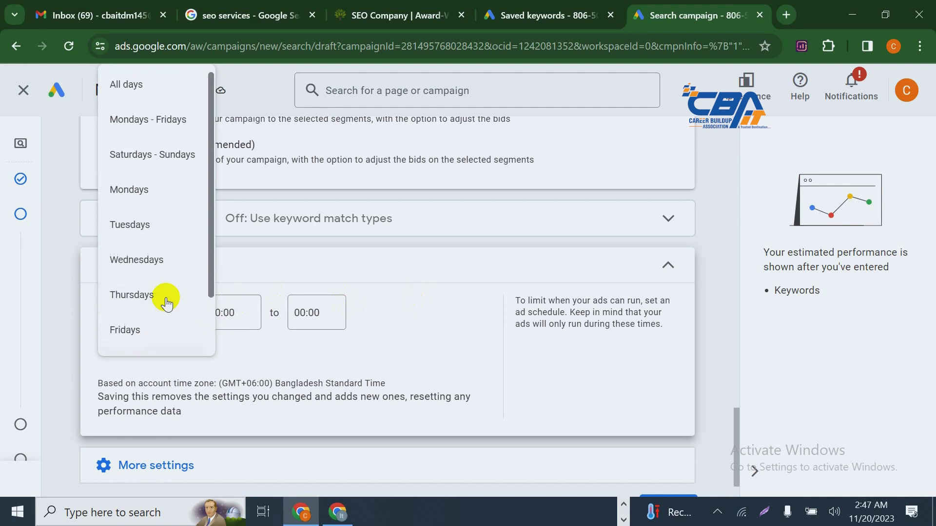
click(152, 216)
Set the Tuesday ad schedule hours from 01:15 to 06:00 and continue to the keywords and ads stage
click(217, 315)
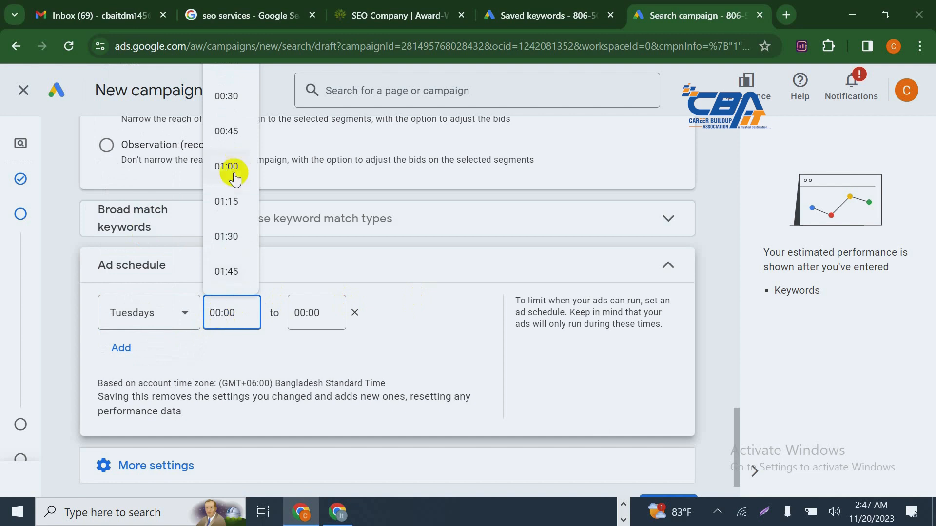
click(229, 202)
click(313, 324)
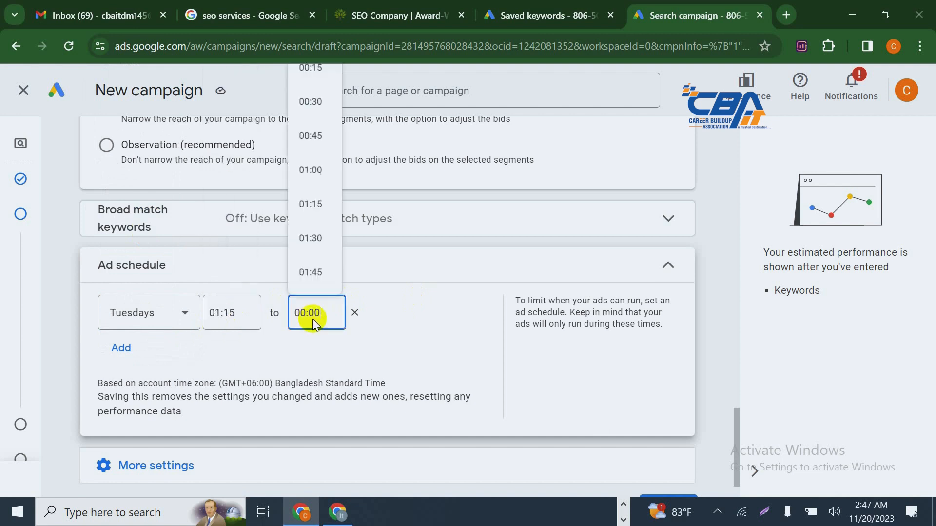
scroll(330, 236, down, 2)
scroll(330, 241, down, 5)
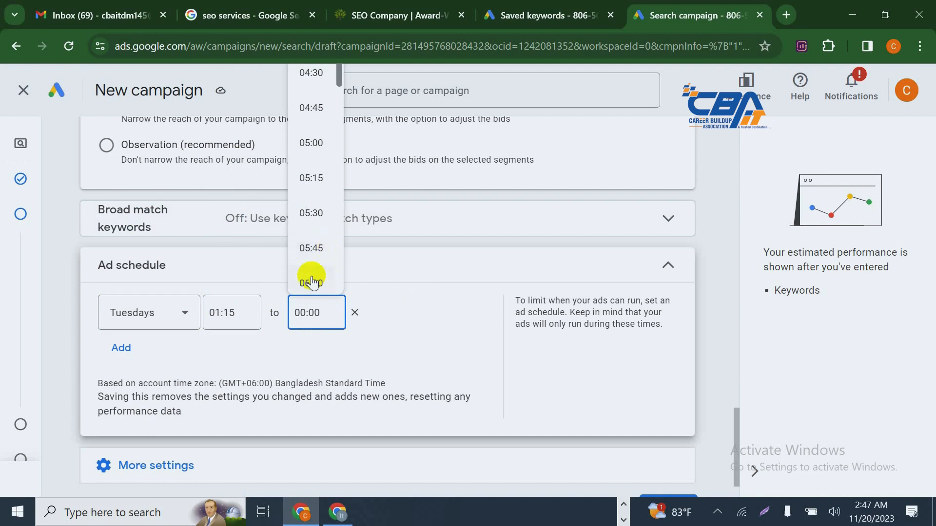
click(314, 278)
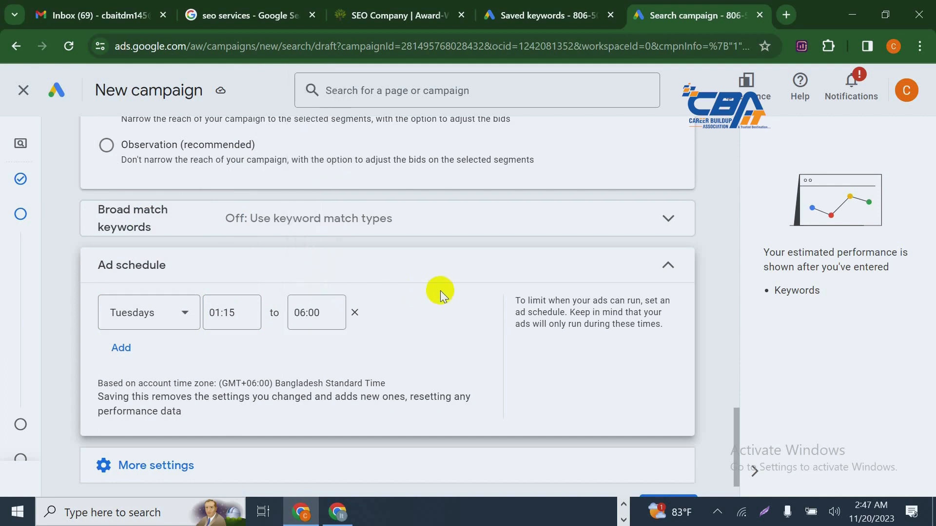
scroll(442, 293, down, 1)
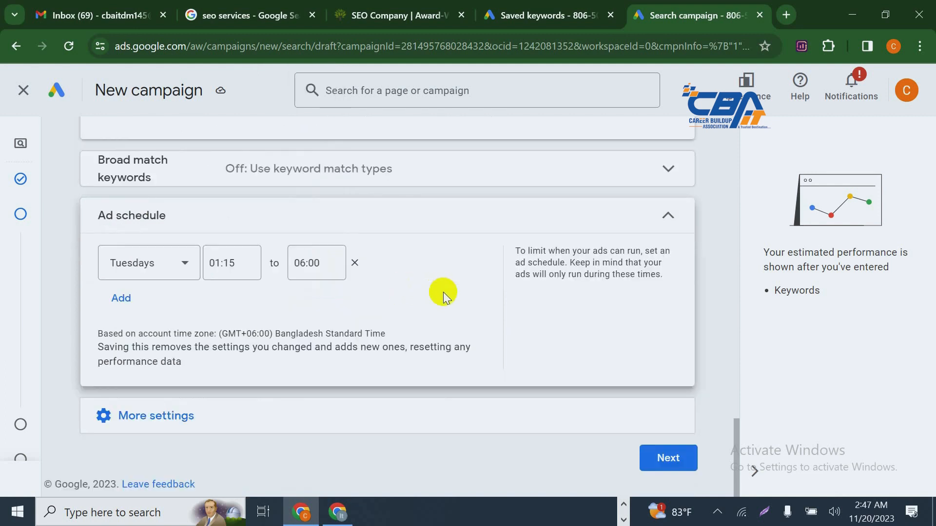
scroll(429, 289, up, 1)
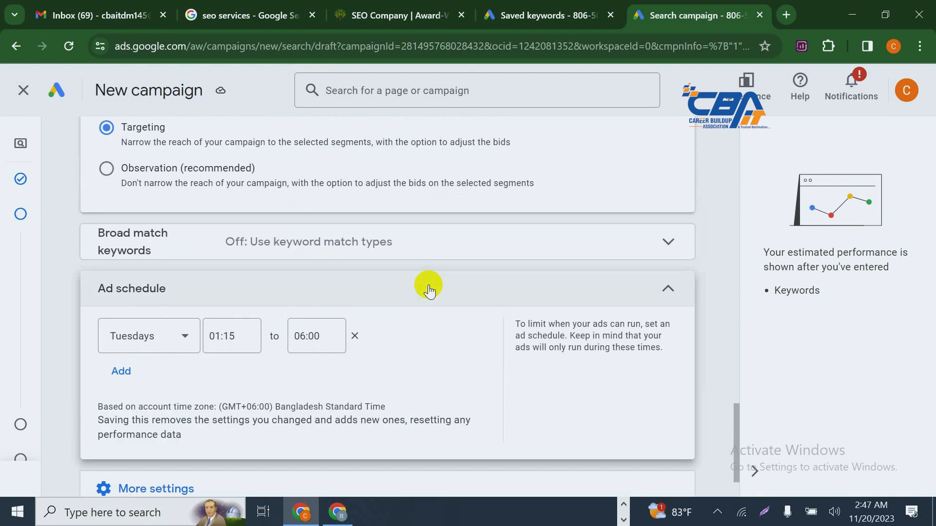
scroll(390, 359, down, 1)
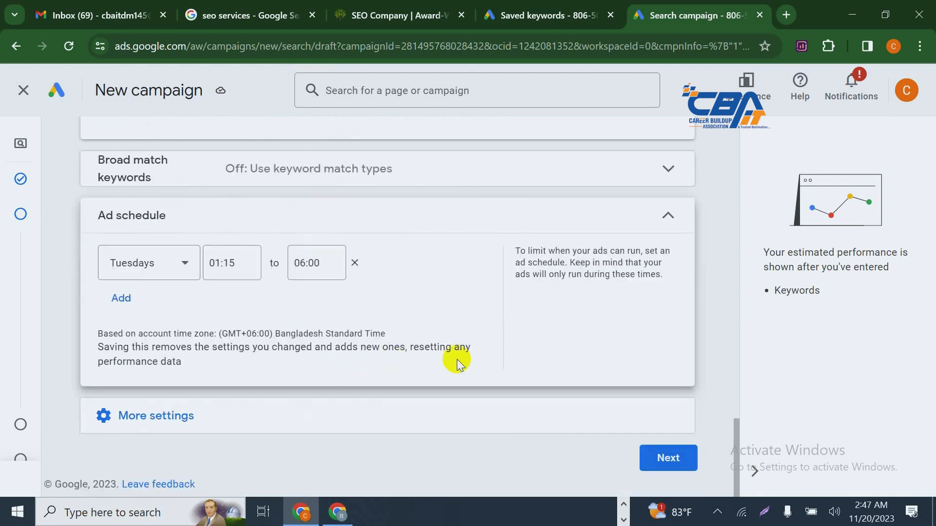
click(675, 461)
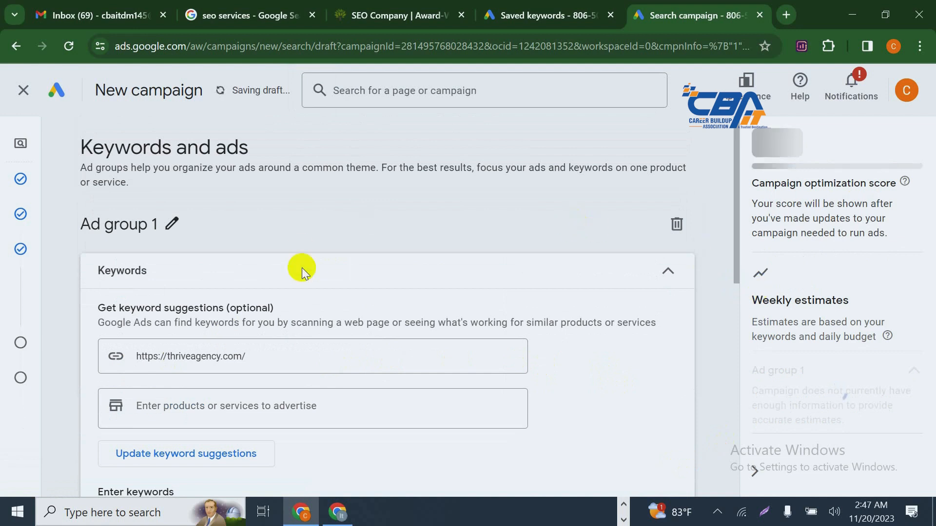
Review the keyword suggestion fields, the prefilled keyword list and the weekly estimates for Ad group 1
scroll(295, 266, down, 1)
scroll(292, 261, down, 3)
scroll(299, 259, down, 3)
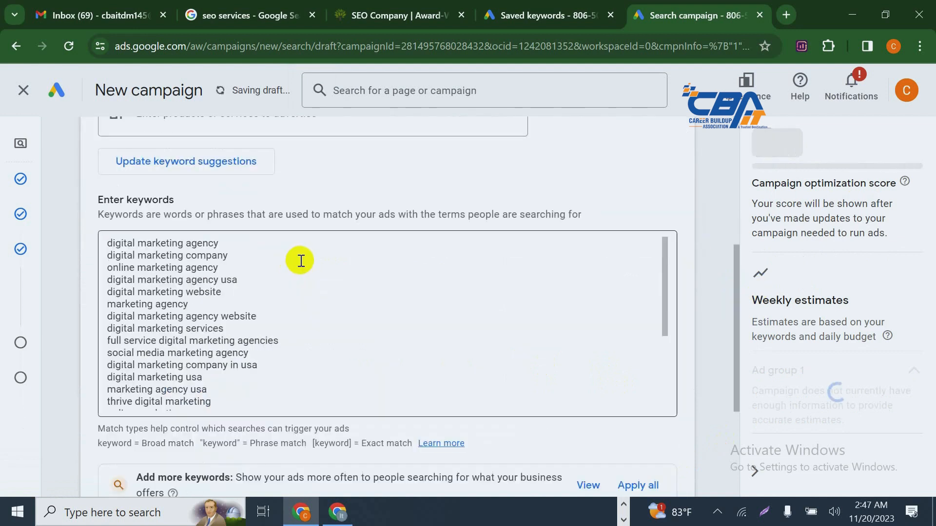
scroll(171, 317, down, 5)
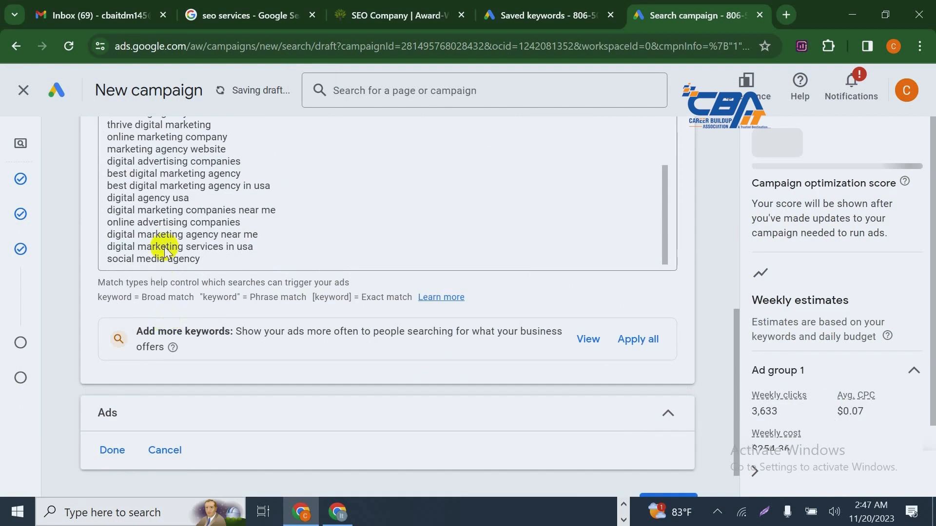
scroll(167, 202, up, 8)
scroll(195, 238, up, 3)
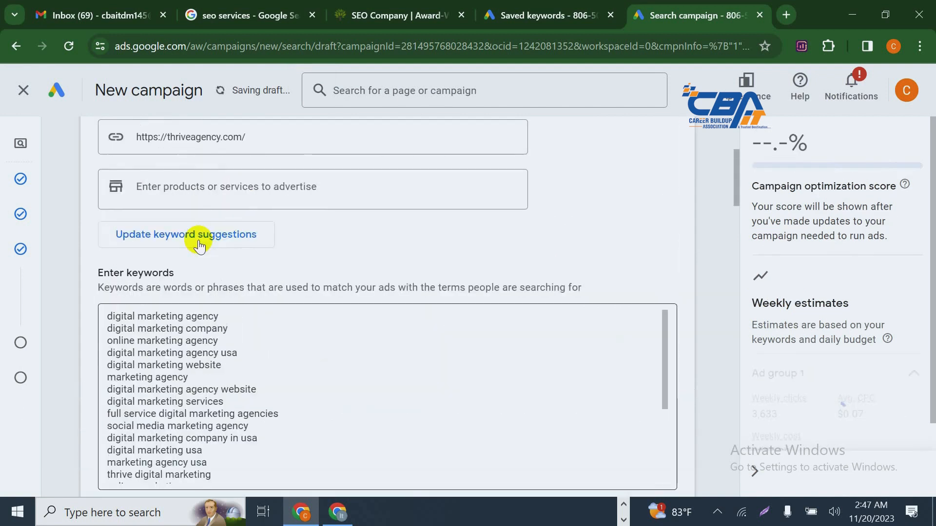
scroll(166, 327, up, 3)
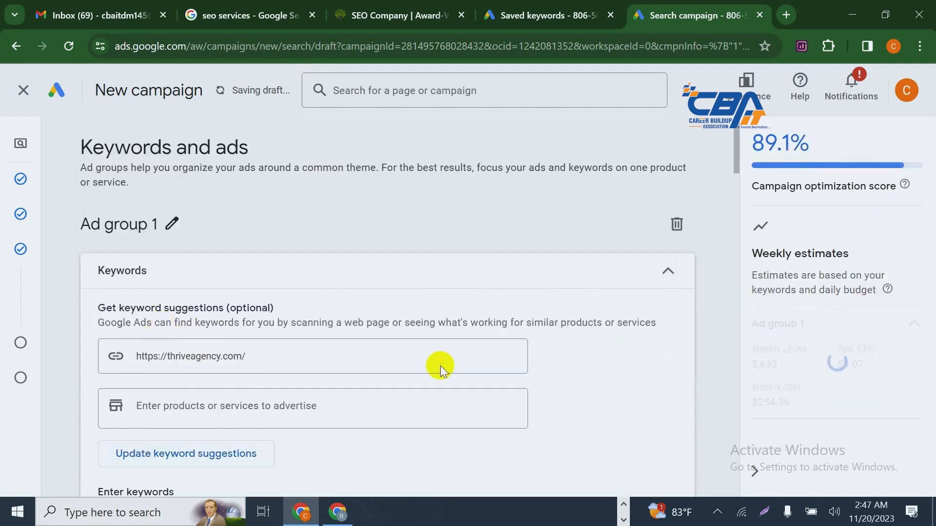
scroll(440, 367, down, 2)
scroll(475, 371, down, 3)
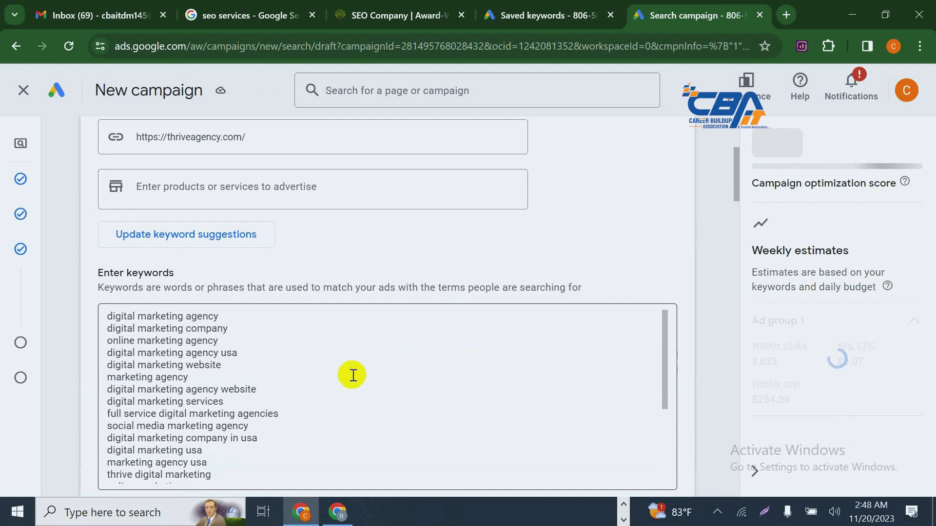
scroll(399, 296, up, 1)
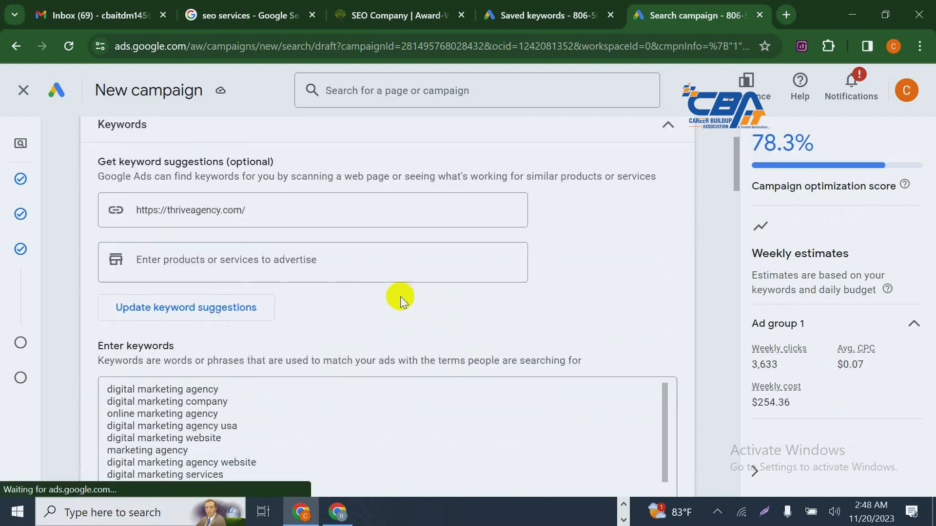
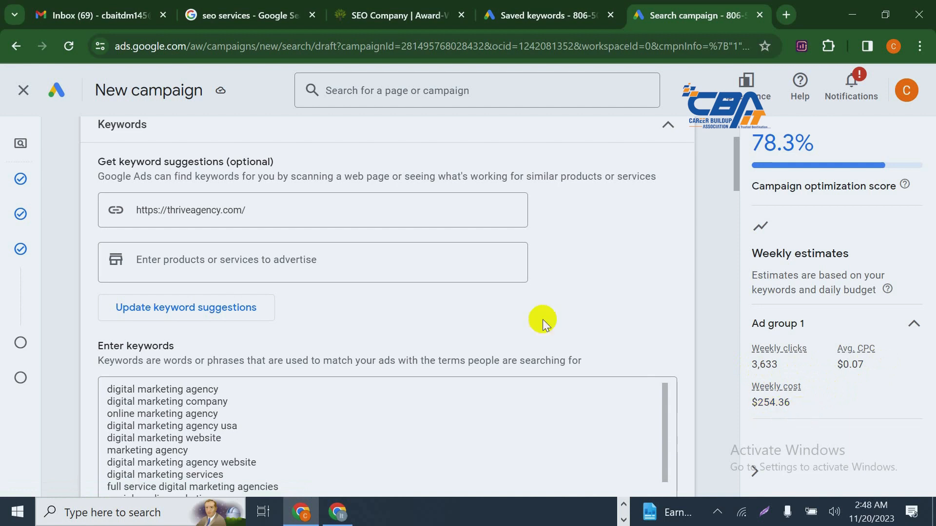
scroll(512, 320, up, 2)
scroll(512, 320, up, 2)
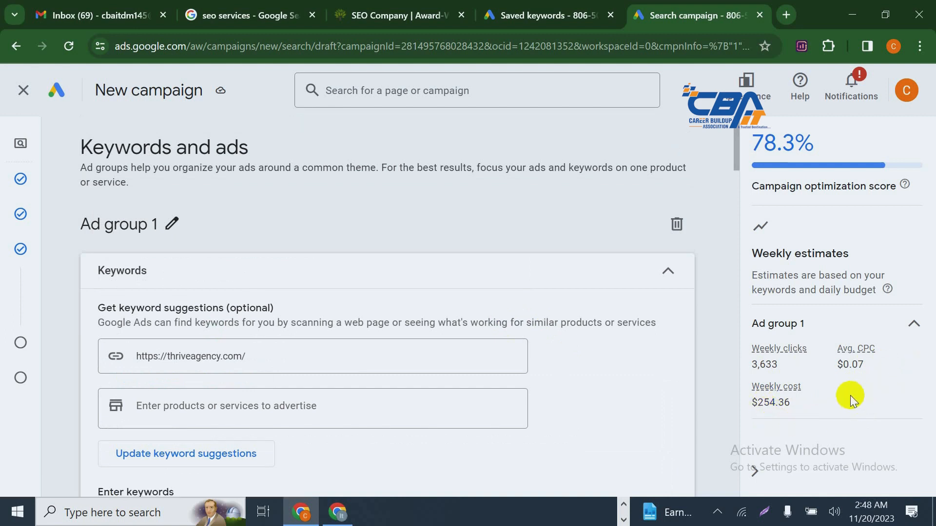
scroll(380, 259, down, 1)
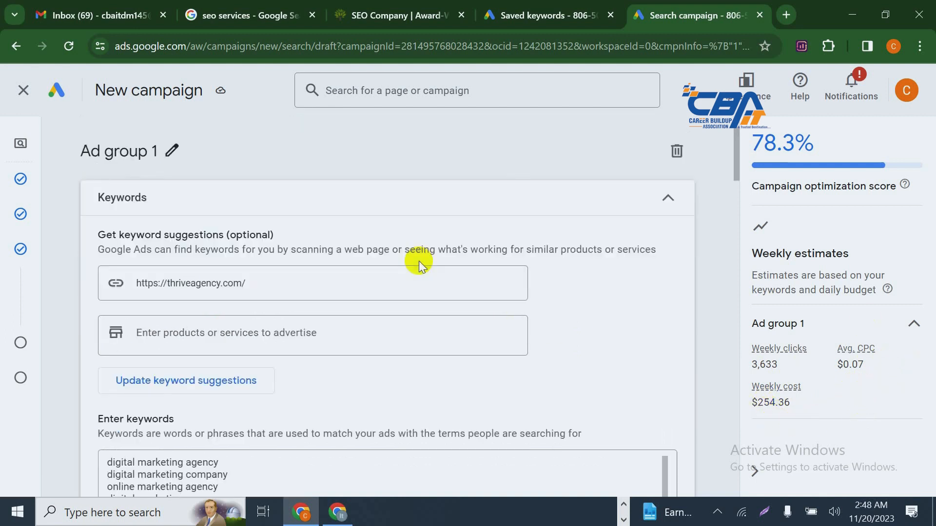
click(207, 388)
click(541, 330)
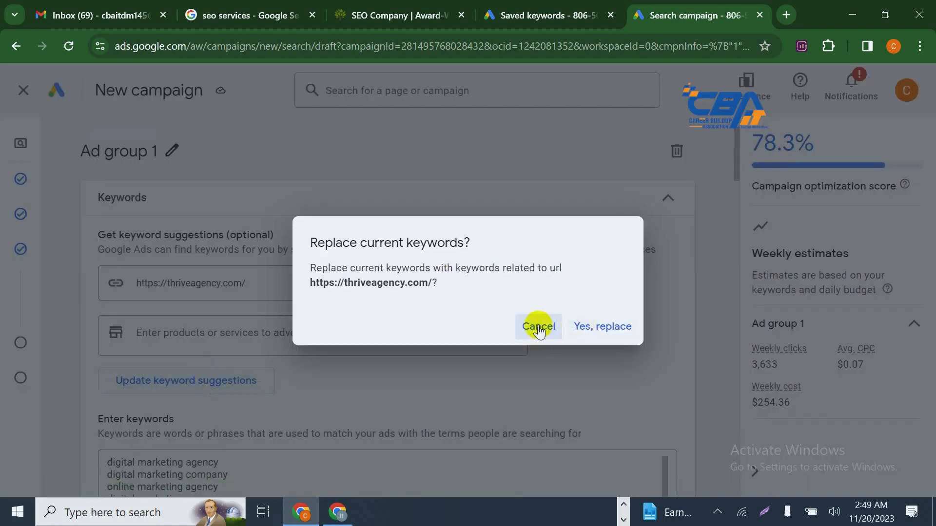
click(688, 345)
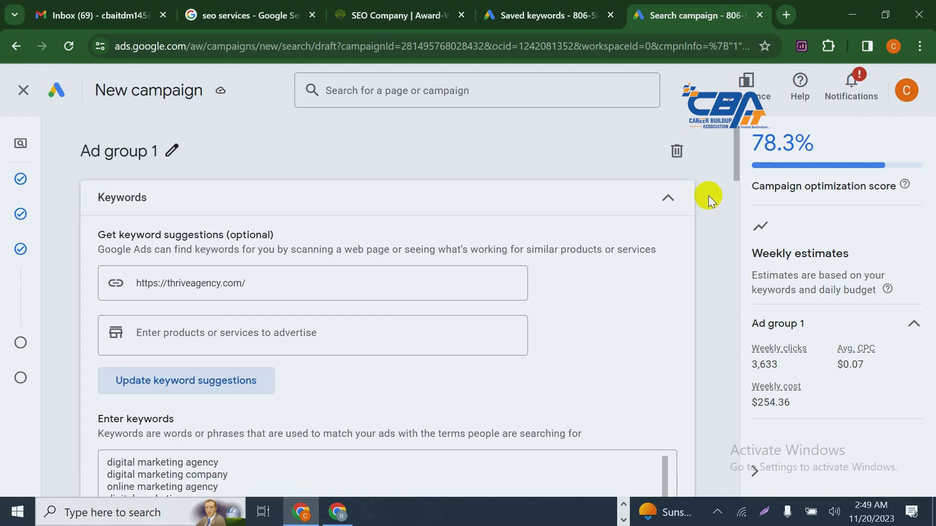
scroll(709, 200, down, 3)
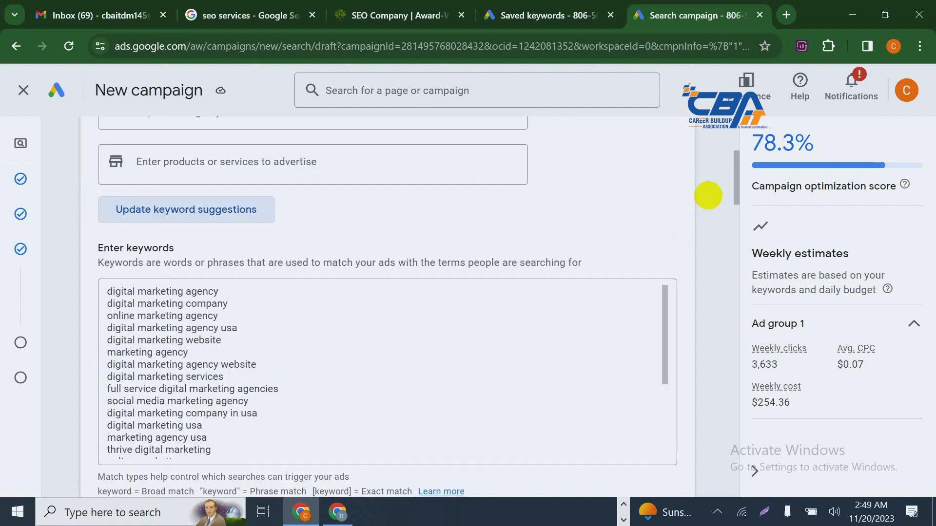
scroll(708, 195, up, 2)
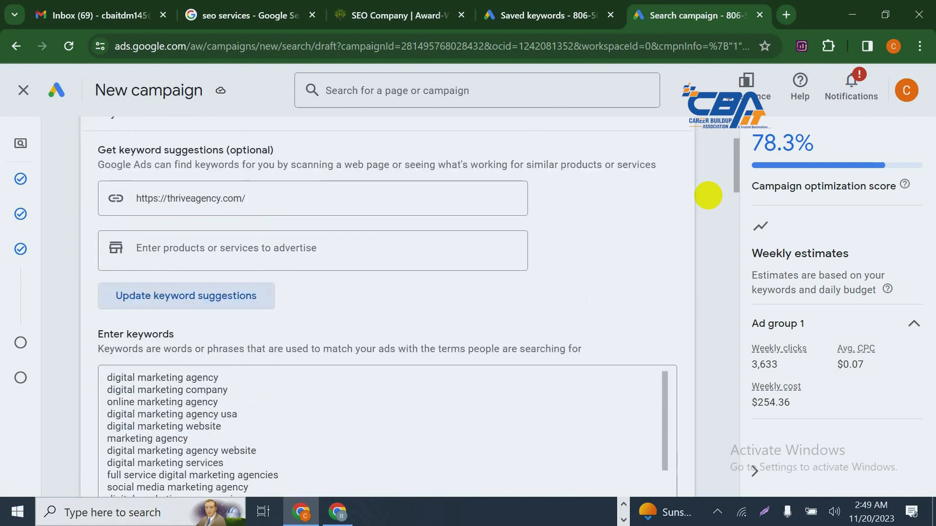
click(229, 296)
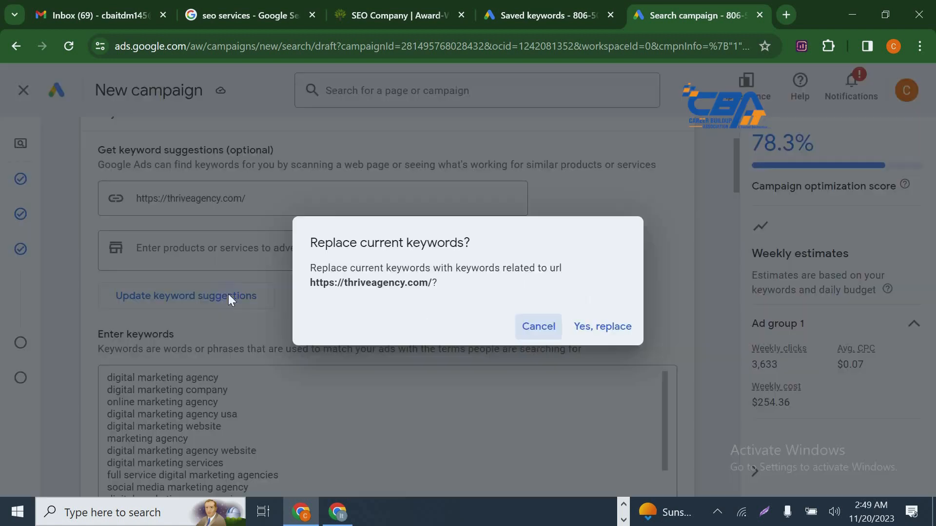
click(615, 325)
click(620, 330)
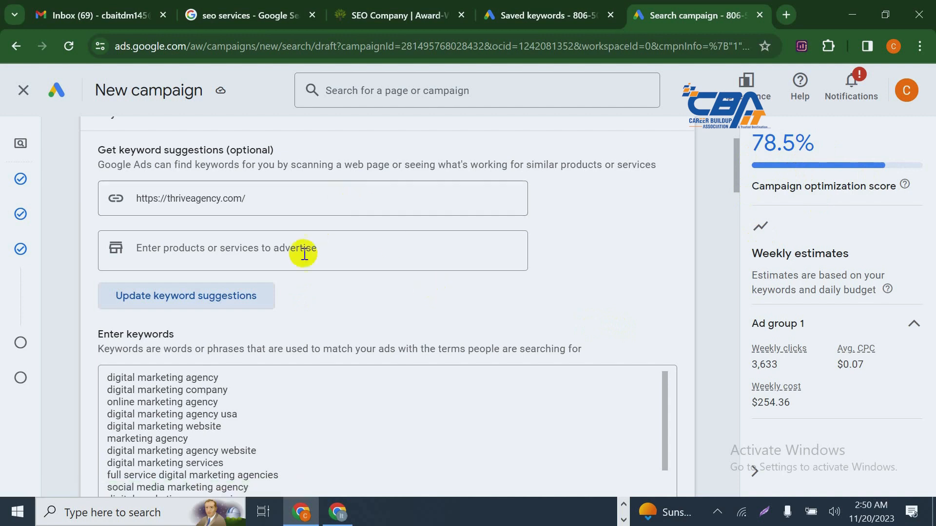
Examine the full updated keyword list, the match type notes and the recommendation to add more keywords
scroll(317, 292, down, 2)
scroll(292, 339, down, 2)
scroll(245, 337, down, 10)
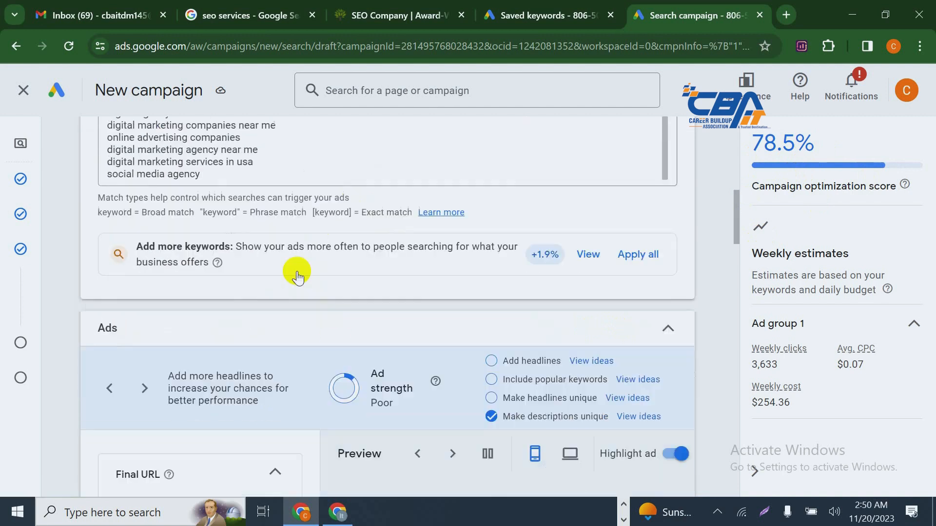
scroll(209, 226, up, 5)
scroll(234, 283, up, 3)
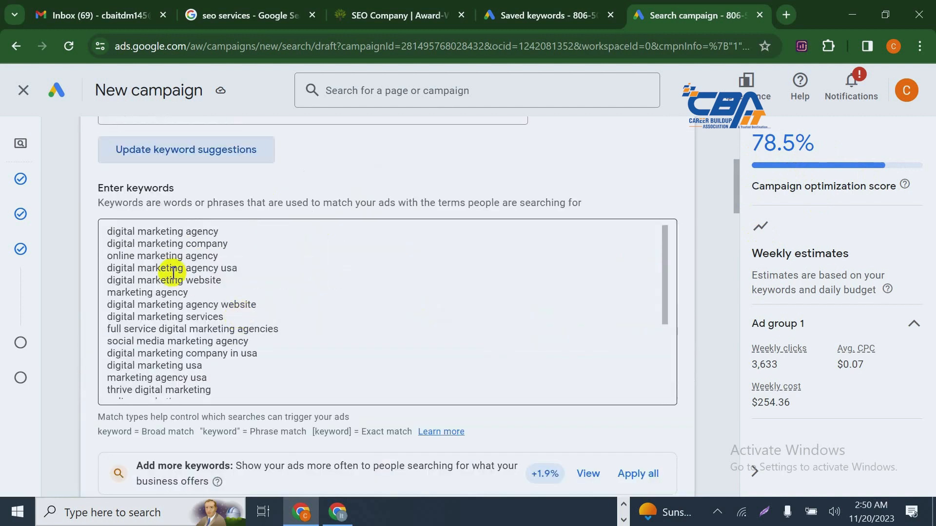
scroll(173, 273, down, 5)
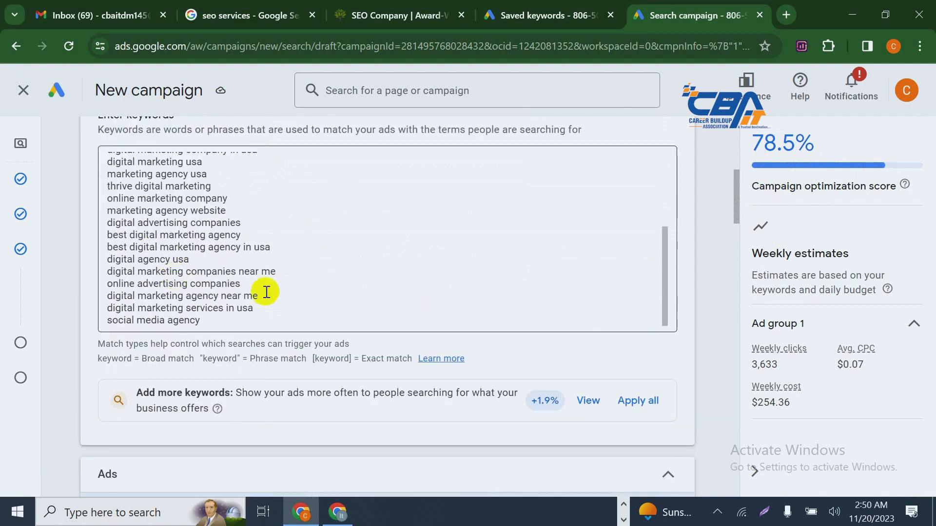
scroll(266, 292, up, 10)
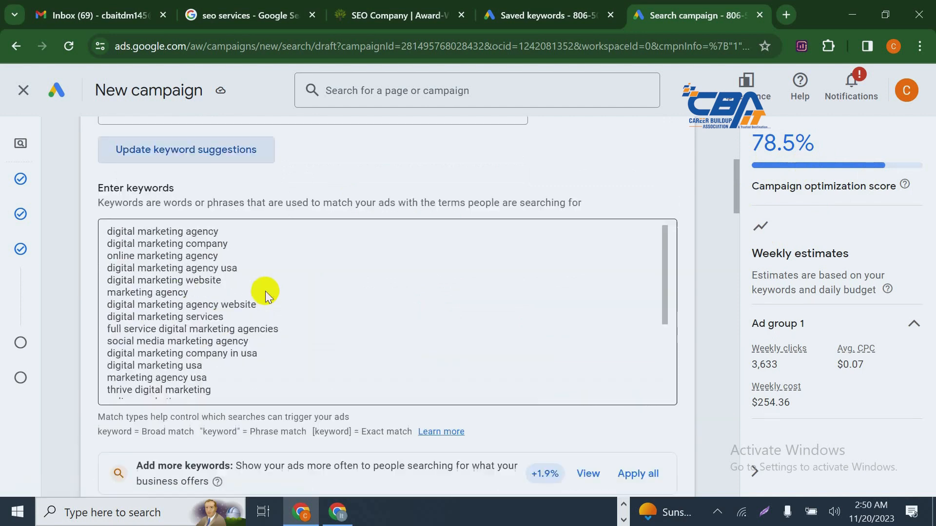
Switch to the Keyword Planner plan, show its keyword ideas and begin a new search based on keywords
scroll(383, 371, down, 2)
scroll(351, 373, up, 2)
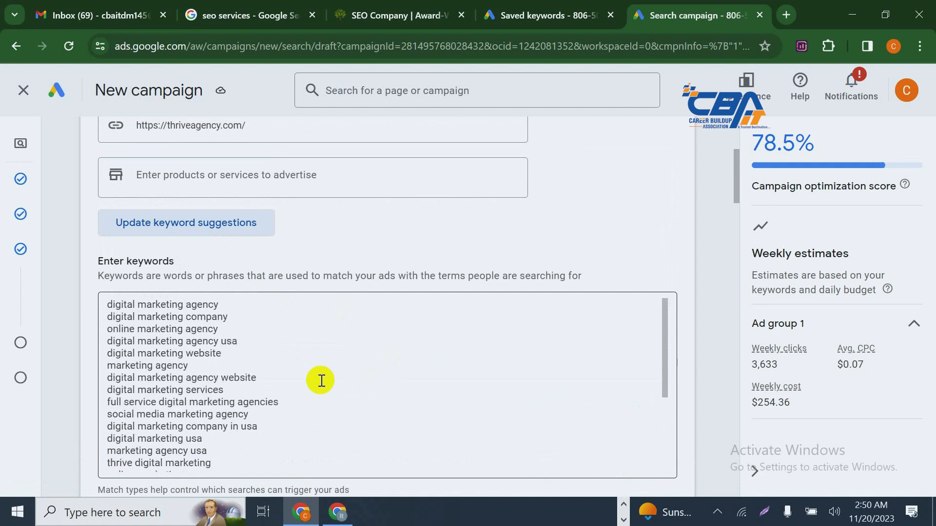
scroll(731, 329, down, 2)
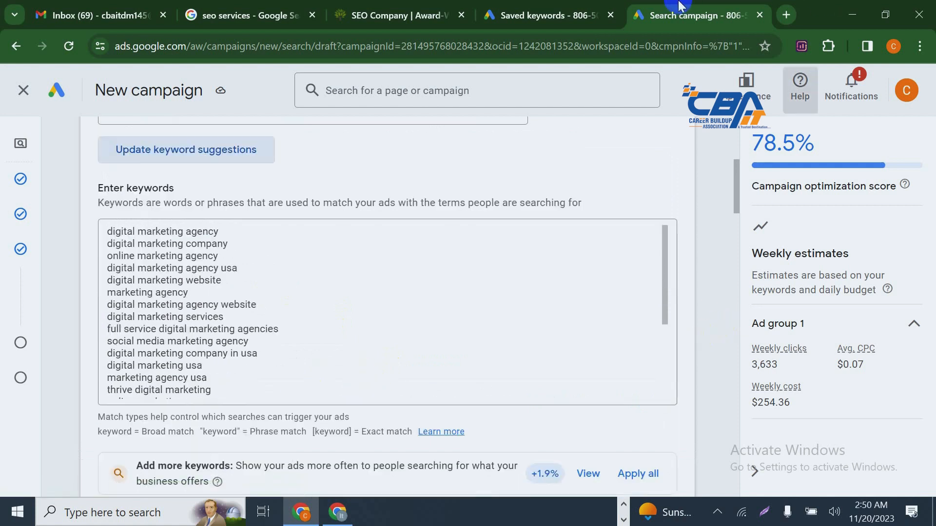
click(573, 16)
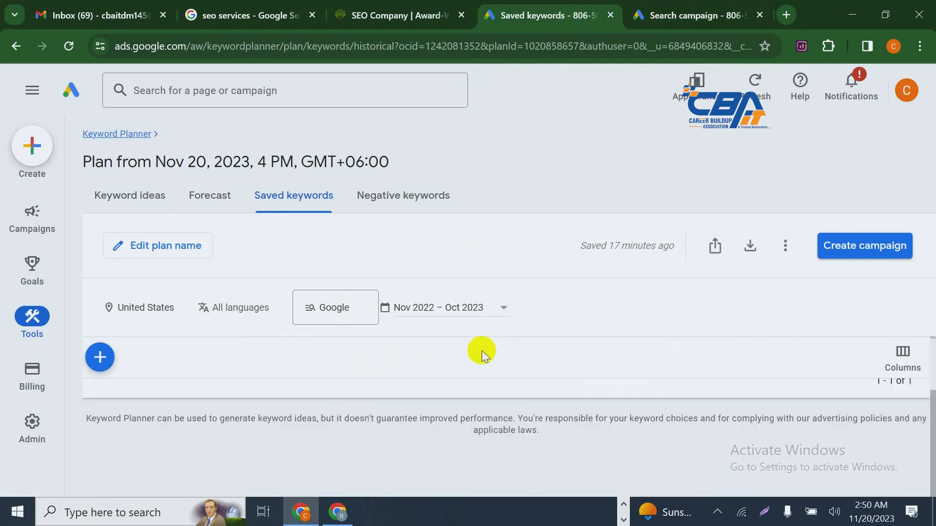
click(120, 197)
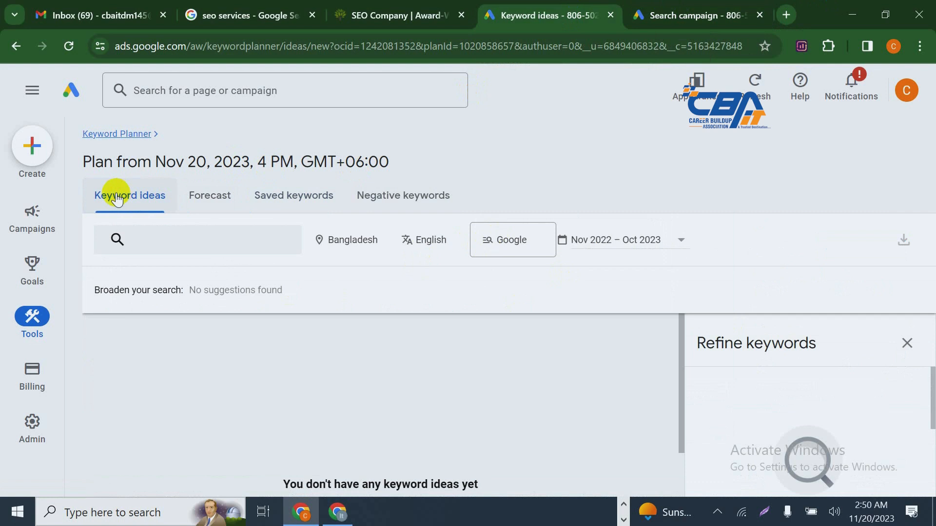
click(185, 237)
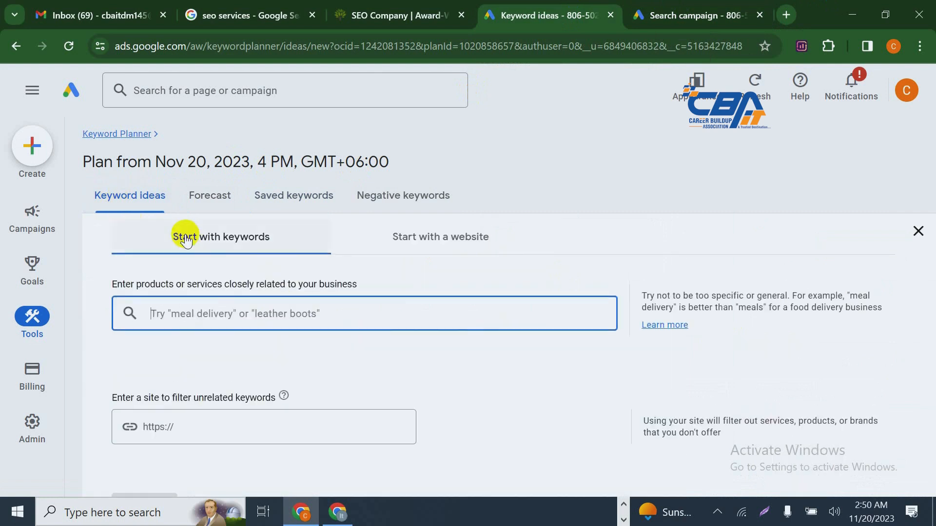
Copy the query "seo services" from the Google search results page
click(413, 16)
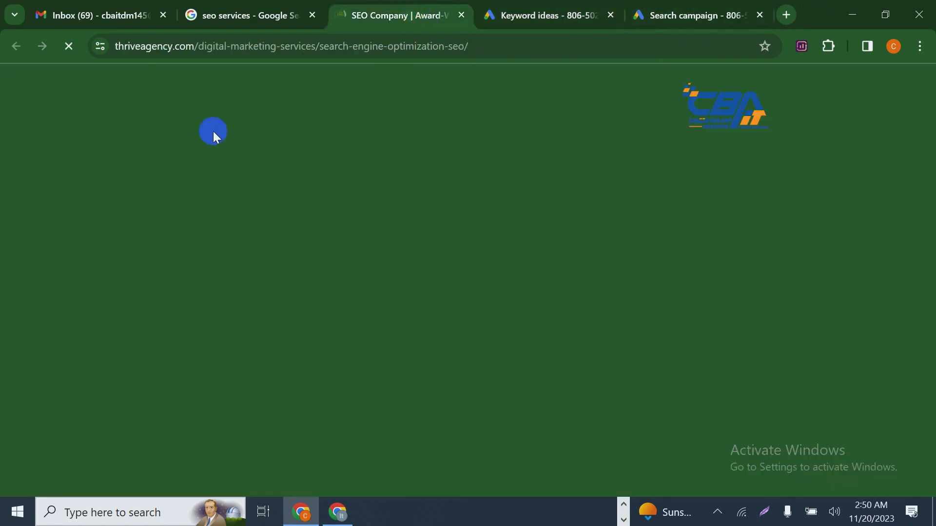
click(247, 19)
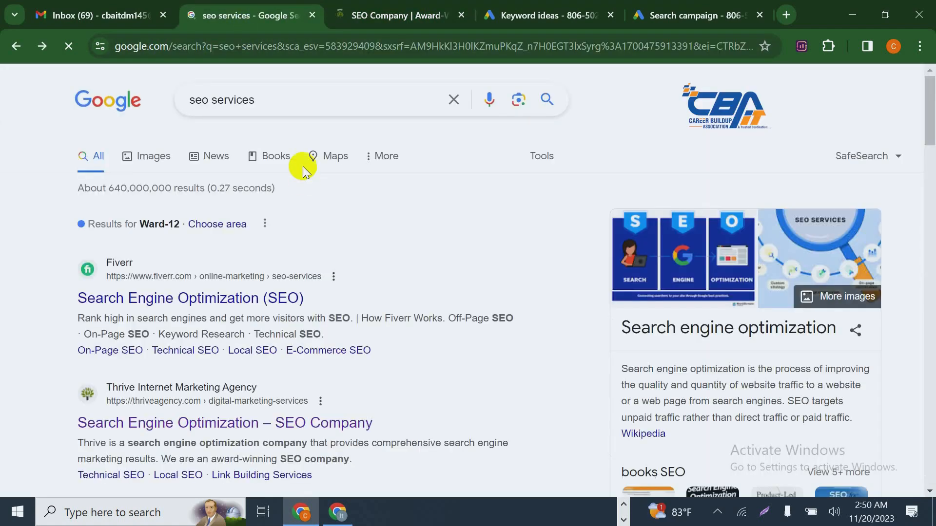
triple_click(261, 98)
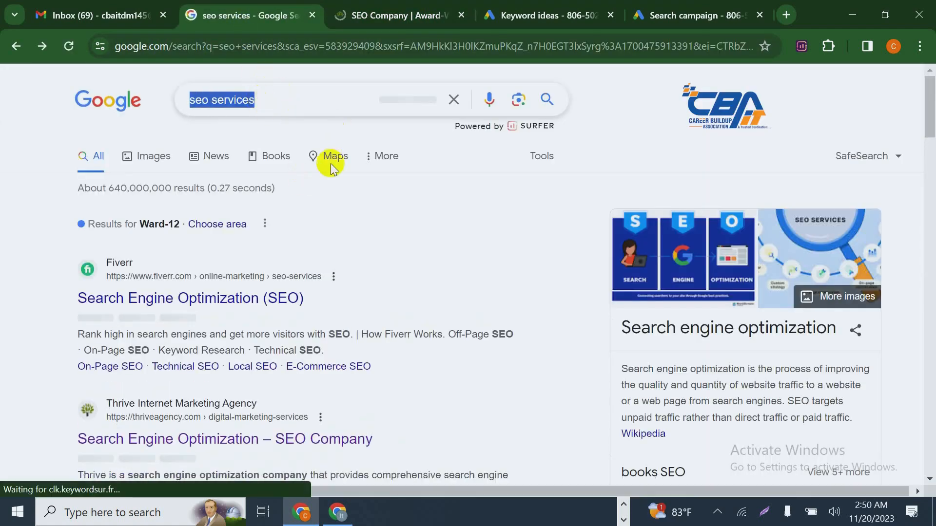
right_click(262, 103)
click(305, 167)
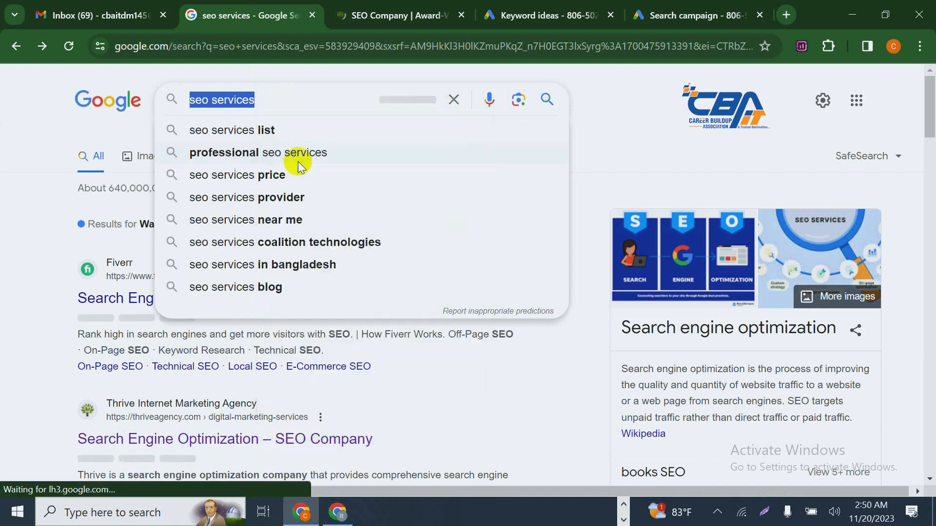
Return to the campaign draft and examine Ad group 1's keyword list down to its last entries
click(751, 10)
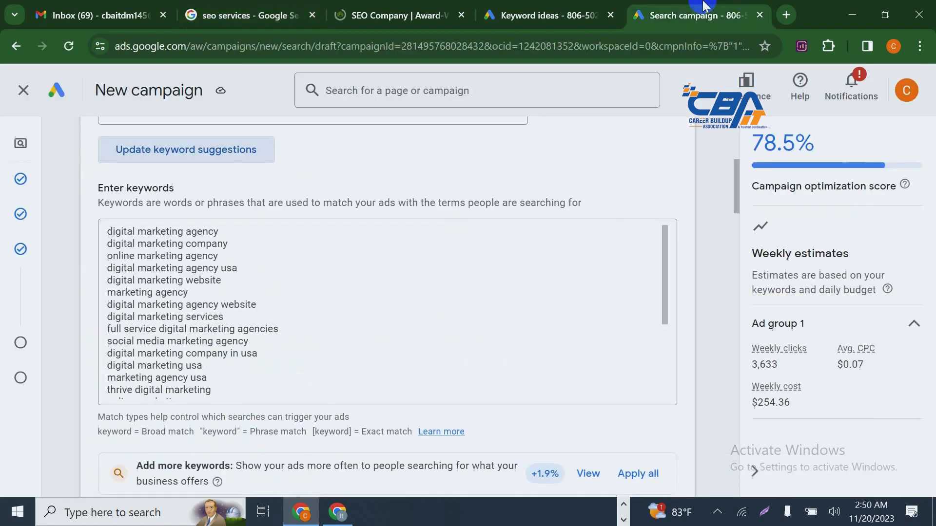
click(551, 11)
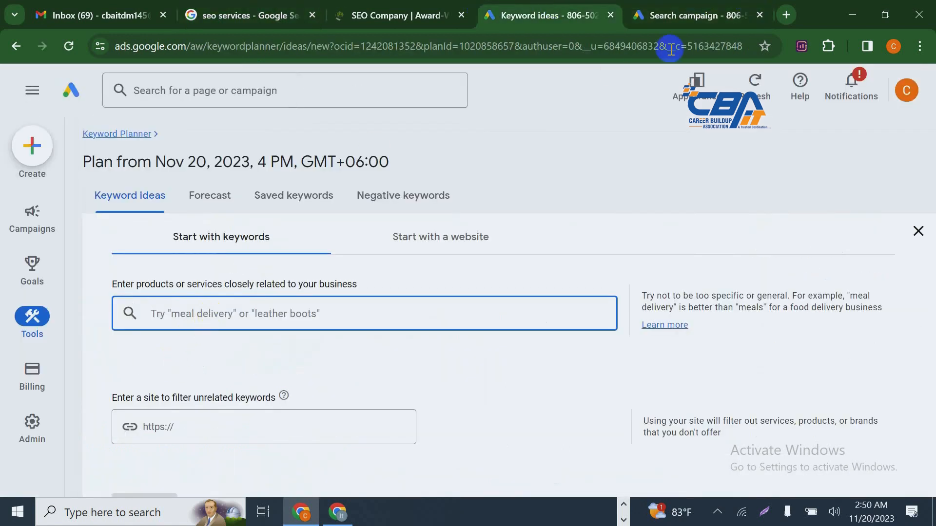
click(667, 15)
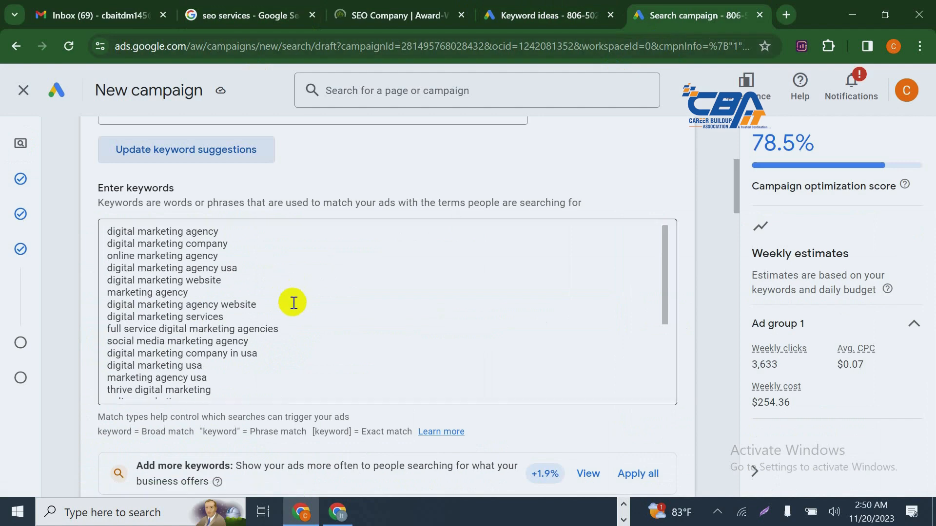
scroll(292, 299, up, 5)
scroll(278, 348, down, 5)
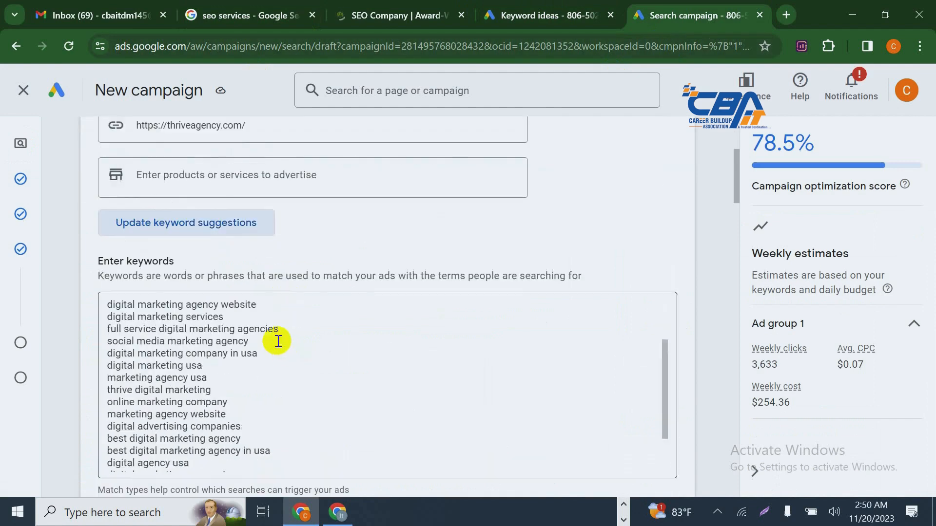
scroll(277, 340, down, 3)
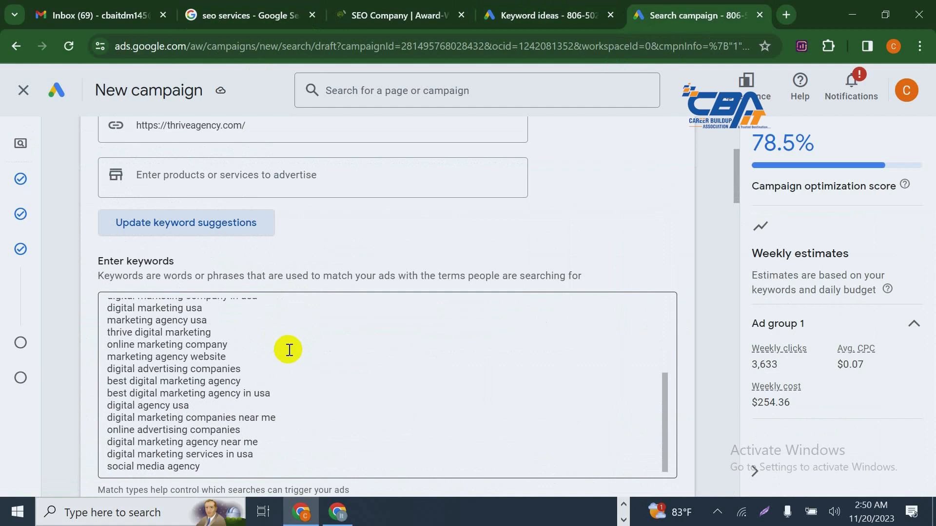
scroll(289, 345, down, 3)
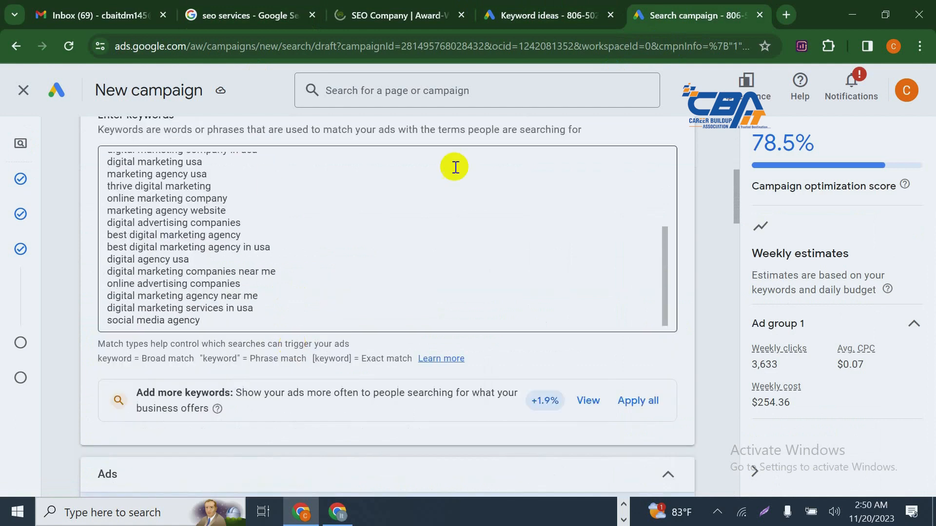
Enter "seo services" as the product or service in Keyword Planner and get its keyword ideas
click(540, 15)
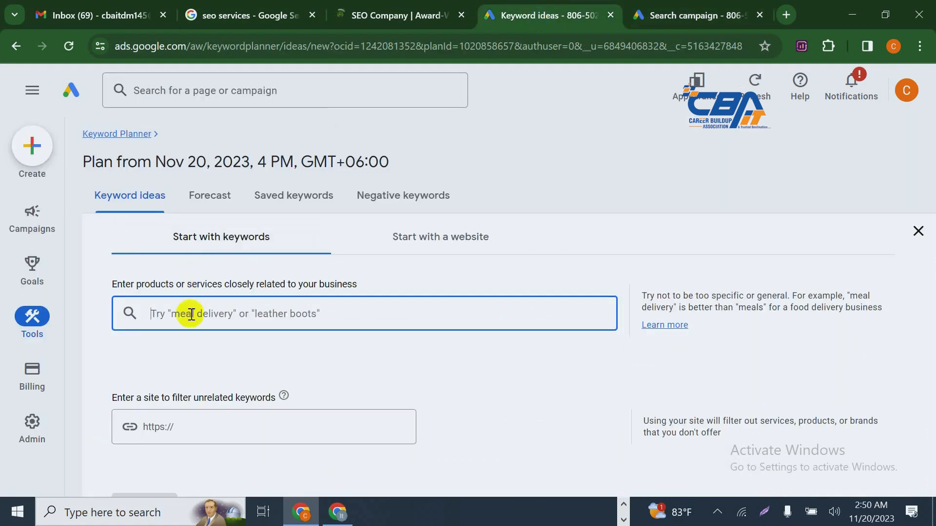
key(ctrl+v)
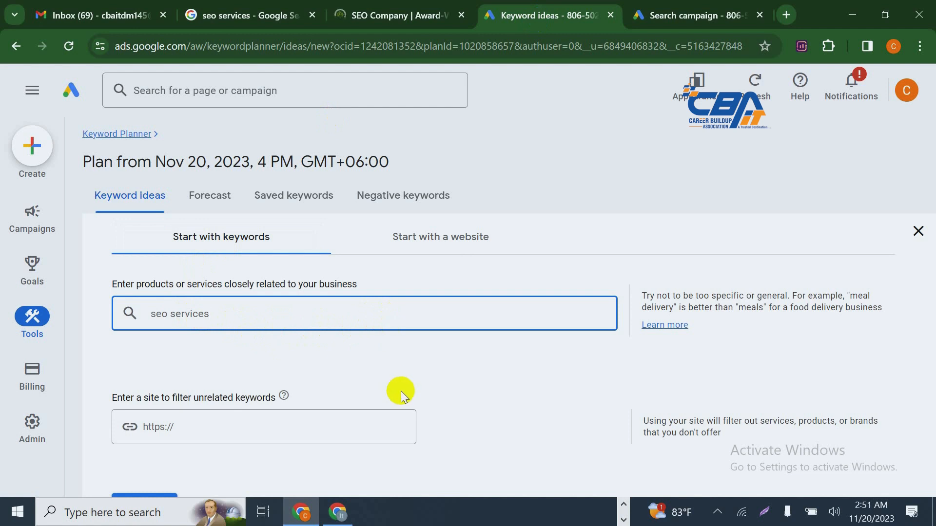
click(339, 466)
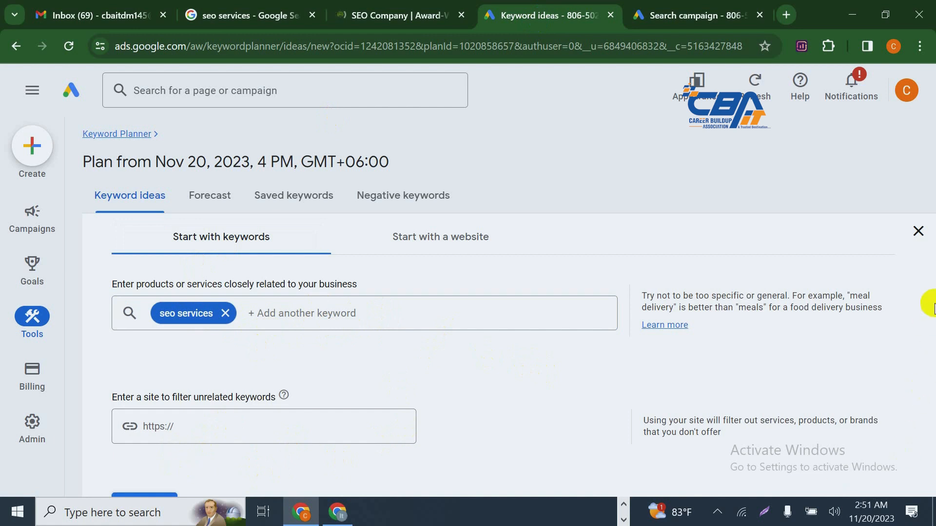
drag(930, 393, 923, 336)
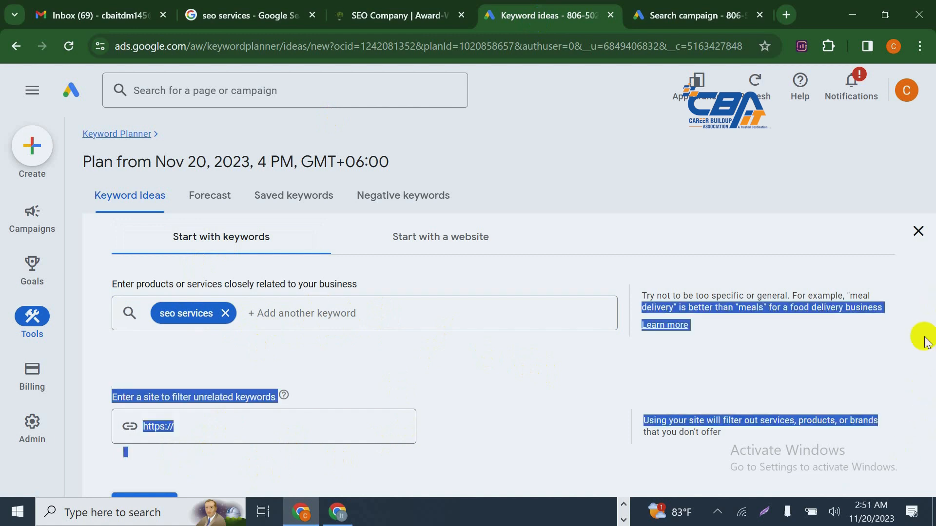
click(835, 355)
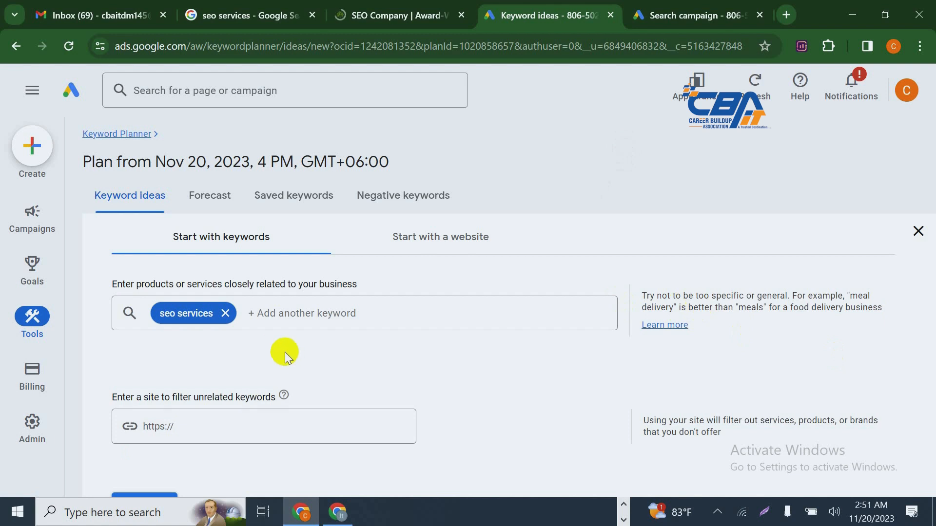
click(163, 494)
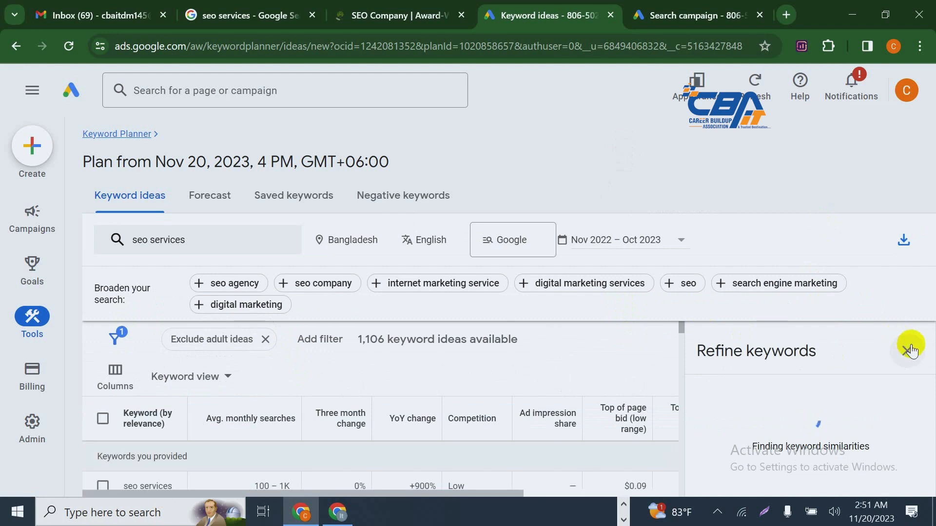
Close the Refine keywords suggestions and look over the keyword ideas table for "seo services"
click(909, 350)
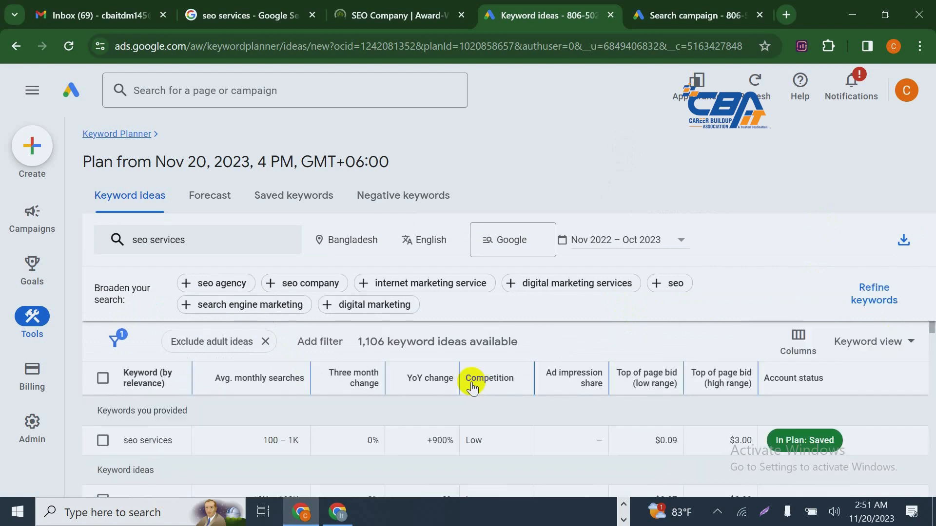
scroll(476, 378, down, 3)
scroll(707, 431, up, 3)
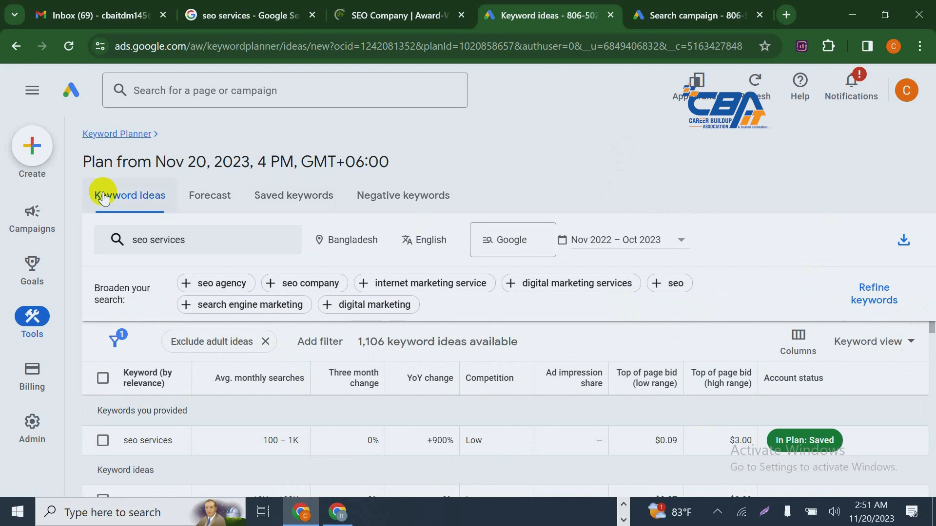
mouse_move(32, 215)
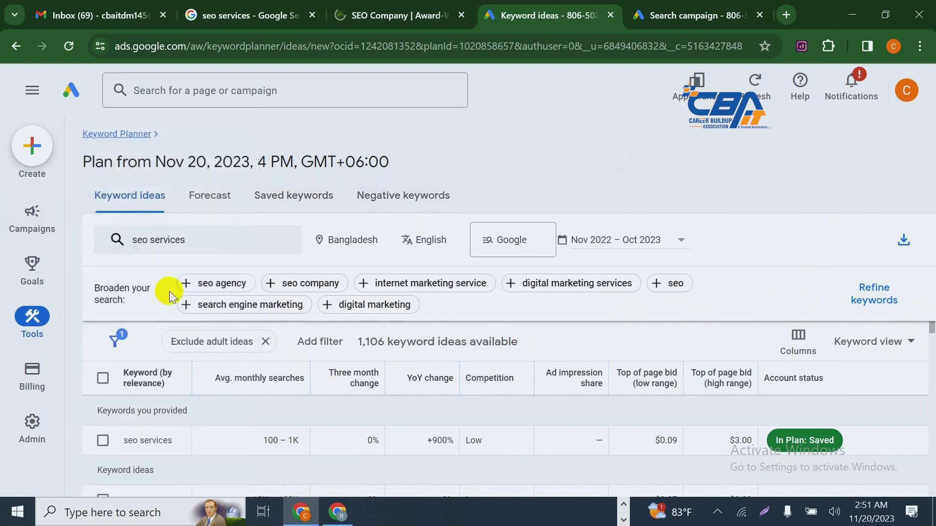
Replace the targeted location of the keyword ideas with the country United States and save it
click(360, 242)
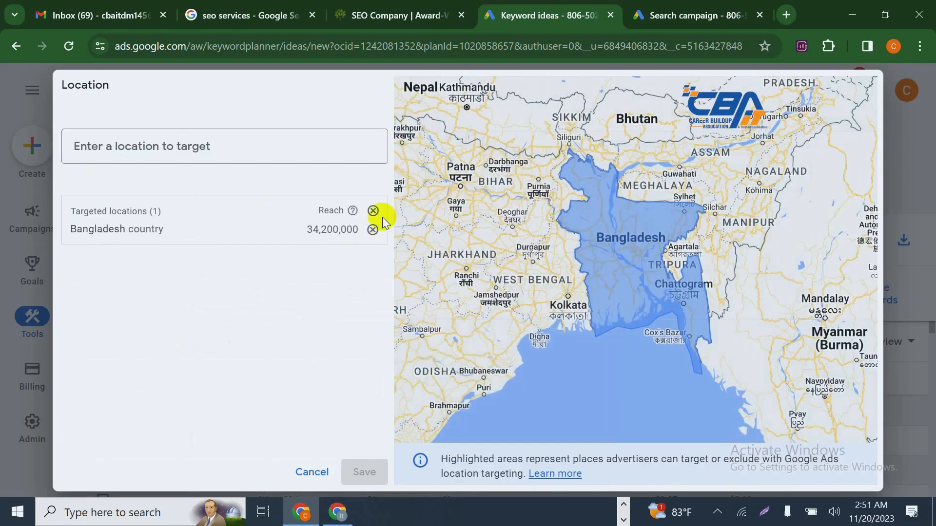
click(373, 230)
click(217, 141)
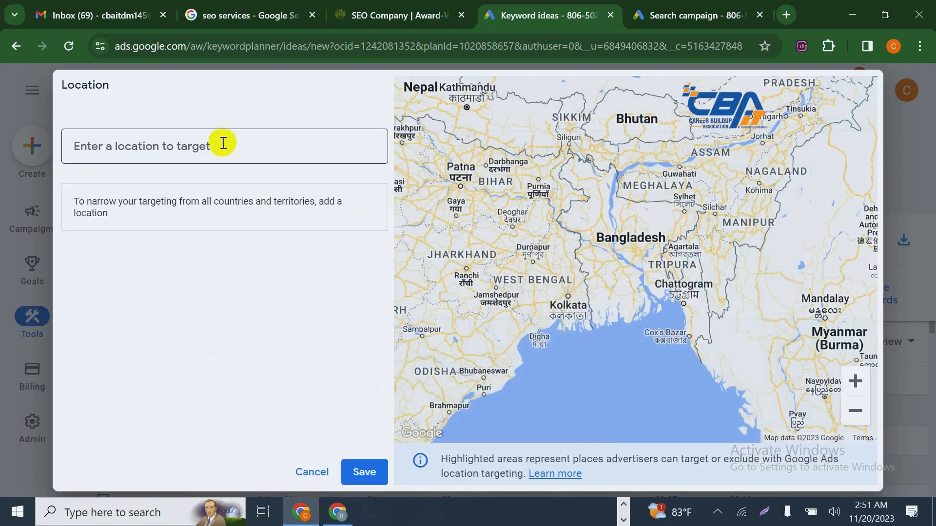
text(usa)
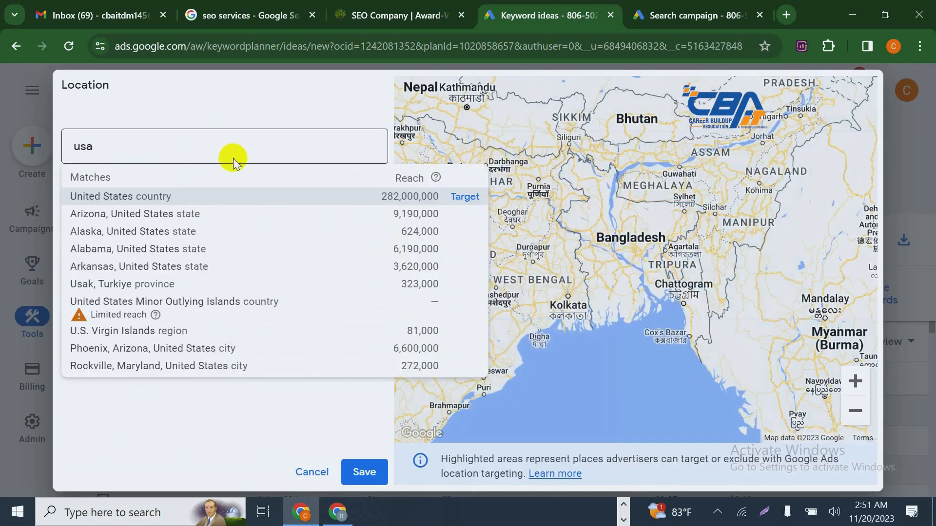
click(172, 196)
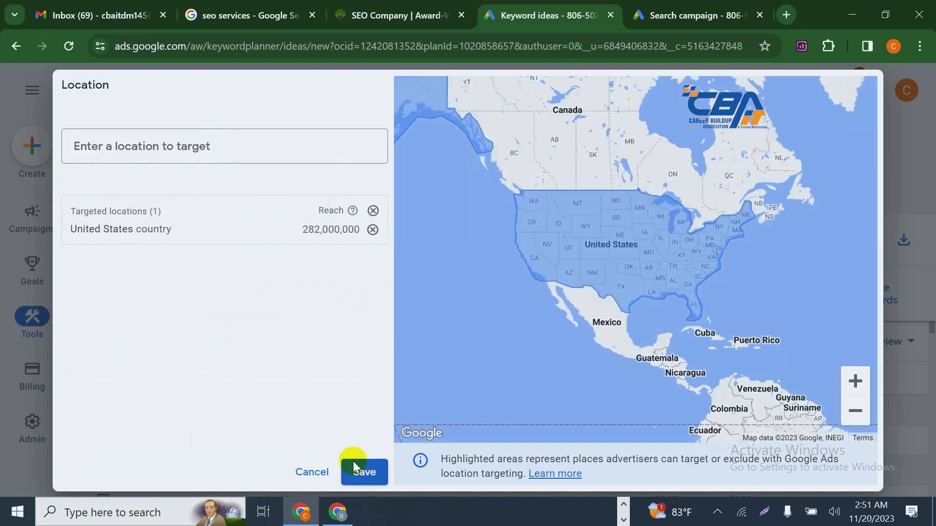
click(362, 471)
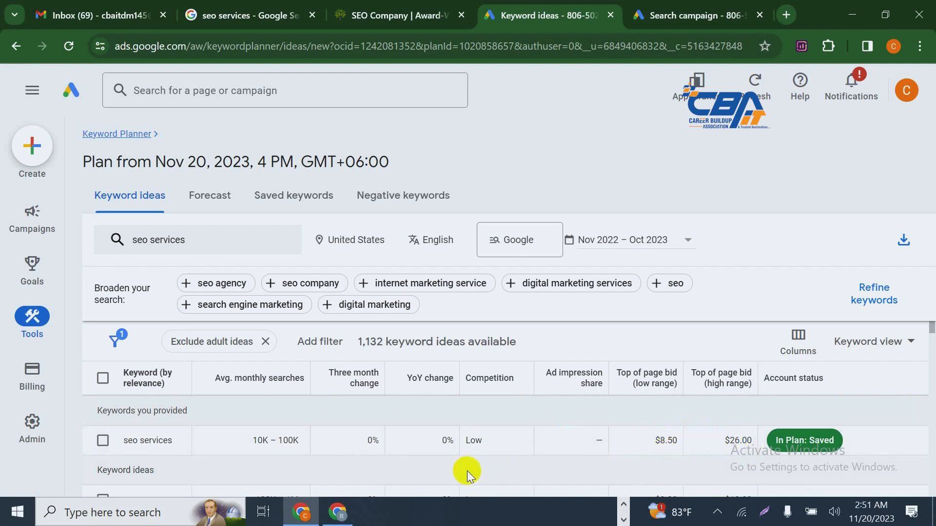
Look through the United States keyword ideas for "seo services" down to the end of the first page
scroll(467, 471, down, 8)
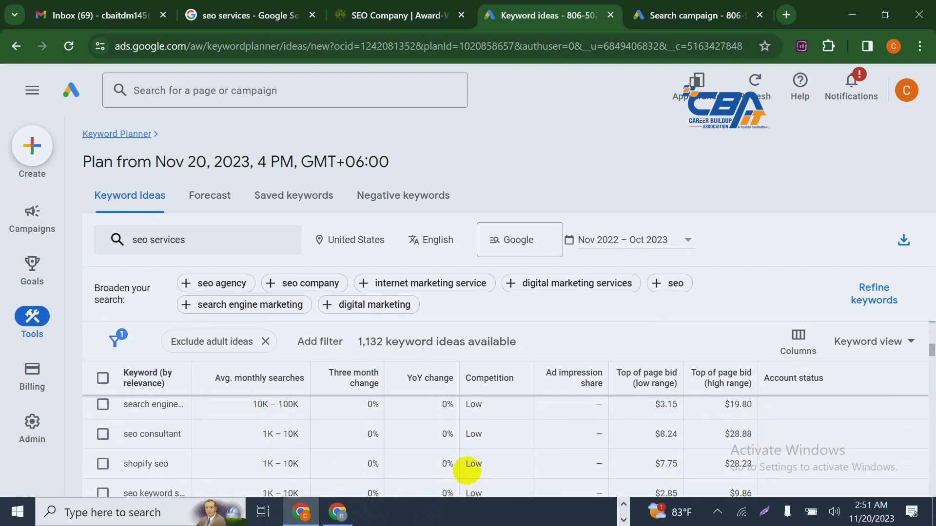
scroll(467, 471, down, 5)
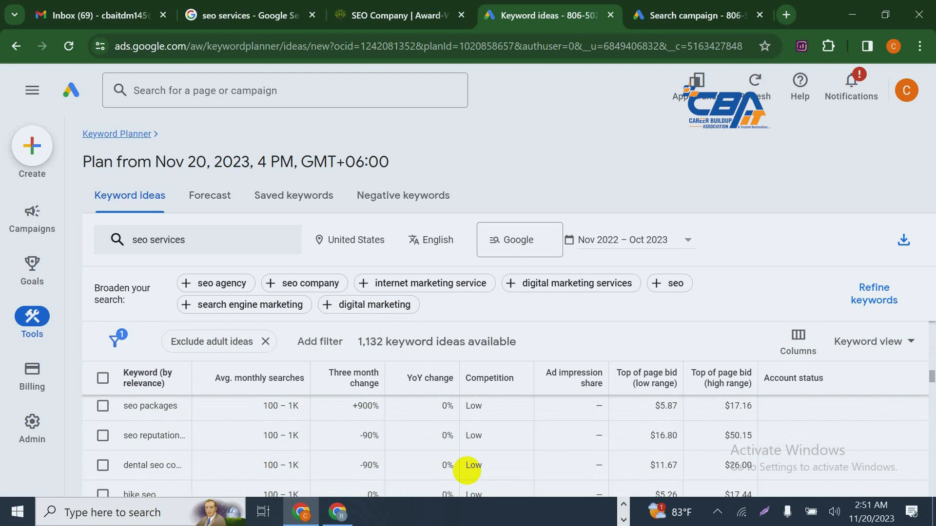
scroll(467, 471, down, 5)
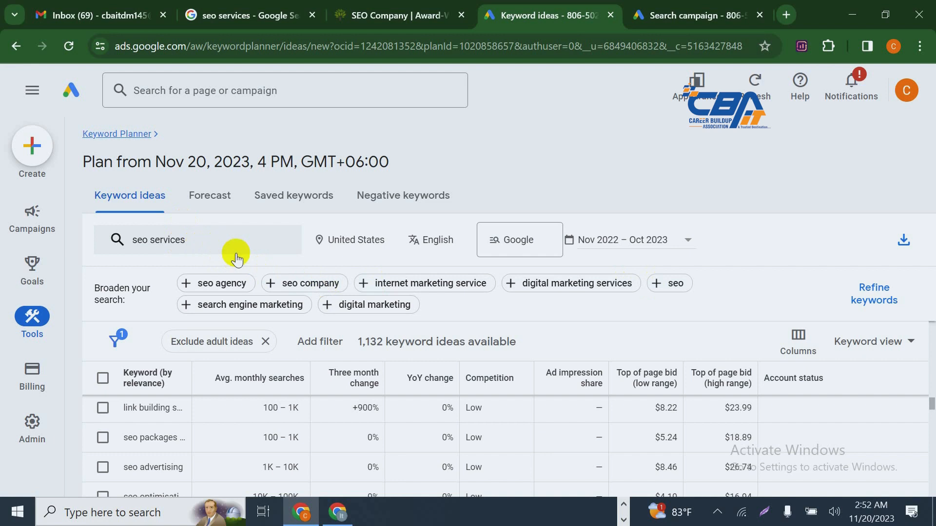
scroll(156, 412, down, 5)
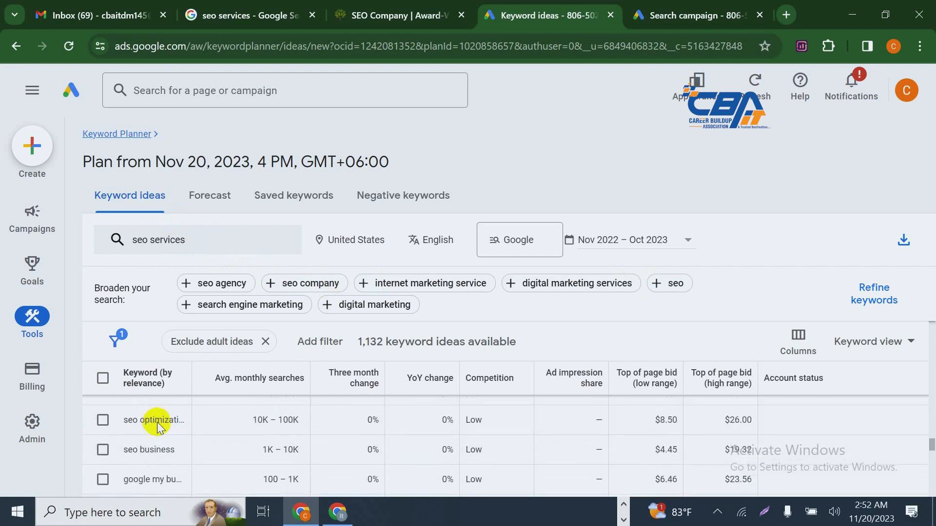
scroll(156, 424, down, 5)
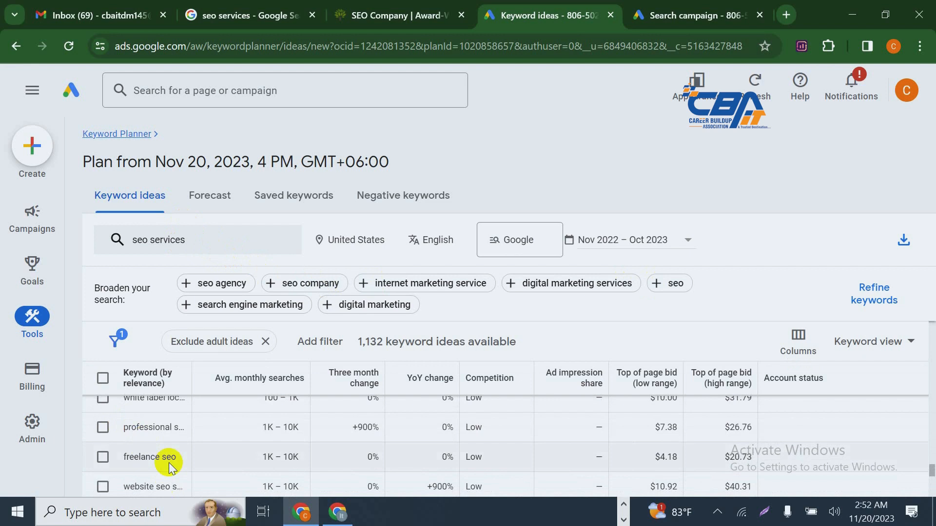
scroll(169, 466, down, 5)
Download the keyword ideas to Google Sheets in My Drive and open the downloaded sheet
click(905, 240)
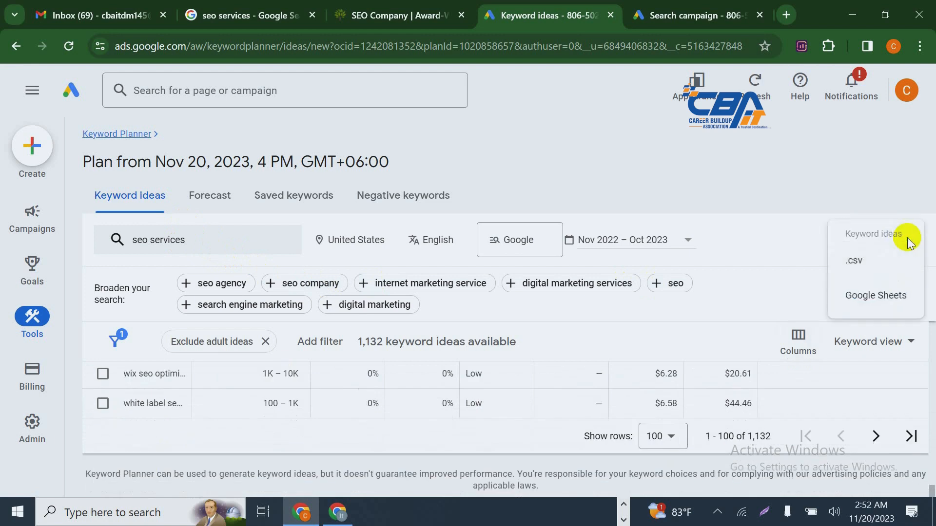
click(895, 296)
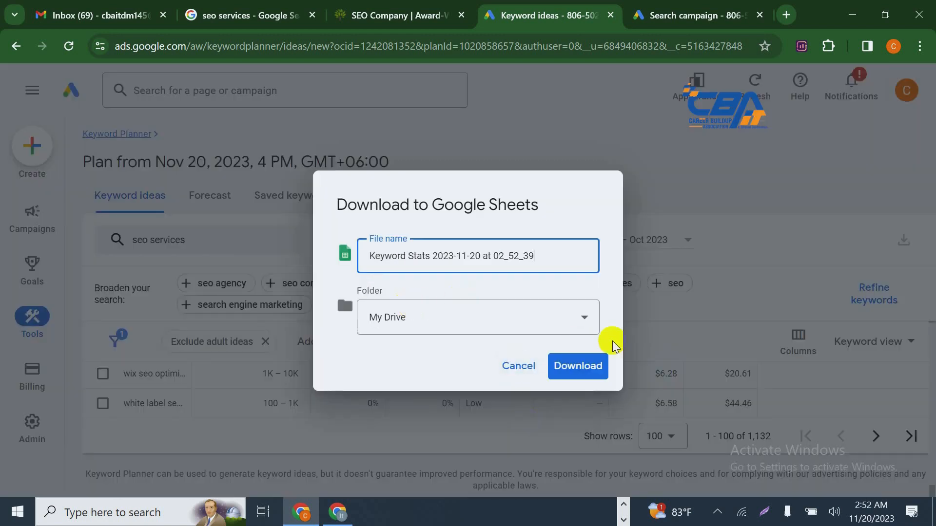
click(560, 372)
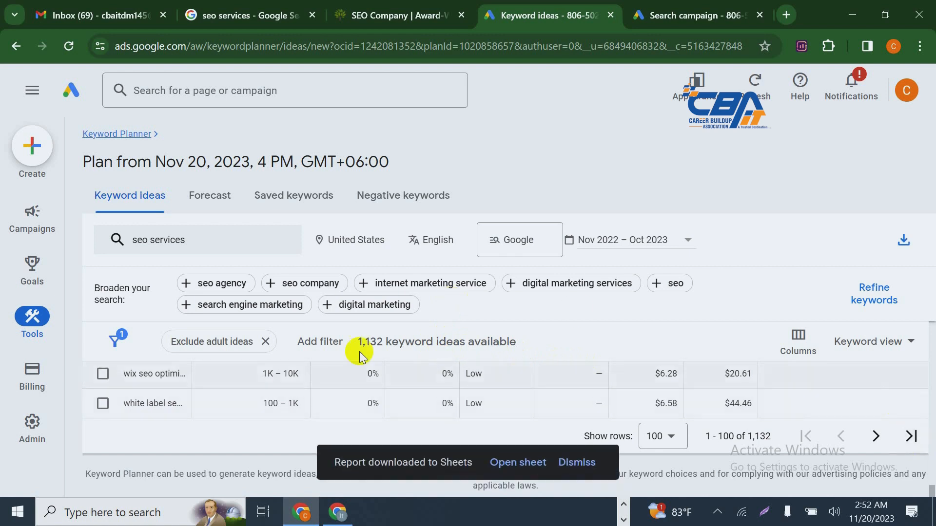
scroll(325, 416, up, 2)
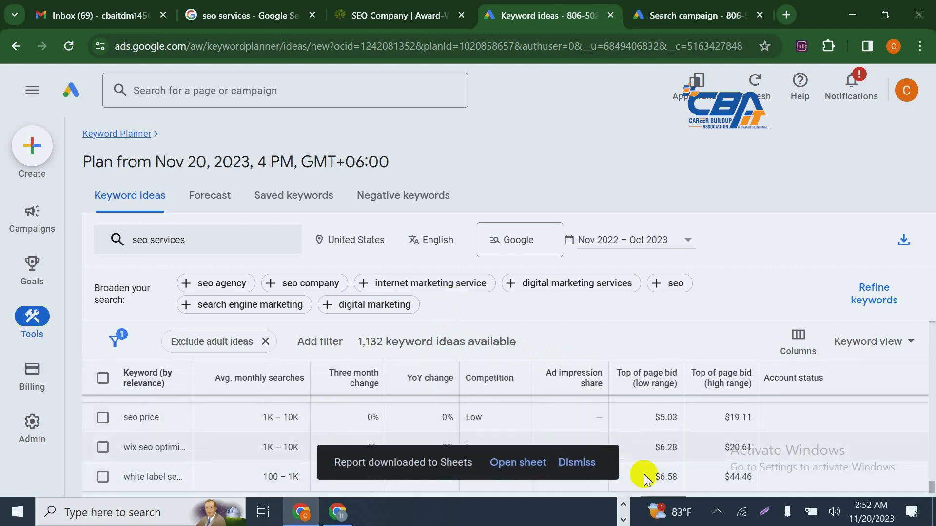
click(496, 464)
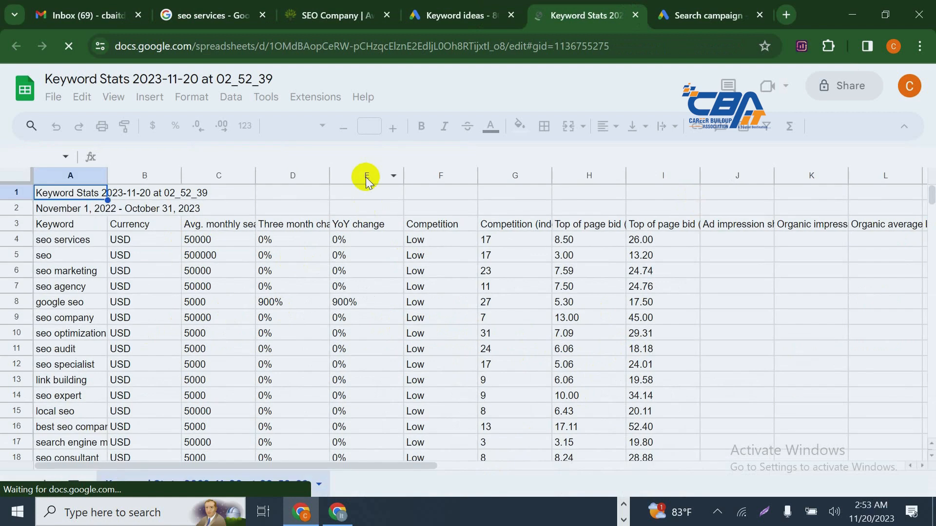
Go through the entries in the sheet's Keyword column from the beginning down to "website seo service" in row 93
scroll(49, 331, down, 5)
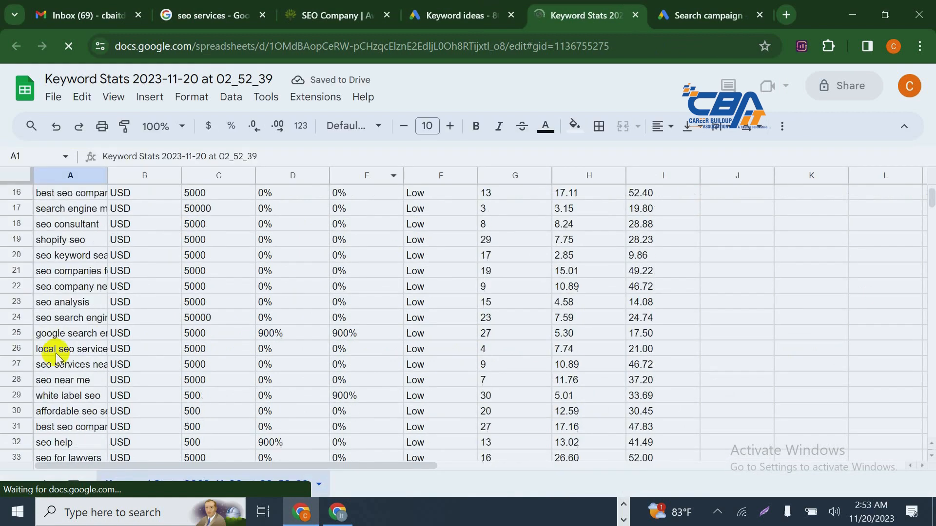
click(71, 307)
click(68, 349)
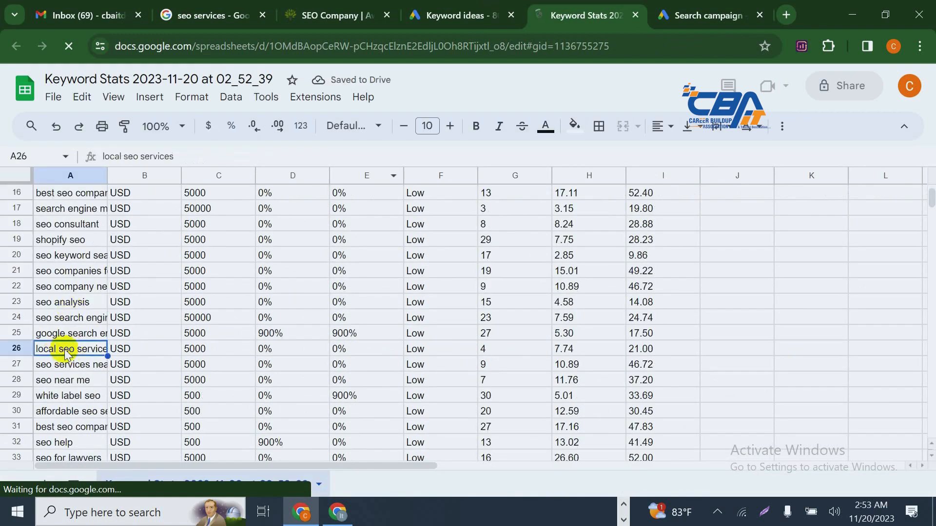
click(68, 379)
click(70, 399)
click(68, 411)
click(67, 428)
scroll(67, 431, down, 3)
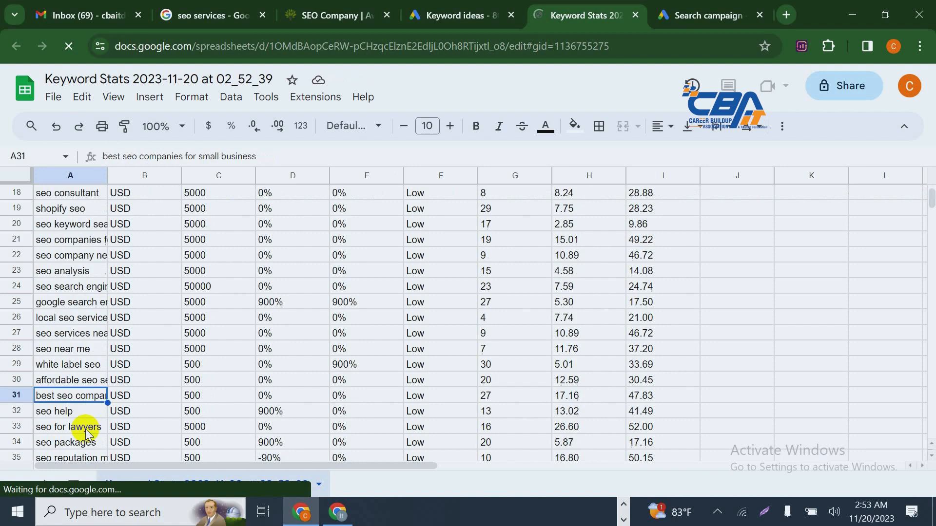
click(71, 427)
scroll(73, 424, down, 2)
click(84, 393)
scroll(84, 393, down, 3)
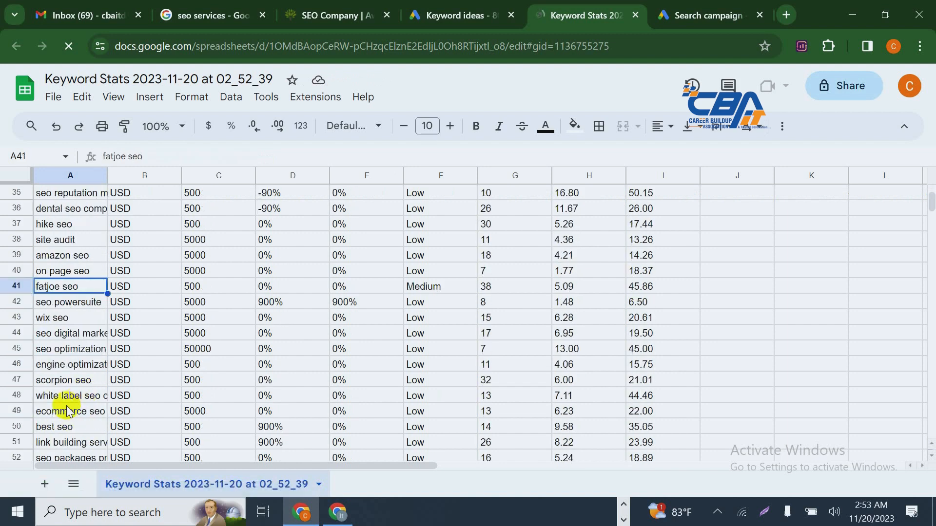
click(63, 412)
click(58, 427)
scroll(54, 412, down, 2)
click(54, 411)
scroll(61, 390, down, 3)
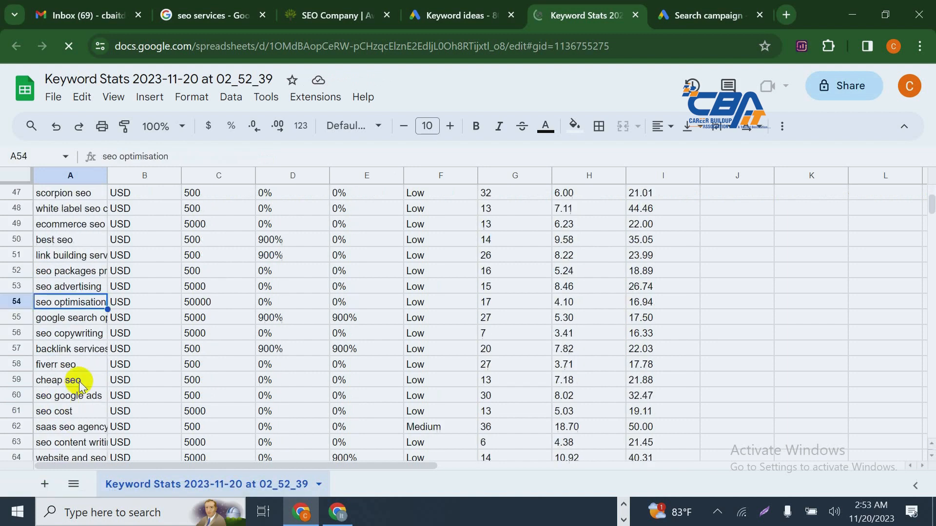
scroll(68, 390, down, 1)
click(76, 396)
scroll(68, 385, down, 3)
click(69, 411)
scroll(69, 368, down, 5)
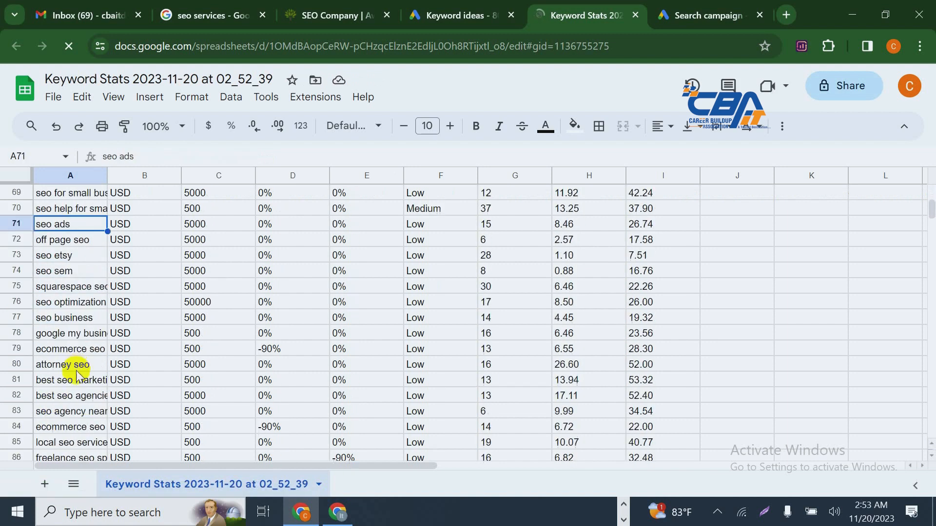
click(69, 365)
scroll(75, 376, down, 1)
scroll(78, 379, down, 3)
click(81, 379)
Examine the rest of the Keyword column down to its last entry, "xrumer seo" in row 1135
scroll(90, 379, down, 20)
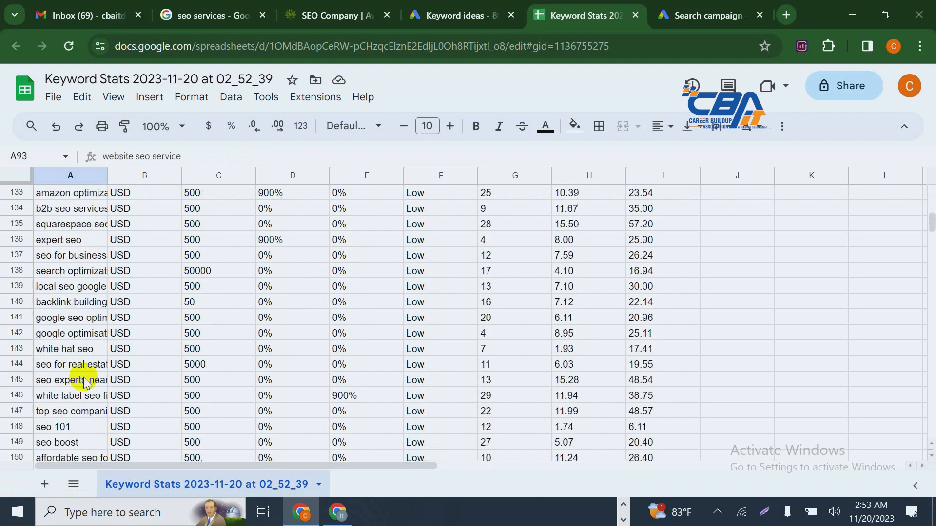
scroll(93, 380, down, 20)
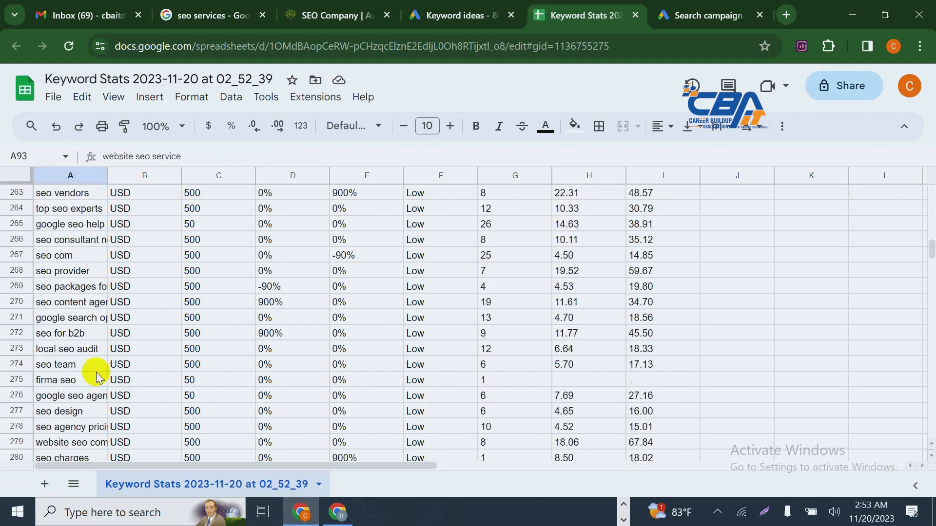
scroll(93, 376, down, 20)
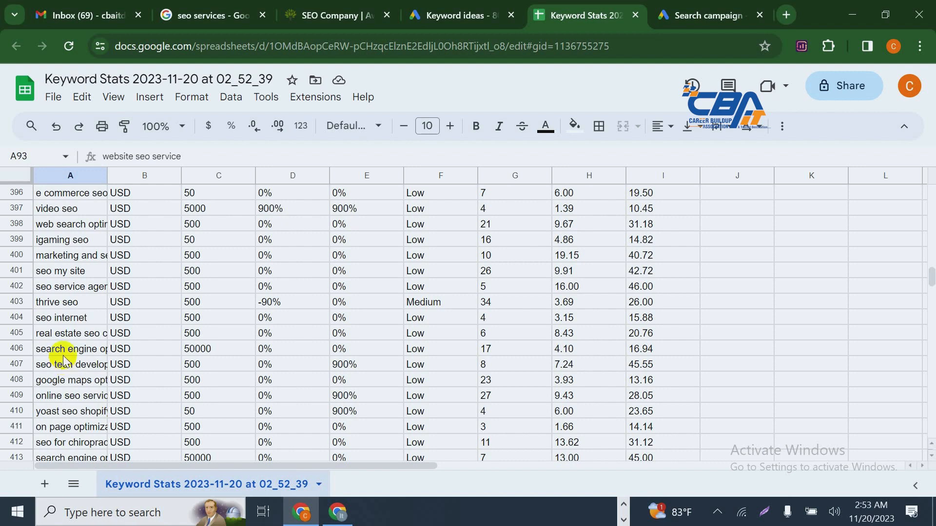
scroll(63, 361, down, 20)
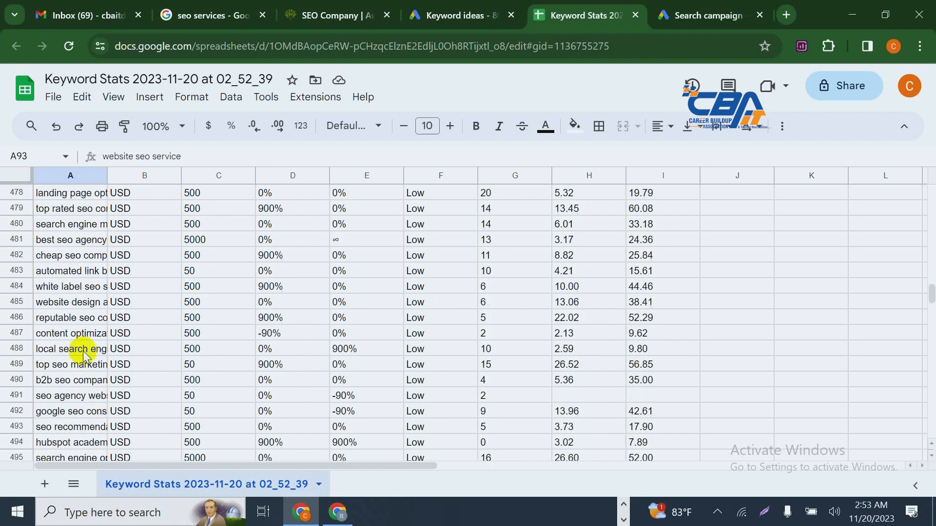
scroll(84, 354, down, 20)
scroll(104, 373, down, 20)
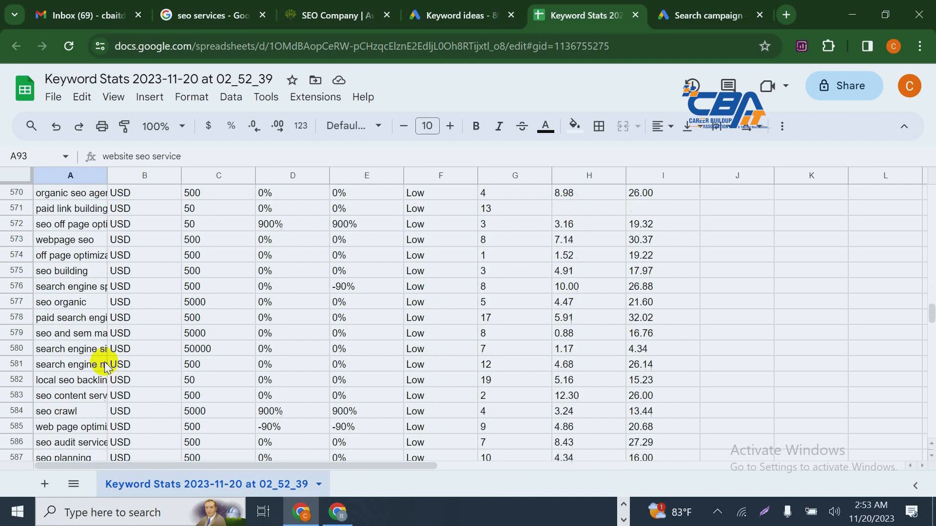
scroll(61, 381, down, 20)
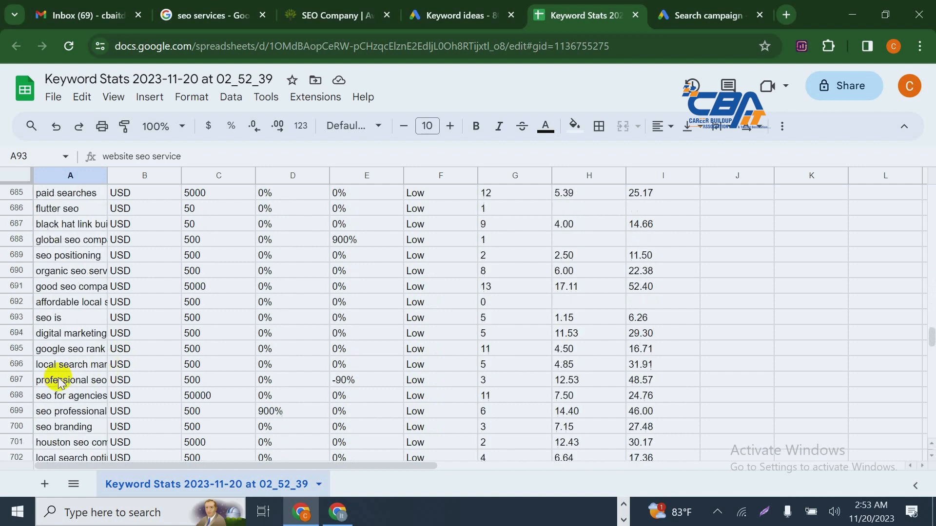
scroll(49, 398, down, 20)
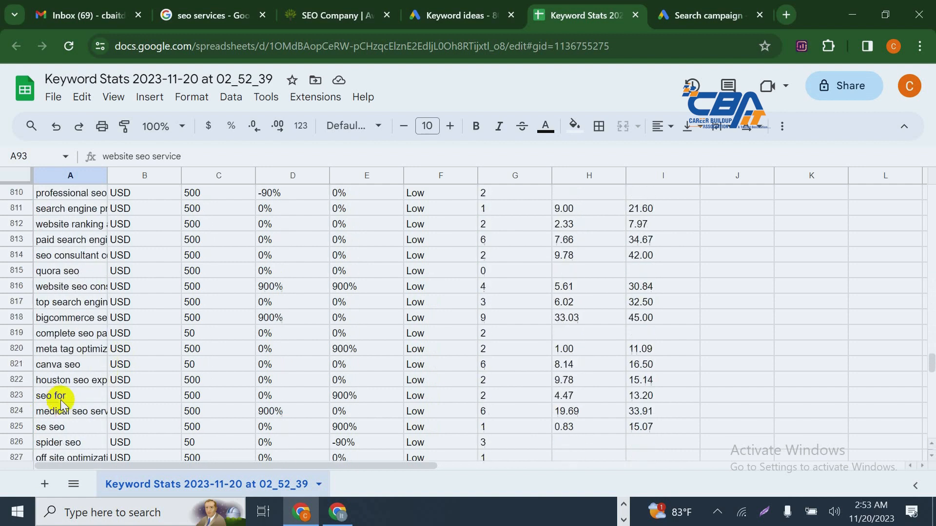
scroll(57, 401, down, 20)
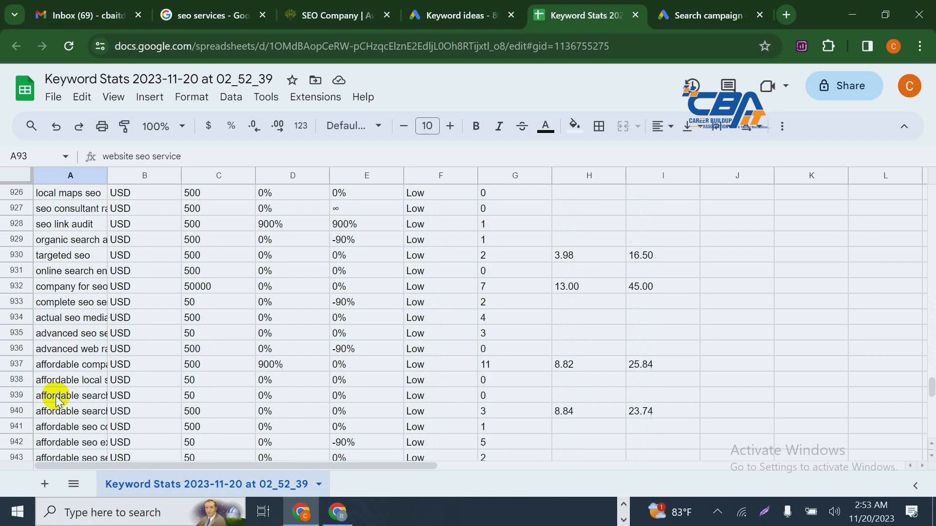
scroll(53, 402, down, 20)
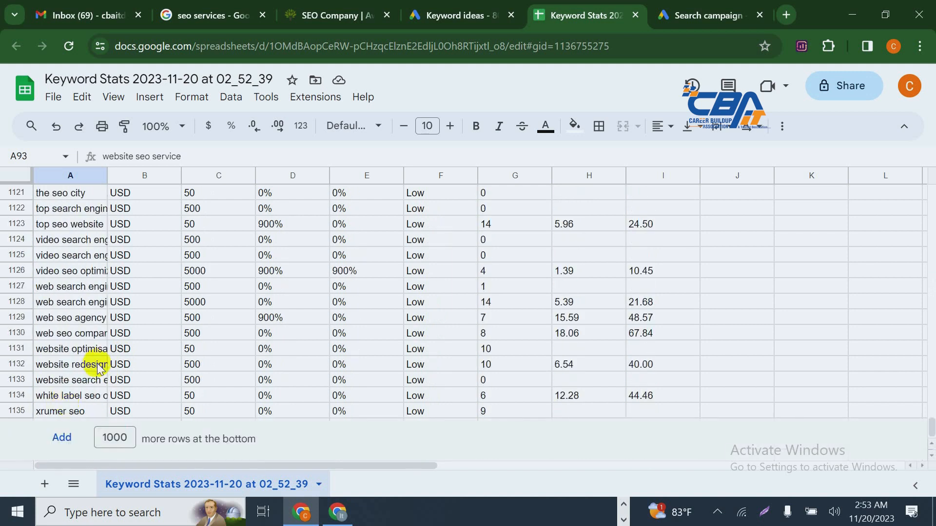
Review the keyword rows again from the end of the sheet back towards its start
scroll(100, 366, up, 20)
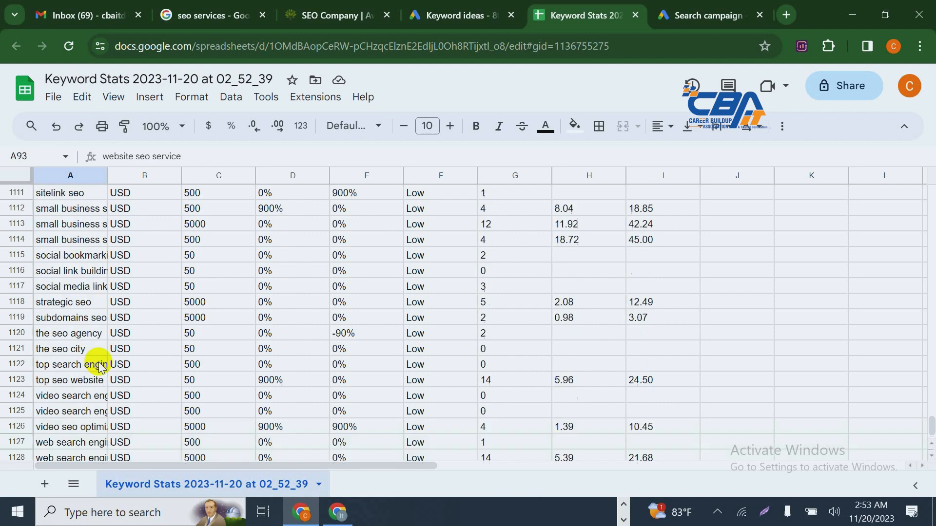
scroll(117, 365, up, 20)
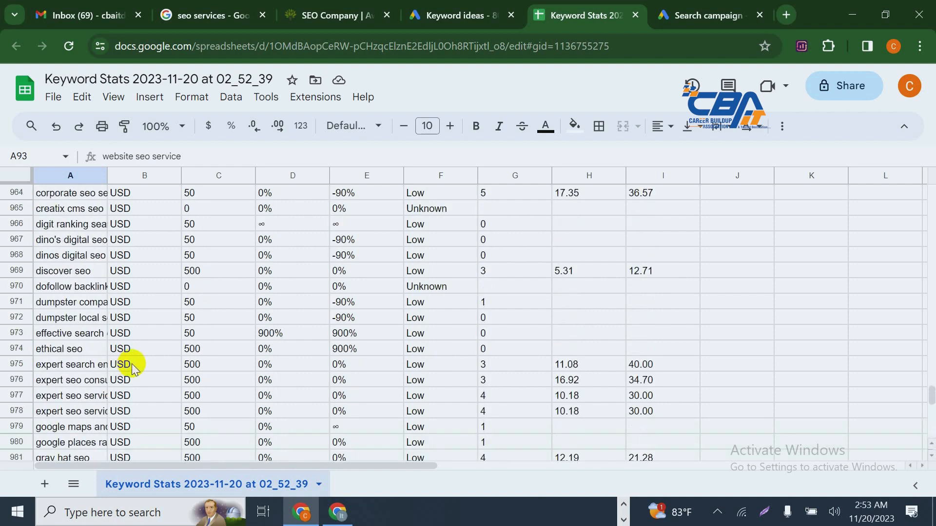
scroll(132, 368, up, 19)
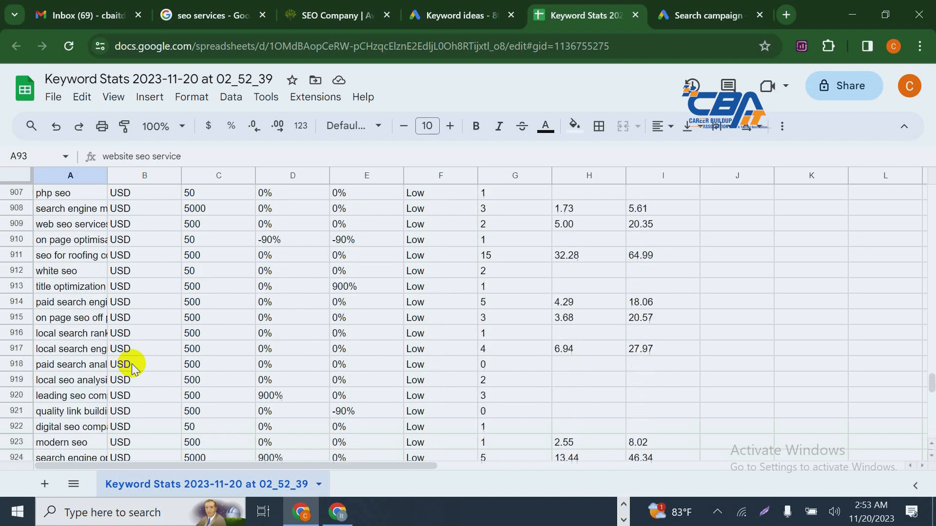
scroll(132, 368, up, 20)
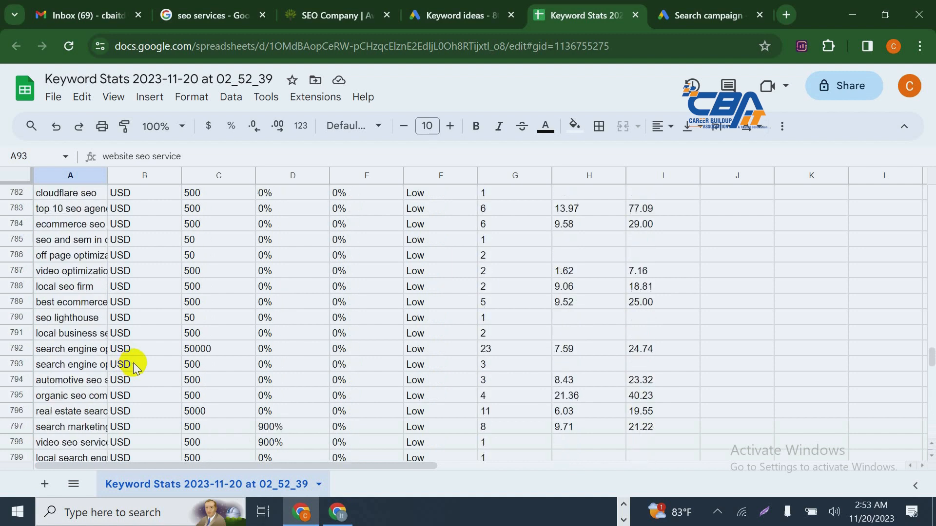
Look back through the exported keyword list from around row 782 up to its header rows
scroll(132, 366, up, 20)
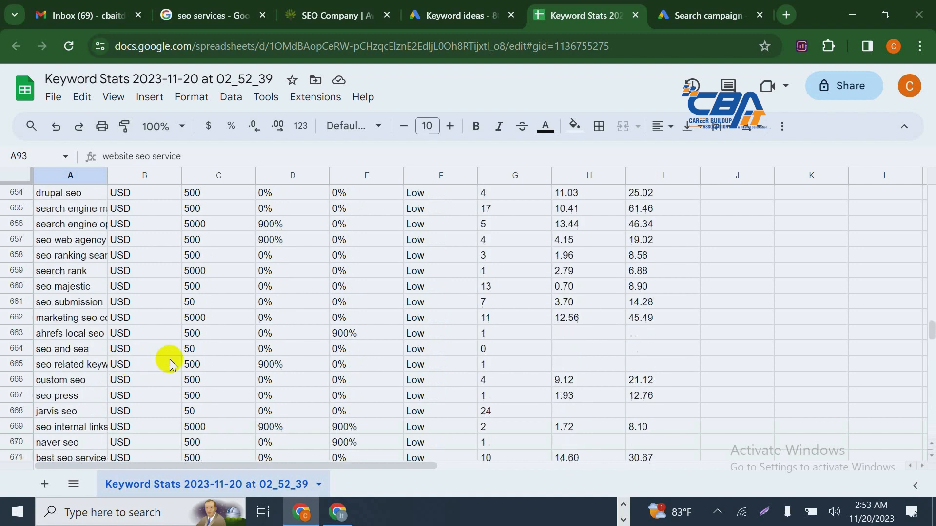
scroll(170, 359, up, 20)
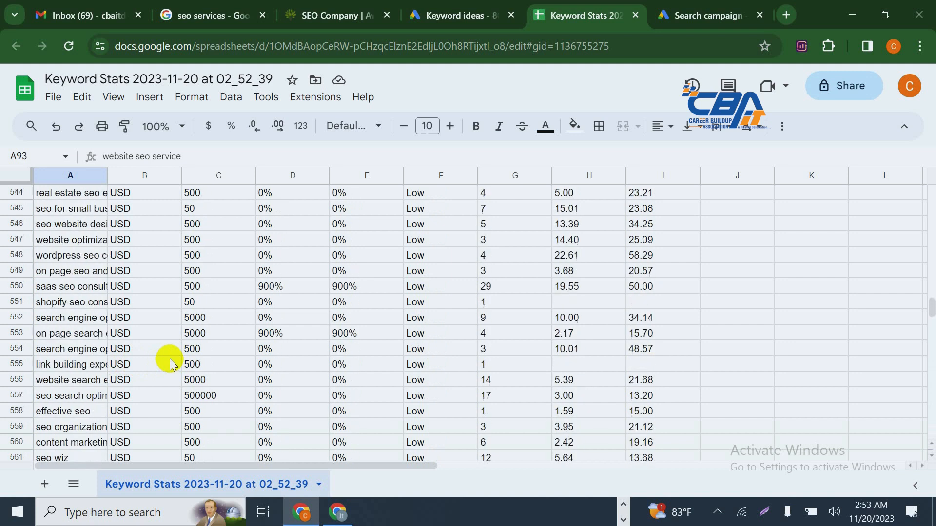
scroll(169, 359, up, 20)
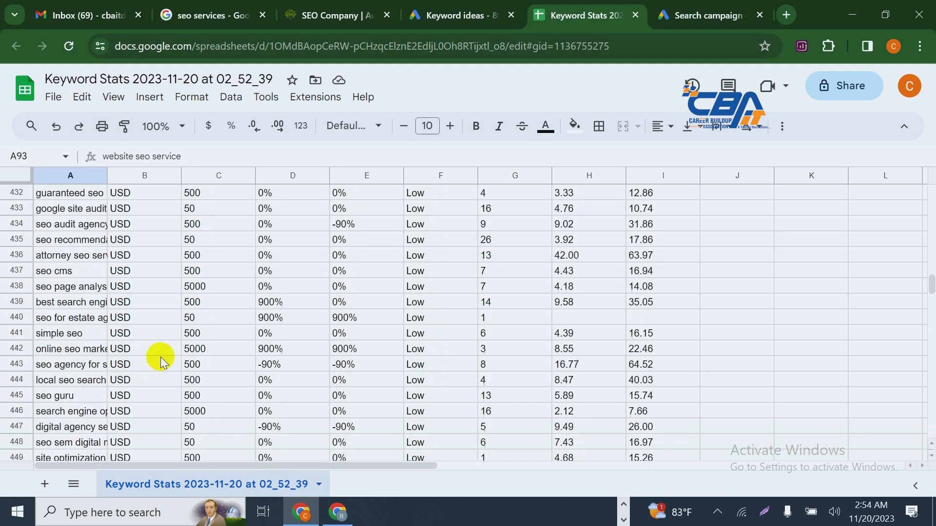
scroll(161, 363, up, 20)
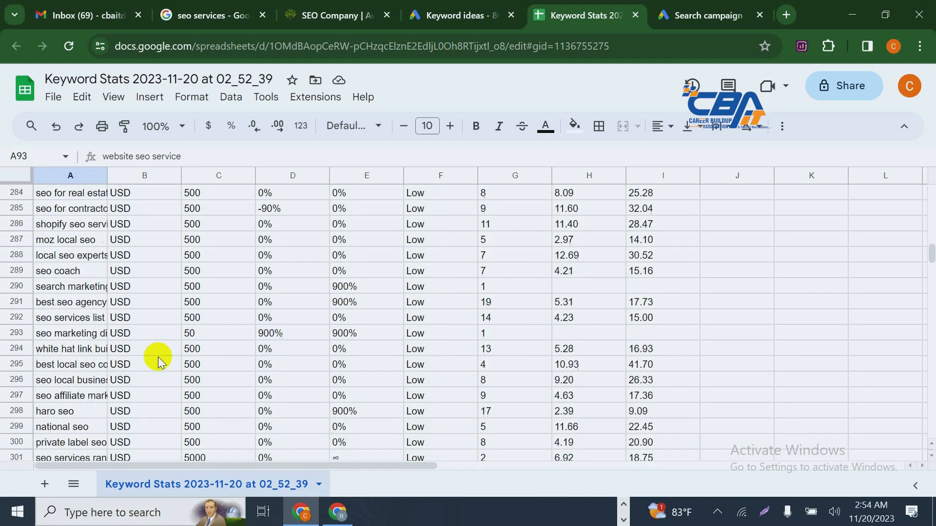
scroll(158, 358, up, 20)
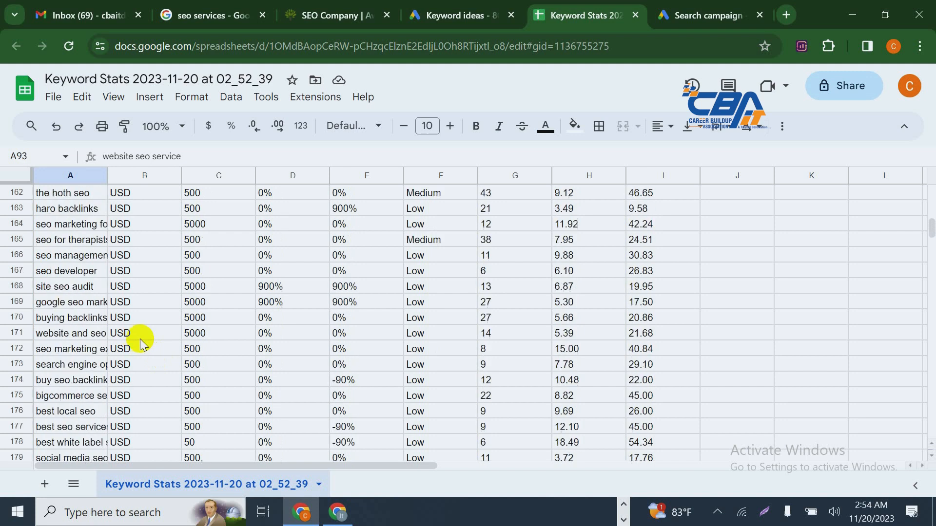
scroll(139, 338, up, 20)
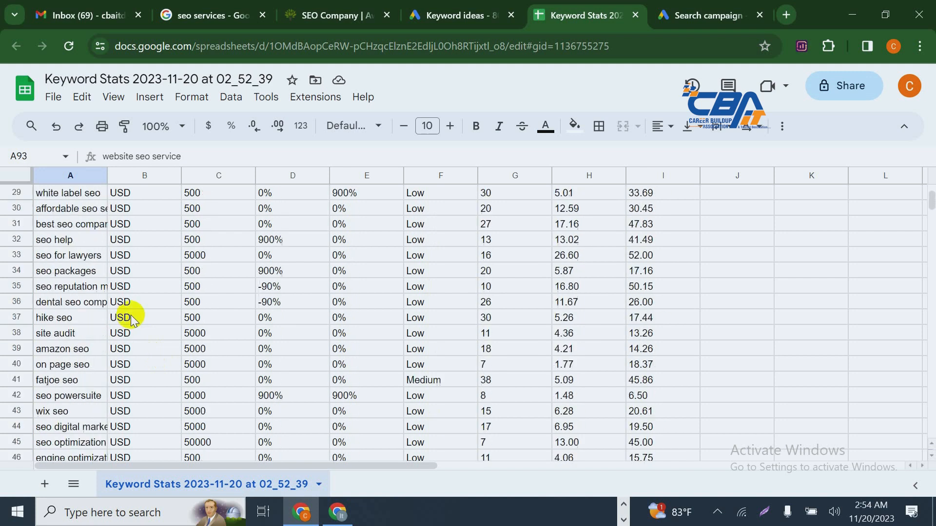
scroll(130, 317, up, 10)
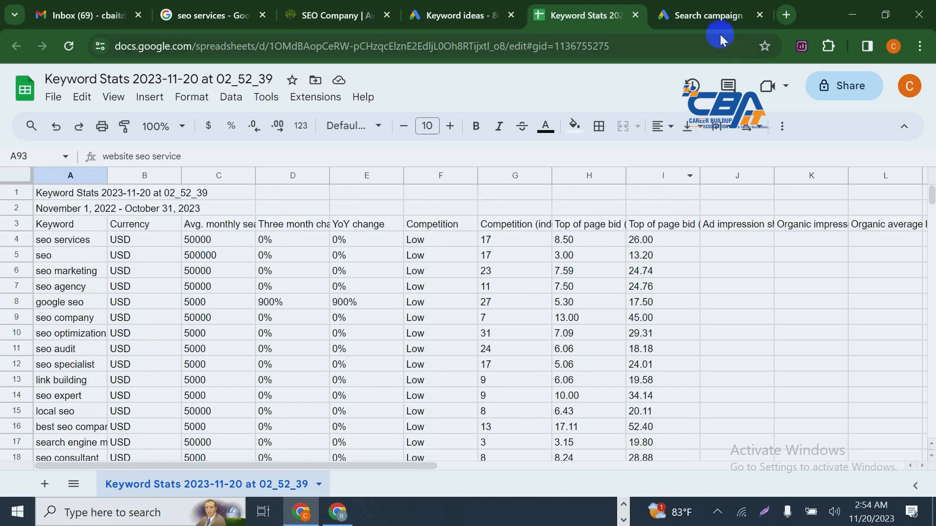
Switch to the Google Ads search campaign draft and delete all existing keywords from the ad group's keyword list
click(718, 14)
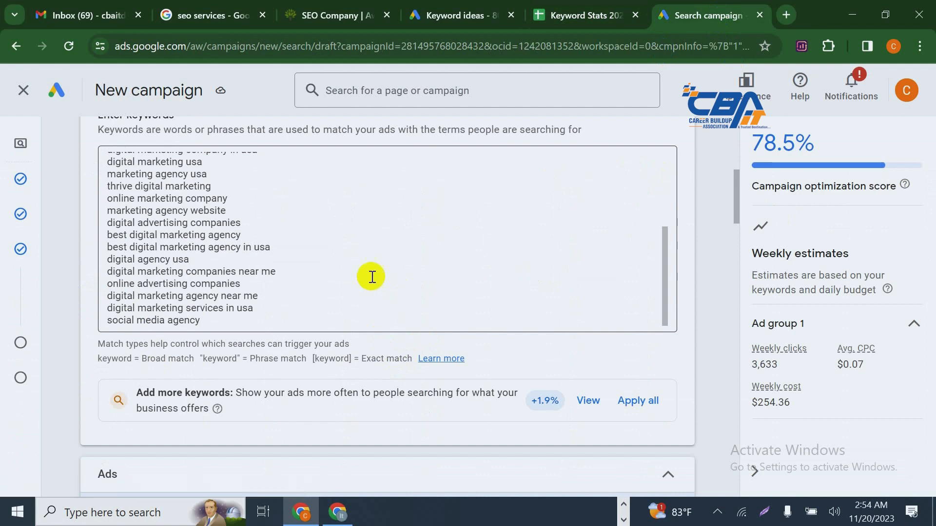
scroll(326, 284, up, 4)
scroll(328, 285, up, 3)
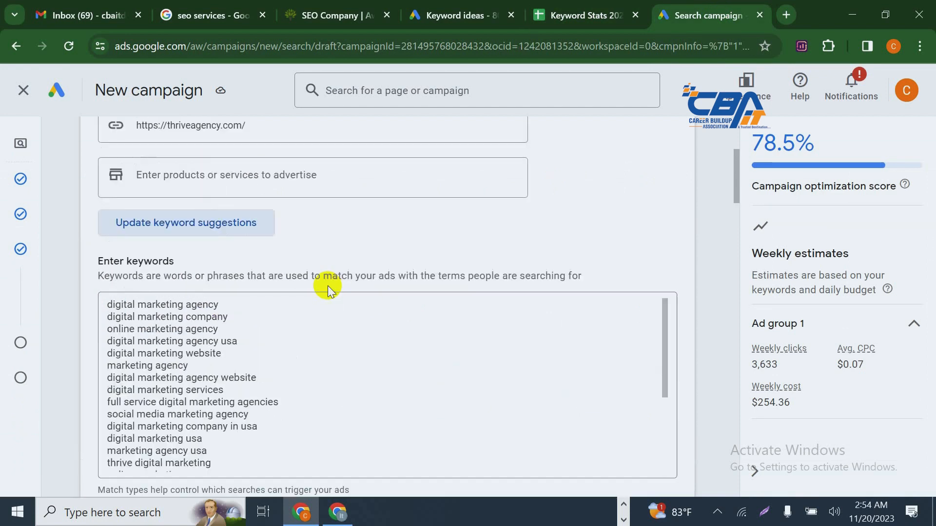
scroll(236, 372, down, 10)
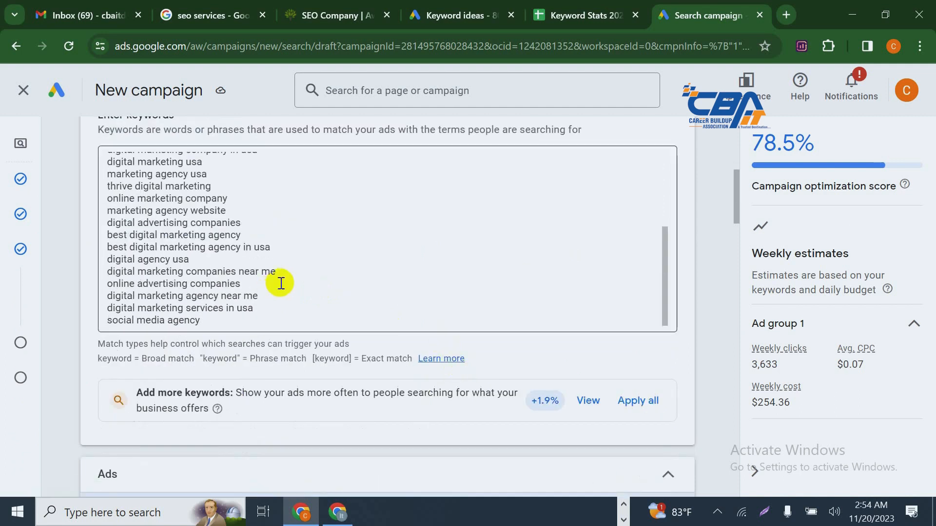
scroll(251, 303, down, 2)
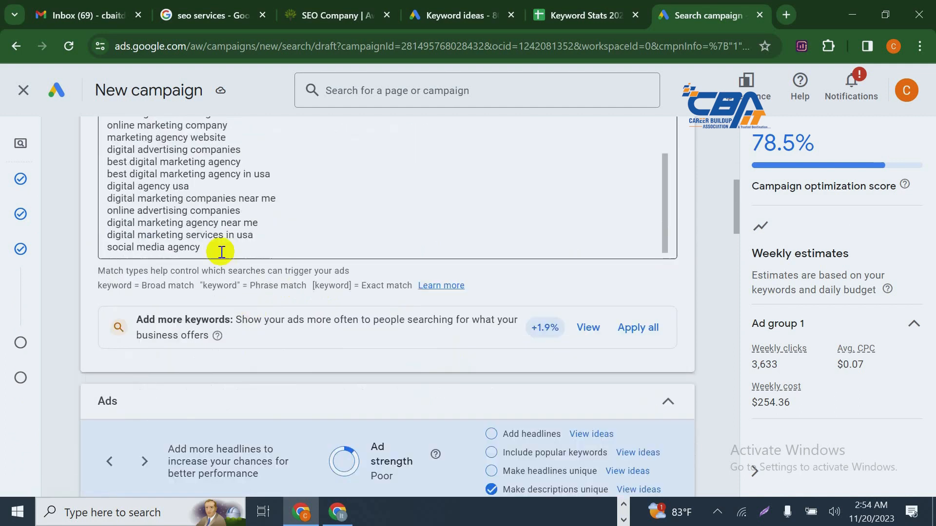
drag(246, 247, 100, 486)
scroll(237, 410, down, 3)
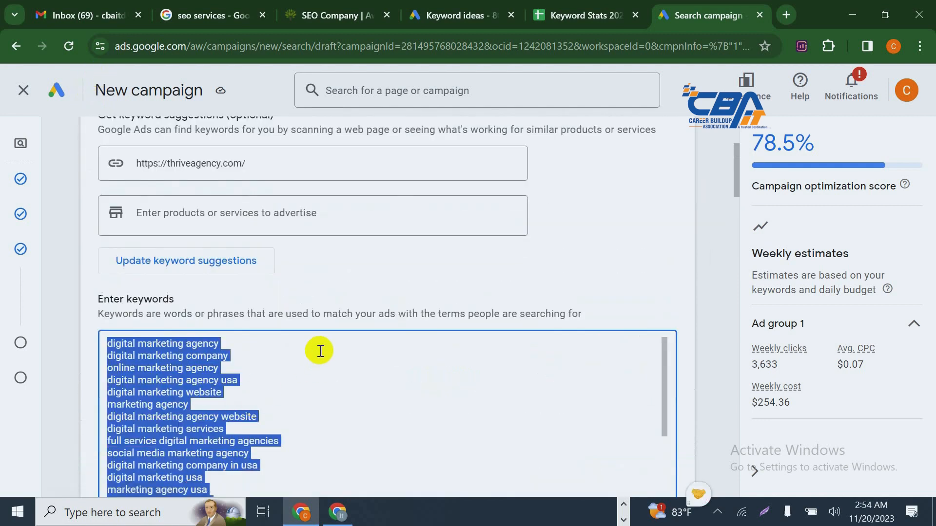
key(BackSpace)
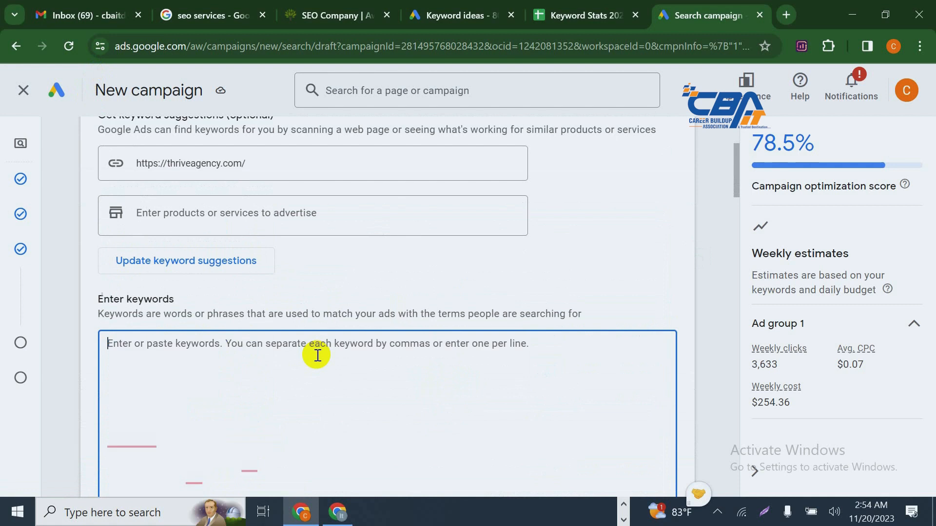
scroll(321, 352, down, 3)
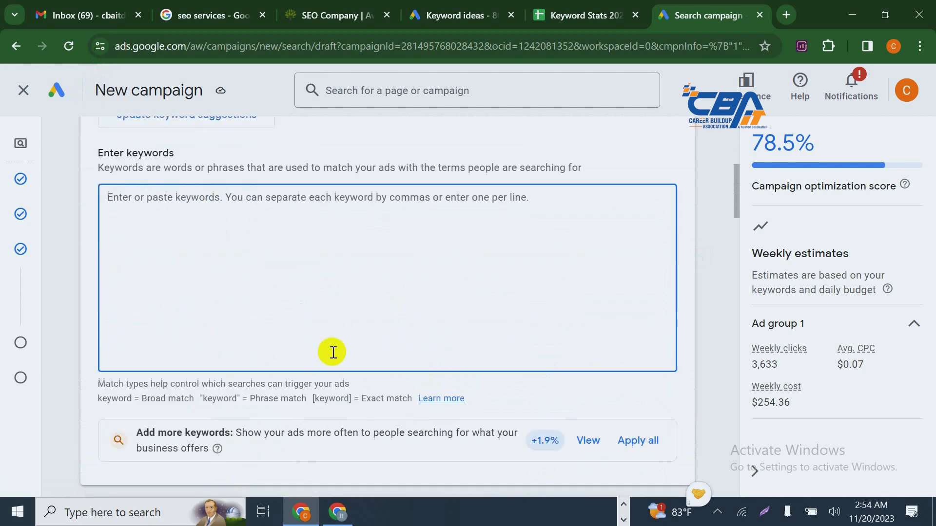
Return to the Keyword Stats spreadsheet and select the first 20 keywords in cells A4:A23
click(560, 10)
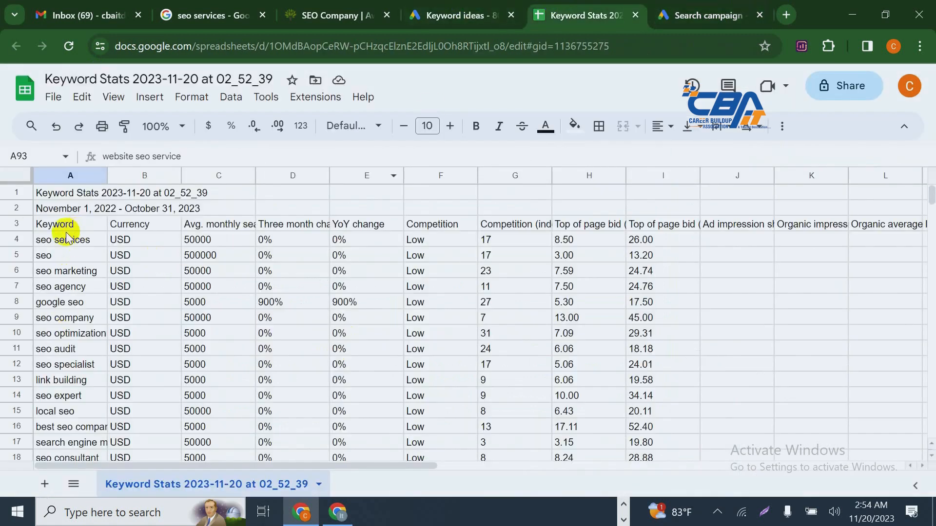
drag(61, 239, 69, 480)
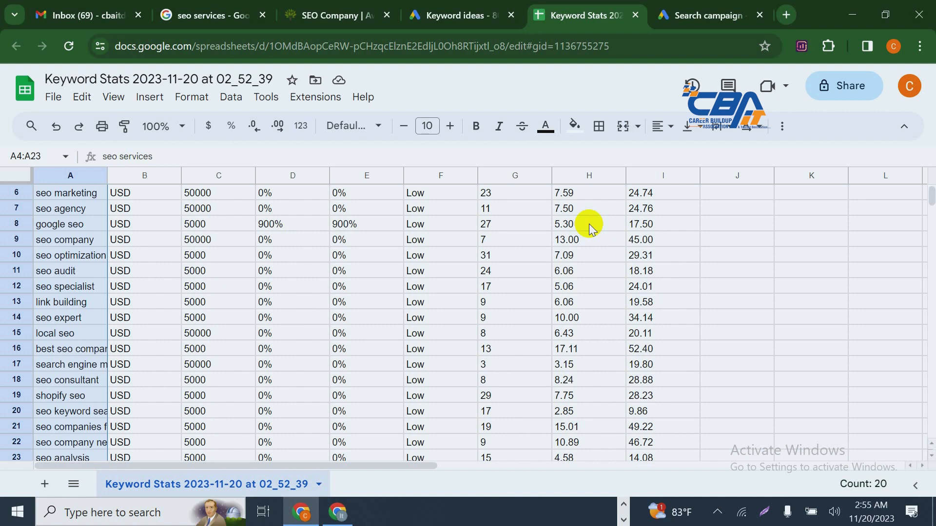
scroll(475, 259, up, 2)
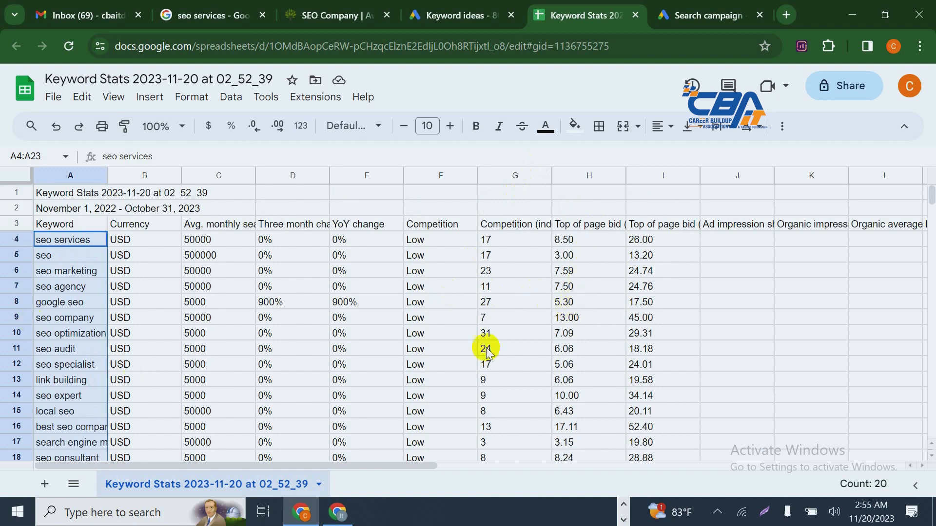
Examine the top of page bid values in columns H and I for the keywords in rows 4 to 16
click(601, 362)
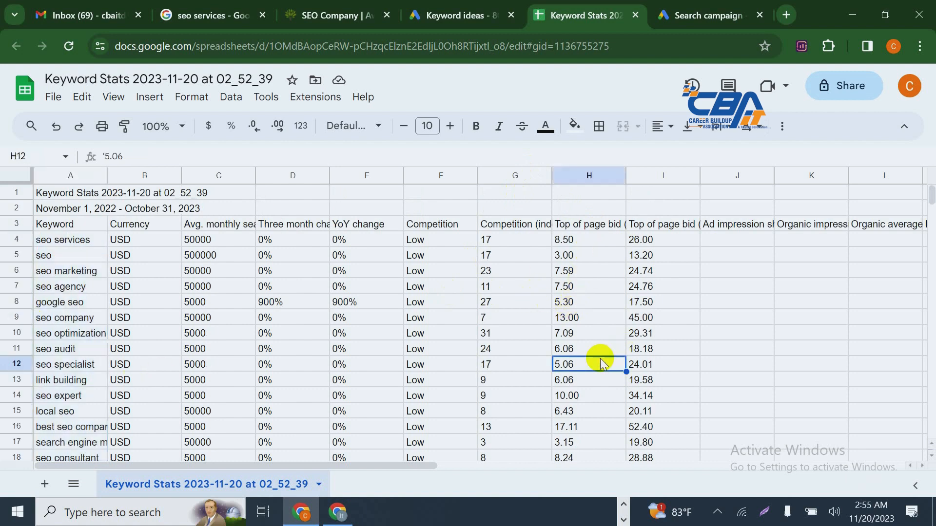
scroll(601, 363, down, 1)
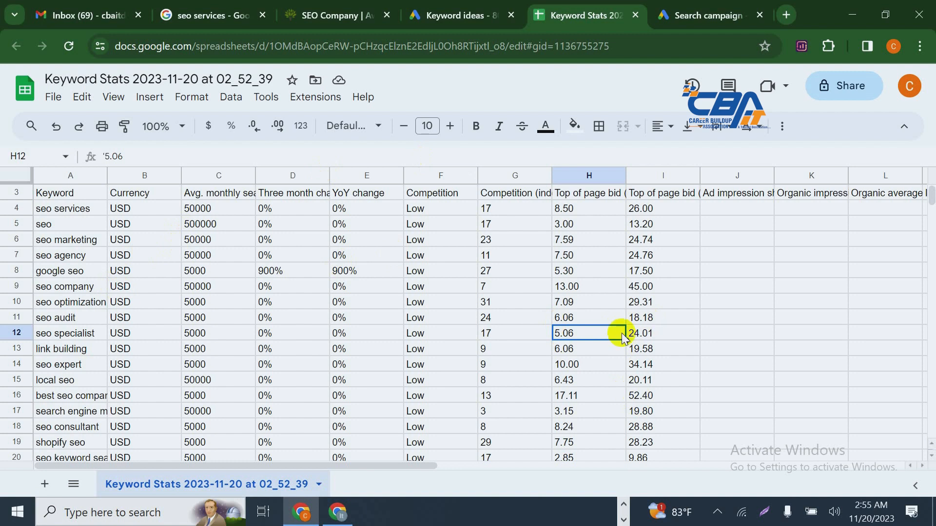
scroll(617, 341, up, 1)
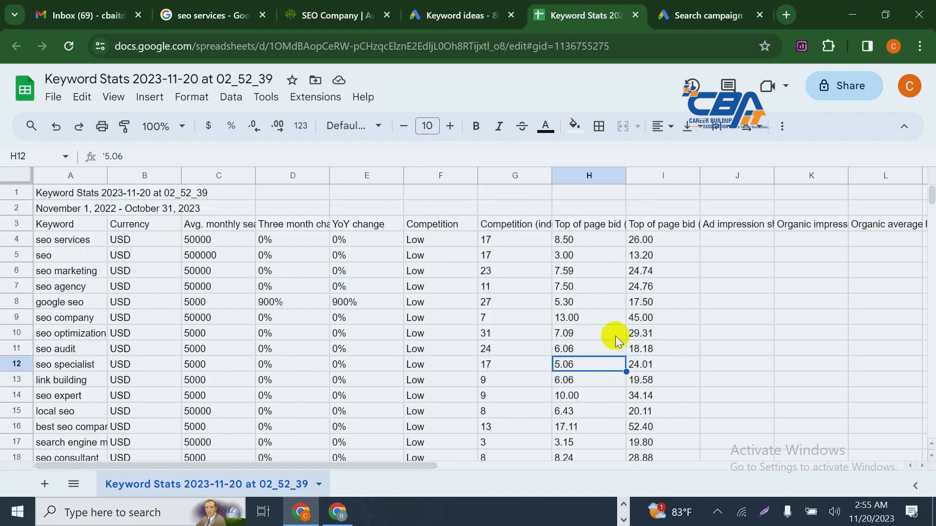
click(656, 243)
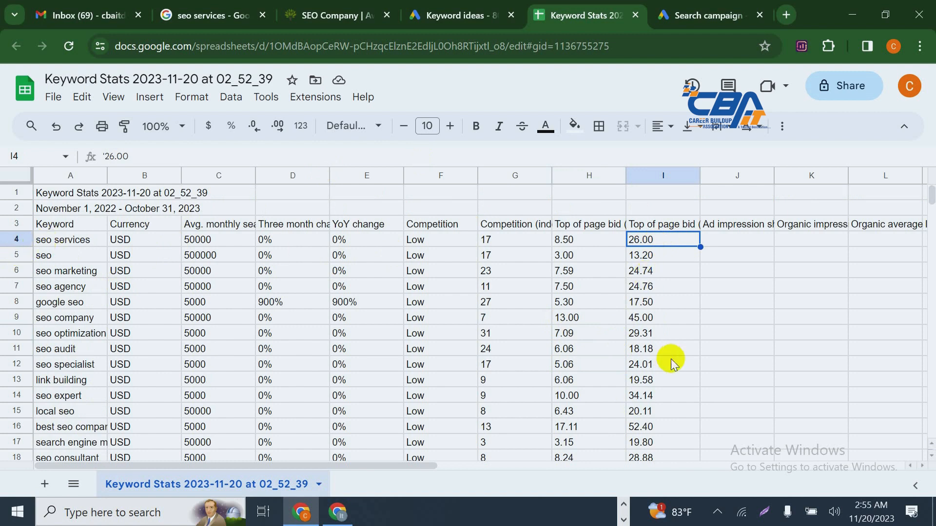
click(646, 334)
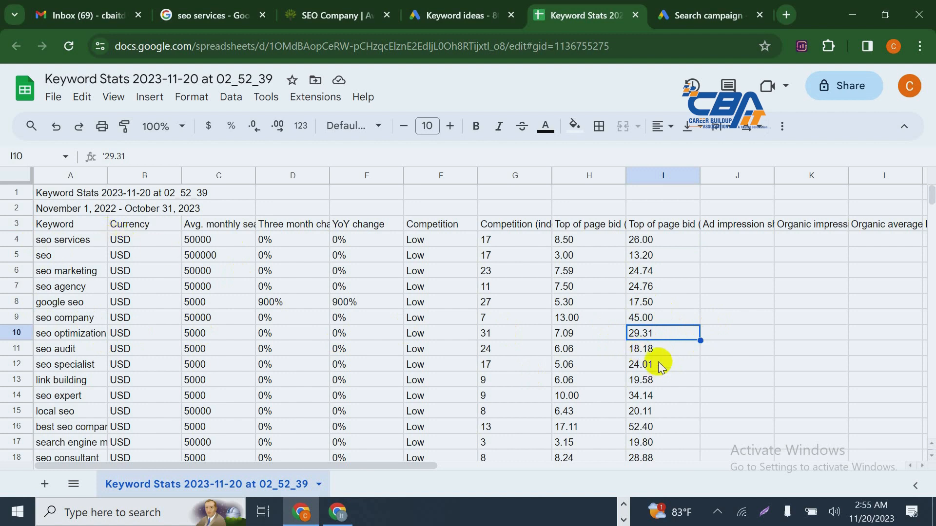
click(654, 319)
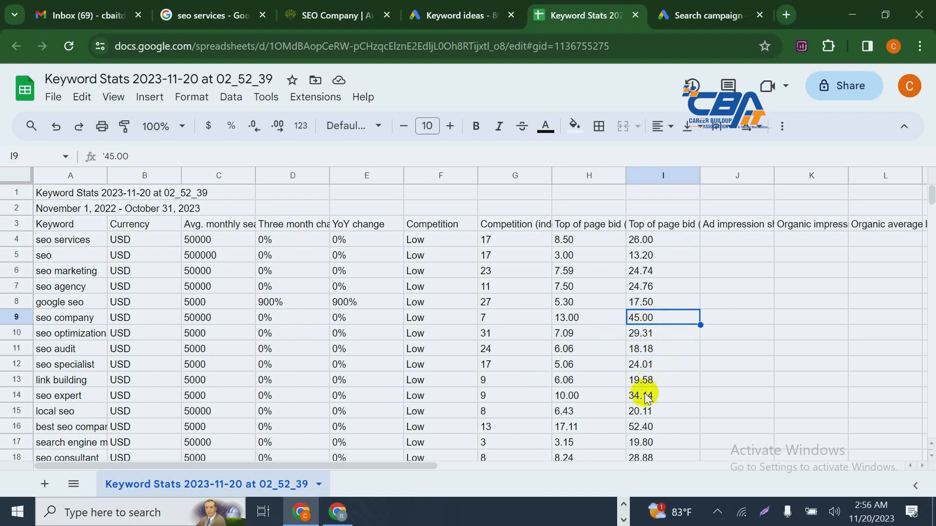
click(650, 431)
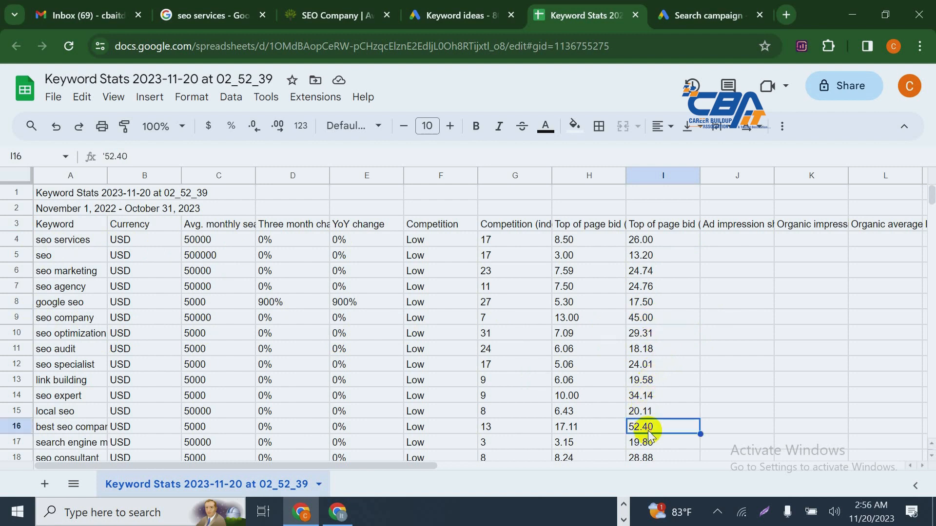
Open cell A16 to read the full keyword belonging to the bid in row 16
key(Home)
key(Down)
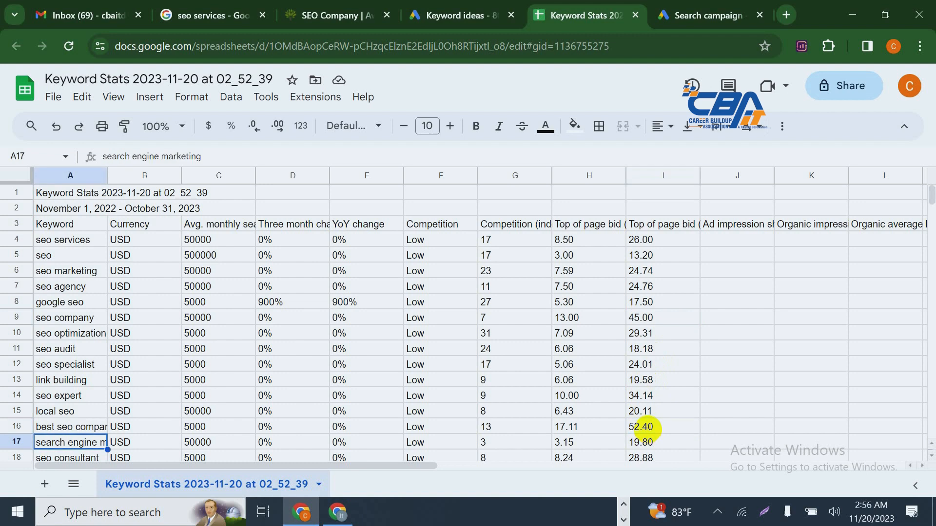
key(Up)
key(Return)
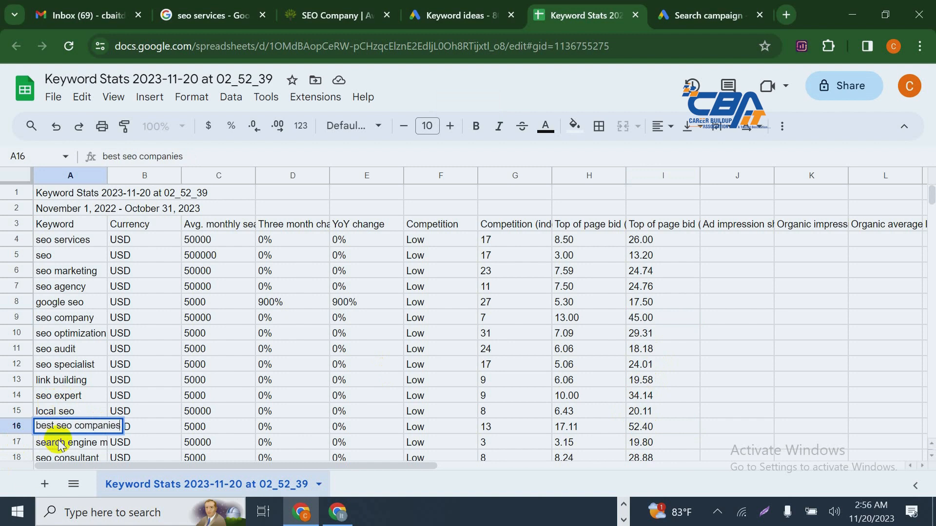
Look further down column I for costly bids, compare the bid in I104 with its keyword in A104, and return to the list's header row
scroll(644, 332, down, 3)
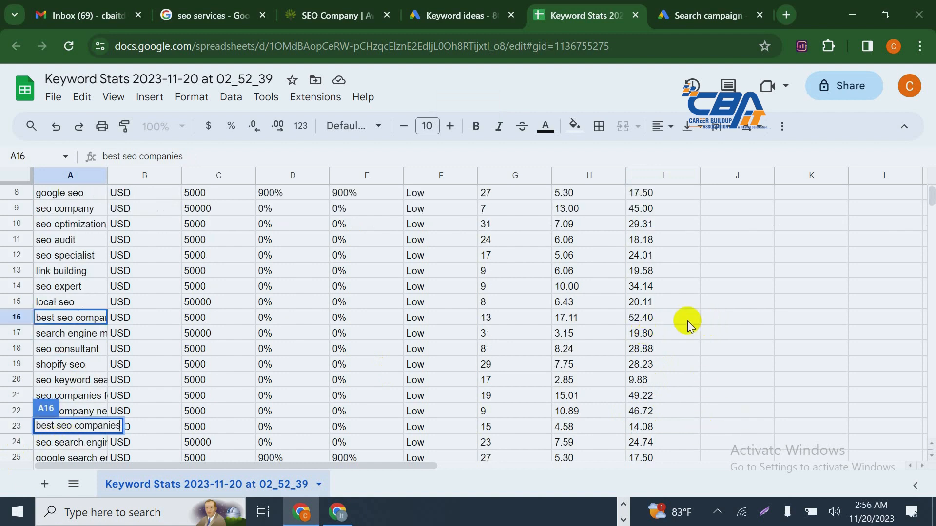
scroll(686, 321, down, 9)
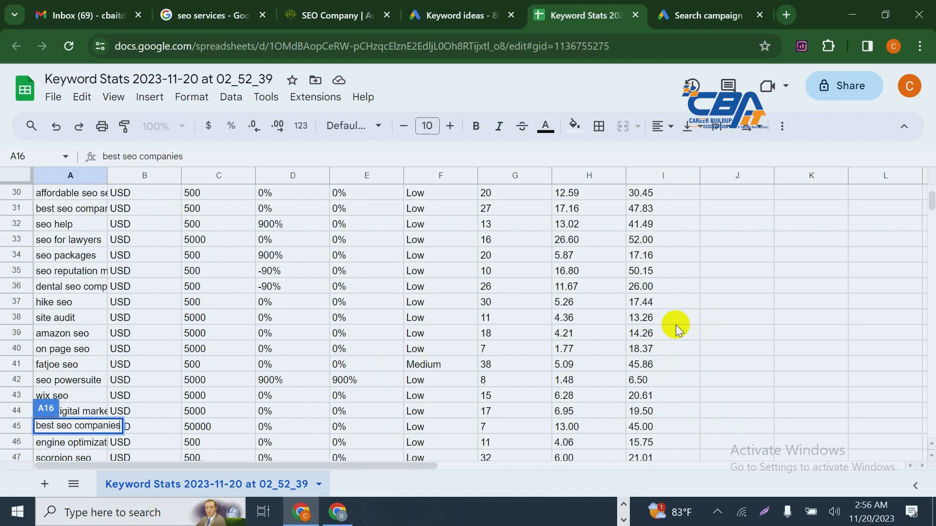
scroll(677, 329, down, 15)
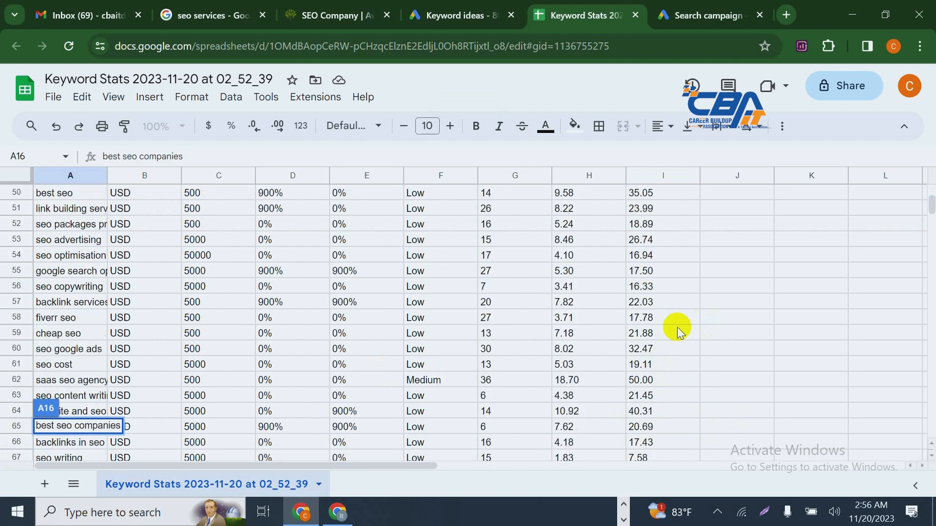
scroll(639, 342, down, 9)
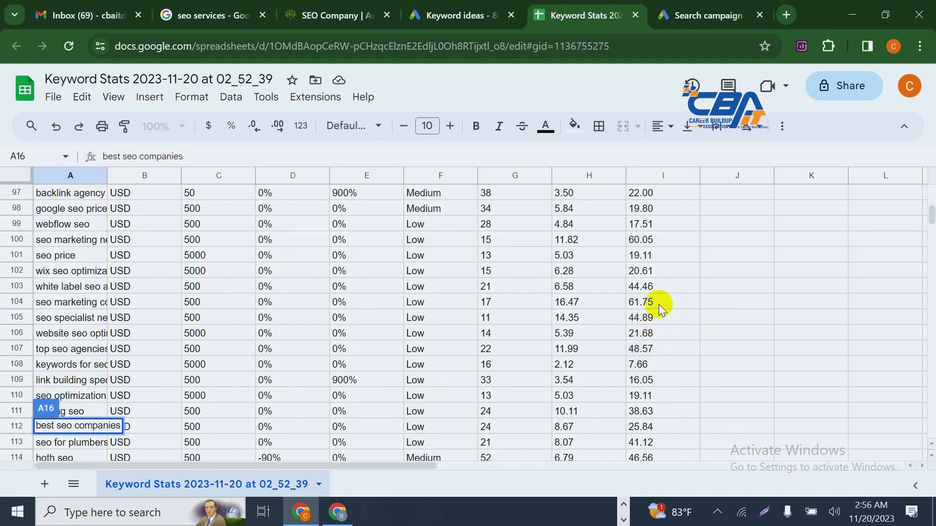
click(659, 303)
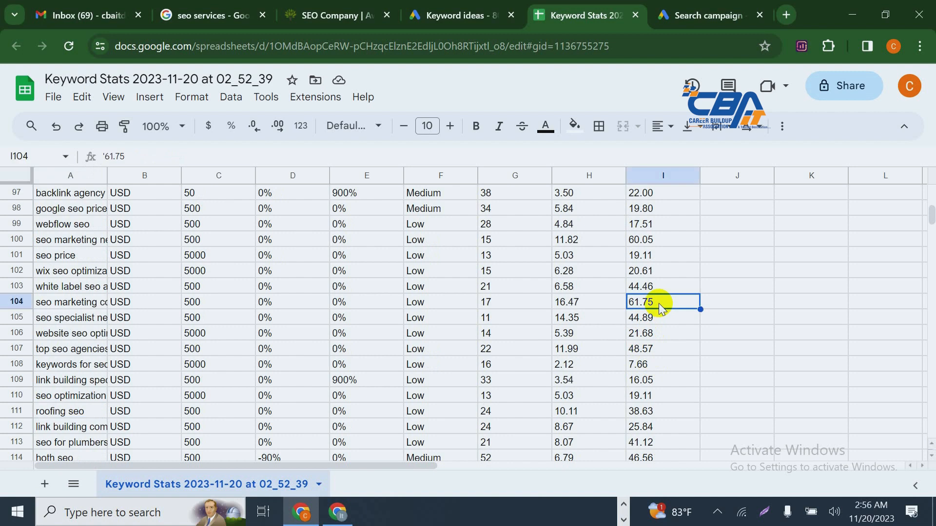
click(89, 301)
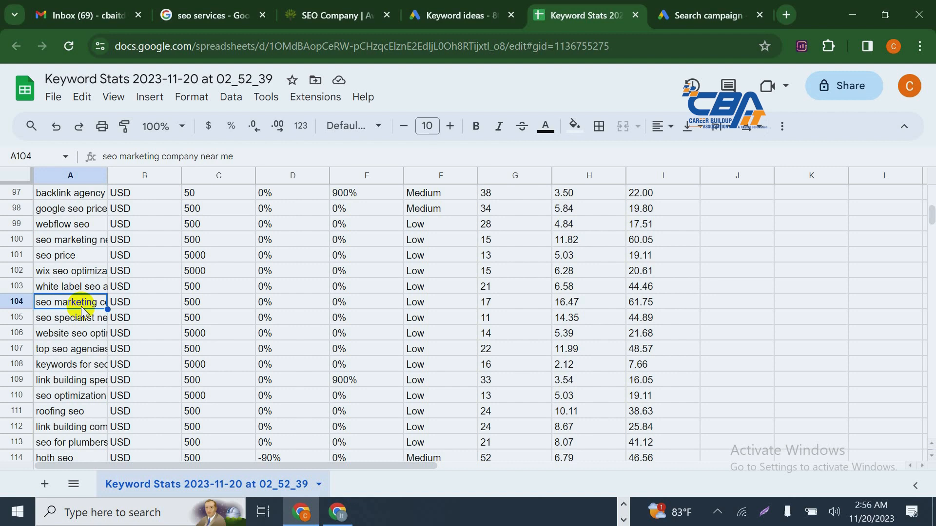
click(651, 304)
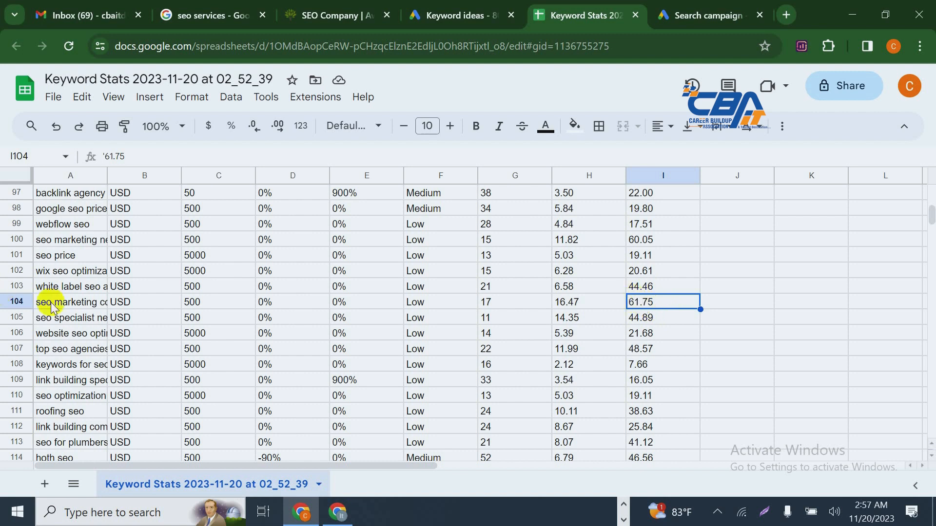
scroll(68, 312, up, 10)
scroll(68, 312, up, 15)
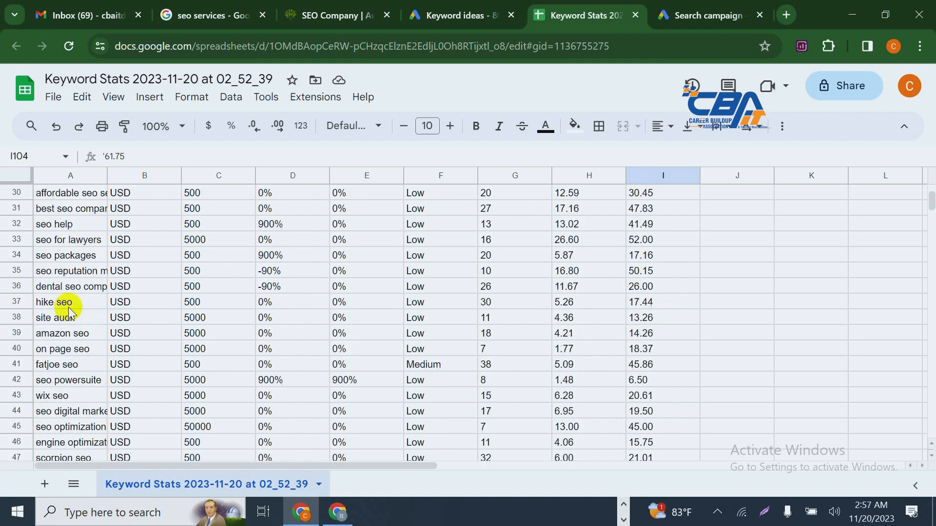
scroll(68, 312, up, 6)
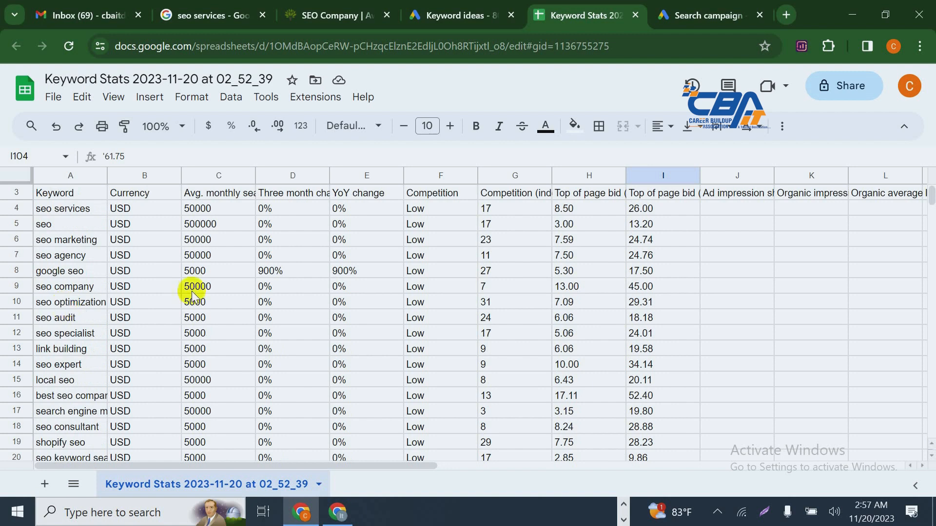
Copy the keywords in cells A4:A51 of the Keyword Stats spreadsheet
scroll(268, 383, up, 1)
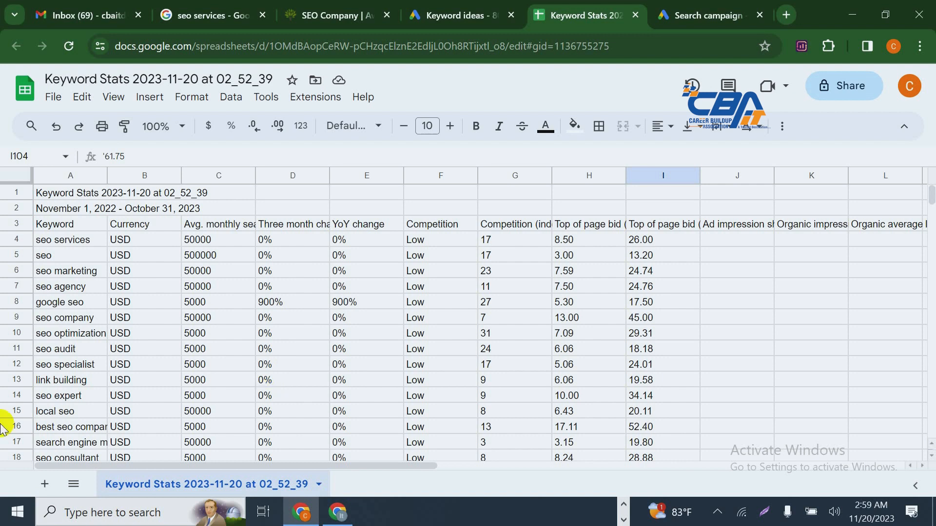
scroll(371, 372, down, 8)
scroll(372, 372, up, 8)
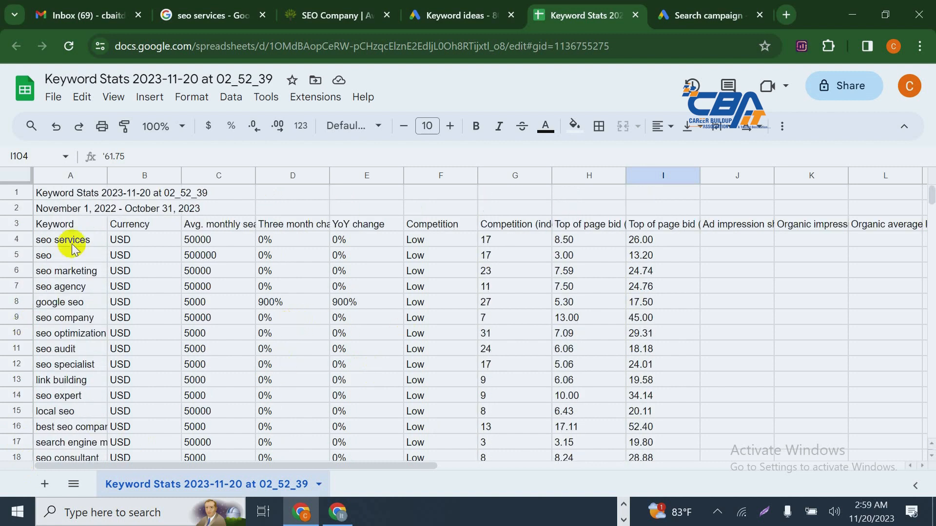
drag(69, 239, 79, 268)
right_click(80, 269)
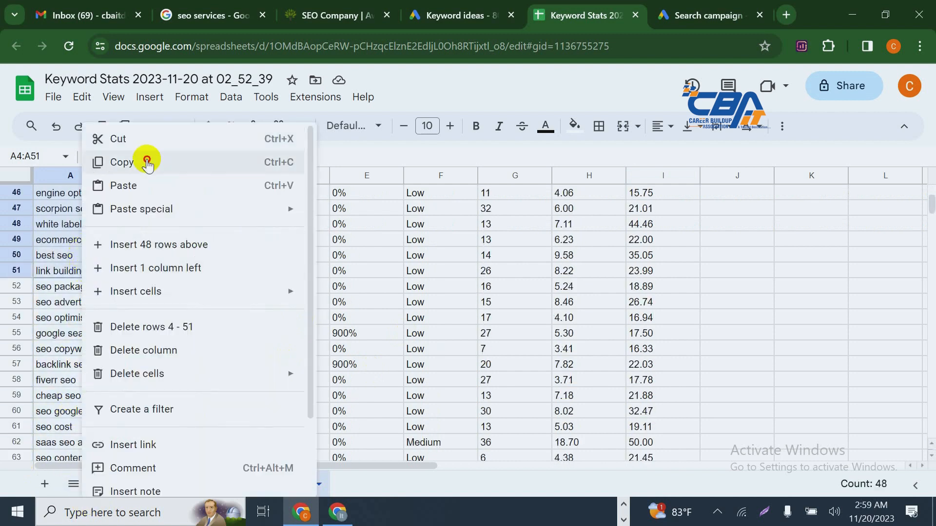
click(147, 164)
Switch to the Google Ads search campaign draft and paste the copied keywords into Ad group 1's empty keyword list
click(700, 9)
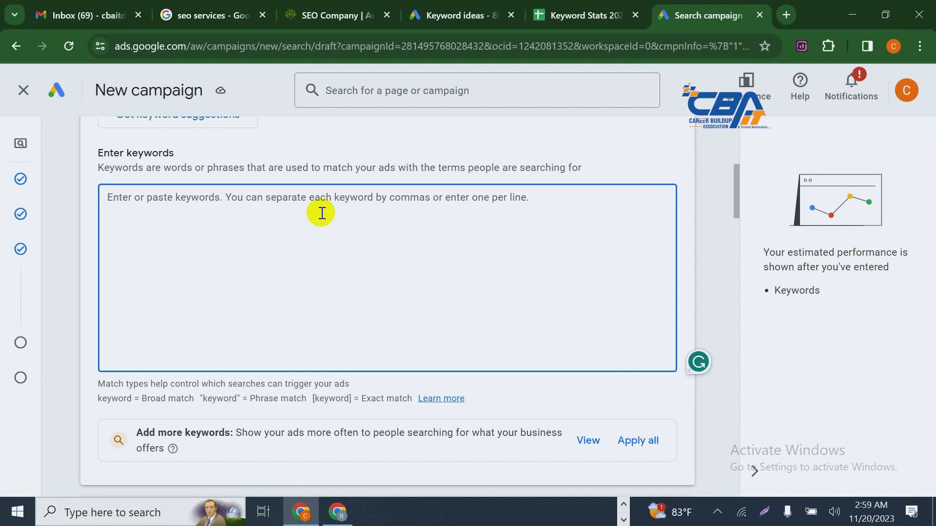
key(ctrl+v)
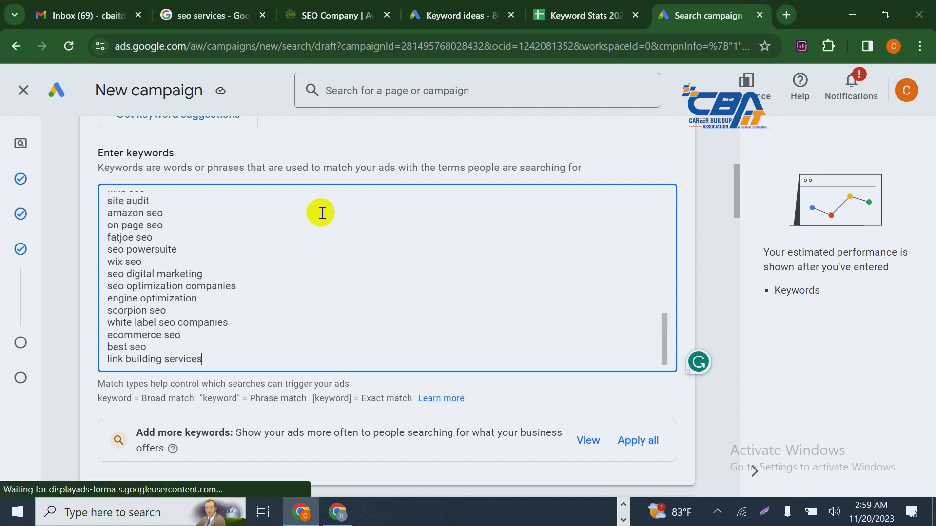
scroll(237, 338, up, 2)
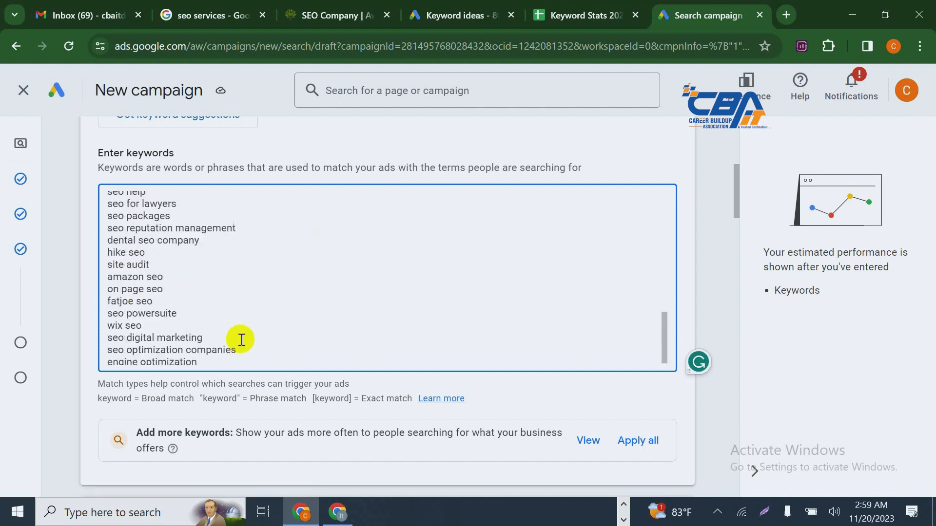
Review the pasted keyword list from start to end, along with the campaign optimization score and Ad group 1's weekly estimates
scroll(241, 335, down, 15)
scroll(310, 322, up, 10)
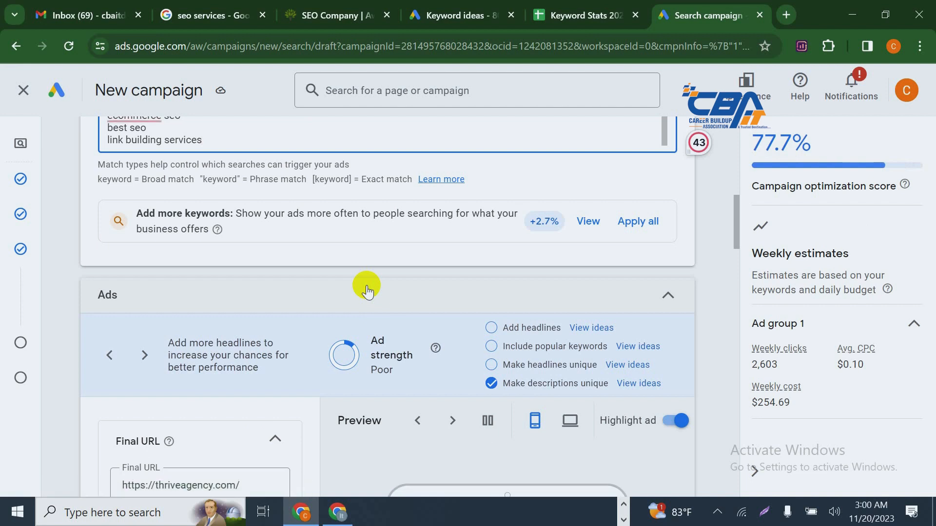
scroll(341, 286, up, 10)
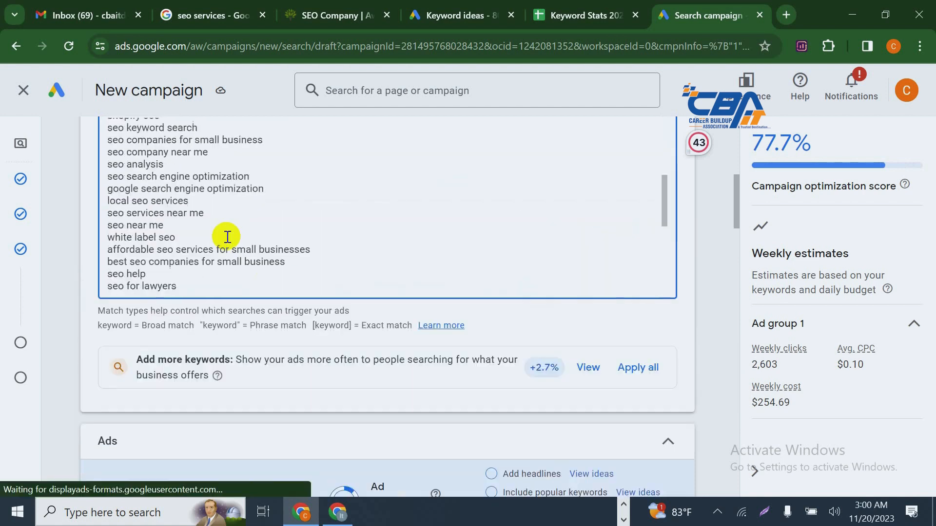
scroll(218, 254, up, 3)
scroll(223, 261, down, 5)
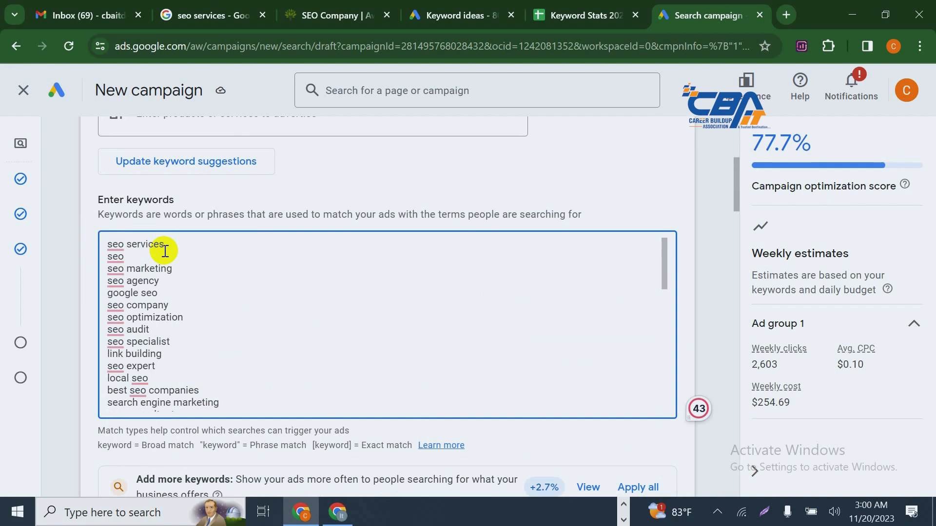
scroll(175, 293, down, 8)
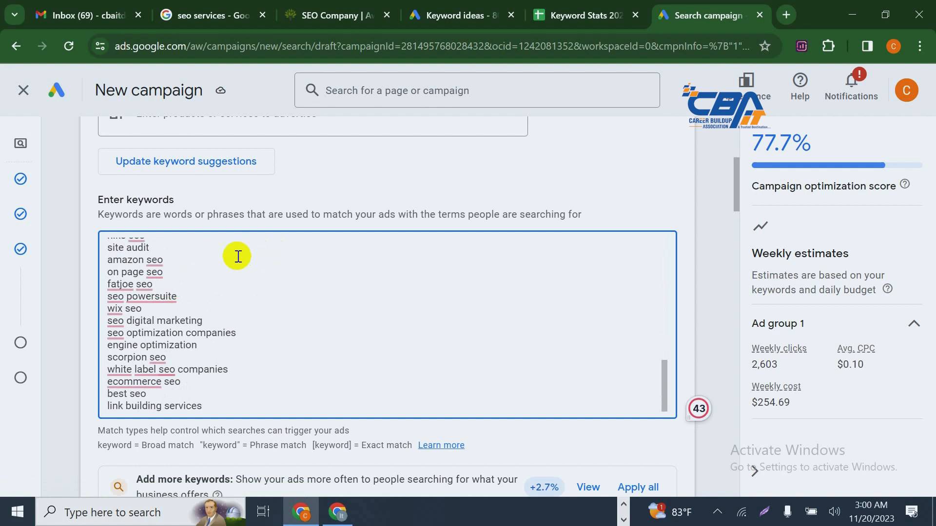
scroll(181, 327, up, 3)
scroll(180, 328, up, 3)
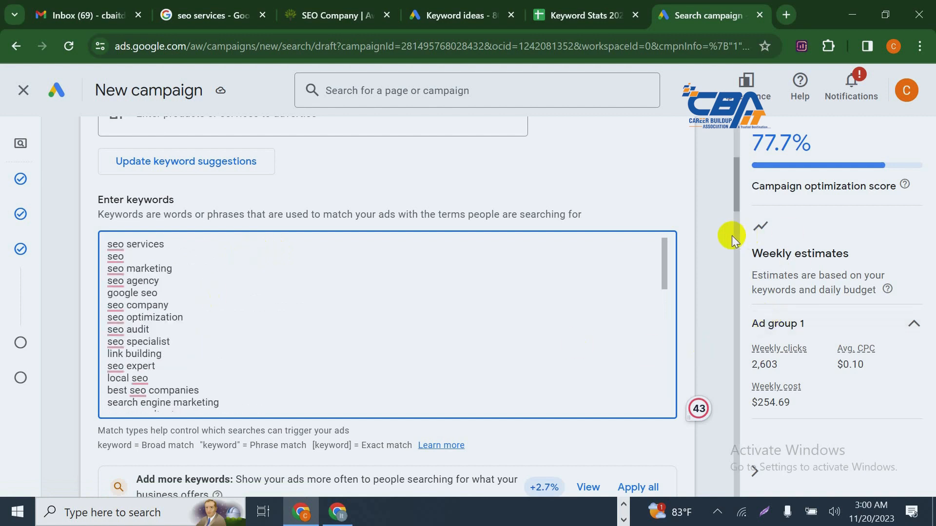
scroll(729, 235, up, 5)
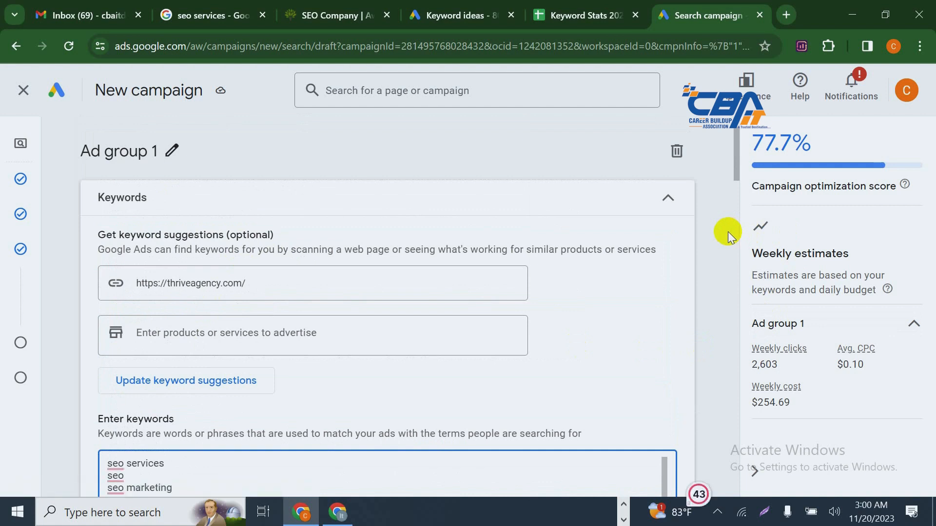
scroll(727, 232, down, 5)
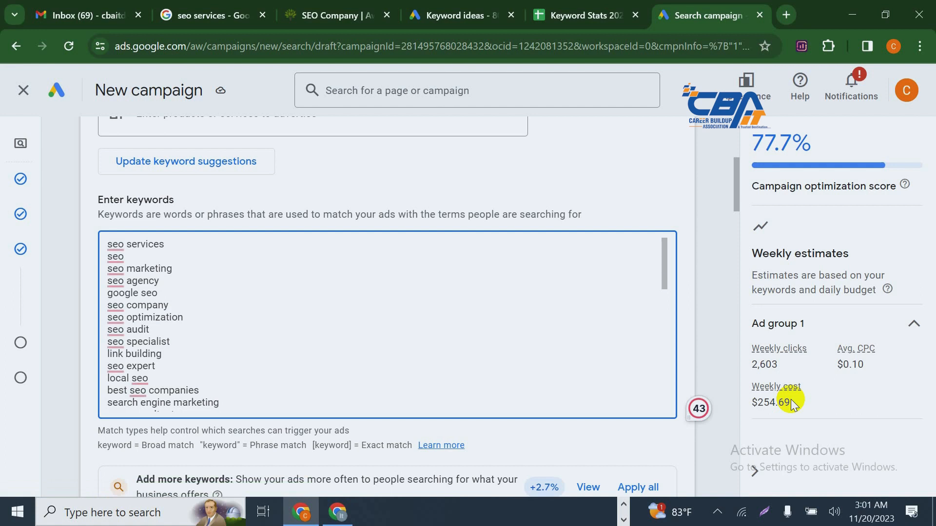
Apply all of the recommended additional keywords to Ad group 1
scroll(503, 343, down, 4)
scroll(543, 438, down, 2)
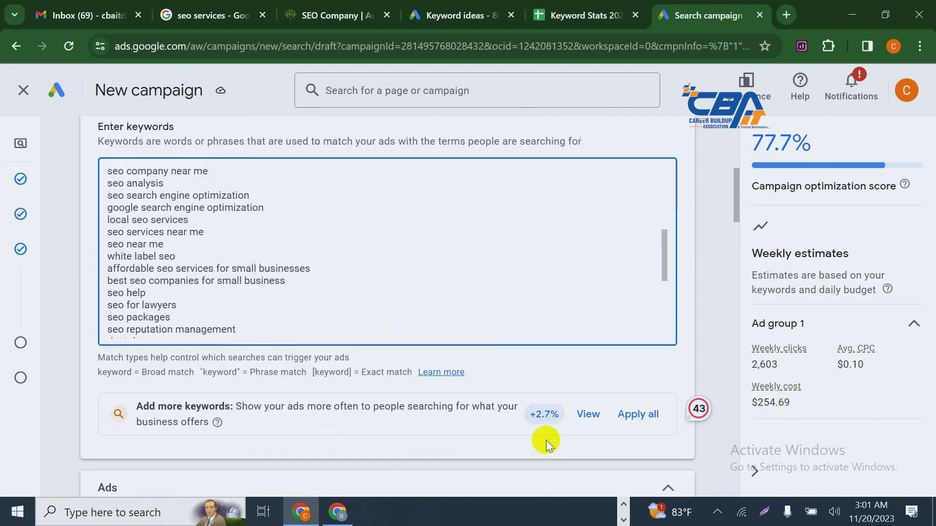
scroll(546, 441, down, 2)
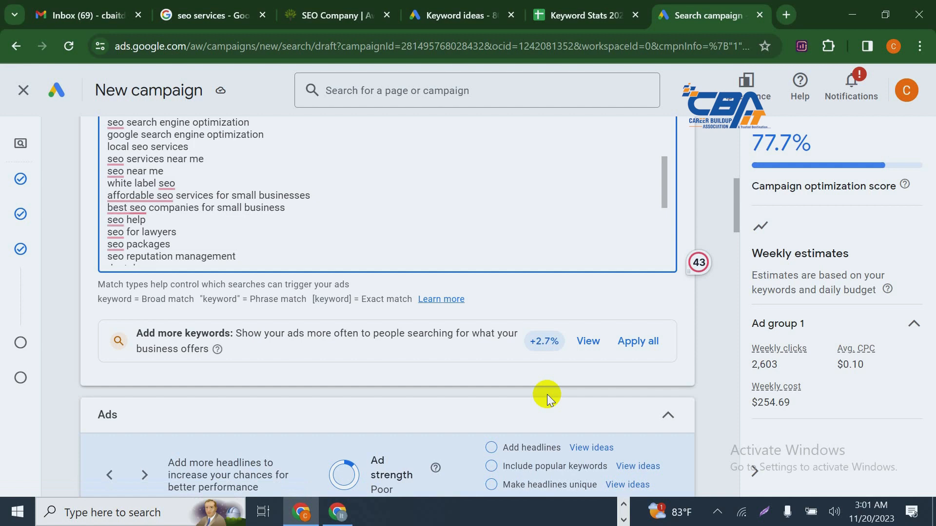
scroll(561, 371, down, 2)
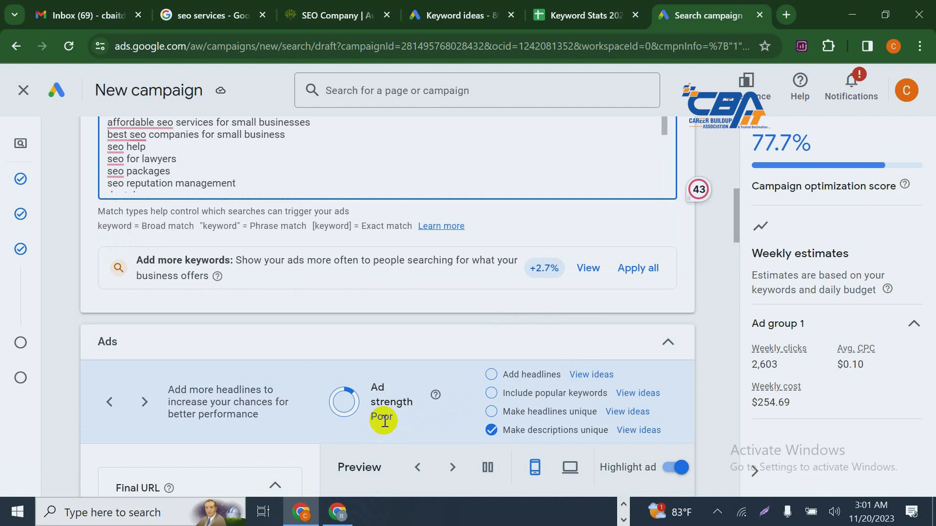
scroll(702, 304, up, 2)
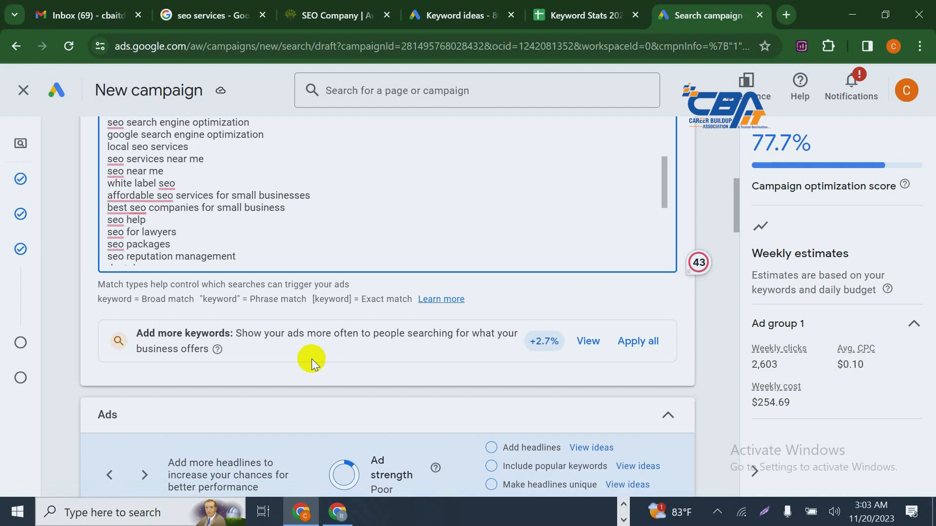
click(644, 343)
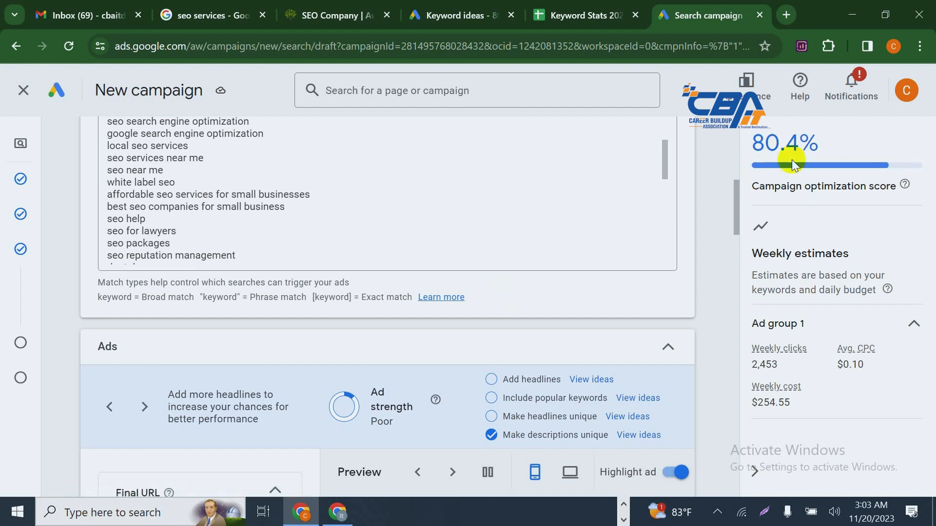
Highlight the keyword "seo services" at the start of the list and check the optimization score and weekly click and cost estimates
scroll(393, 202, up, 8)
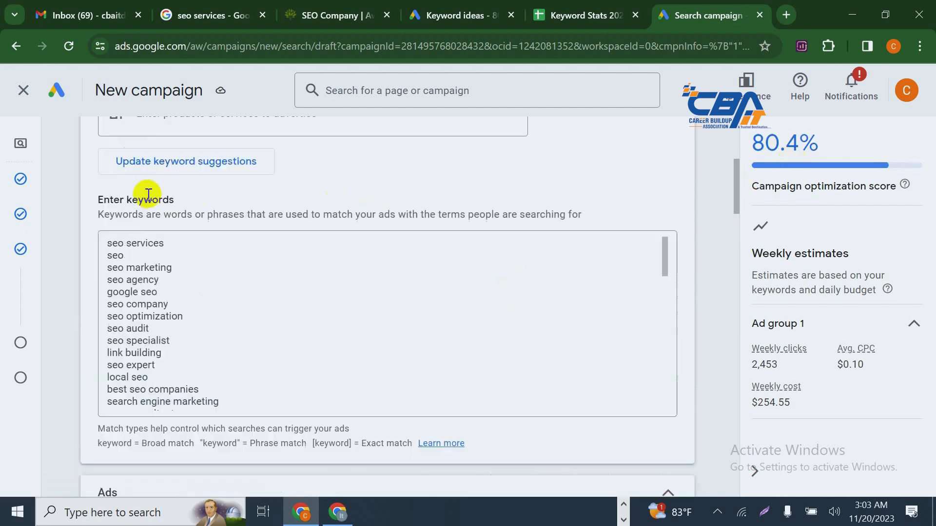
drag(188, 244, 75, 239)
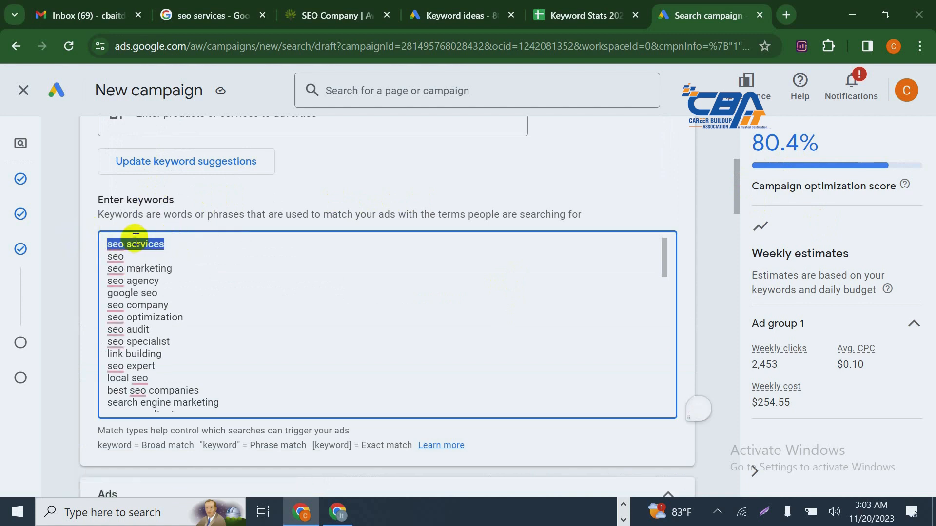
click(200, 245)
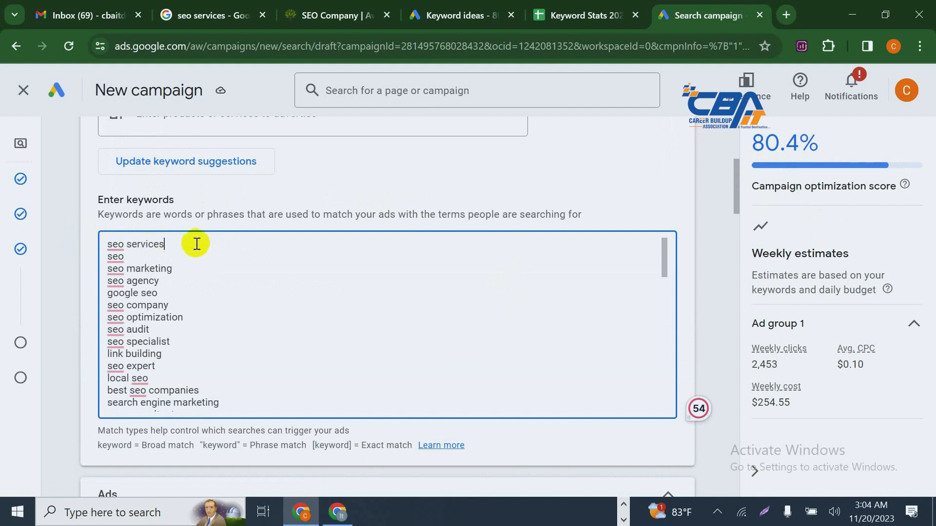
drag(200, 244, 79, 246)
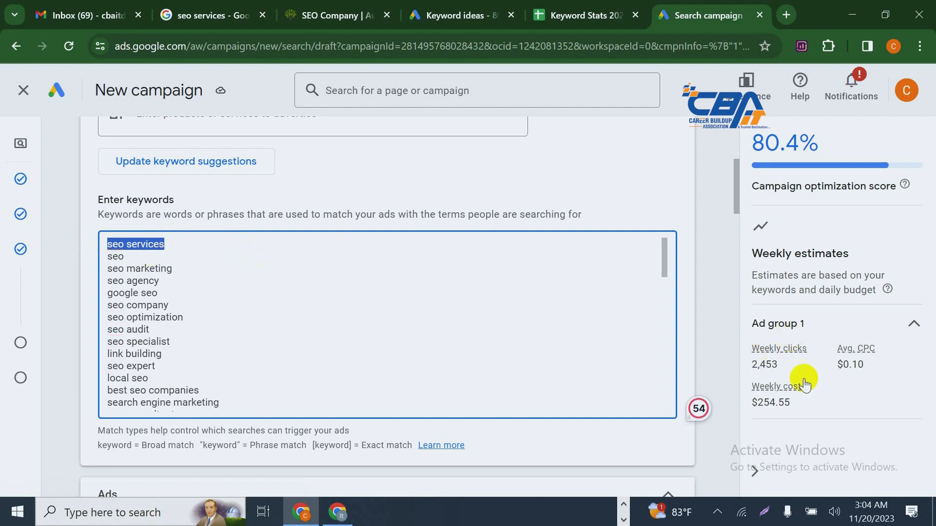
scroll(644, 420, down, 5)
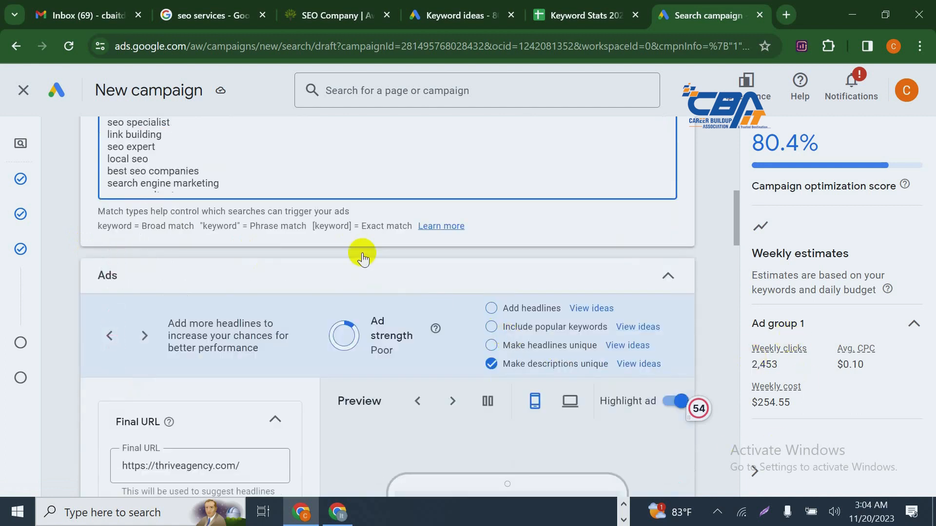
click(428, 147)
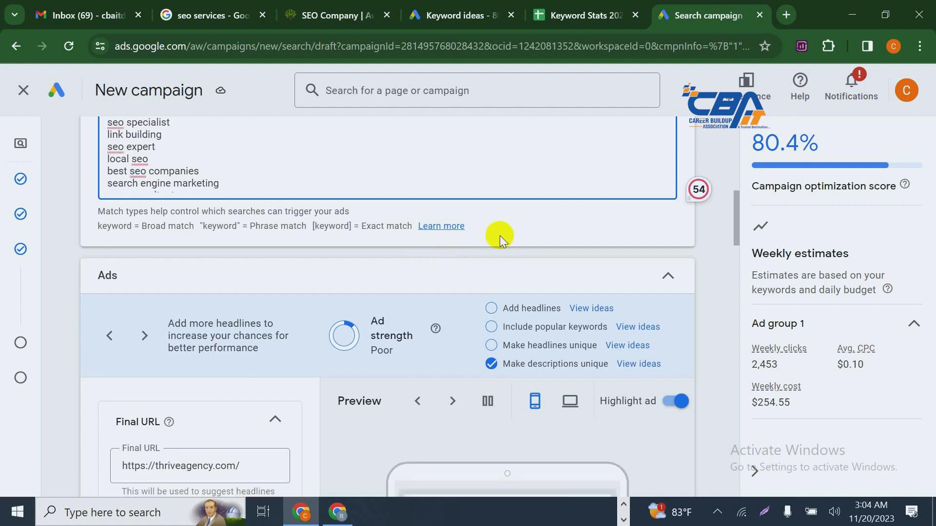
scroll(415, 258, up, 5)
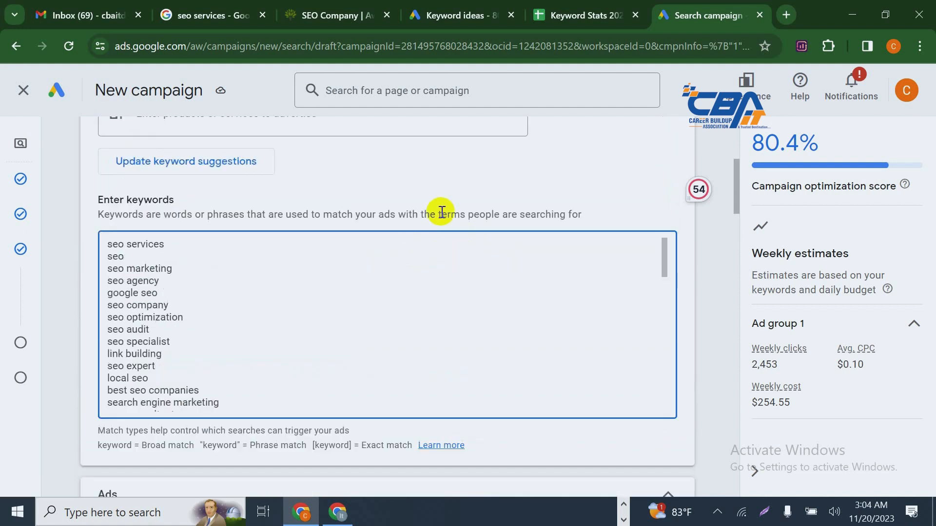
Look through the expanded keyword list and the ad's final URL, display path, headlines and descriptions, returning to the keywords
scroll(441, 212, down, 3)
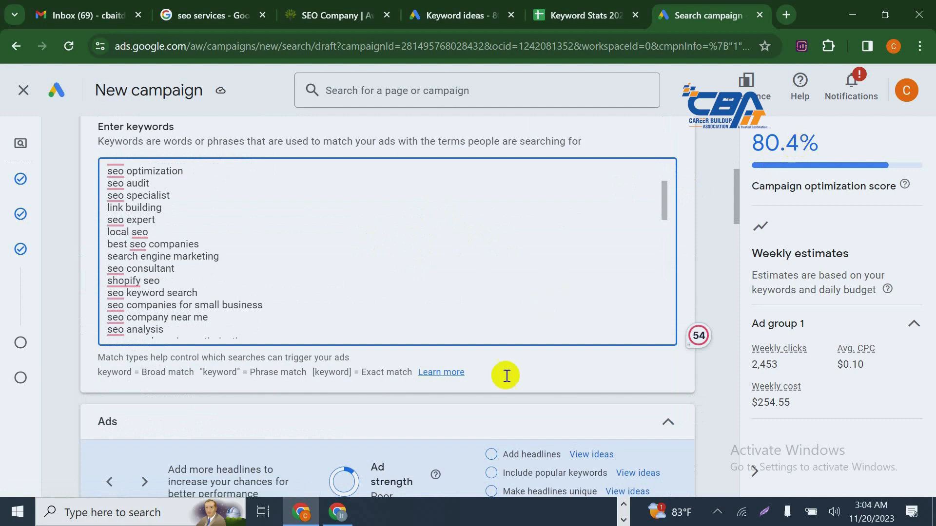
scroll(505, 374, down, 6)
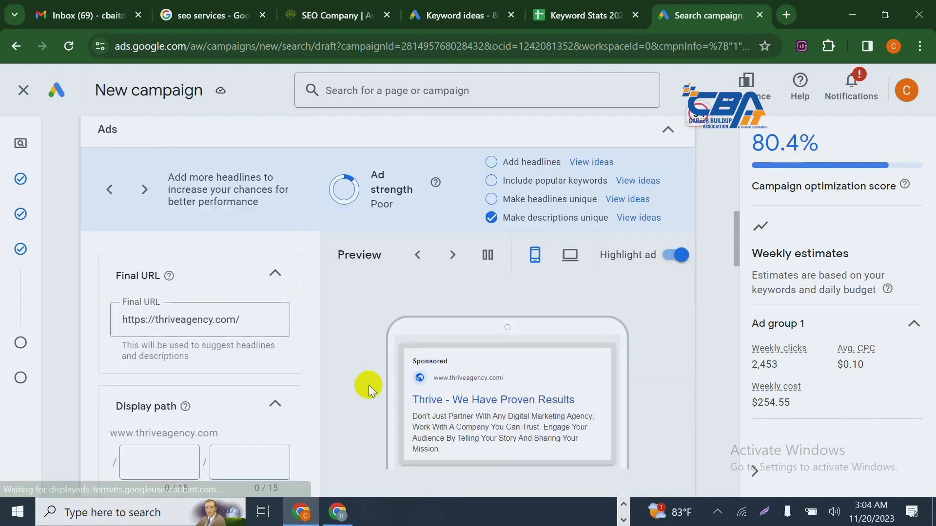
scroll(446, 234, up, 7)
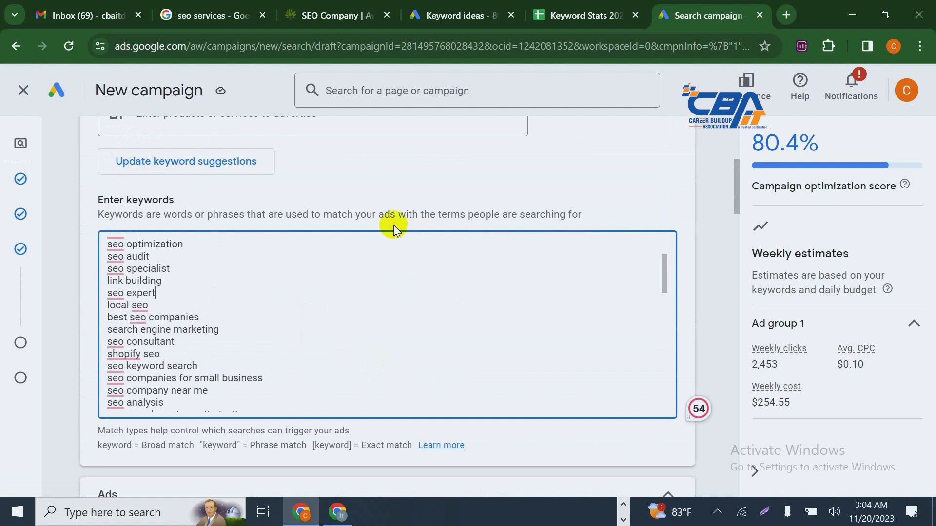
scroll(172, 262, up, 7)
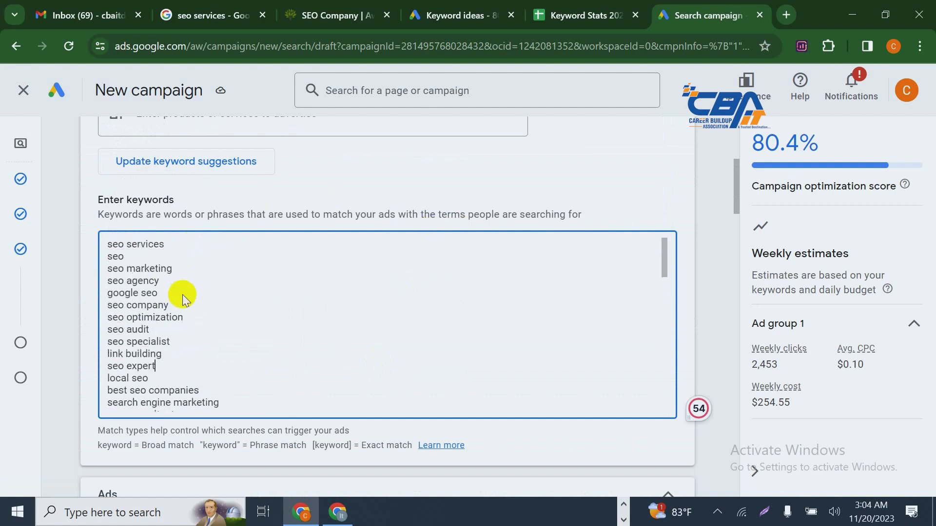
scroll(156, 355, down, 4)
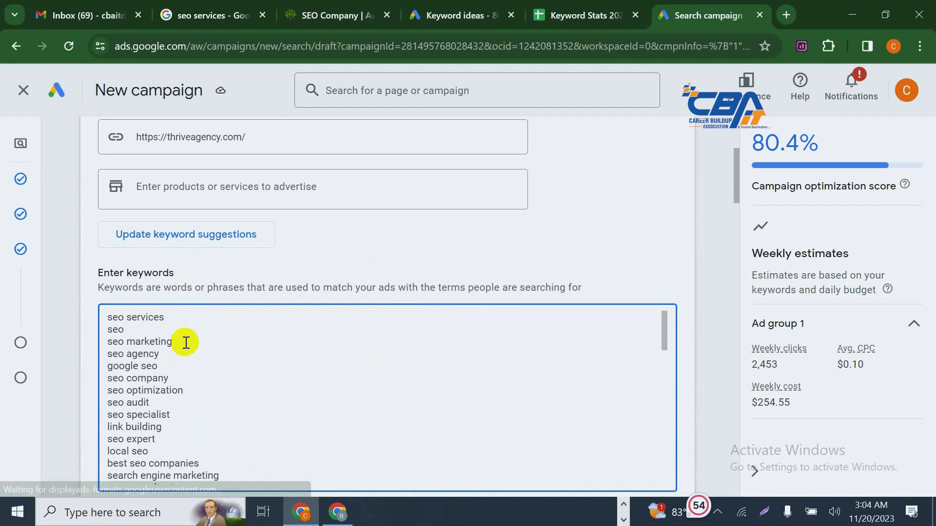
scroll(275, 343, down, 5)
scroll(273, 358, down, 10)
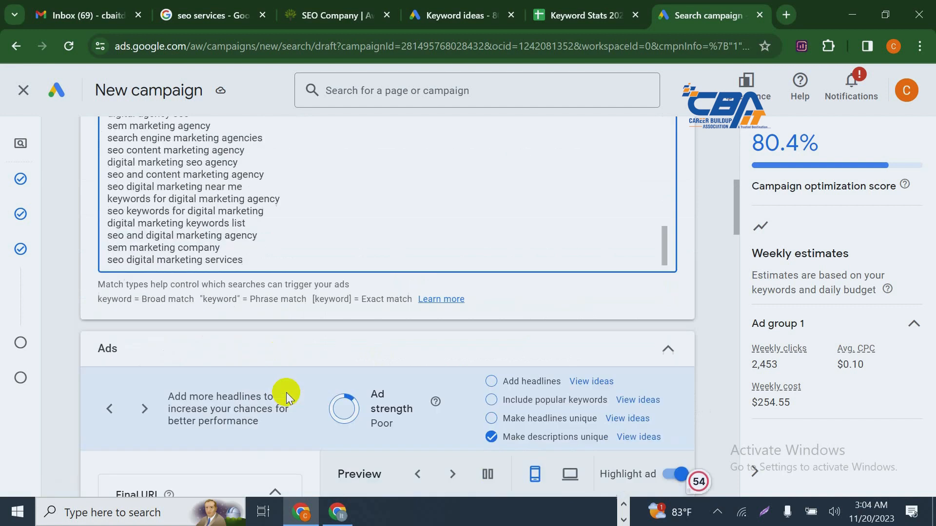
scroll(204, 370, down, 5)
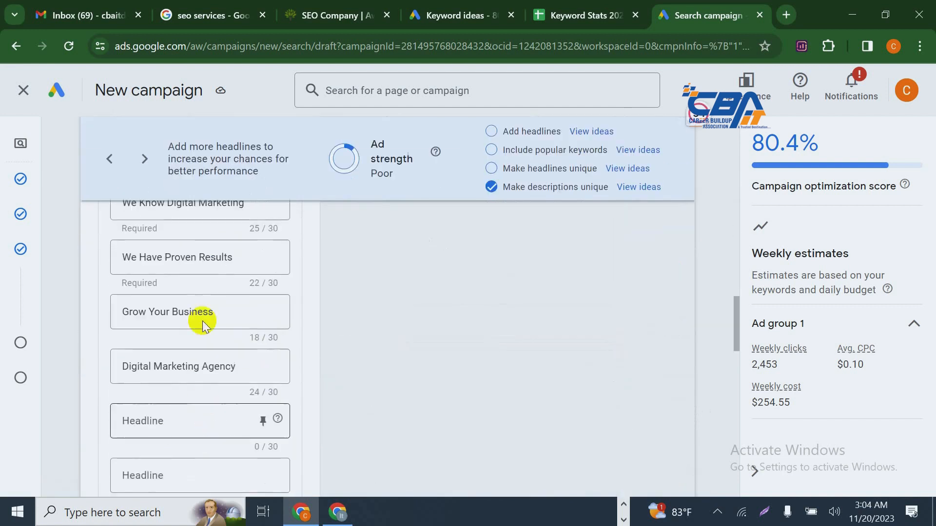
scroll(156, 435, down, 5)
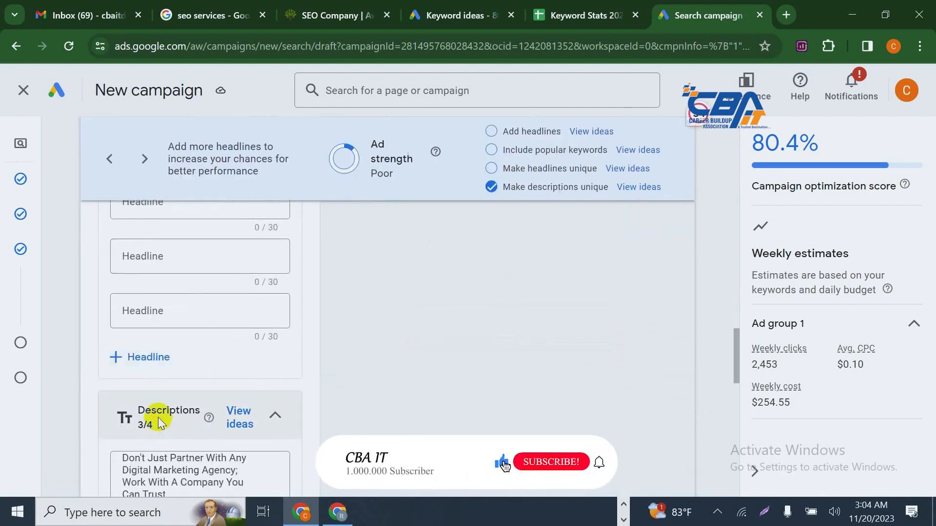
scroll(159, 420, up, 15)
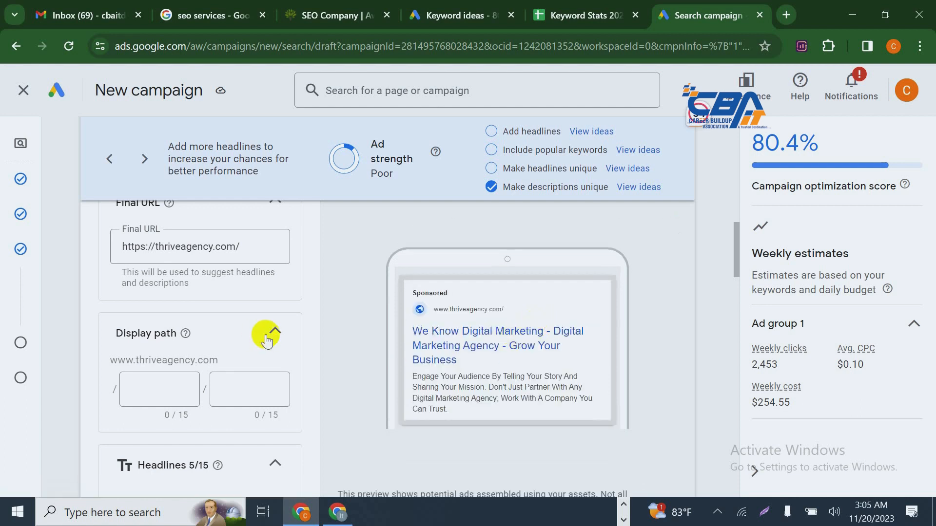
scroll(266, 342, up, 9)
scroll(266, 347, down, 3)
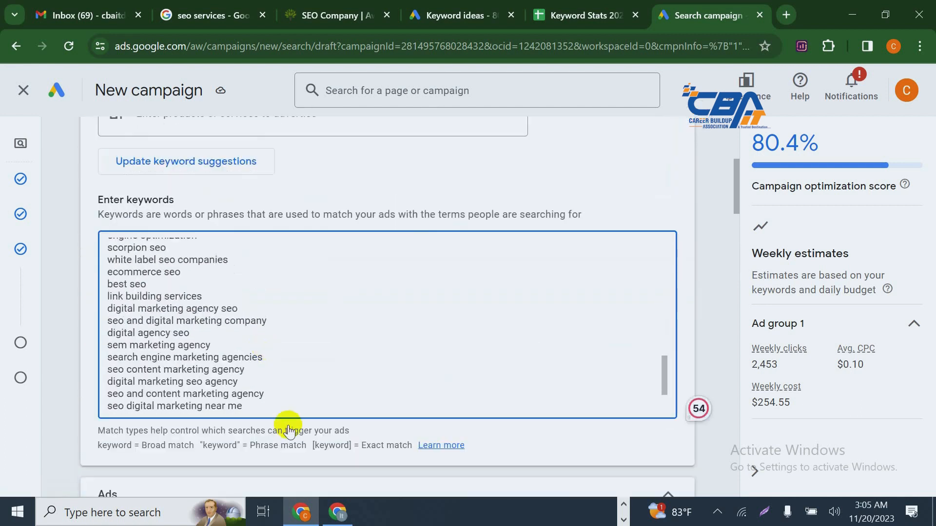
Examine the ad's final URL and its two display path fields in the Ads section
scroll(286, 424, down, 5)
scroll(307, 425, down, 1)
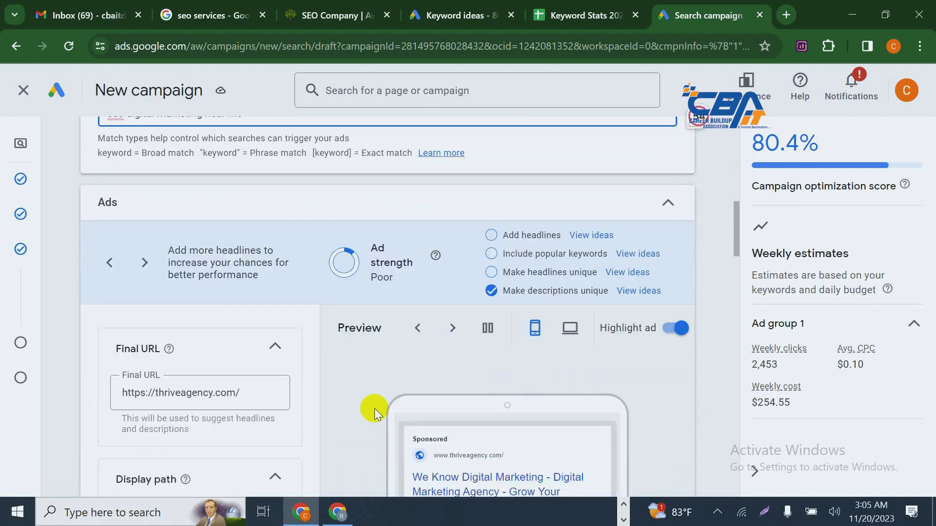
scroll(373, 410, down, 3)
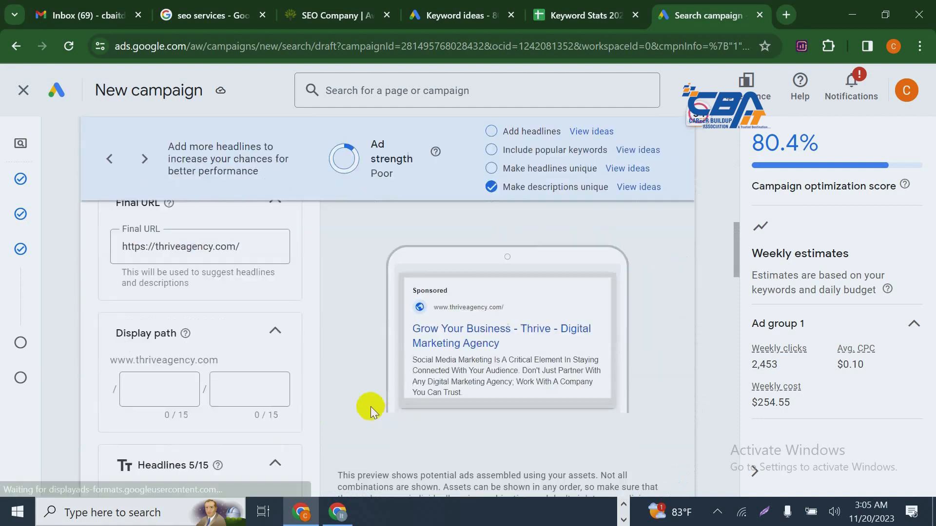
scroll(227, 411, up, 1)
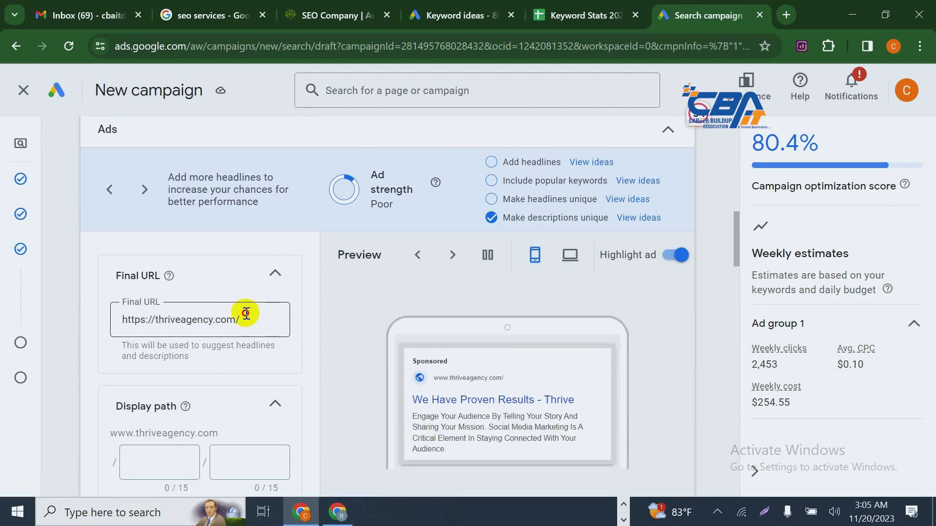
triple_click(246, 314)
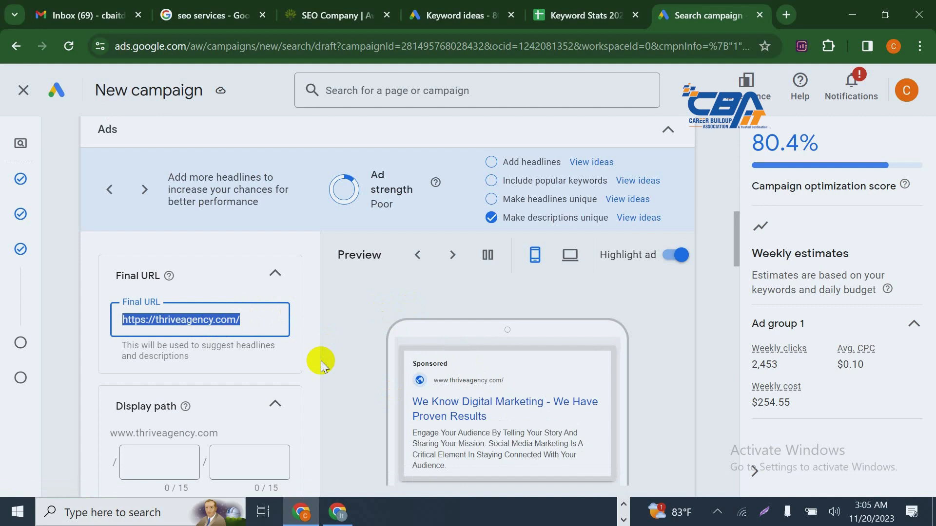
scroll(314, 360, down, 3)
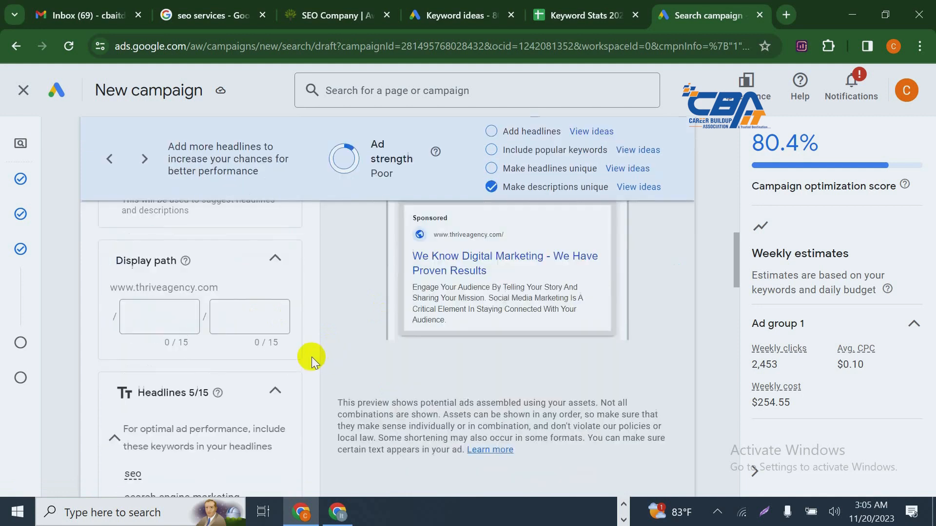
click(186, 316)
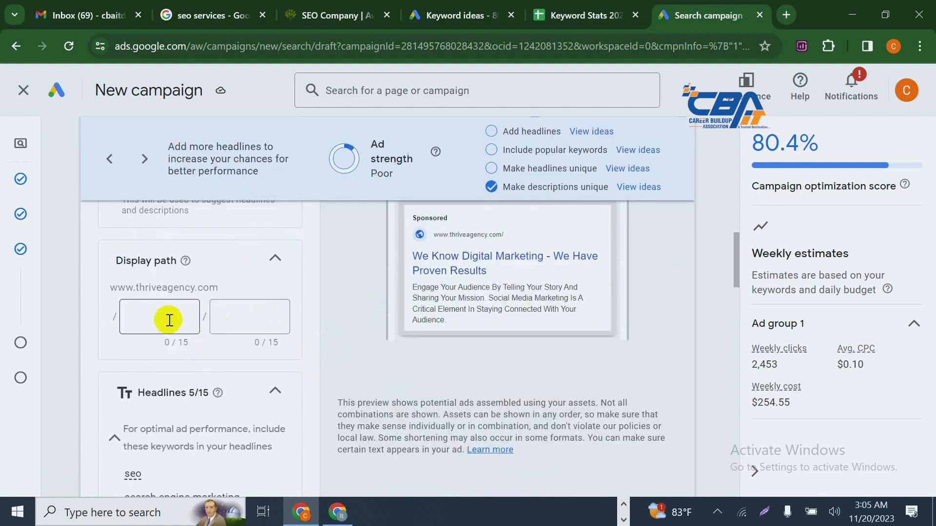
click(275, 319)
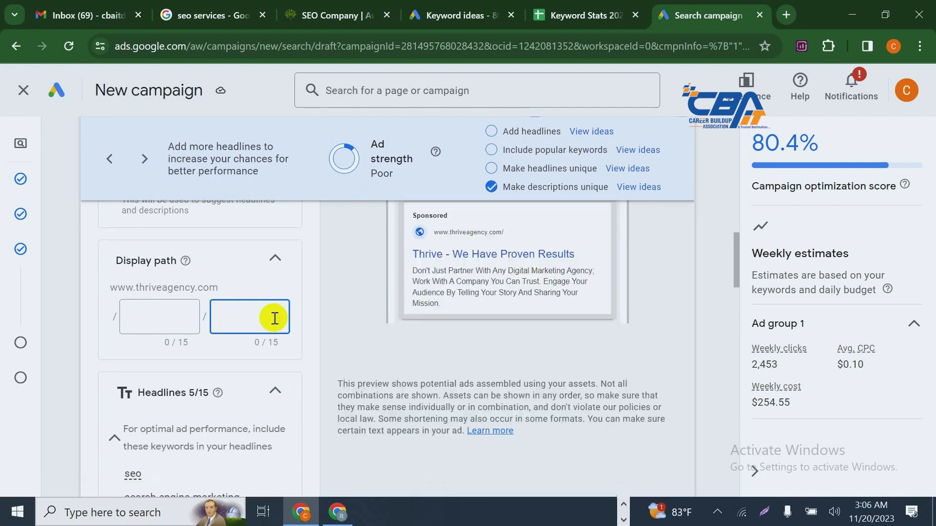
Compare the ad's mobile and desktop previews, then return to the mobile preview
scroll(372, 377, up, 3)
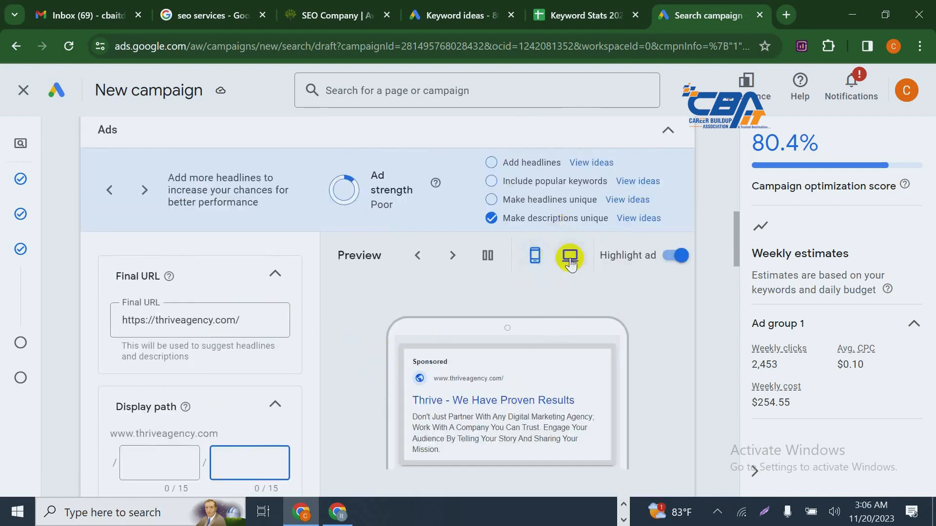
scroll(451, 324, down, 2)
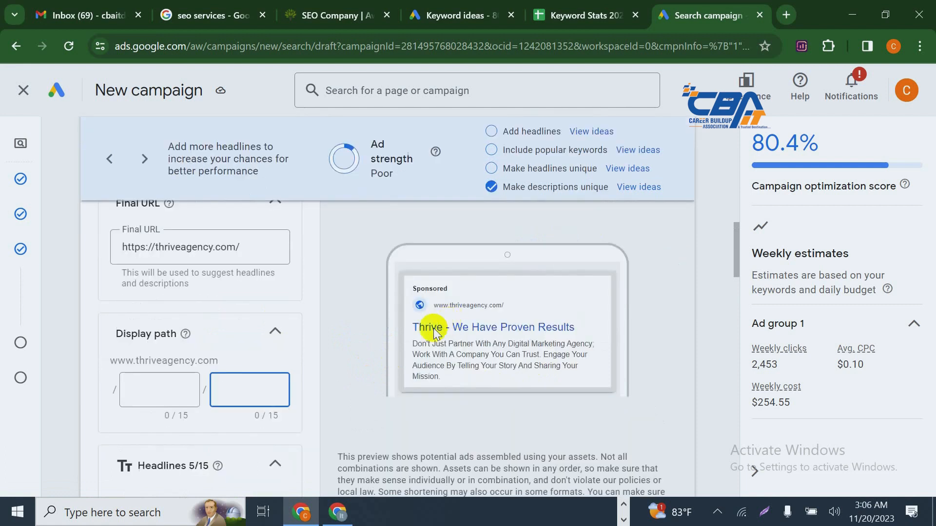
scroll(436, 333, up, 2)
click(535, 255)
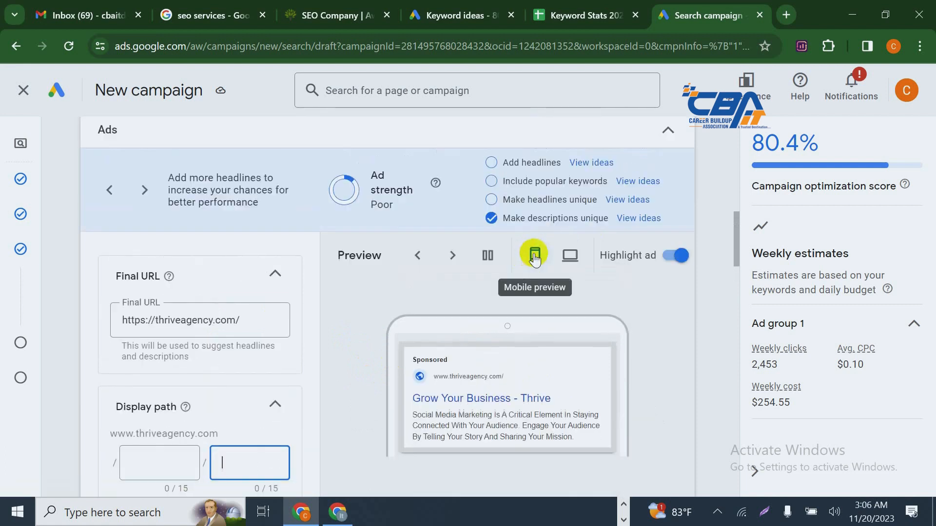
click(573, 255)
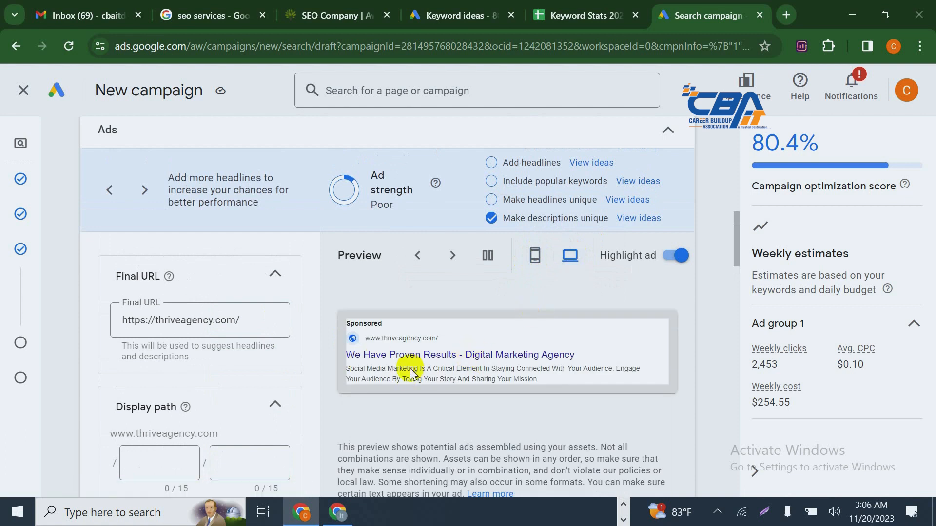
click(534, 255)
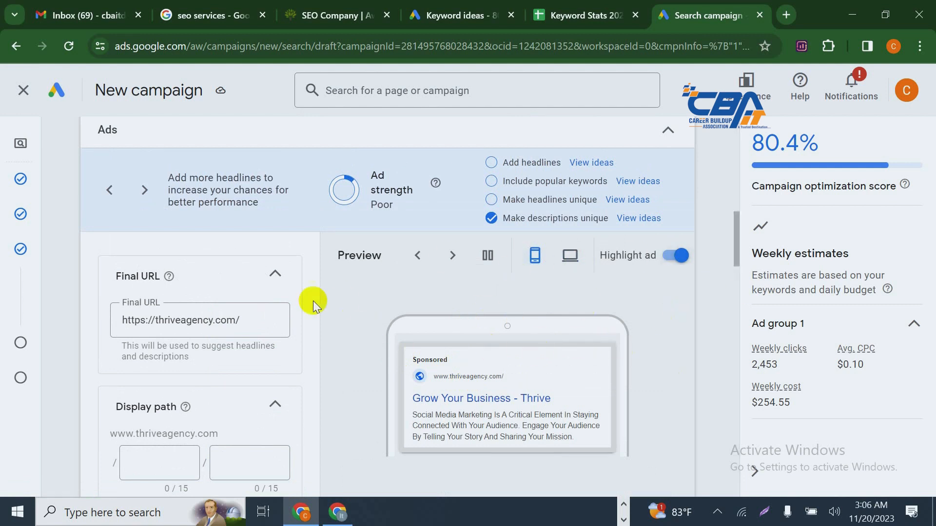
Look through the suggested headline keywords, the ad's headlines and its descriptions
scroll(189, 247, down, 3)
scroll(195, 250, down, 3)
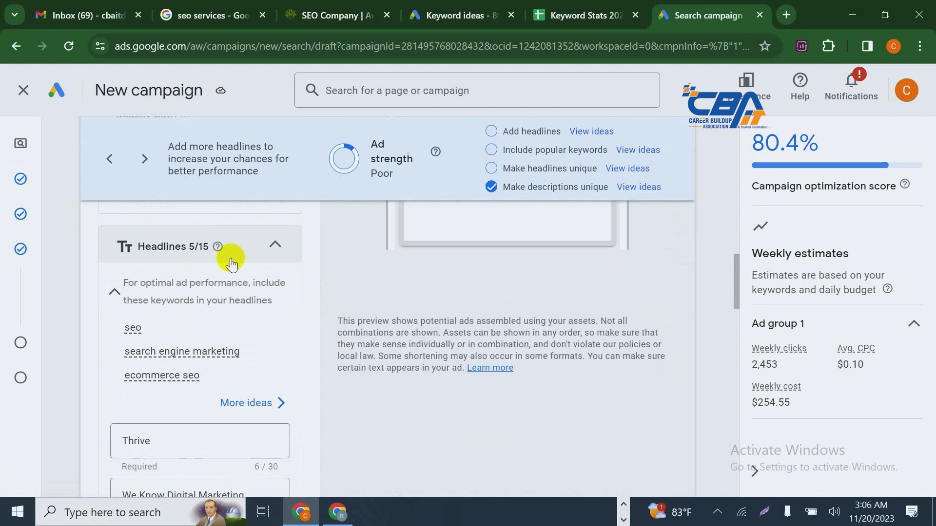
scroll(230, 262, down, 2)
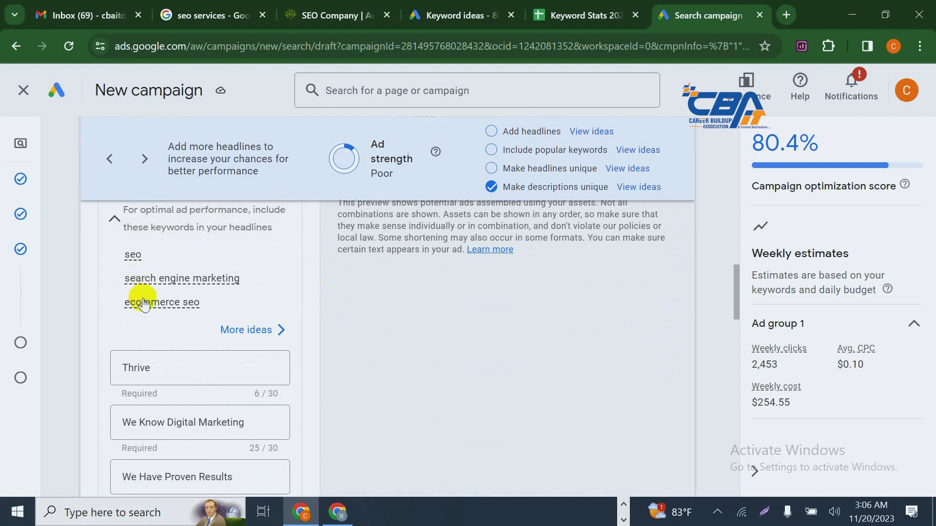
mouse_move(183, 288)
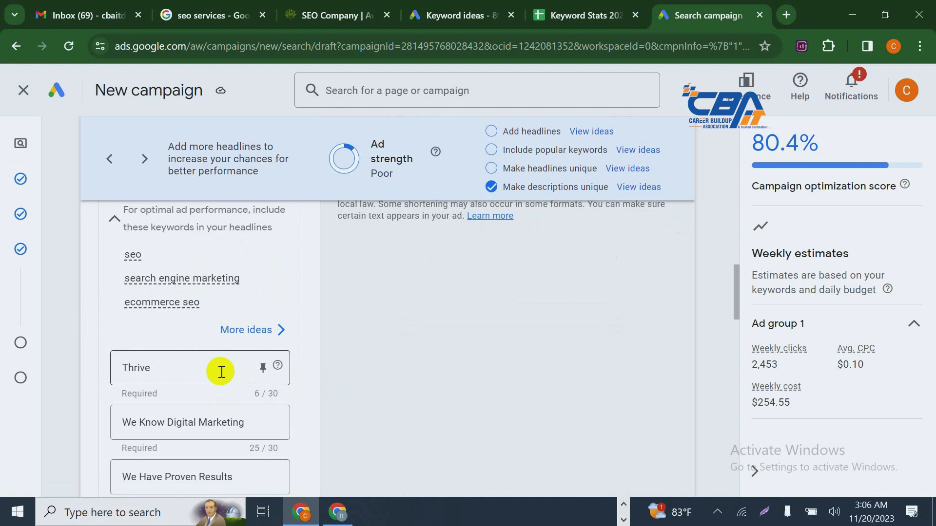
scroll(221, 372, down, 9)
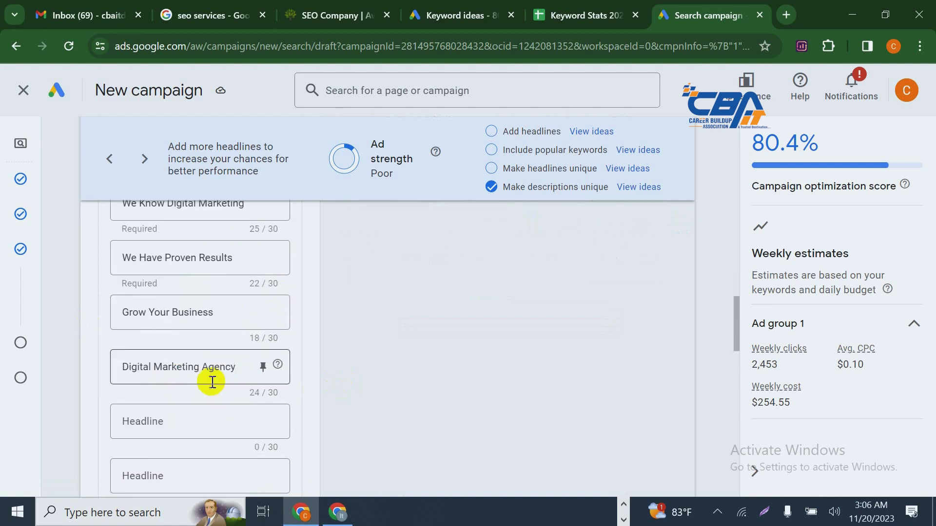
scroll(207, 400, down, 3)
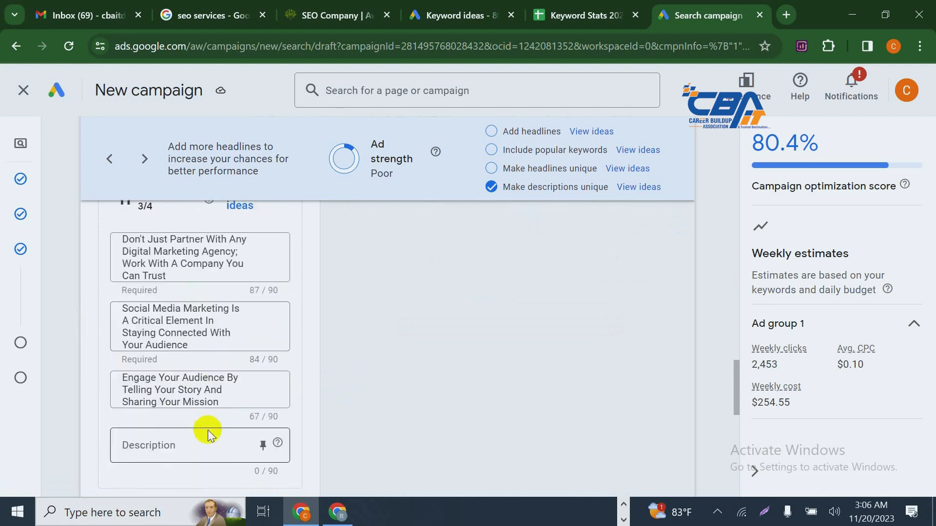
Review the descriptions, business name and logos, sitelinks, callouts and optimization score, ending back at the headlines
click(160, 264)
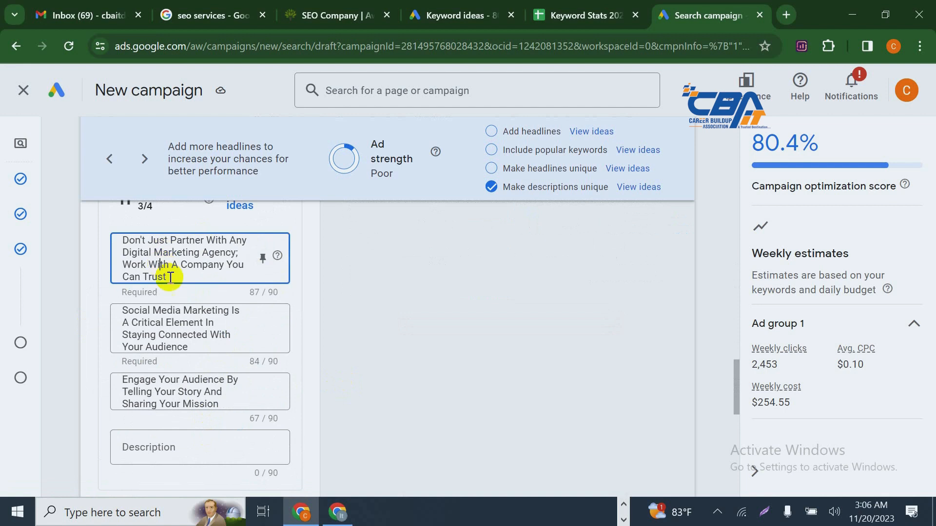
scroll(211, 326, up, 3)
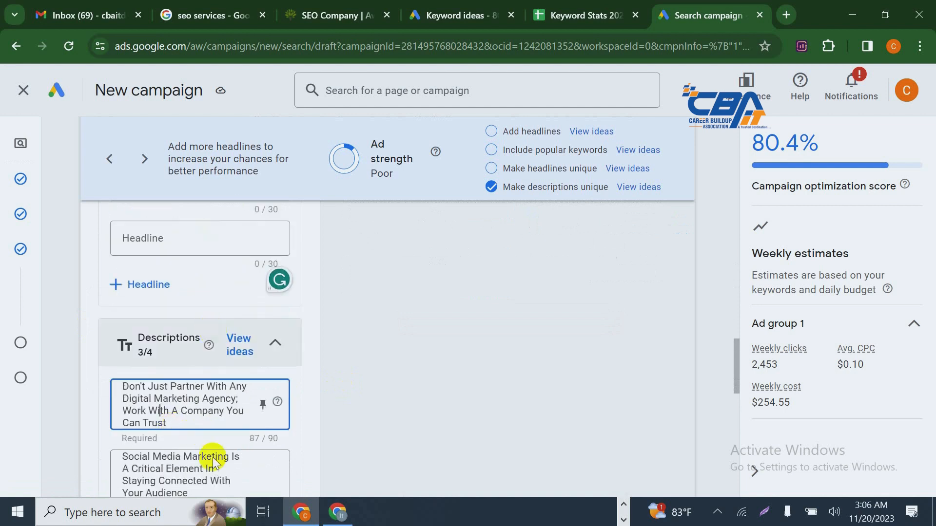
scroll(208, 458, down, 2)
scroll(209, 464, down, 5)
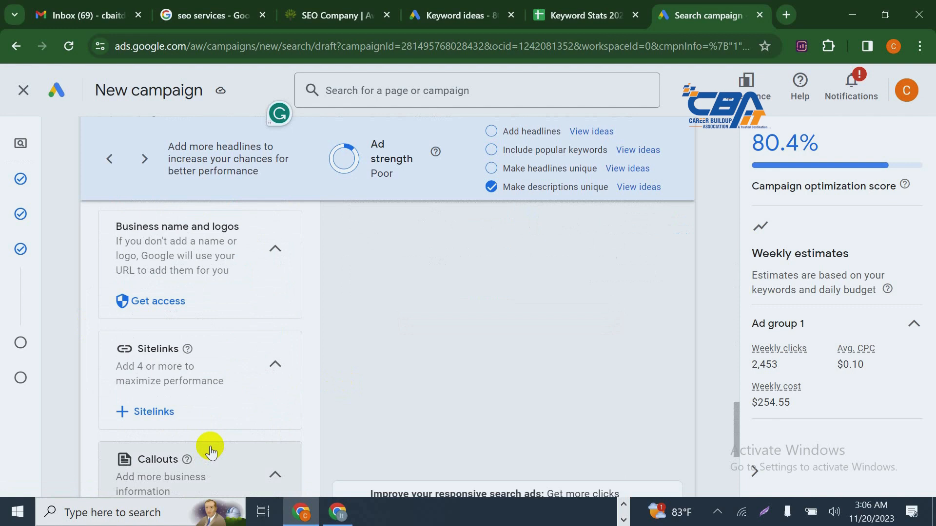
scroll(210, 446, down, 2)
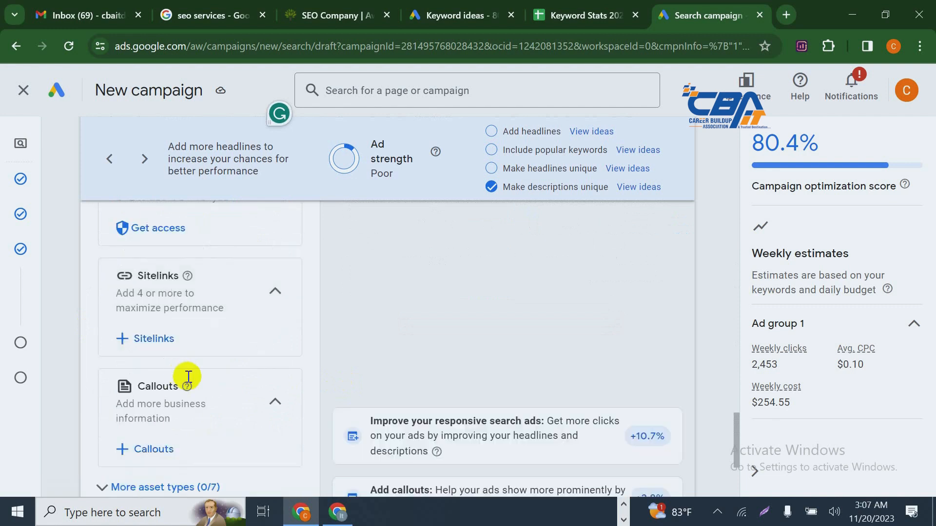
scroll(190, 378, down, 4)
scroll(197, 378, up, 10)
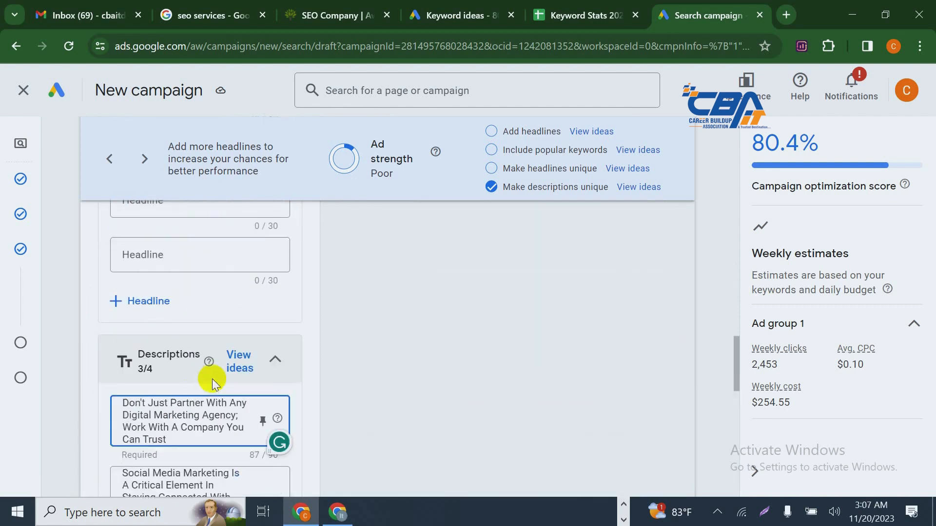
scroll(213, 379, up, 5)
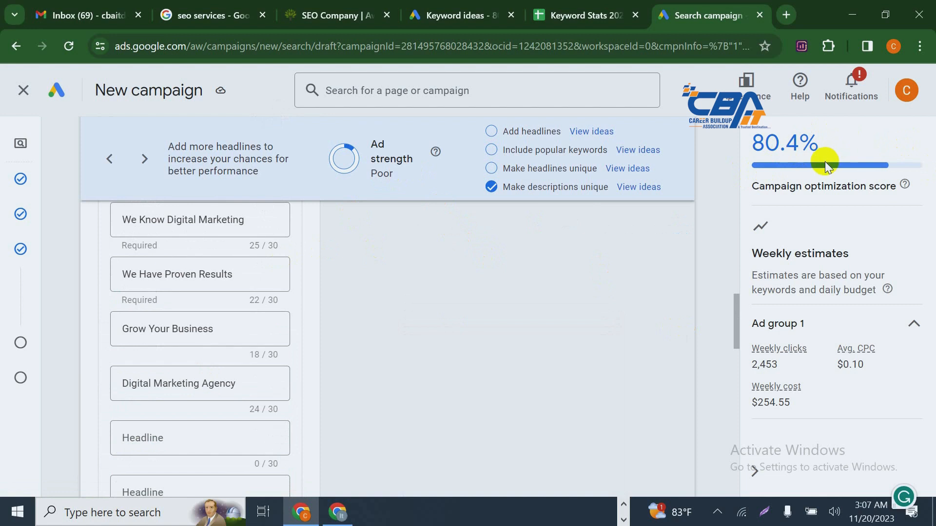
scroll(295, 360, up, 5)
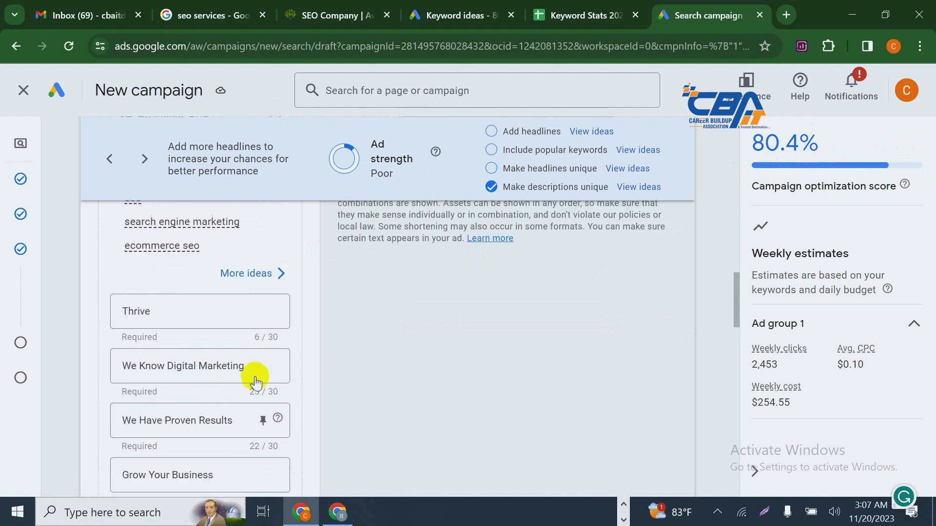
scroll(226, 351, down, 2)
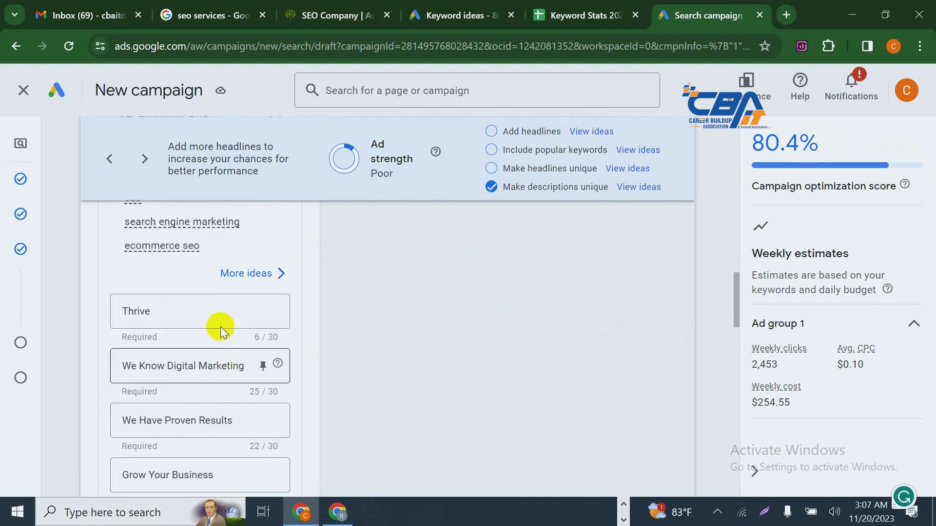
Open the full list of keyword ideas for headlines and clear the first headline, "Thrive"
click(208, 321)
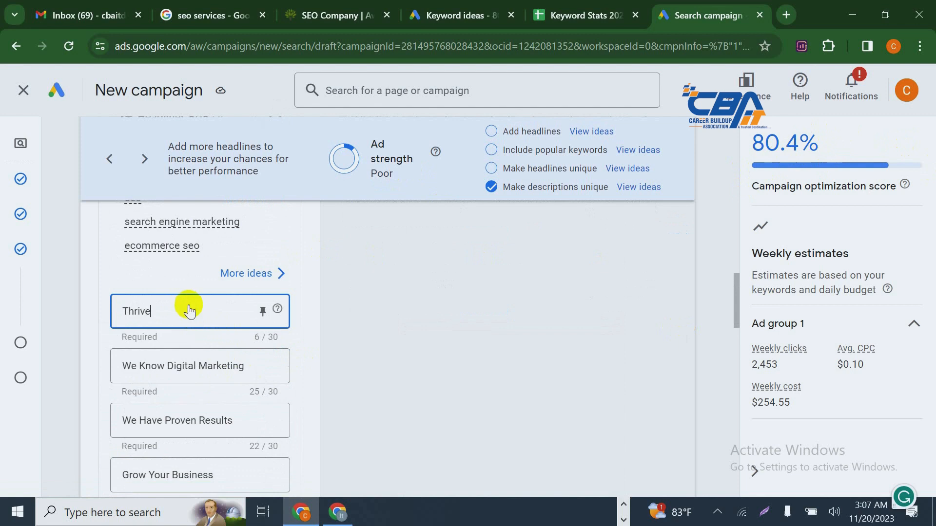
scroll(189, 307, up, 3)
scroll(188, 307, down, 3)
click(270, 275)
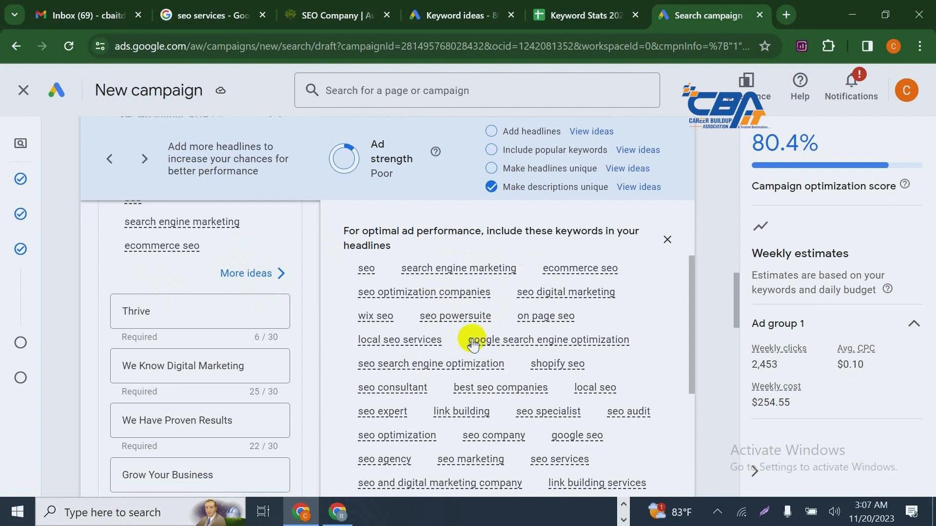
mouse_move(472, 343)
click(187, 308)
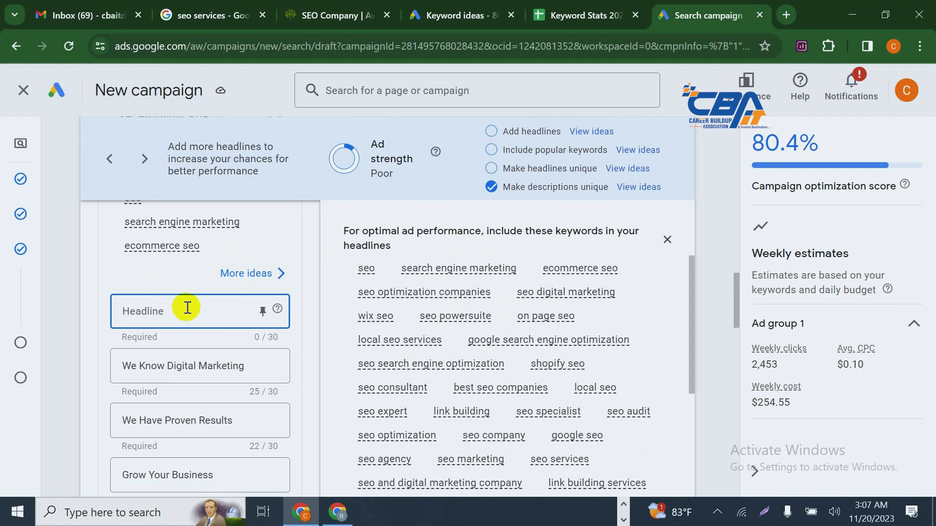
click(438, 270)
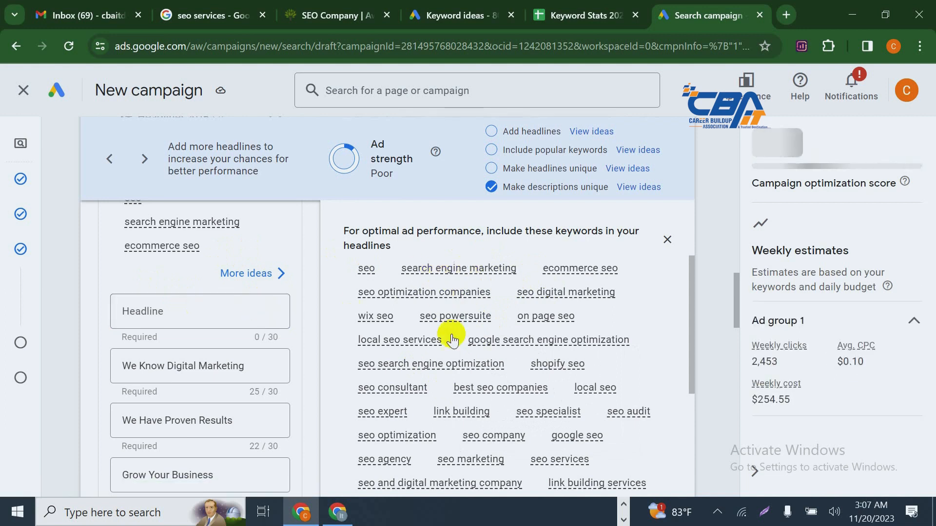
Look through the suggested headline keywords alongside the empty first headline, the other headlines and the unused headline fields
scroll(452, 340, up, 2)
scroll(453, 340, down, 2)
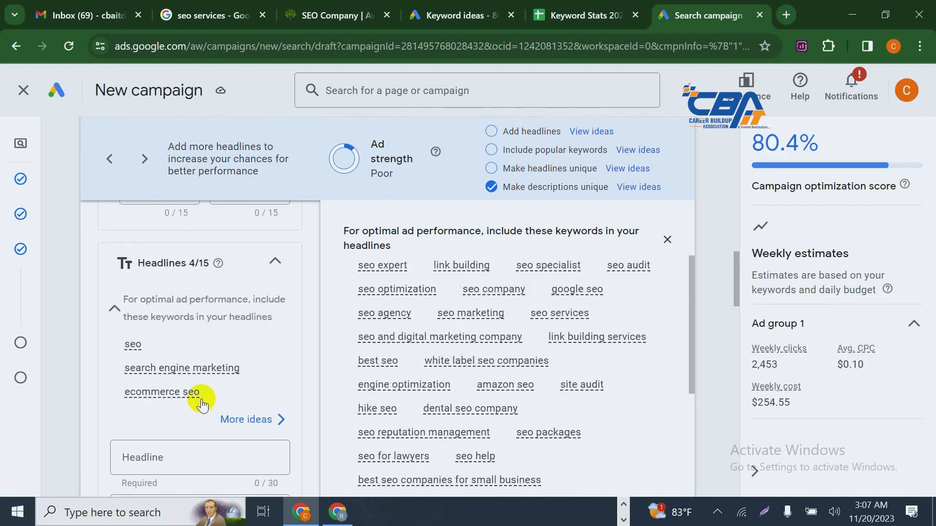
click(168, 455)
scroll(249, 384, down, 2)
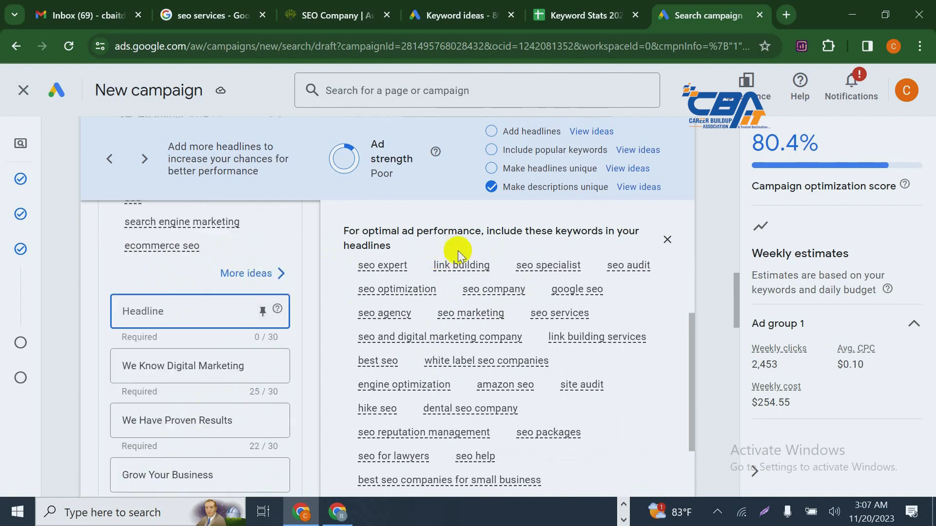
scroll(168, 368, up, 3)
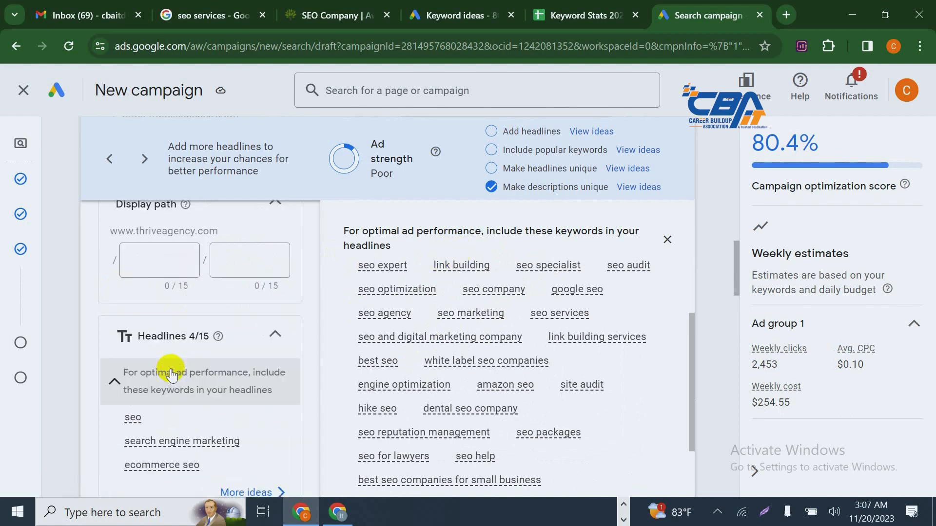
scroll(171, 374, down, 2)
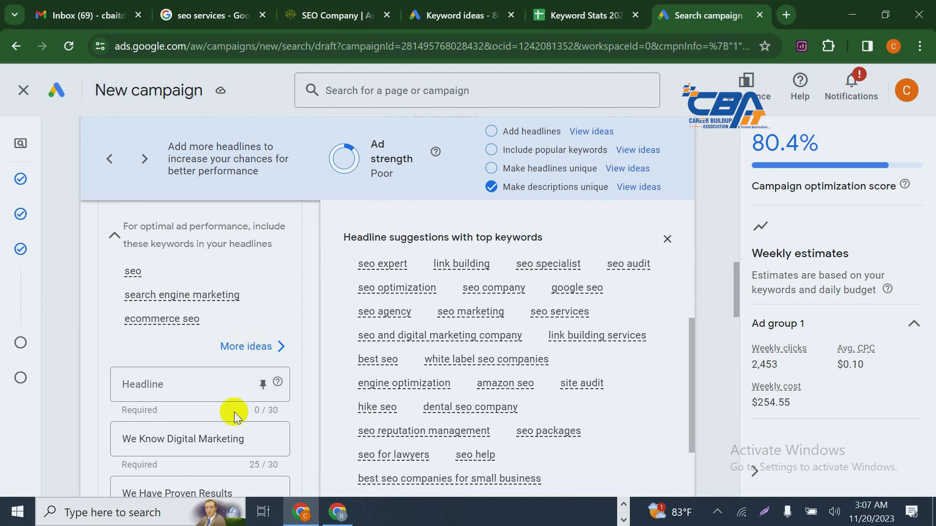
scroll(266, 382, down, 2)
scroll(266, 378, down, 2)
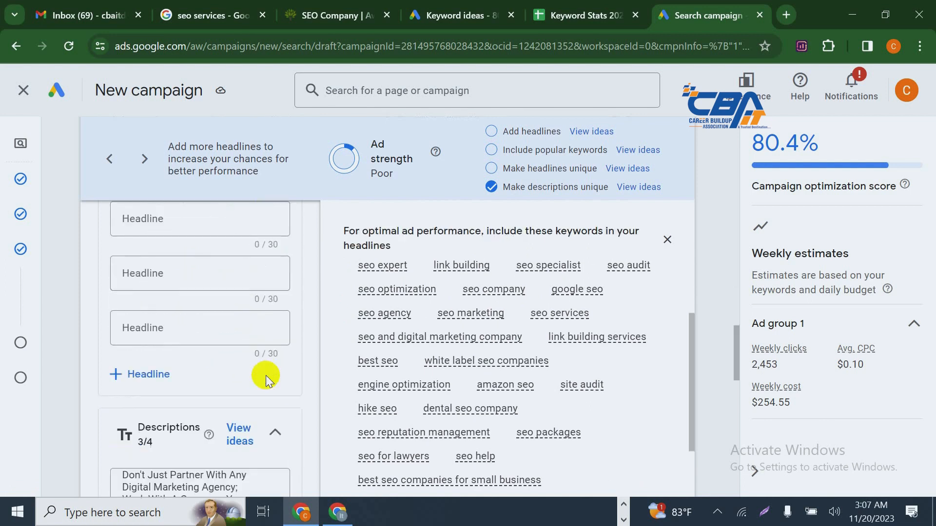
scroll(266, 376, up, 4)
scroll(244, 336, down, 2)
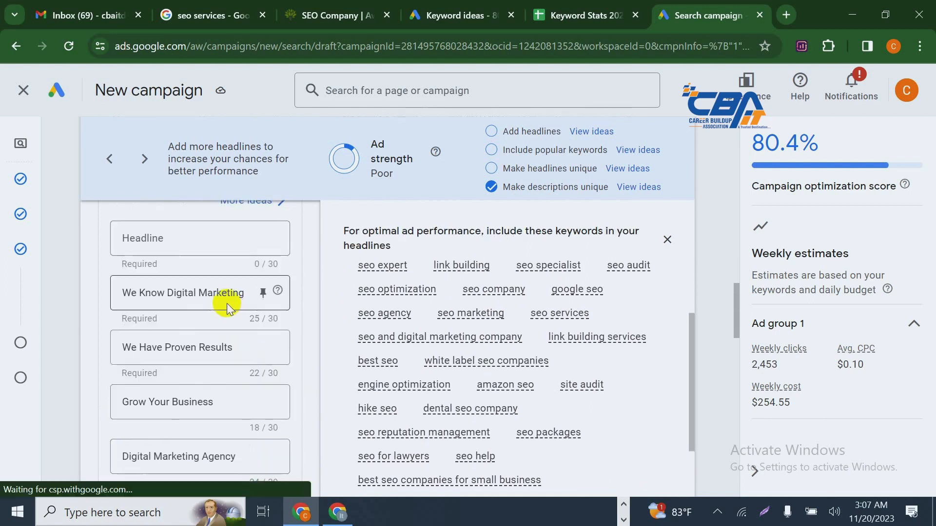
Fill the empty first headline with the suggested keyword "seo and digital marketing company"
click(203, 245)
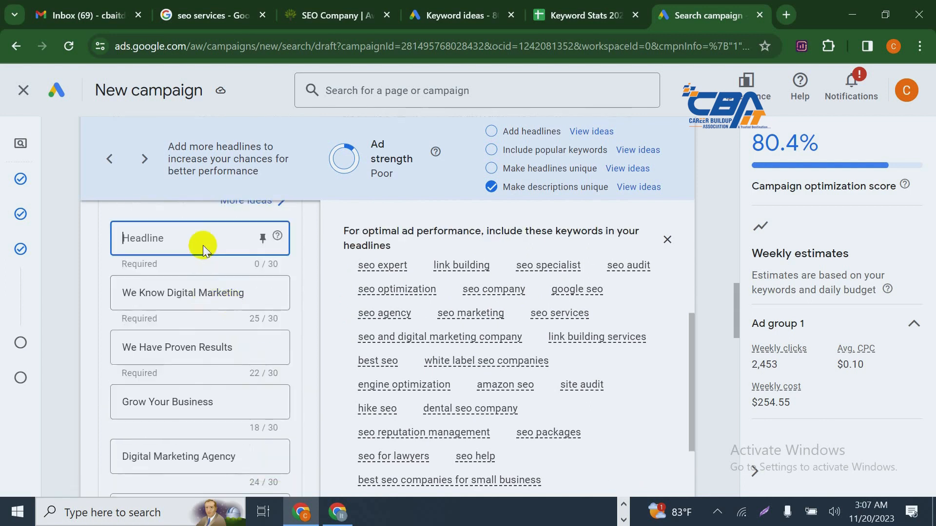
click(461, 342)
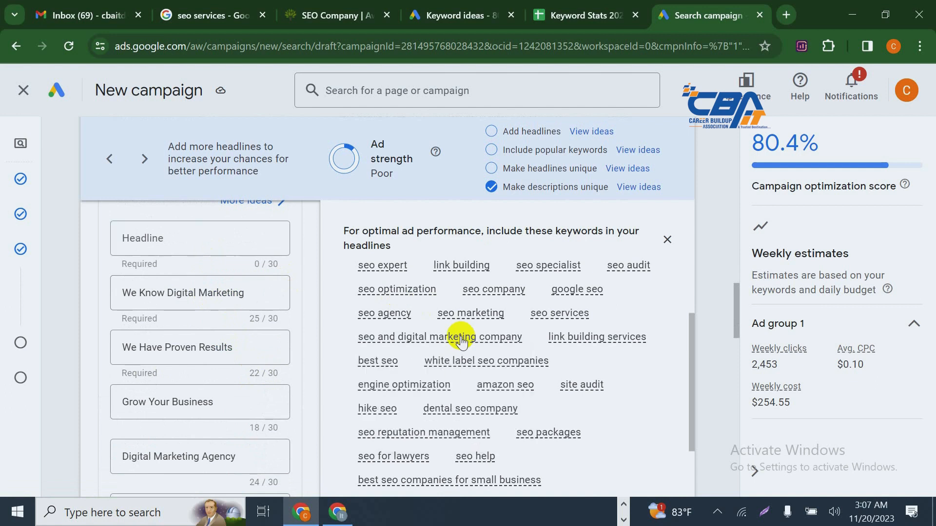
drag(532, 340, 359, 337)
key(ctrl+c)
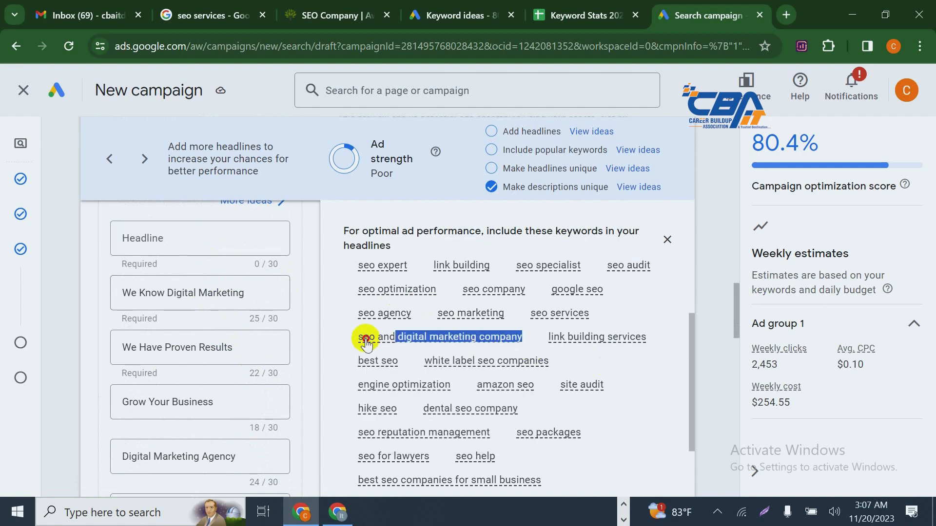
right_click(385, 336)
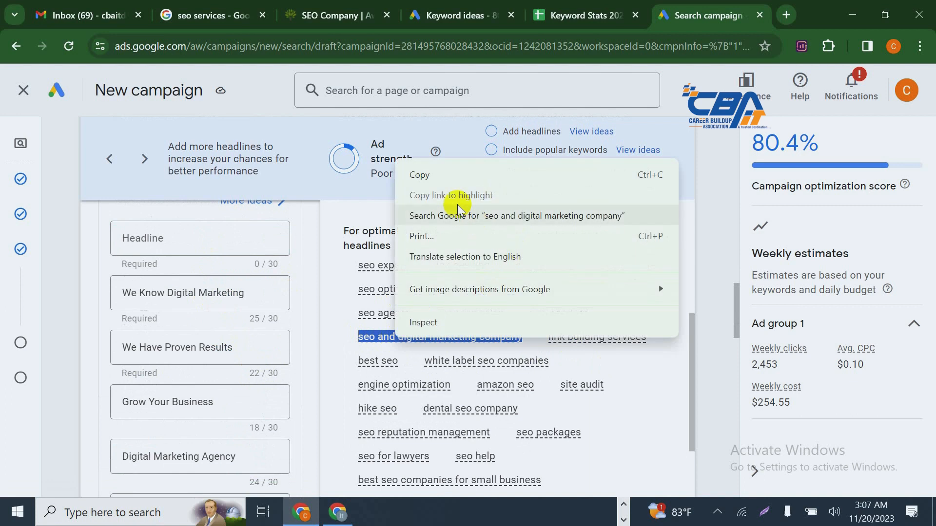
click(443, 180)
click(182, 233)
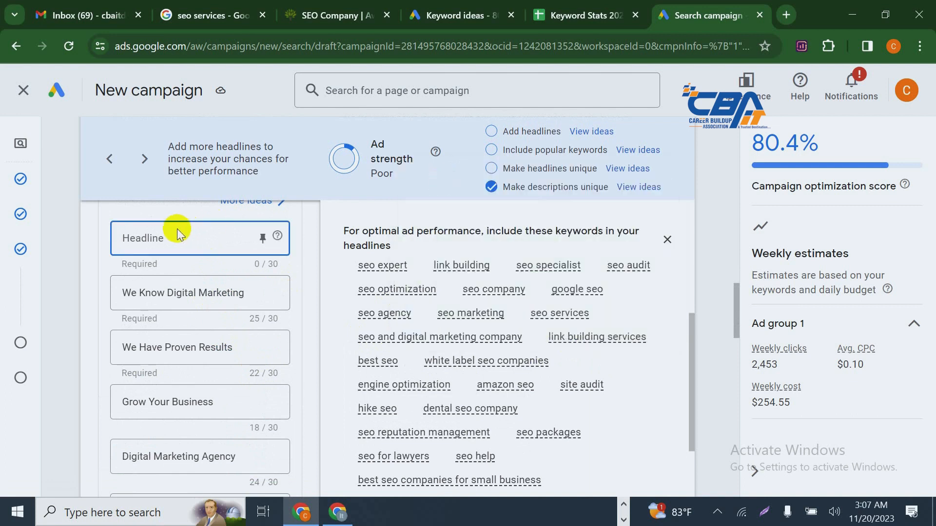
key(ctrl+v)
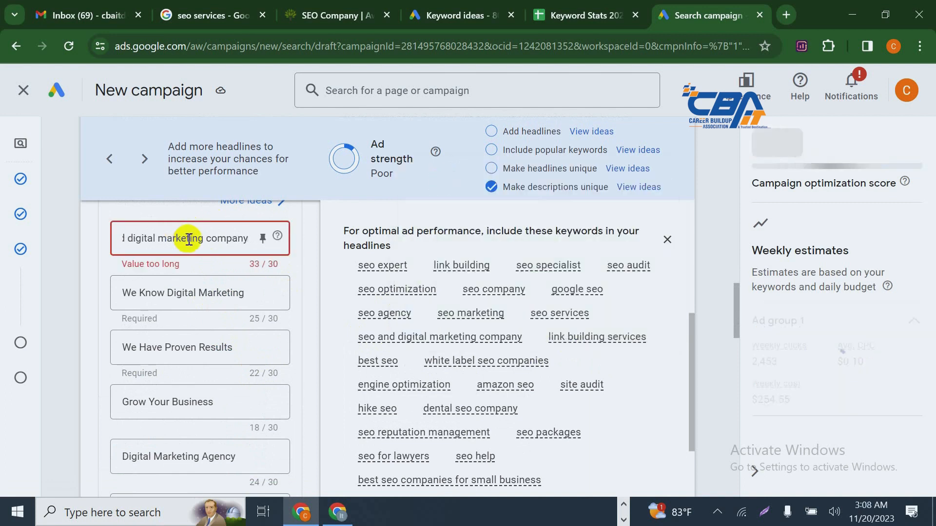
Shorten the first headline to "seo and digital marketing" to fit the 30-character limit
key(BackSpace)
key(BackSpace)
key(BackSpace)
key(BackSpace)
key(BackSpace)
key(BackSpace)
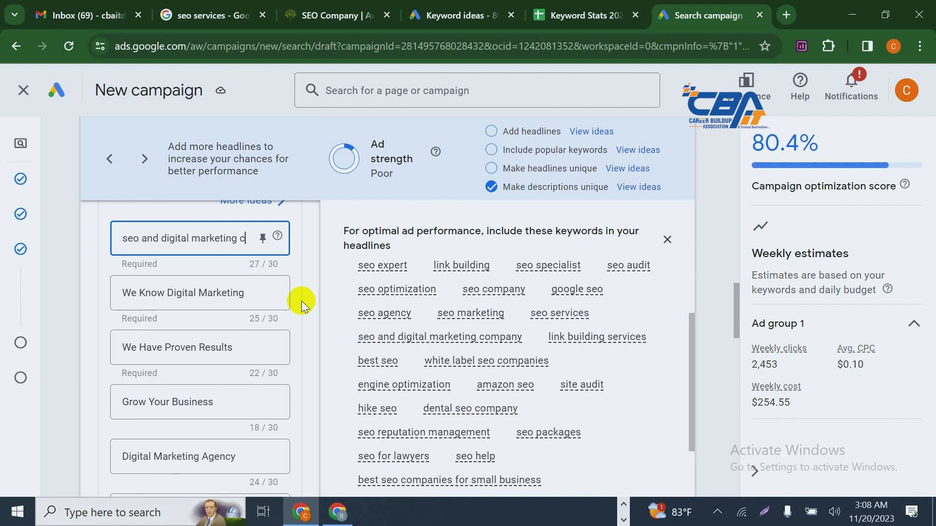
key(BackSpace)
key(BackSpace)
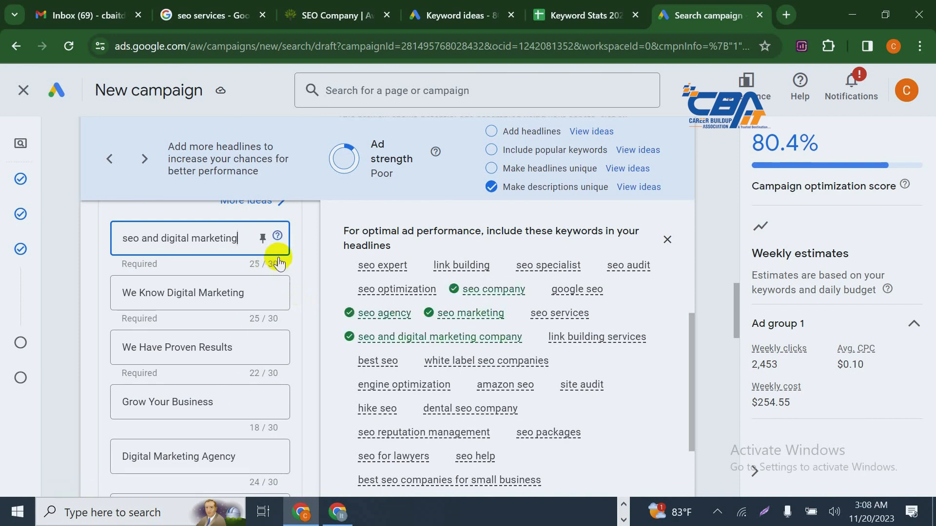
mouse_move(279, 263)
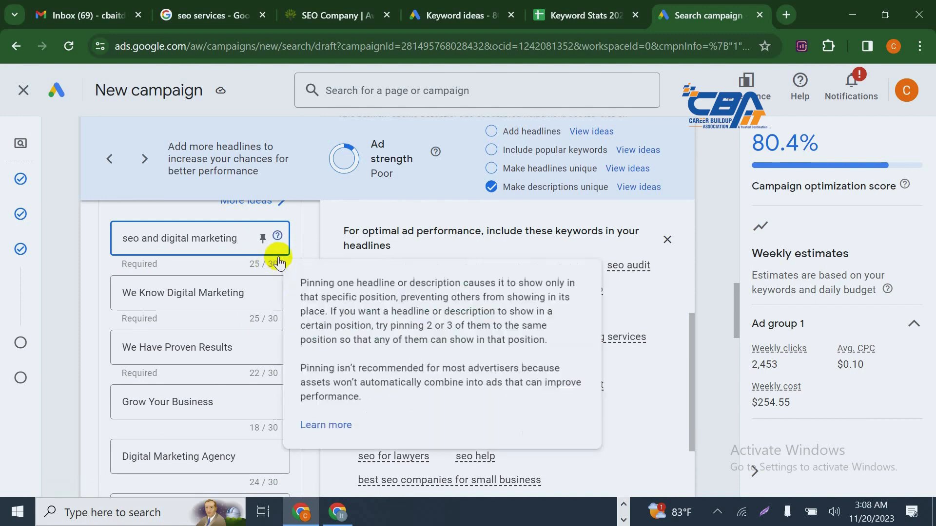
Copy the query "seo services" from the Google search page and replace "seo and" in the first headline with it
click(245, 239)
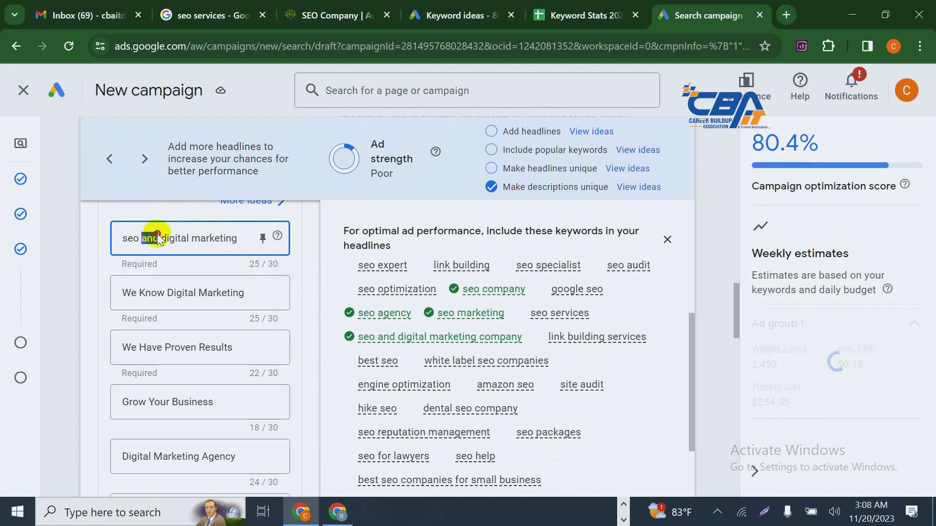
click(335, 15)
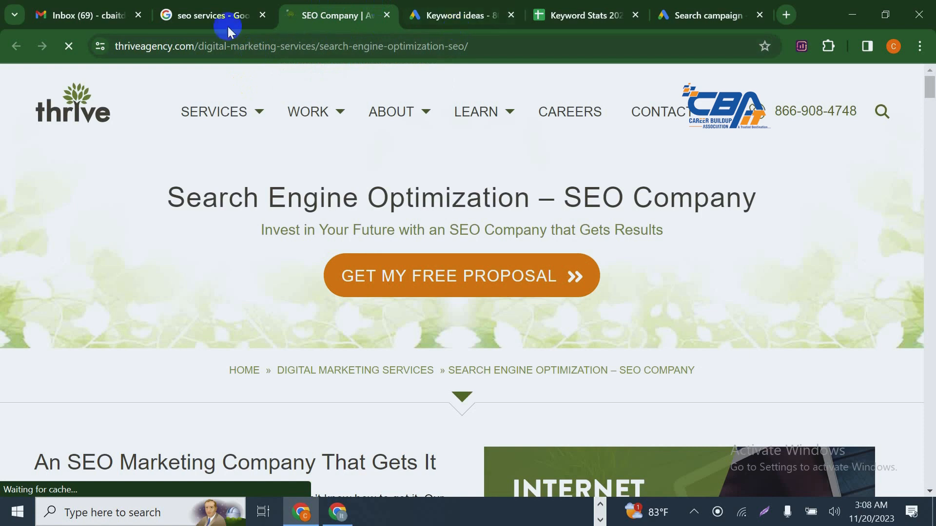
click(227, 26)
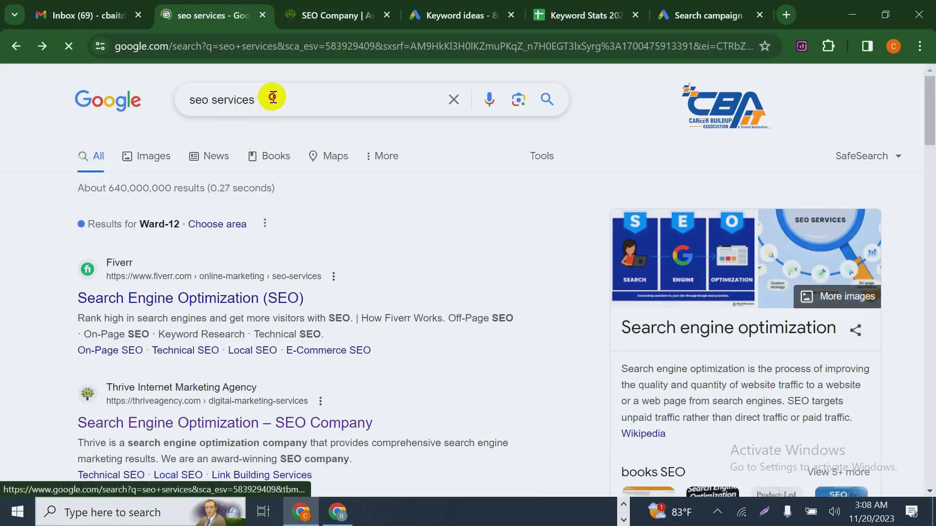
double_click(273, 97)
triple_click(273, 97)
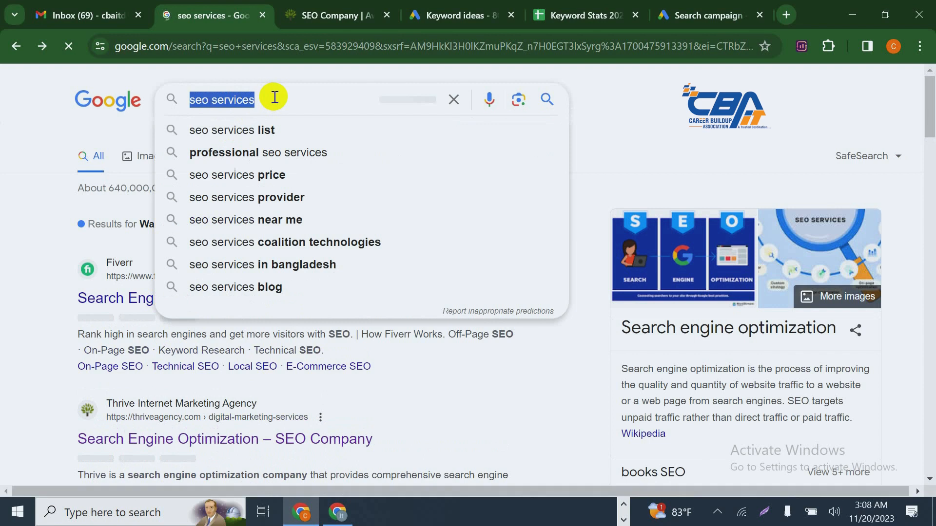
right_click(275, 97)
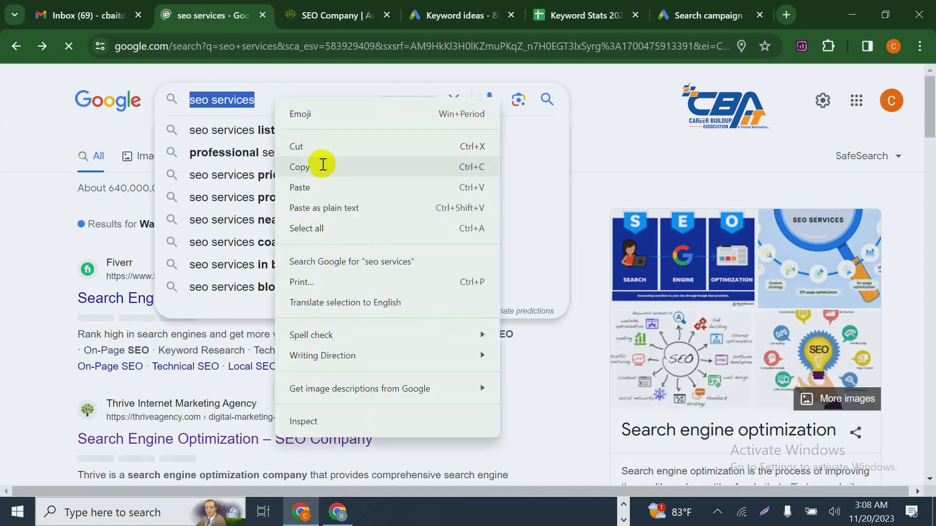
click(320, 165)
click(710, 14)
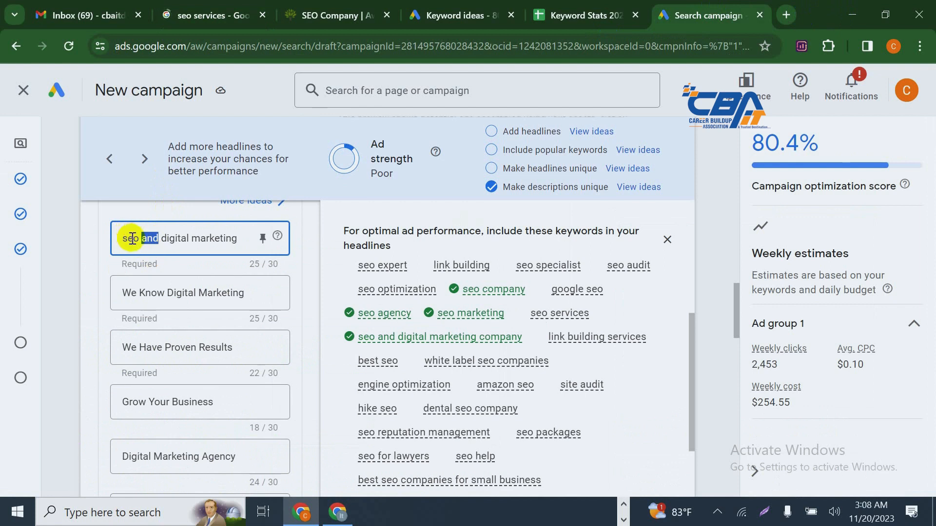
drag(125, 238, 155, 243)
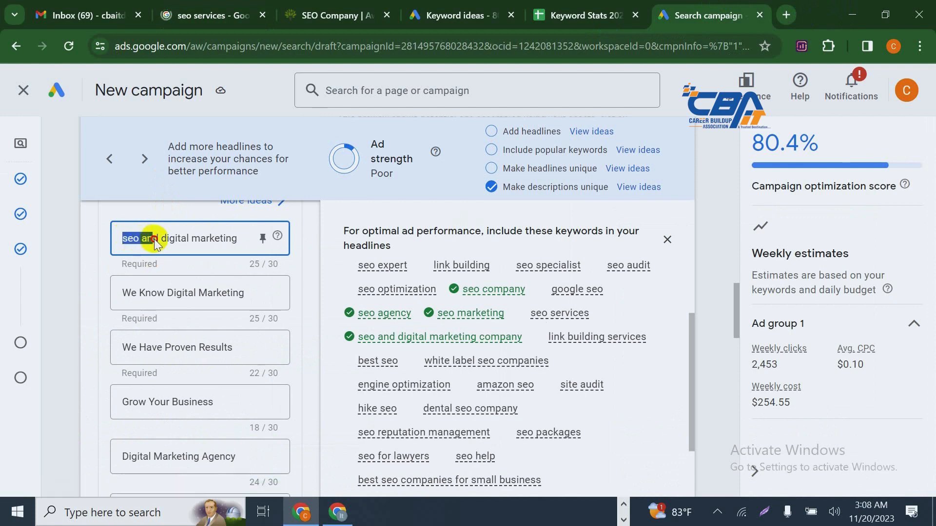
key(ctrl+v)
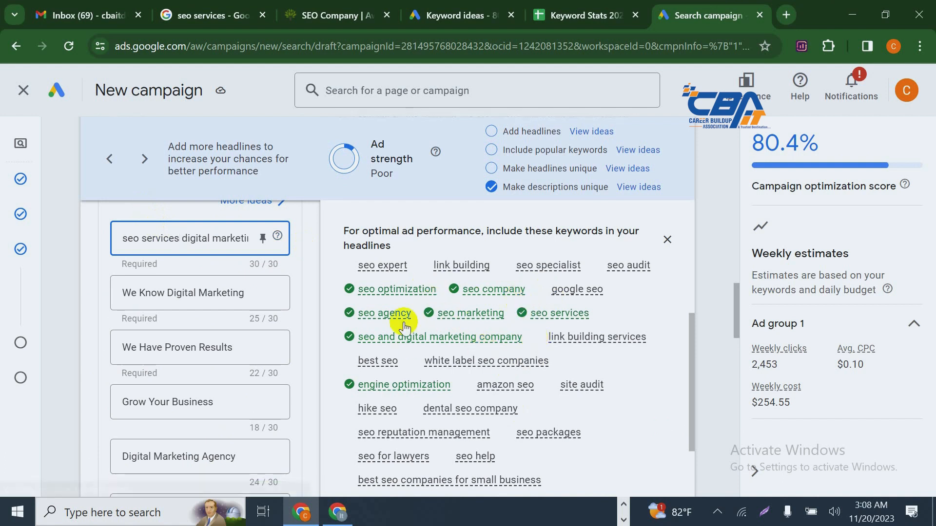
Clear the second headline, "We Know Digital Marketing"
click(264, 292)
click(249, 291)
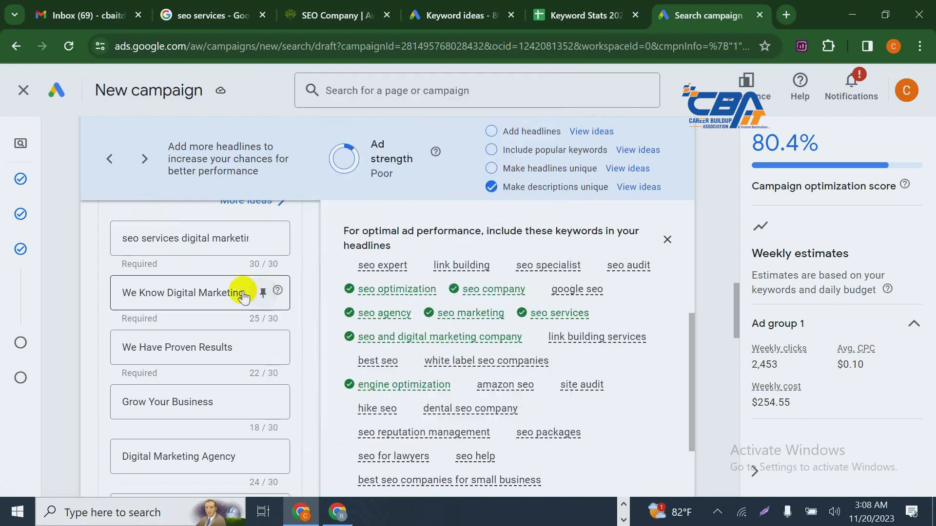
triple_click(243, 291)
key(BackSpace)
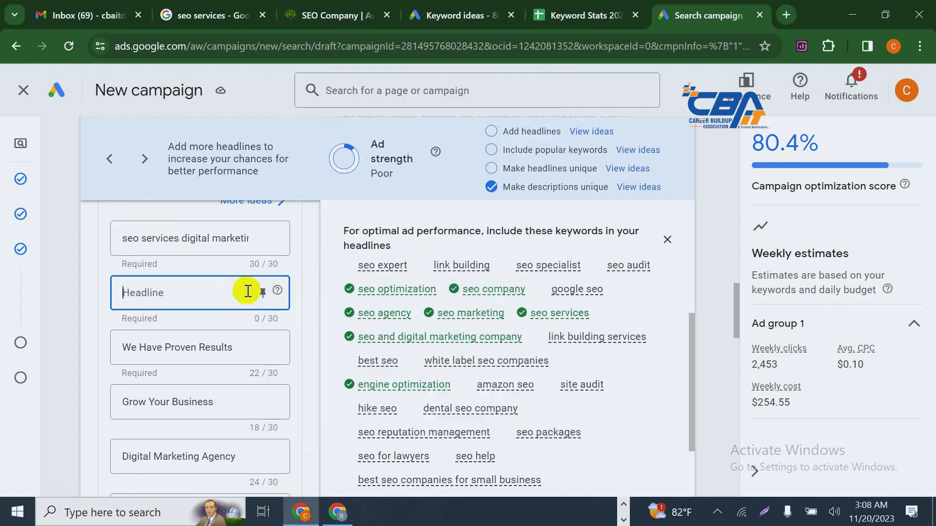
Copy the suggested keyword "link building services" into the empty second headline
mouse_move(658, 343)
drag(658, 343, 533, 345)
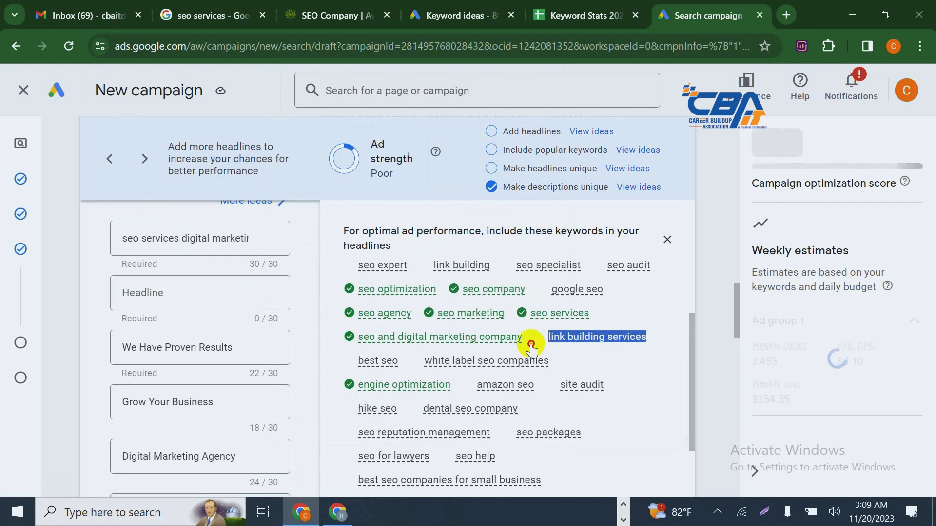
right_click(568, 336)
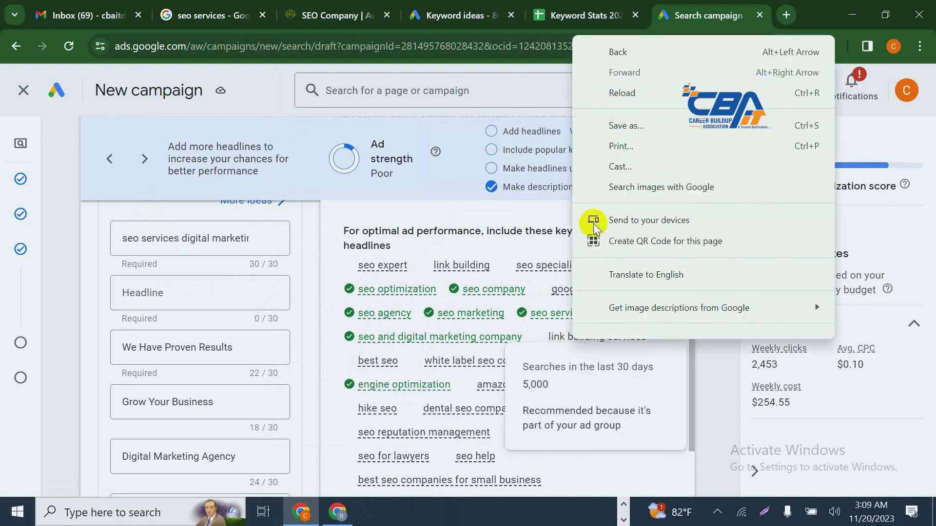
click(546, 329)
mouse_move(543, 325)
mouse_down()
mouse_move(640, 328)
mouse_move(550, 336)
mouse_up()
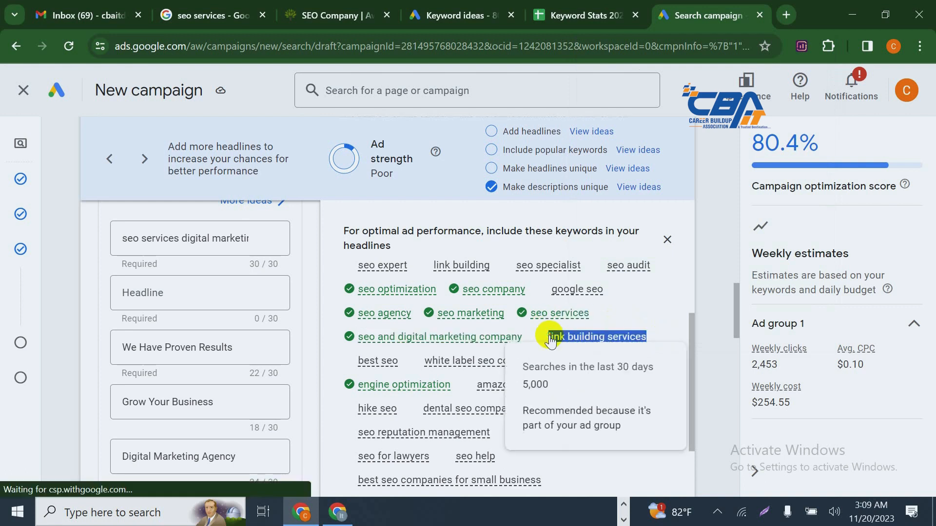
right_click(548, 335)
click(578, 172)
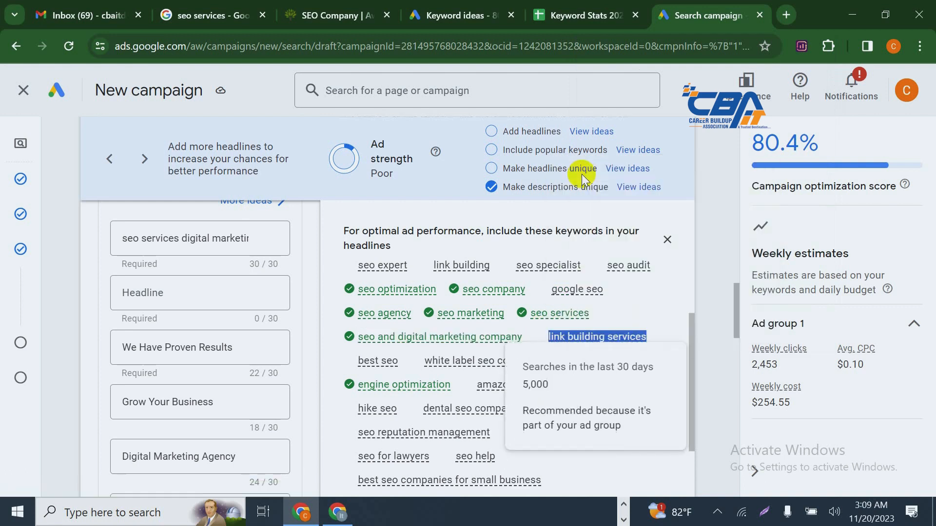
click(162, 299)
key(ctrl+v)
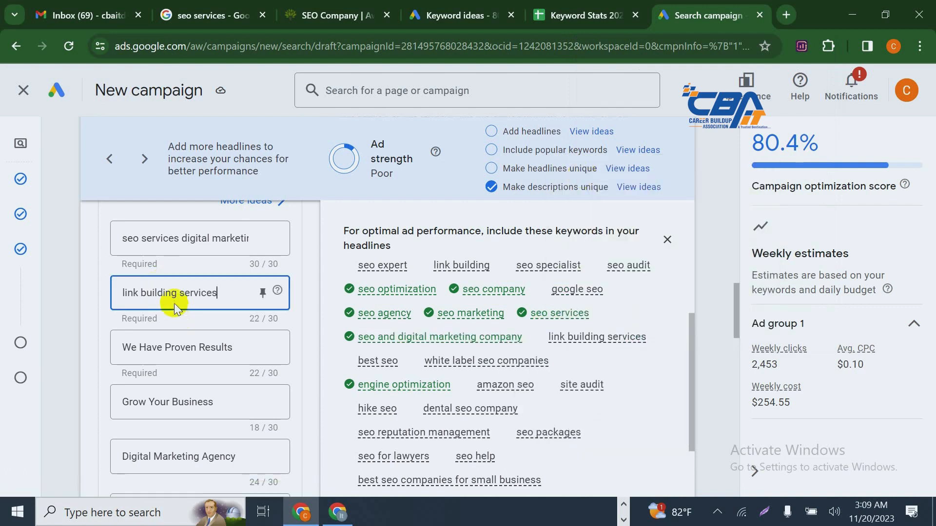
Insert "seo" before "services" in the second headline so it reads "link building seo services"
click(151, 293)
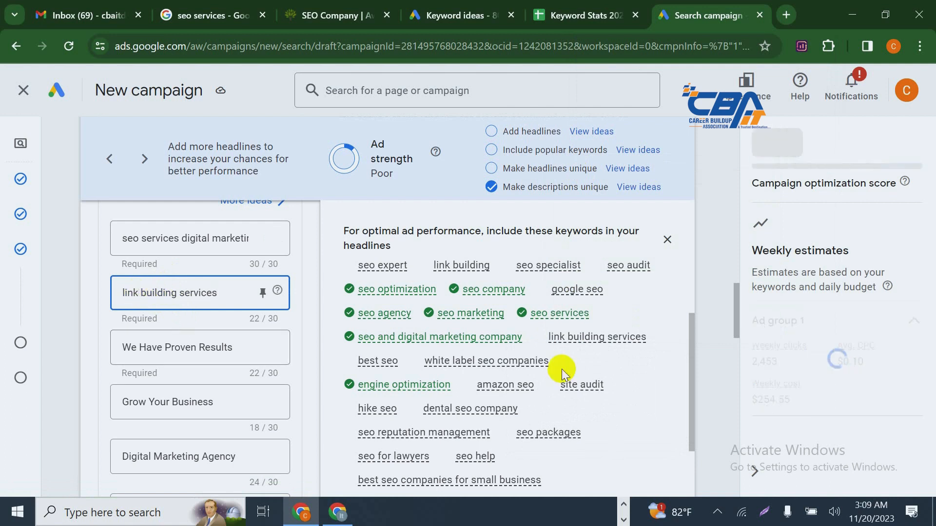
key(Right)
key(Right)
key(Right)
key(Right)
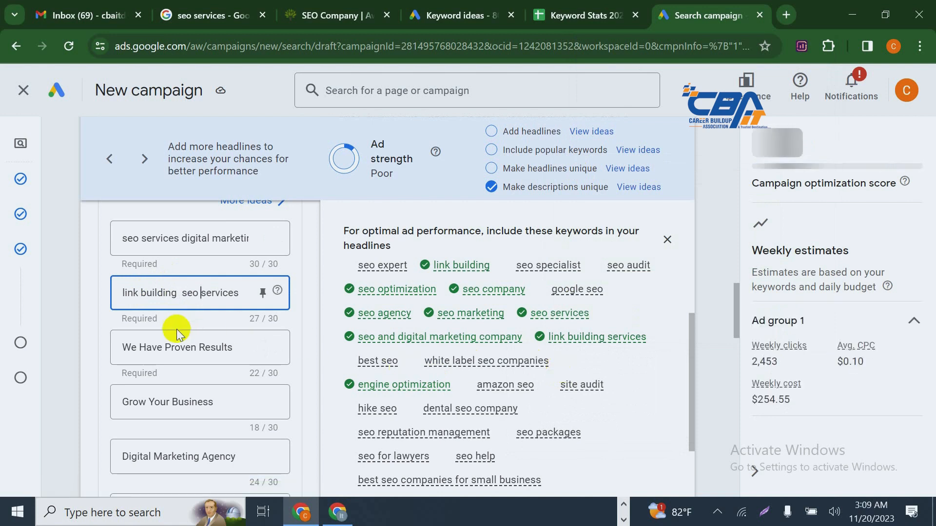
Replace the third headline, "We Have Proven Results", with the suggested keyword "white label seo companies"
click(181, 346)
triple_click(182, 346)
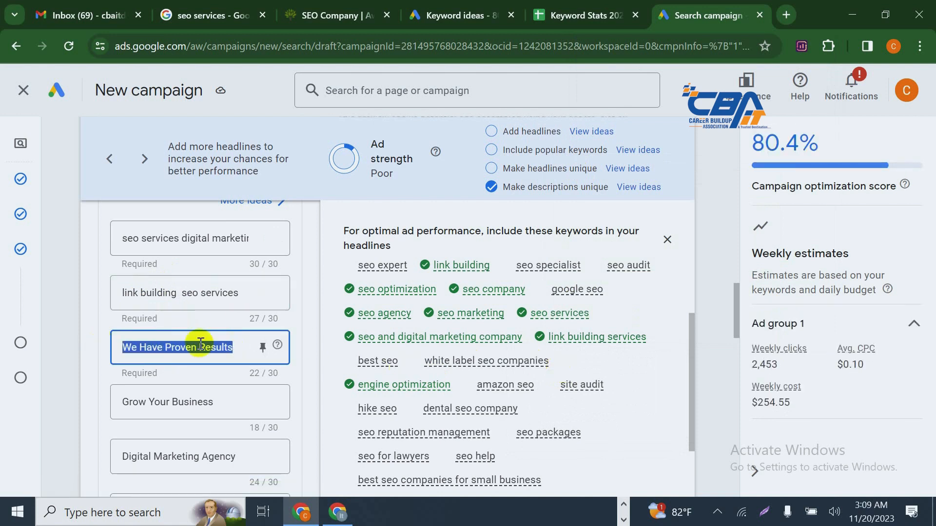
key(BackSpace)
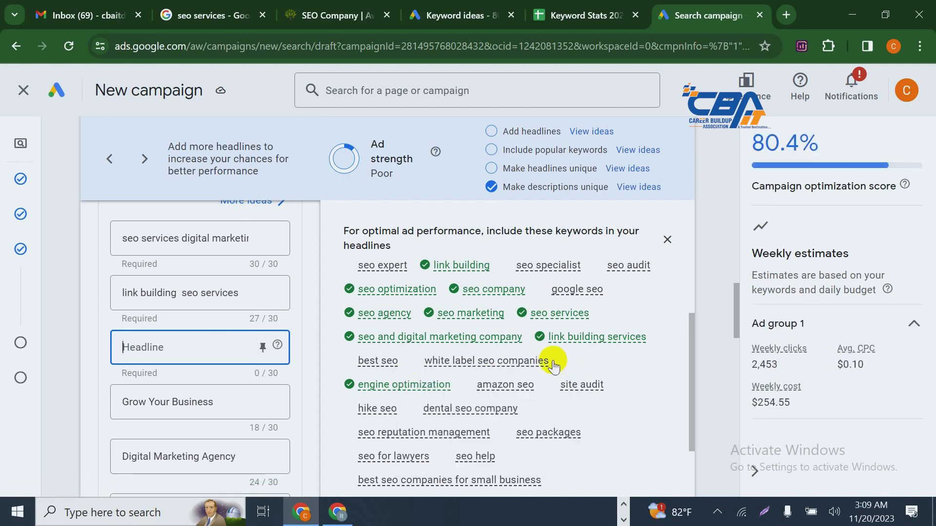
drag(573, 360, 426, 362)
right_click(427, 362)
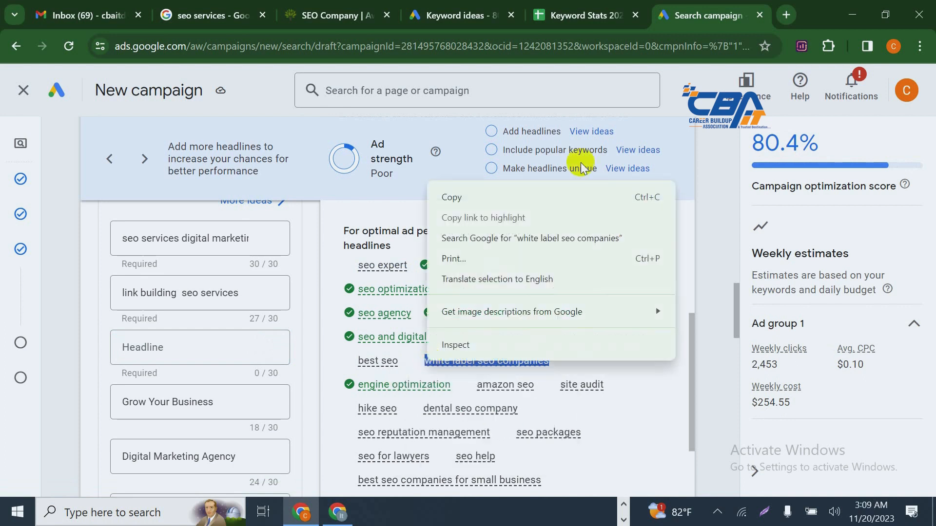
click(454, 195)
click(148, 337)
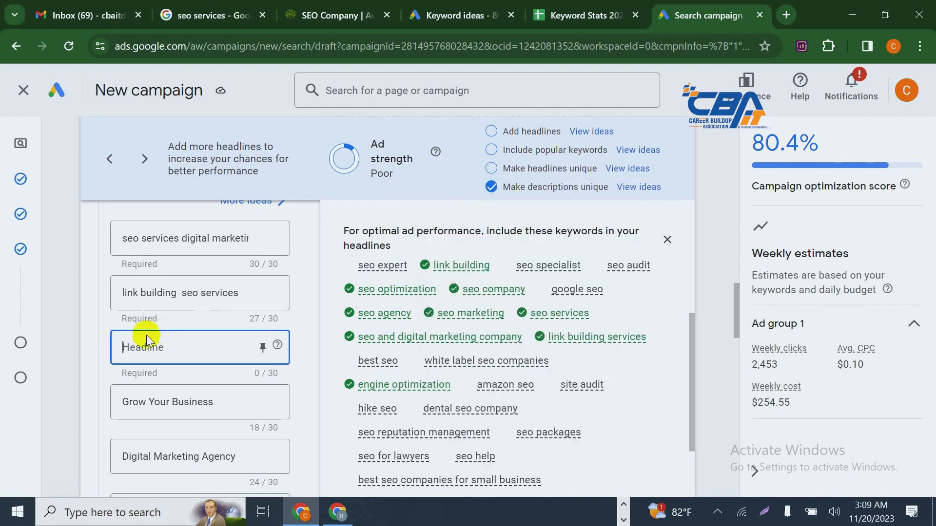
key(ctrl+v)
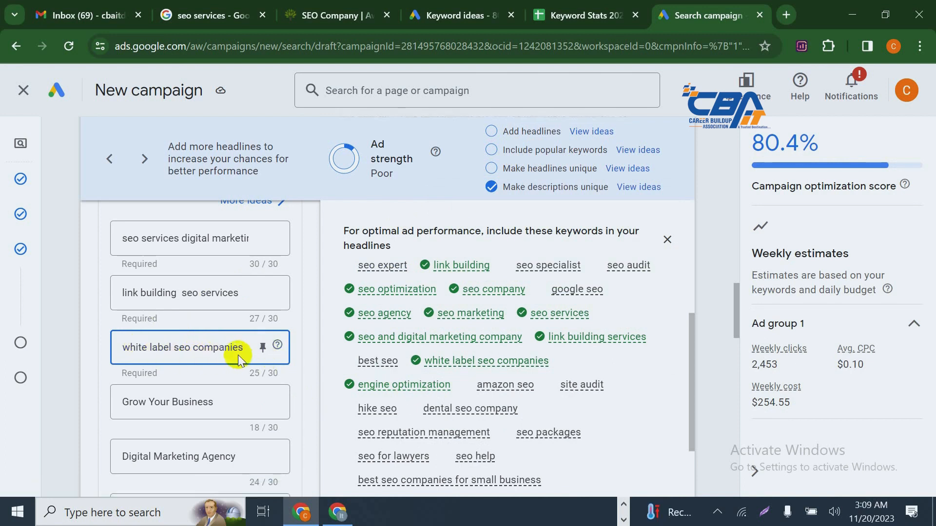
click(189, 402)
drag(240, 399, 118, 390)
scroll(729, 397, down, 2)
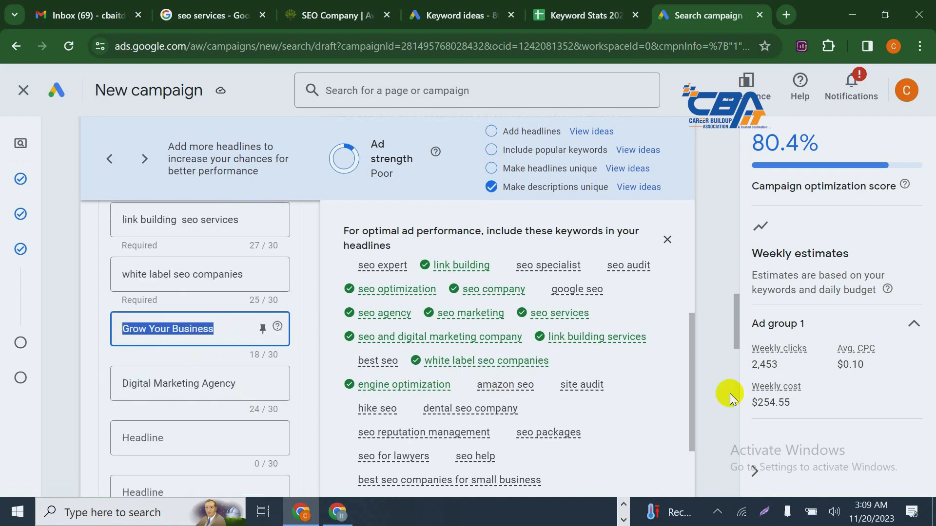
click(392, 436)
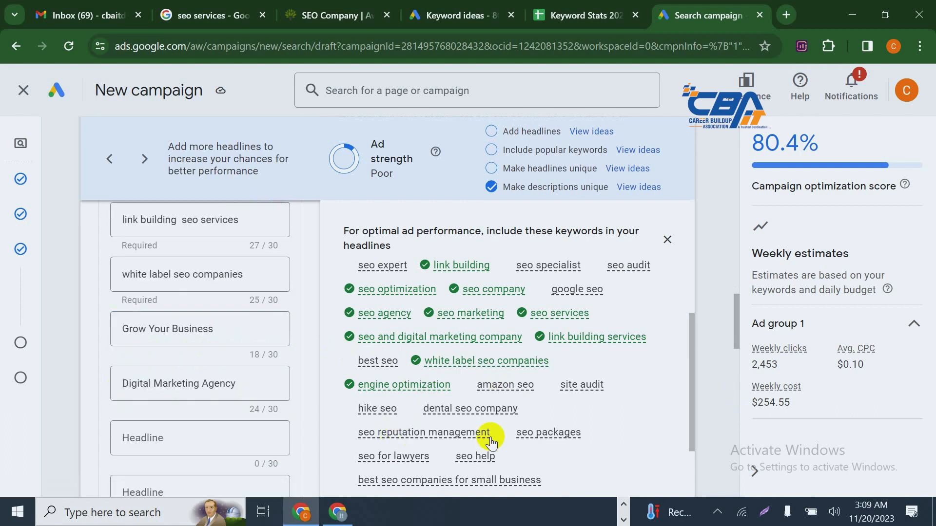
drag(504, 441, 634, 422)
click(633, 418)
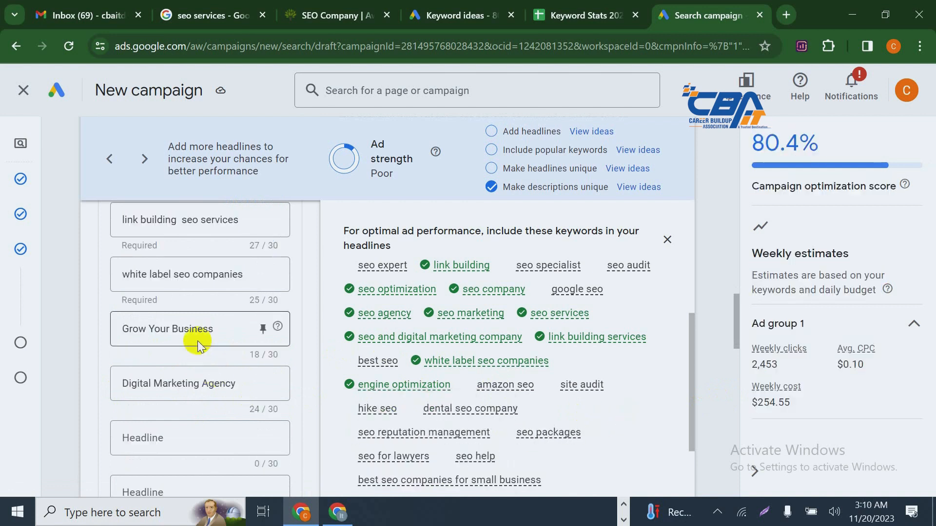
triple_click(224, 330)
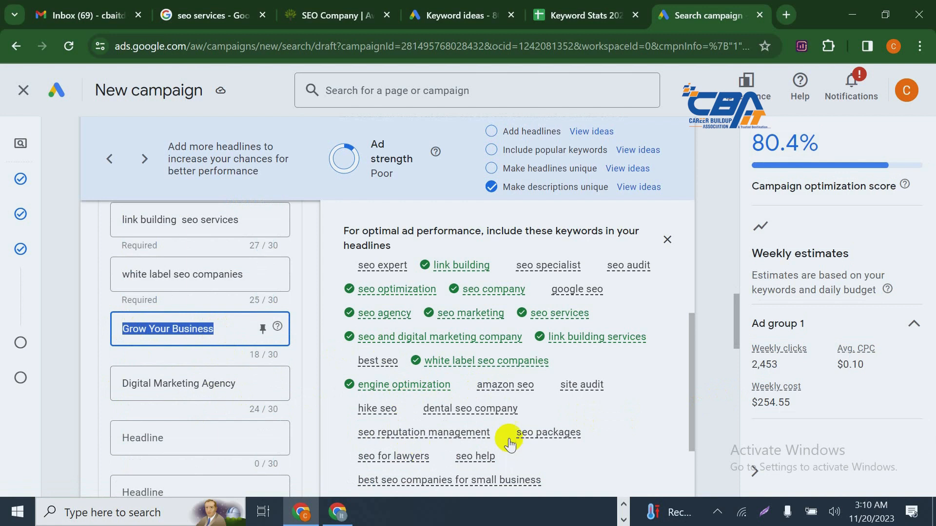
click(445, 435)
key(ctrl+a)
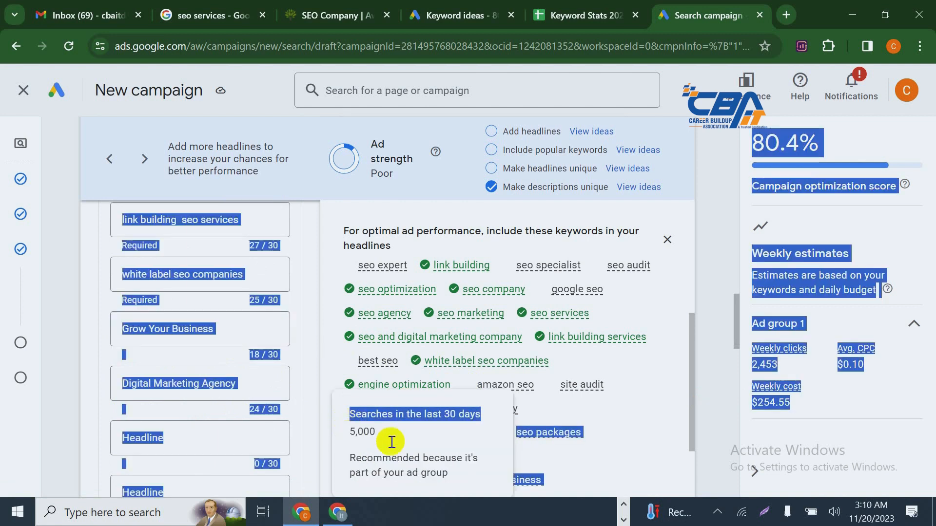
click(657, 425)
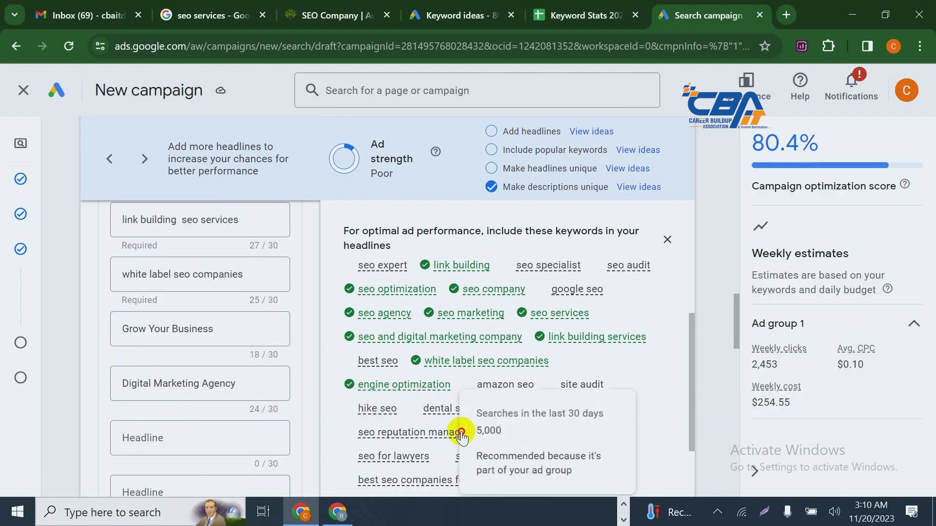
click(375, 432)
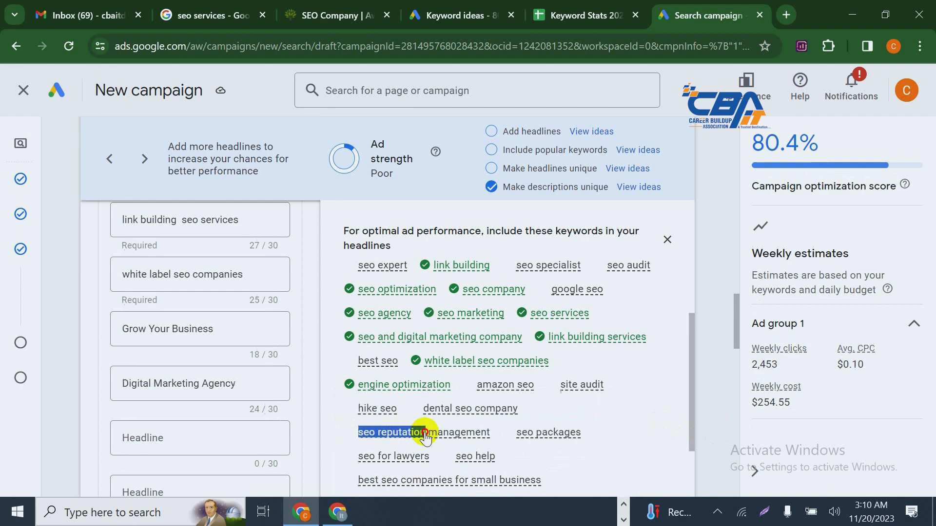
key(ctrl+a)
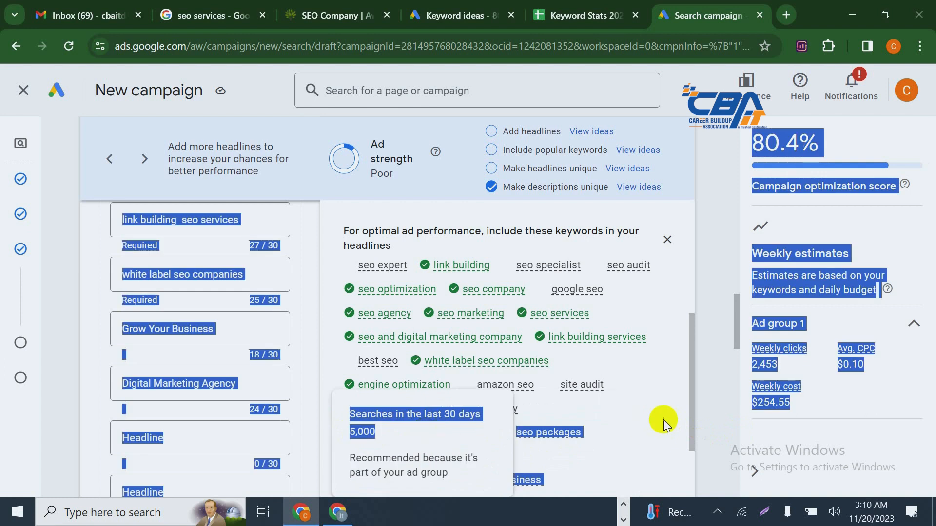
click(721, 404)
mouse_move(357, 437)
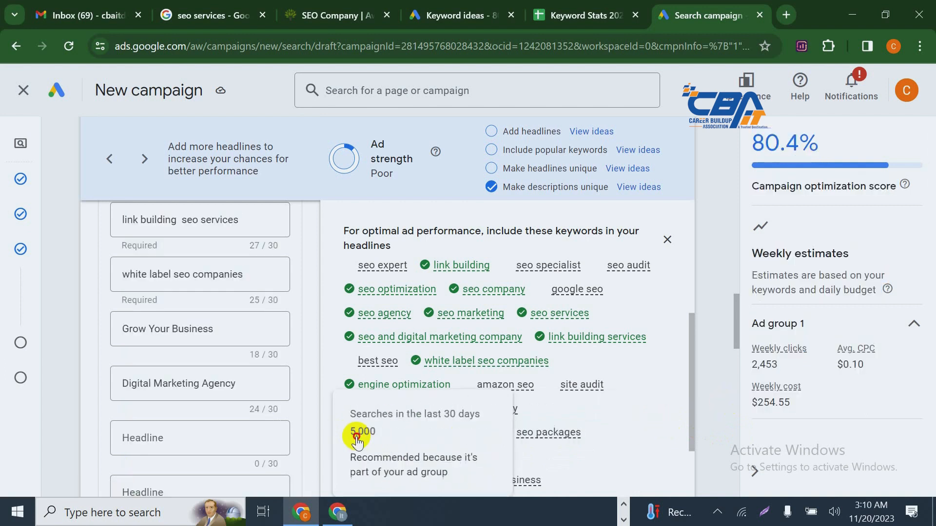
drag(356, 436, 369, 436)
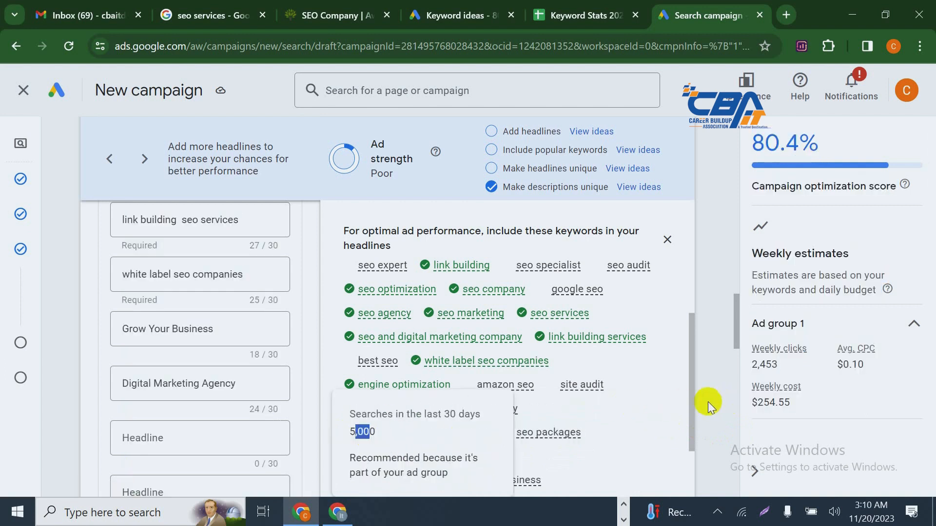
Replace the fourth headline, "Grow Your Business", with the suggested keyword "seo reputation management"
scroll(561, 371, down, 1)
mouse_move(476, 371)
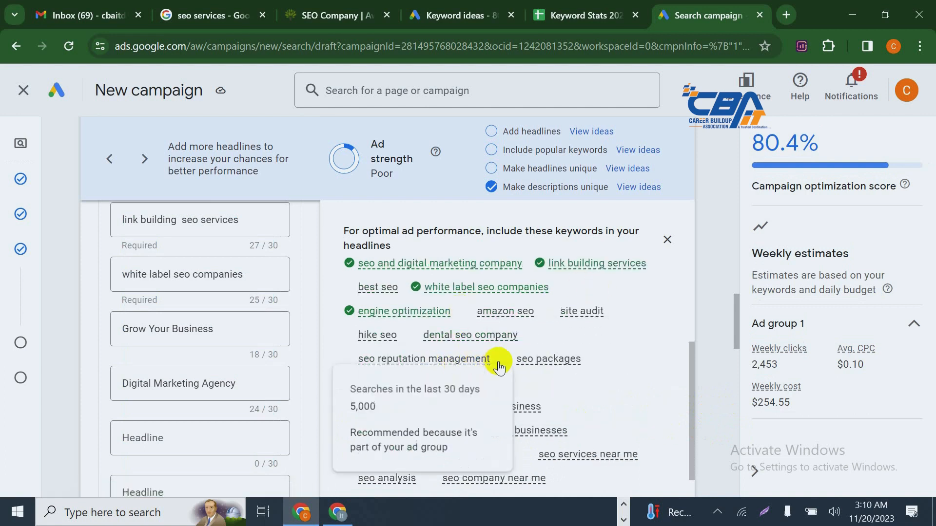
drag(500, 368, 369, 366)
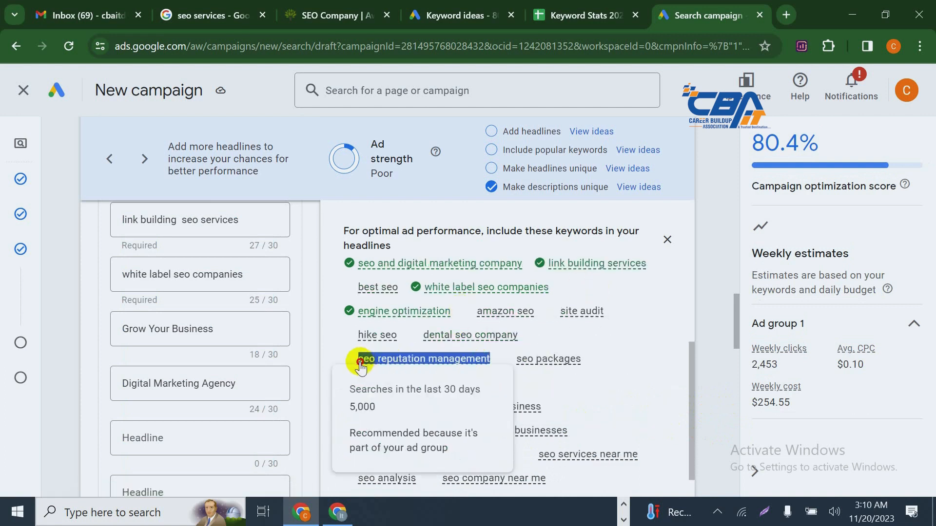
right_click(384, 360)
click(407, 202)
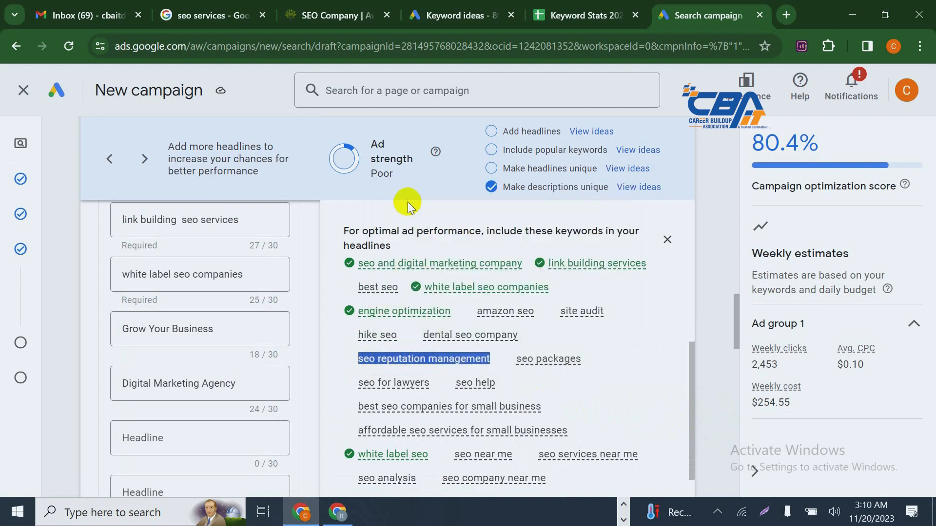
triple_click(160, 326)
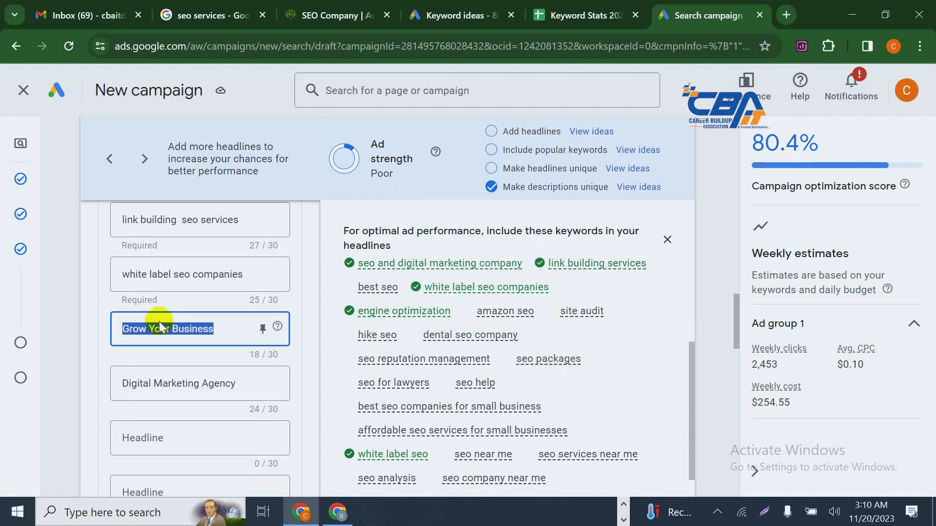
key(ctrl+v)
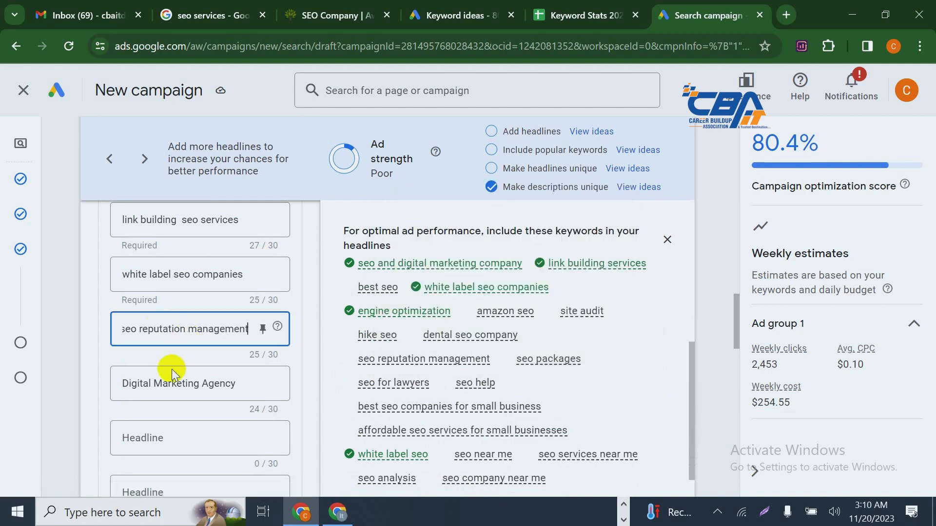
Insert "seo" before "Agency" in the fifth headline so it reads "Digital Marketing seo Agency"
click(172, 384)
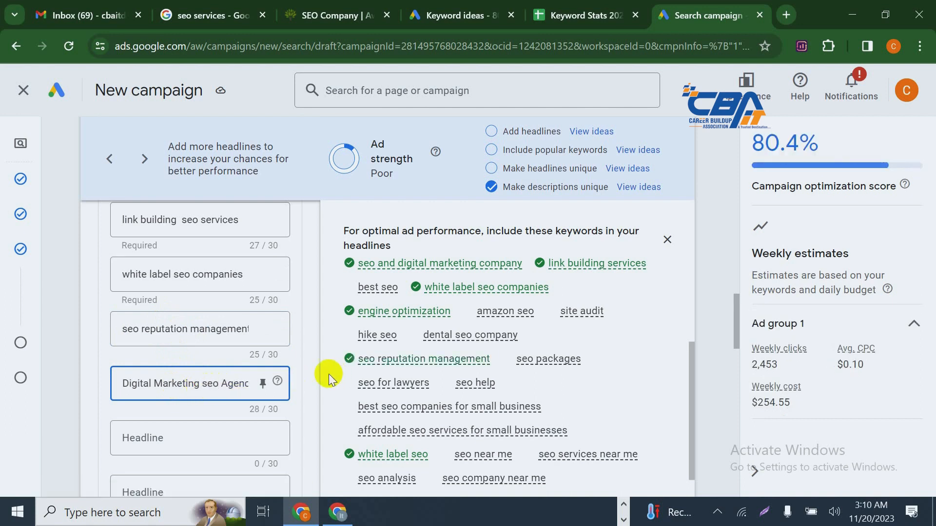
scroll(188, 393, down, 1)
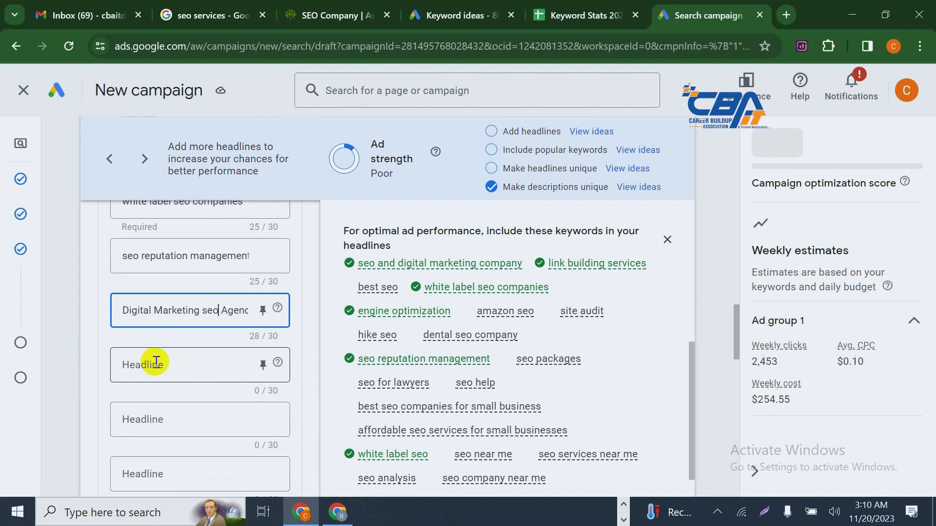
click(178, 367)
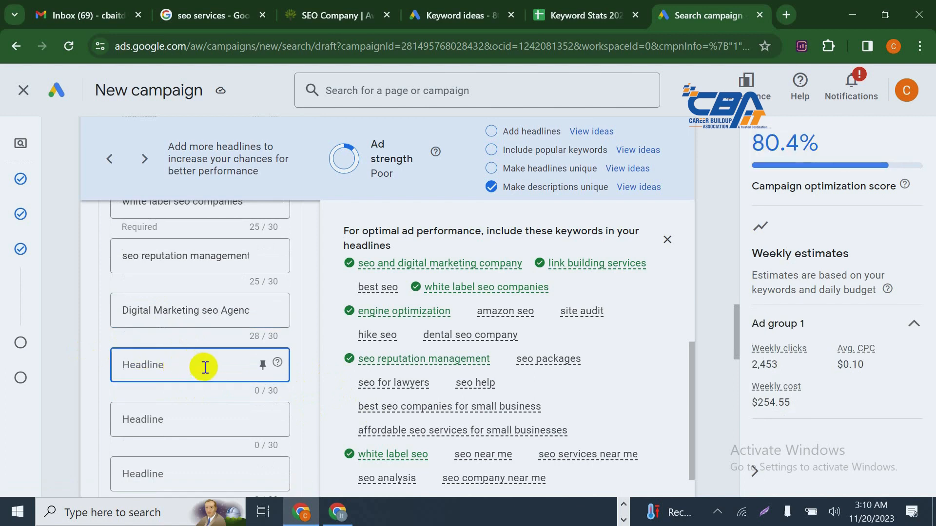
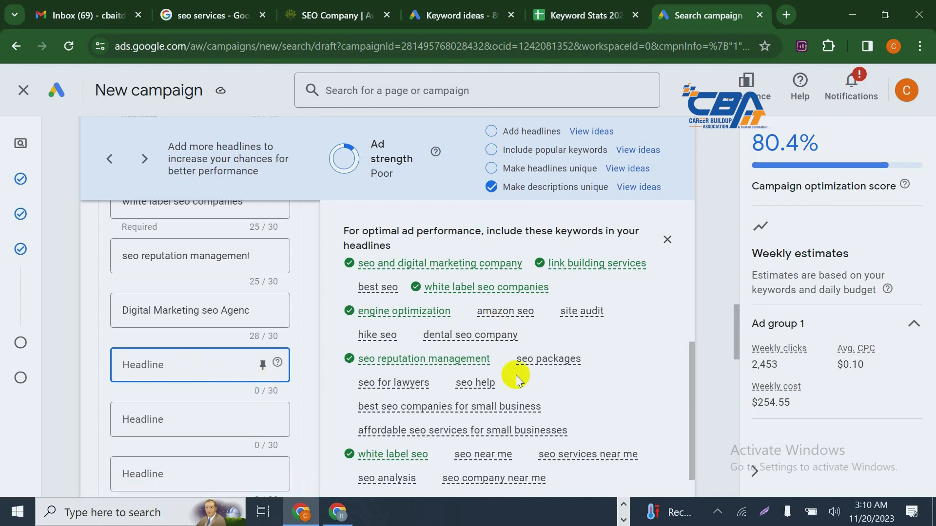
drag(560, 404, 358, 406)
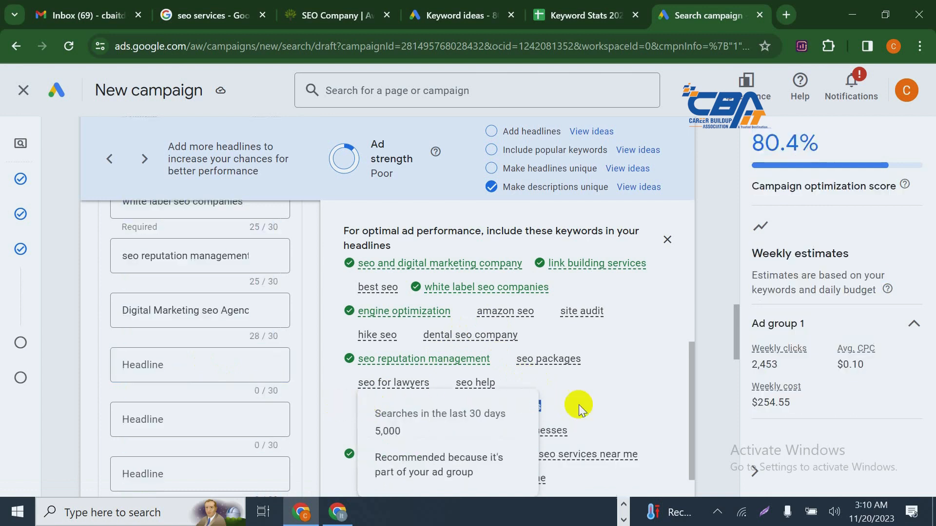
click(510, 404)
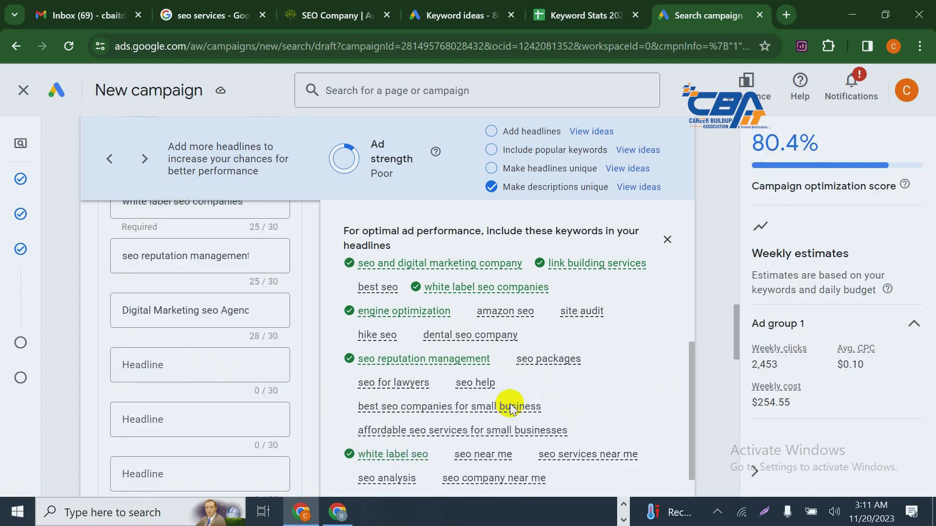
right_click(512, 406)
click(562, 407)
drag(565, 408, 352, 406)
click(724, 400)
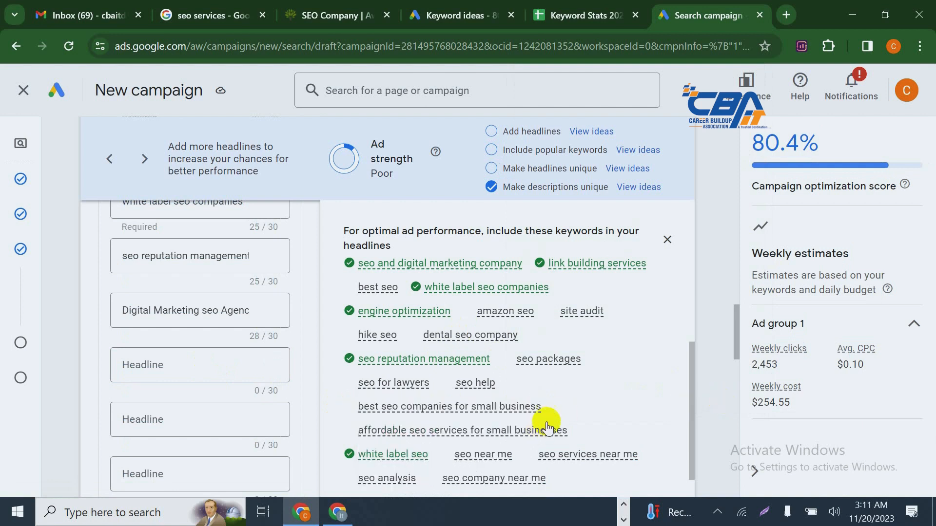
mouse_move(540, 409)
mouse_down()
mouse_move(347, 408)
mouse_move(524, 410)
mouse_up()
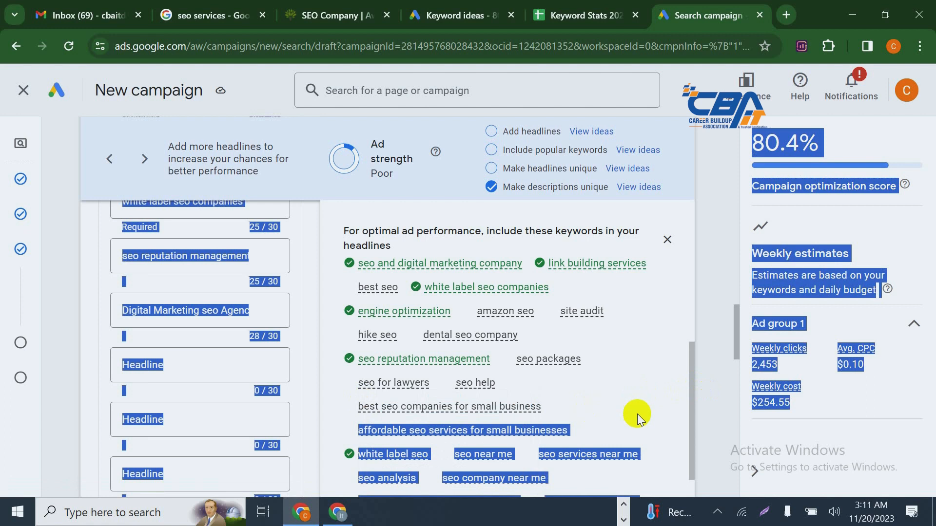
click(697, 413)
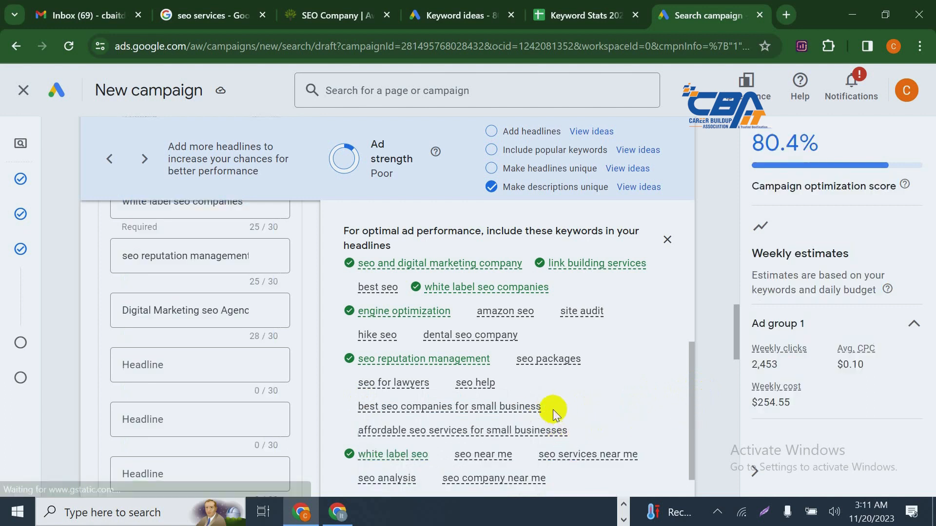
drag(553, 409, 757, 400)
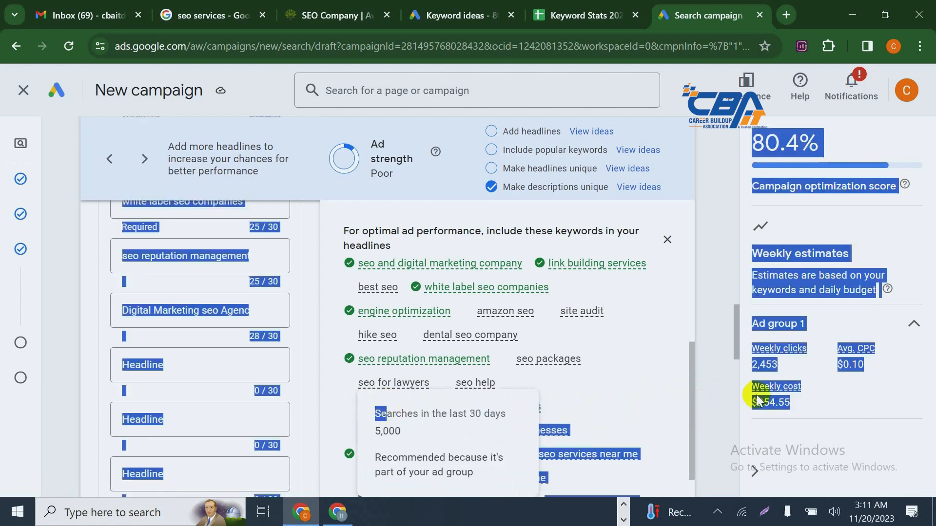
click(579, 404)
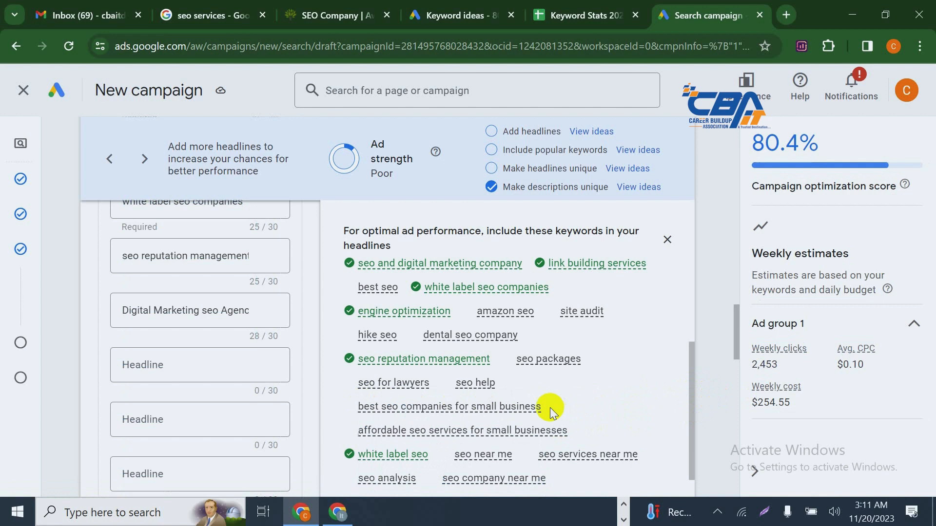
drag(551, 411, 725, 408)
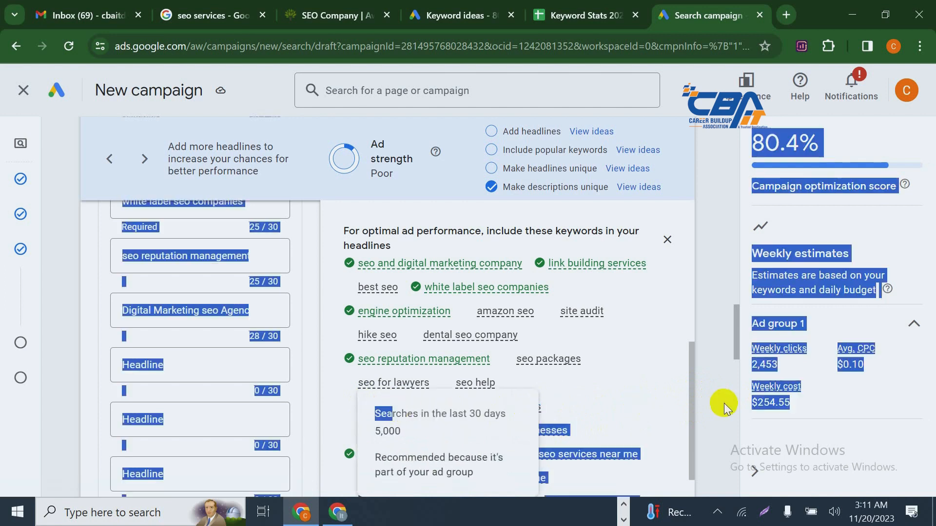
click(559, 396)
Copy the suggested keyword "affordable seo services for small businesses" into the empty sixth headline
scroll(560, 390, down, 3)
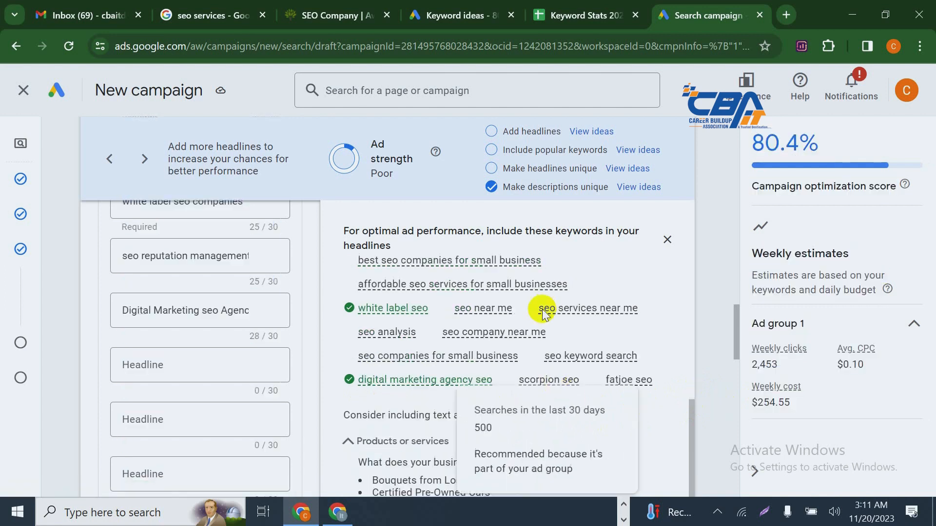
drag(584, 291, 365, 283)
key(ctrl+c)
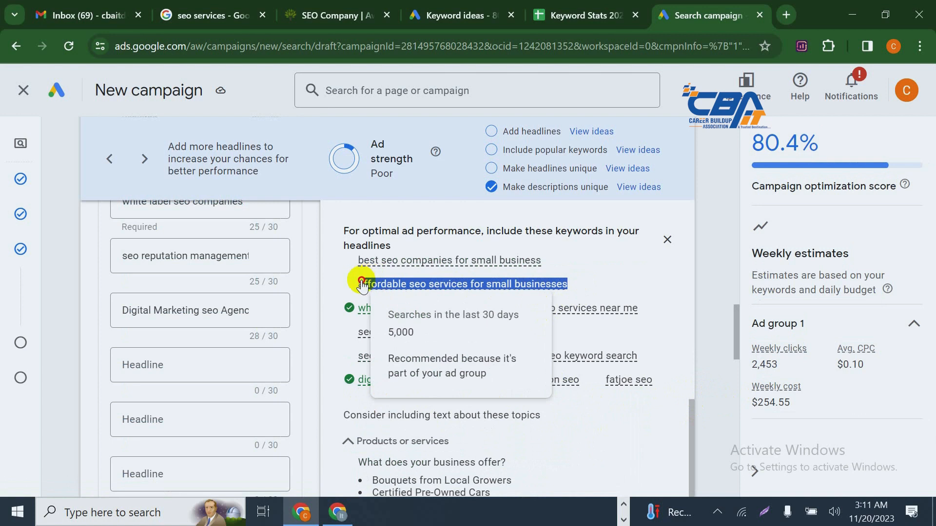
right_click(366, 284)
click(390, 300)
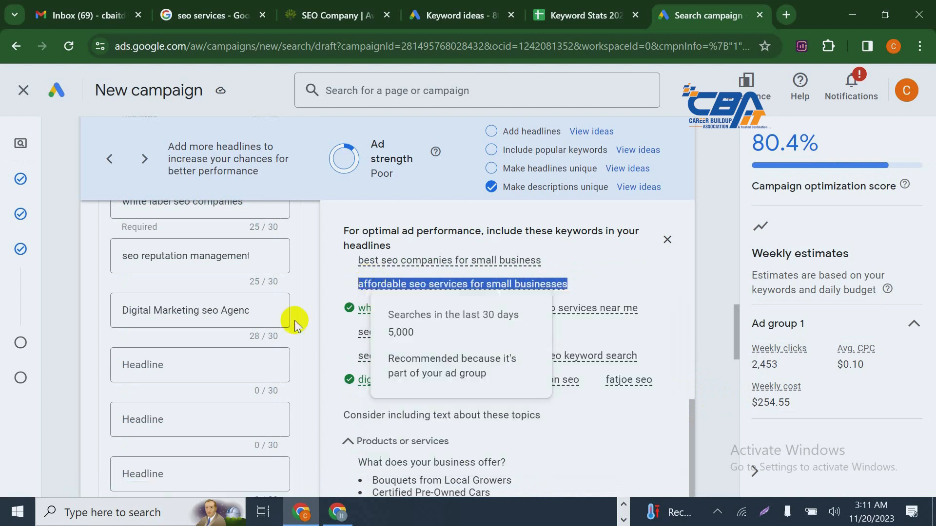
click(161, 361)
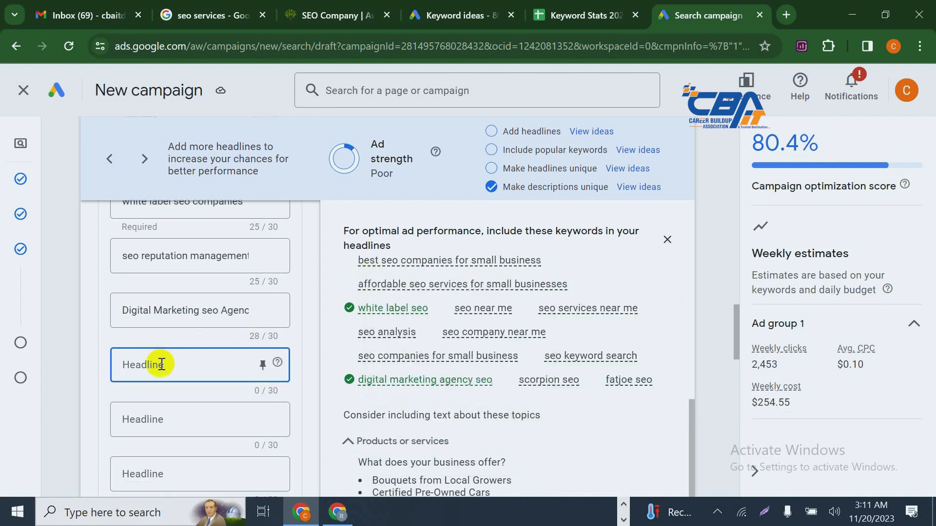
key(ctrl+v)
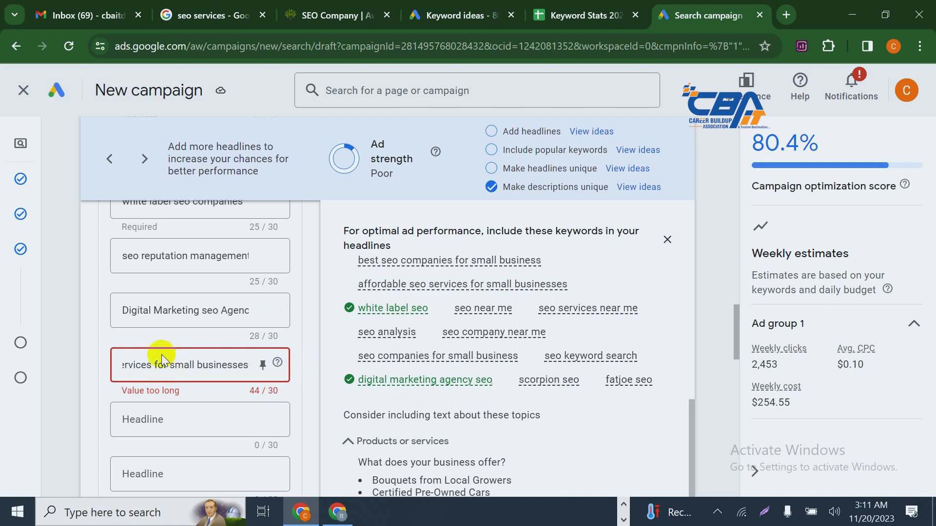
Shorten the sixth headline to "affordable seo services for sm" to fit the 30-character limit
key(BackSpace)
key(BackSpace)
key(BackSpace)
key(BackSpace)
key(BackSpace)
key(BackSpace)
key(BackSpace)
key(BackSpace)
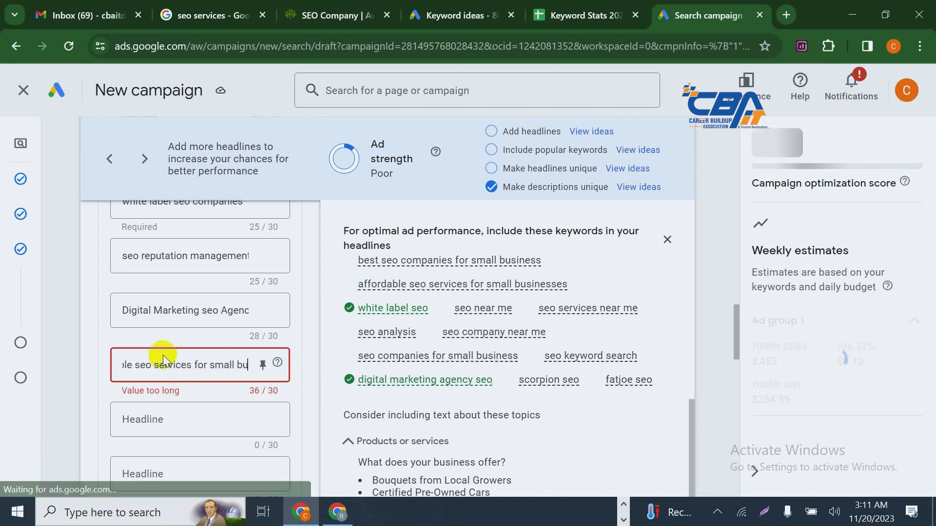
key(BackSpace)
key(BackSpace)
key(BackSpace)
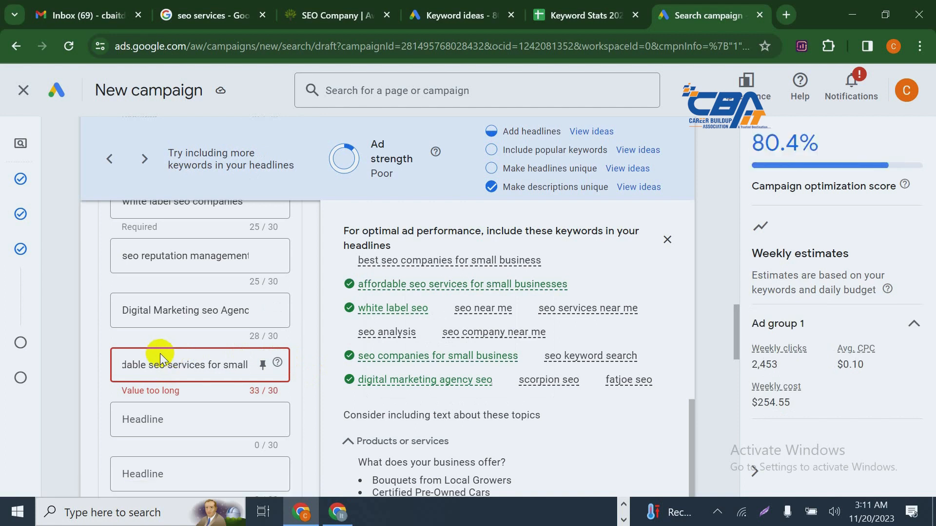
key(BackSpace)
key(BackSpace)
key(BackSpace)
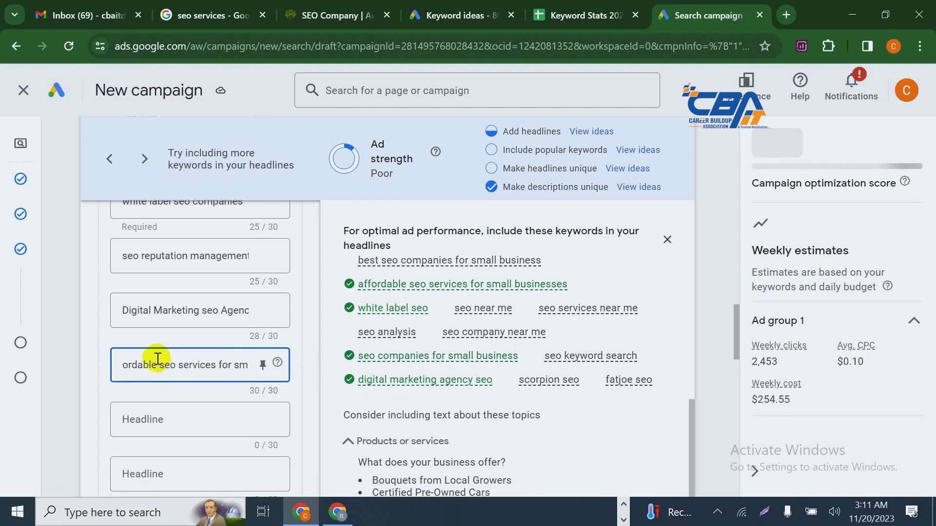
Shorten the sixth headline to "affordable seo services for"
key(BackSpace)
key(BackSpace)
key(BackSpace)
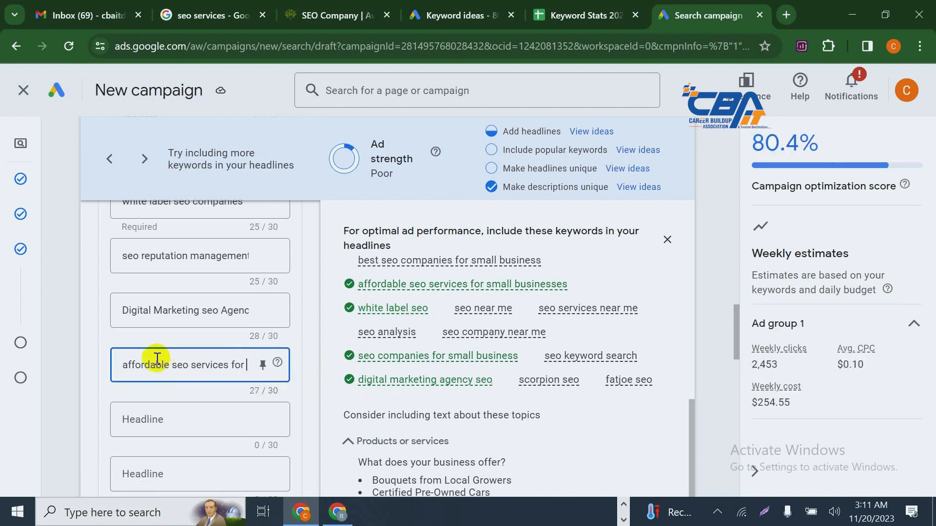
Copy the suggested keyword "seo services near me" into the empty seventh headline
click(220, 409)
scroll(207, 336, down, 4)
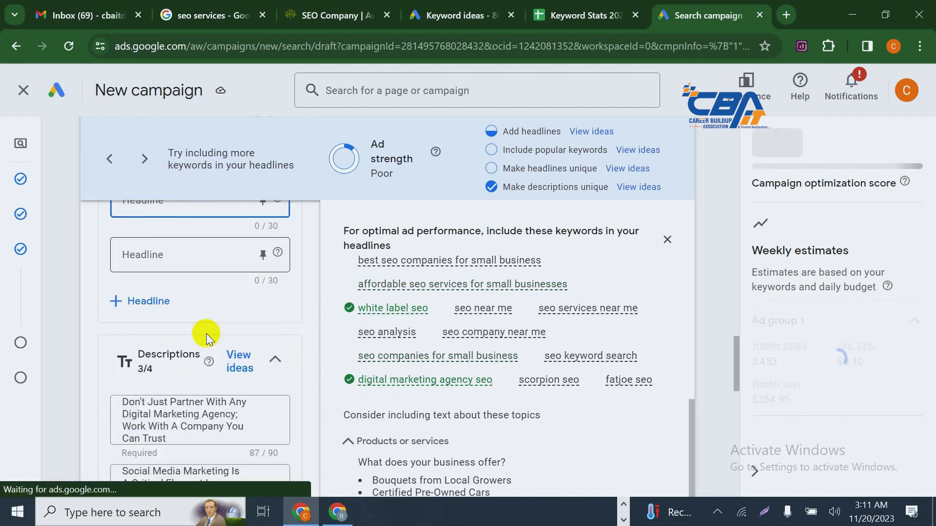
scroll(205, 331, up, 1)
scroll(205, 331, up, 12)
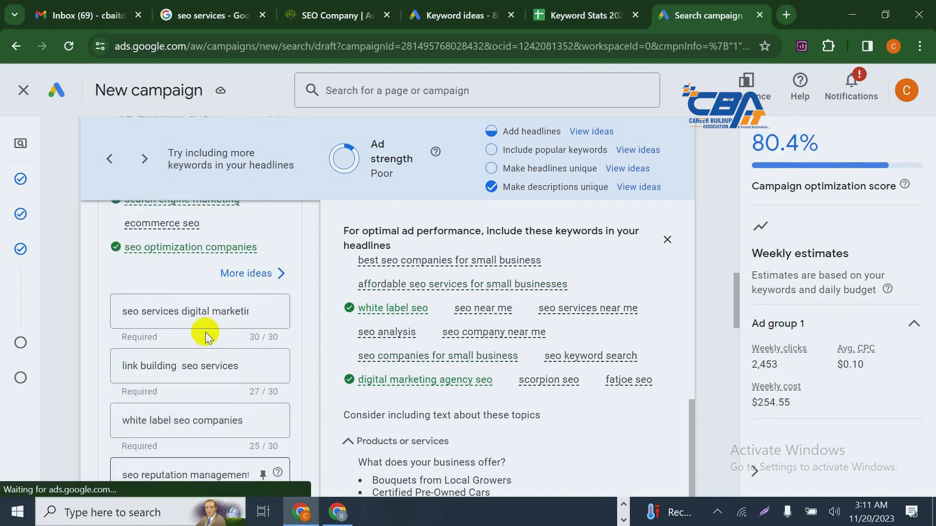
scroll(205, 336, down, 4)
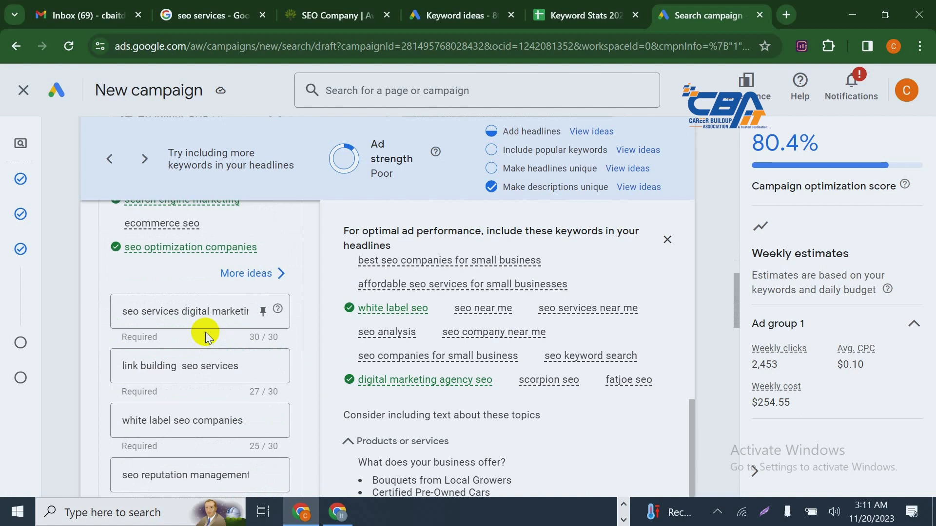
scroll(206, 336, down, 1)
scroll(206, 335, down, 1)
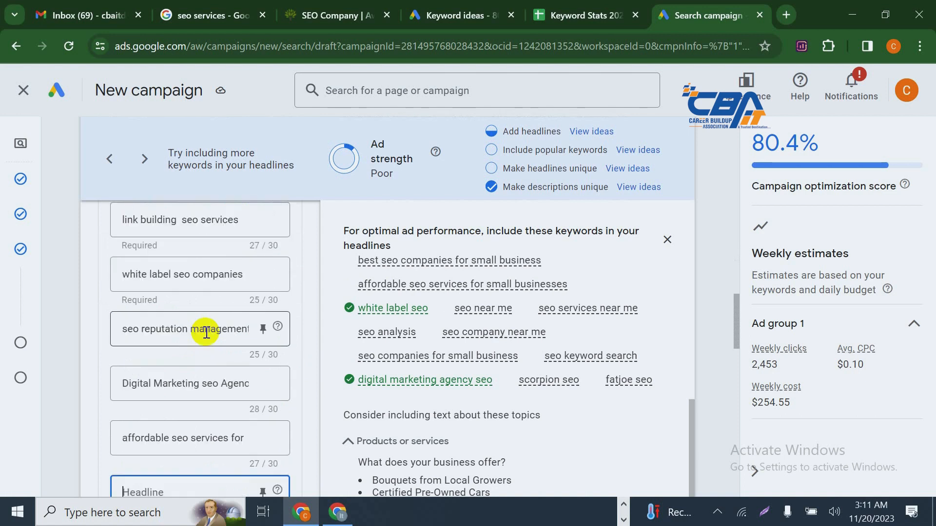
scroll(206, 337, down, 2)
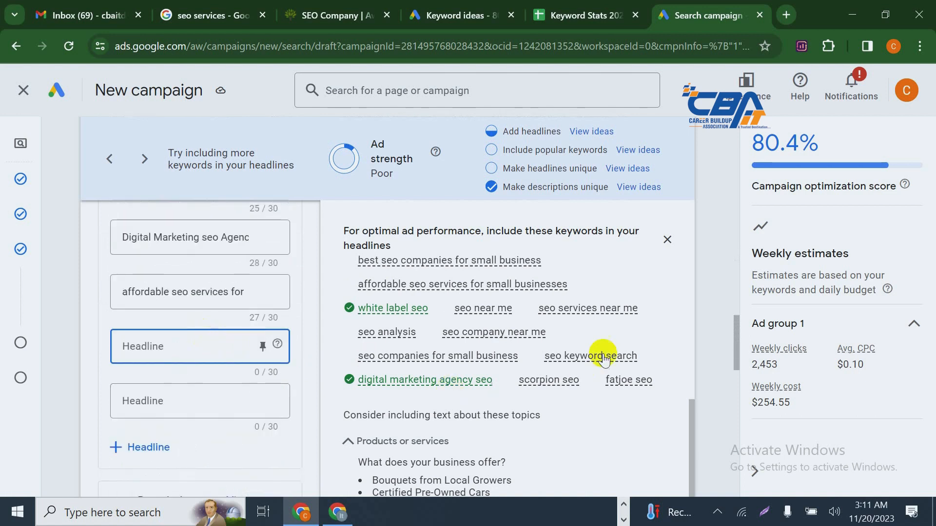
drag(651, 309, 529, 308)
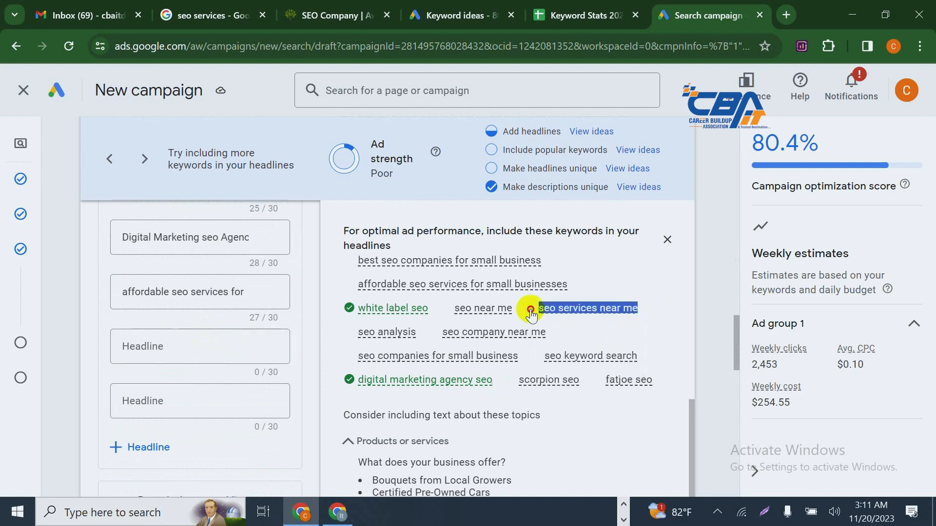
right_click(577, 312)
click(662, 148)
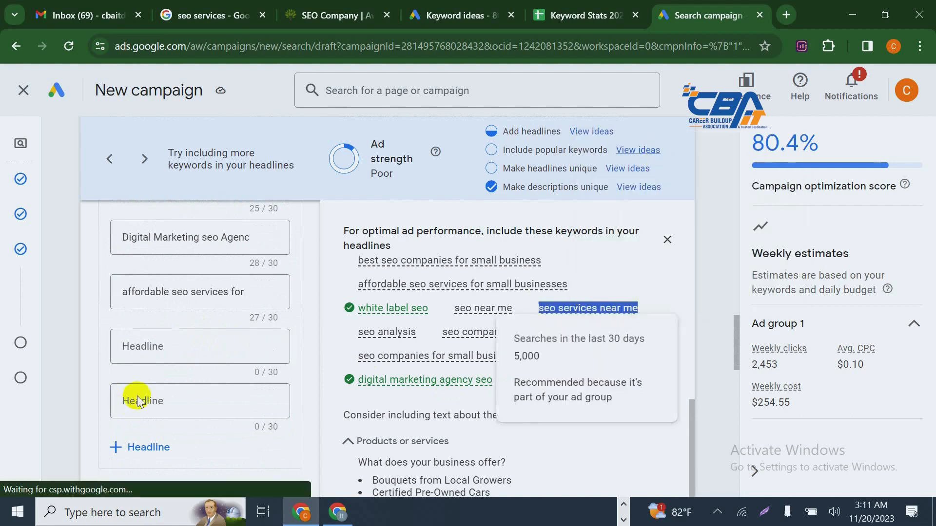
click(168, 352)
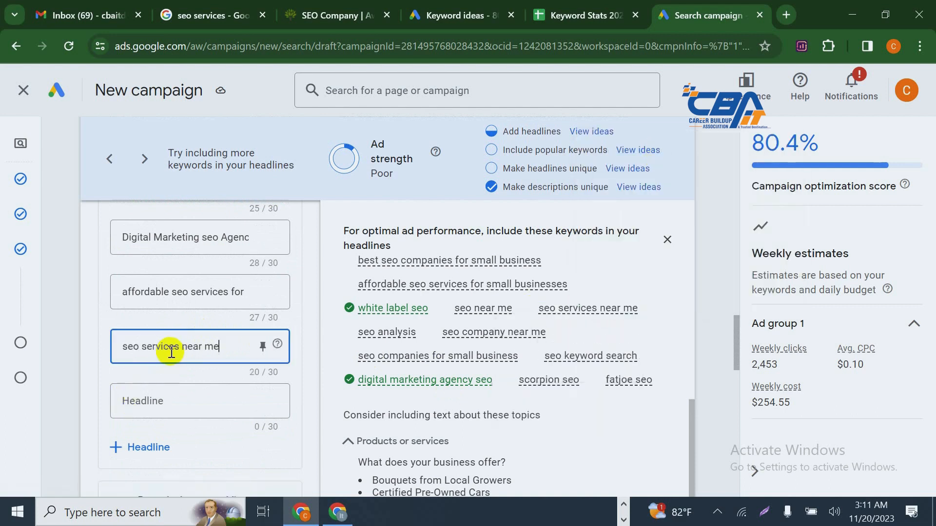
Review the suggested keywords and topic ideas for text to use in the empty eighth headline
click(141, 409)
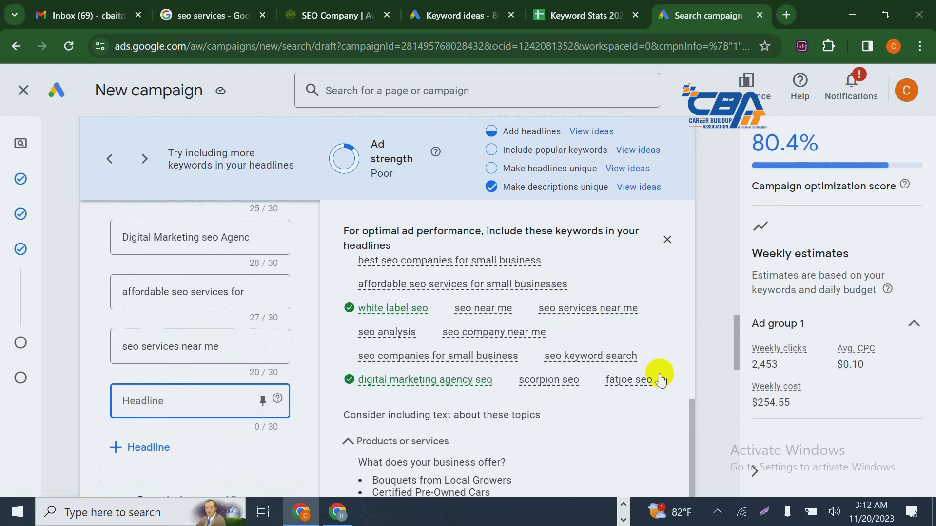
scroll(574, 445, down, 2)
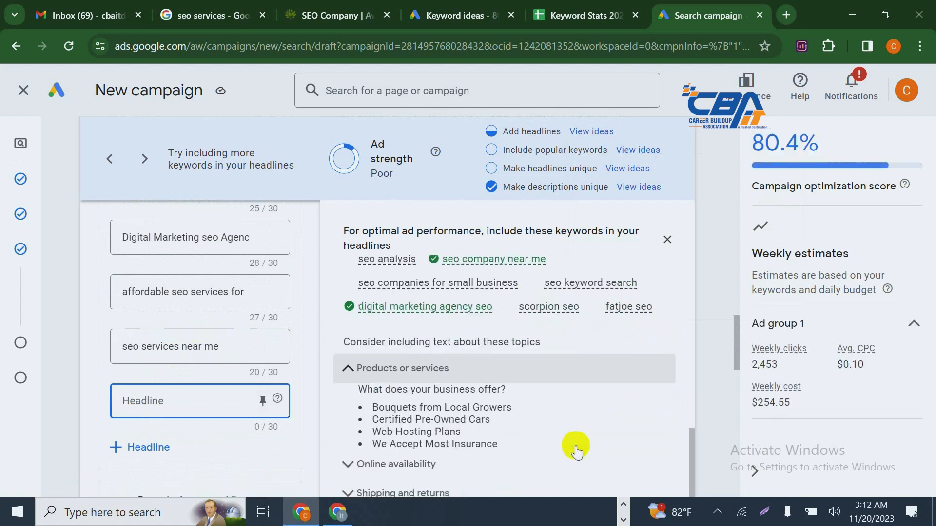
scroll(574, 449, down, 2)
scroll(573, 451, down, 4)
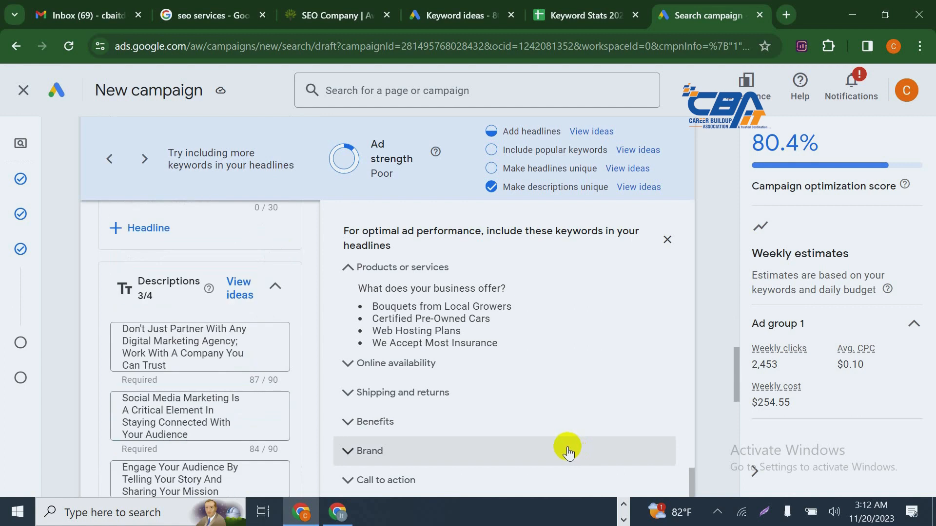
scroll(569, 453, up, 2)
scroll(234, 389, up, 3)
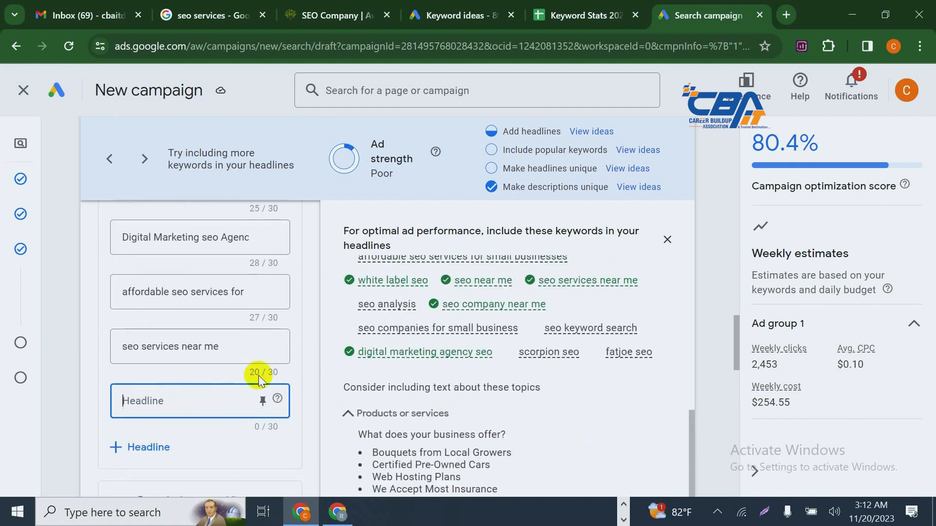
scroll(532, 456, up, 1)
scroll(531, 456, up, 2)
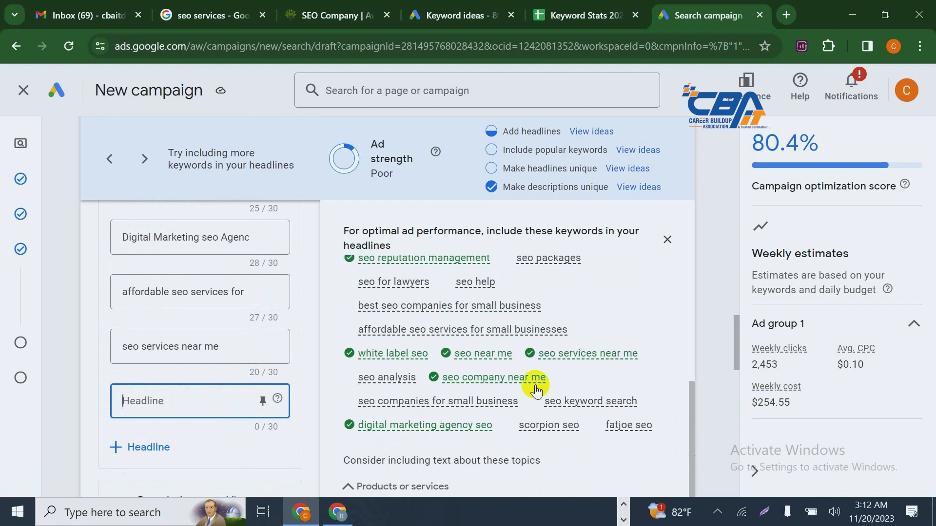
drag(653, 405, 549, 407)
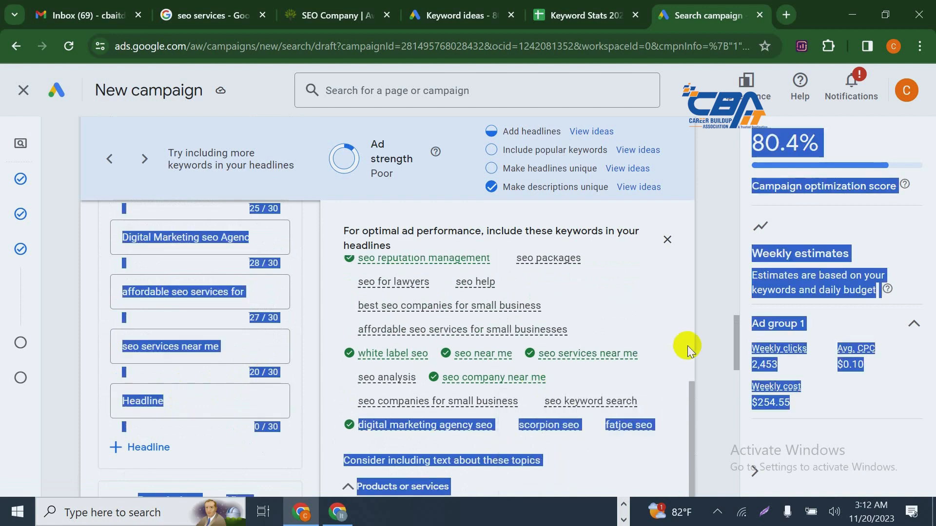
click(706, 342)
drag(649, 405, 724, 380)
click(724, 379)
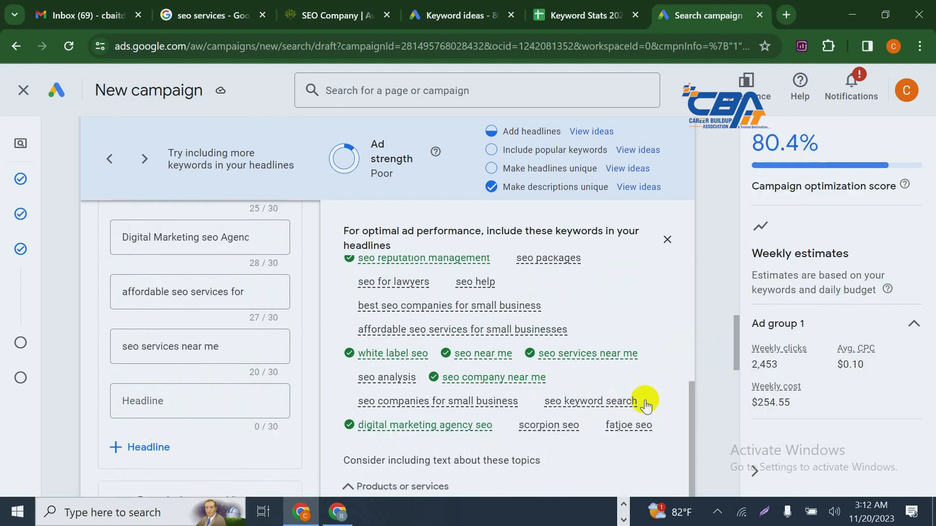
drag(544, 414, 715, 386)
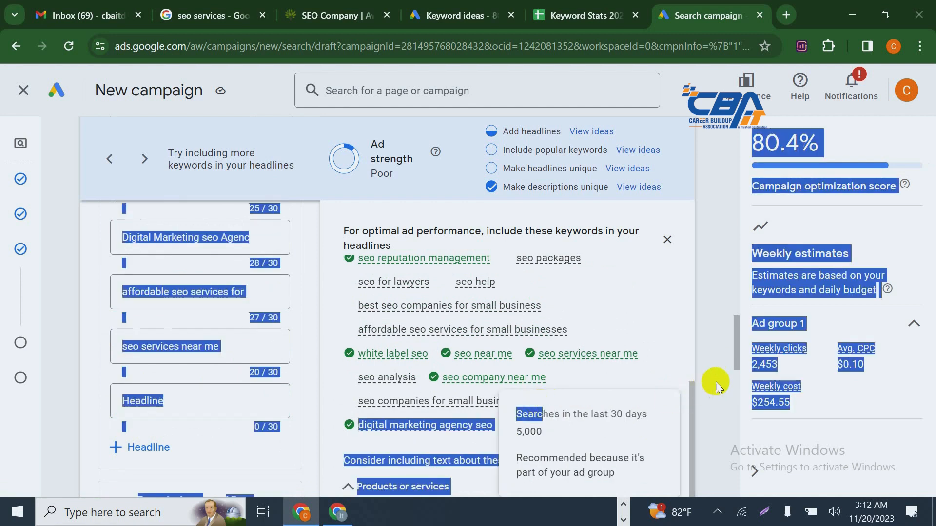
click(656, 399)
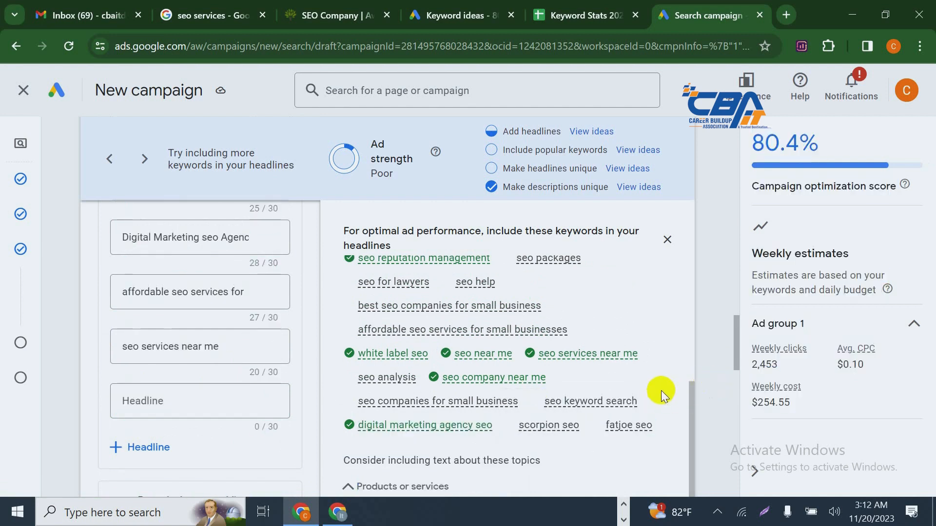
drag(653, 395, 528, 403)
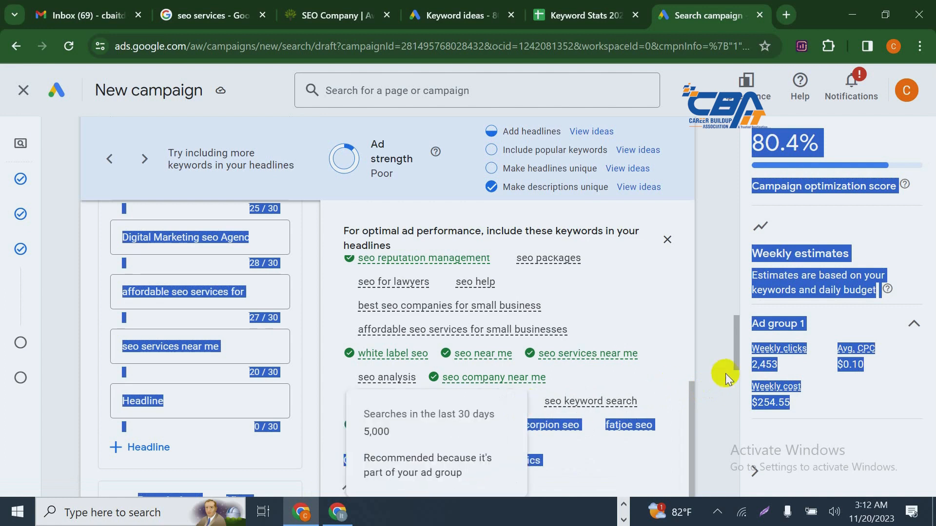
click(681, 360)
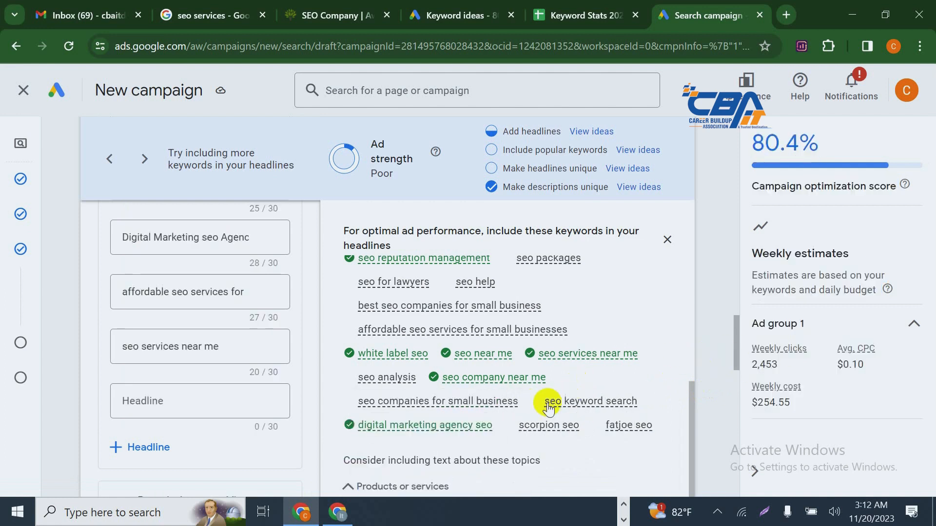
drag(541, 401, 664, 396)
click(664, 396)
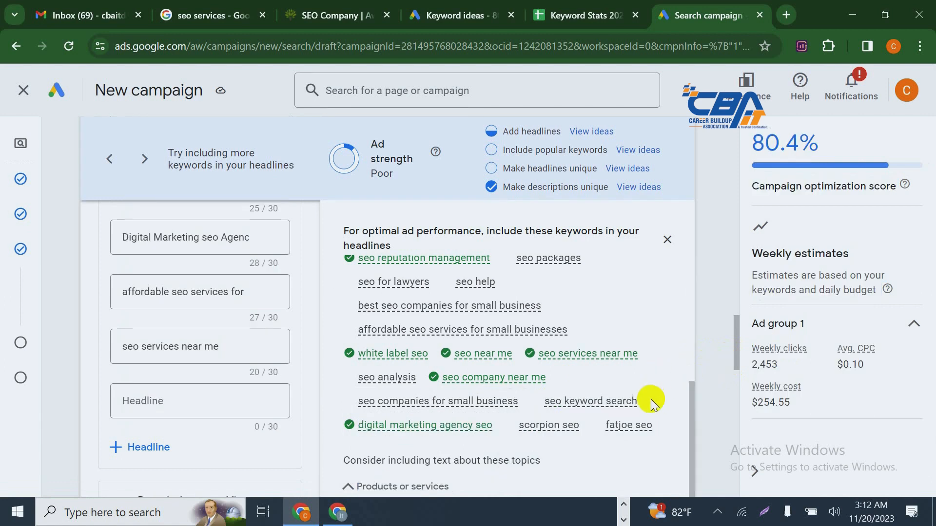
mouse_move(553, 404)
key(ctrl+a)
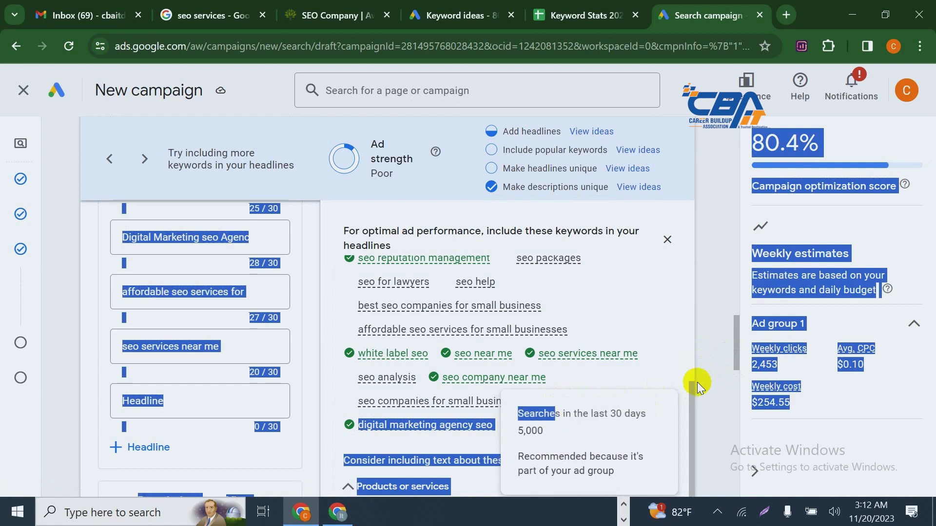
scroll(615, 340, down, 1)
scroll(615, 340, down, 1)
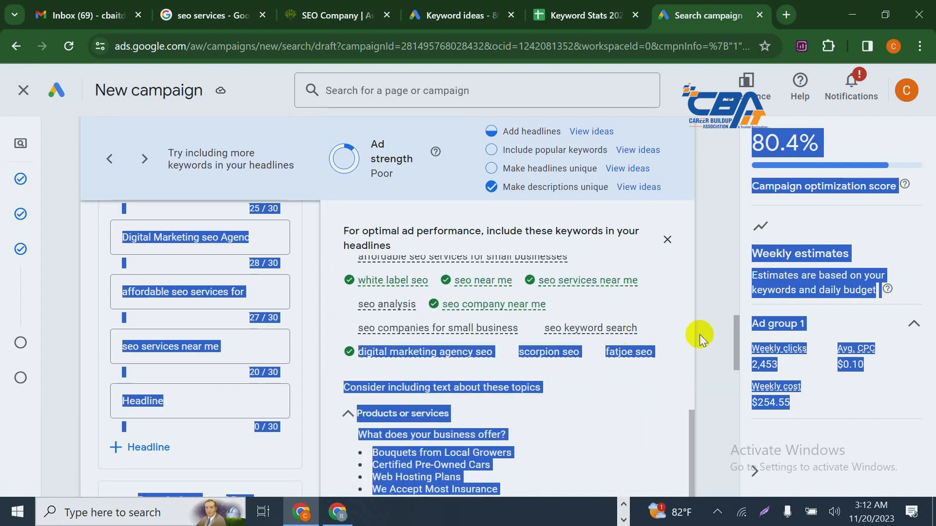
click(709, 324)
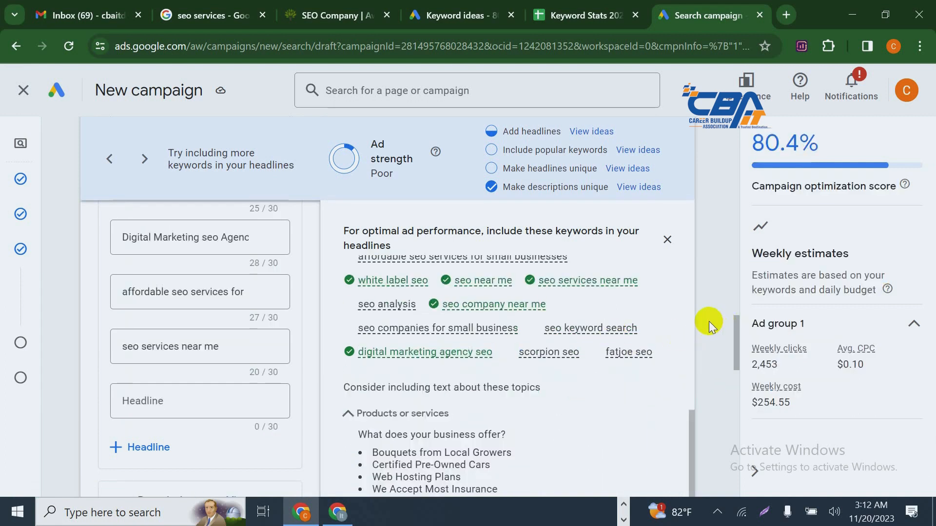
Copy the suggested keyword "seo keyword search" into the empty eighth headline
mouse_move(561, 329)
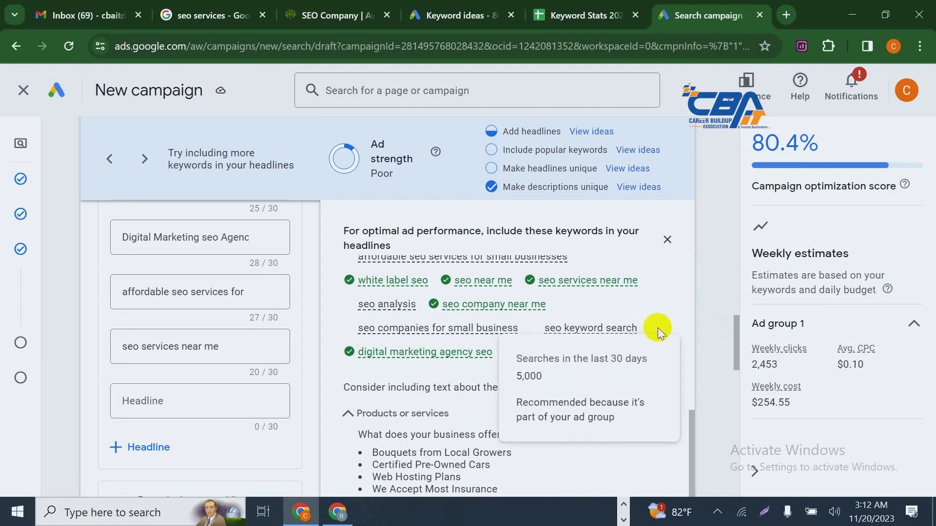
drag(639, 329, 552, 332)
right_click(553, 332)
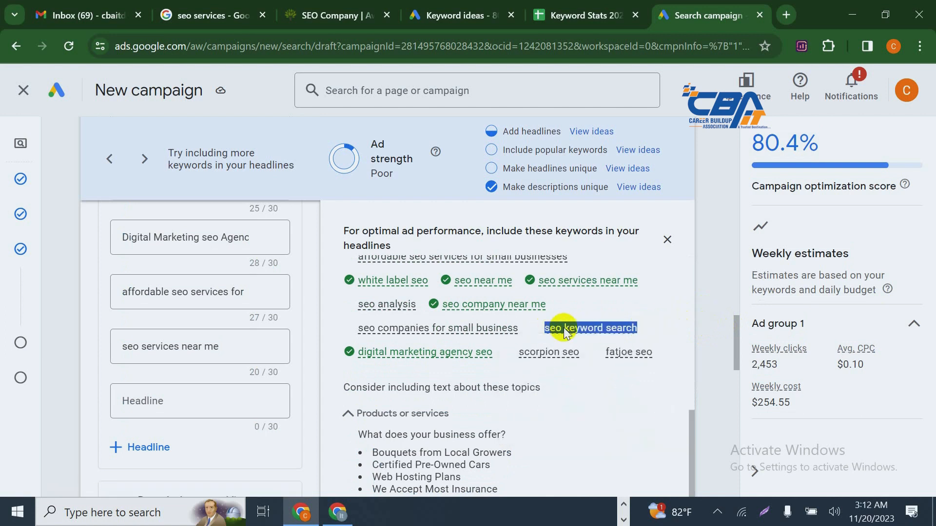
click(614, 169)
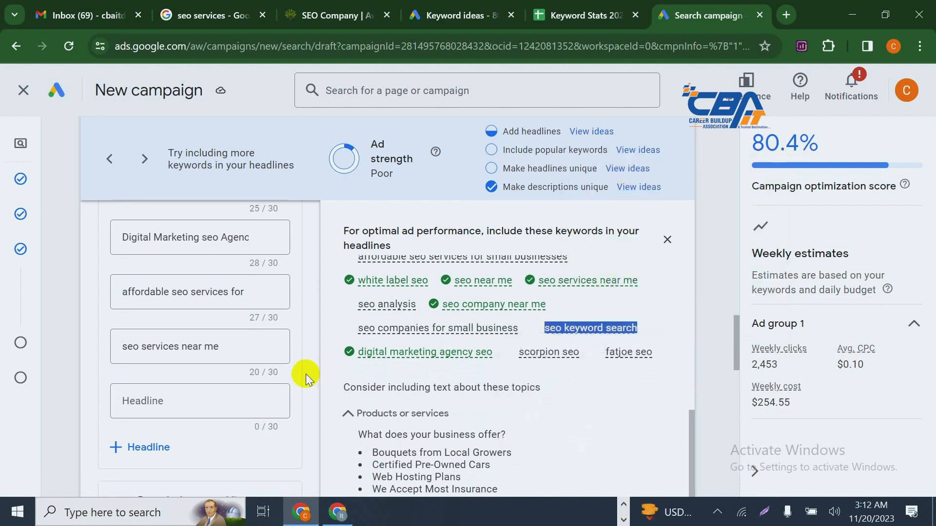
click(155, 399)
key(ctrl+v)
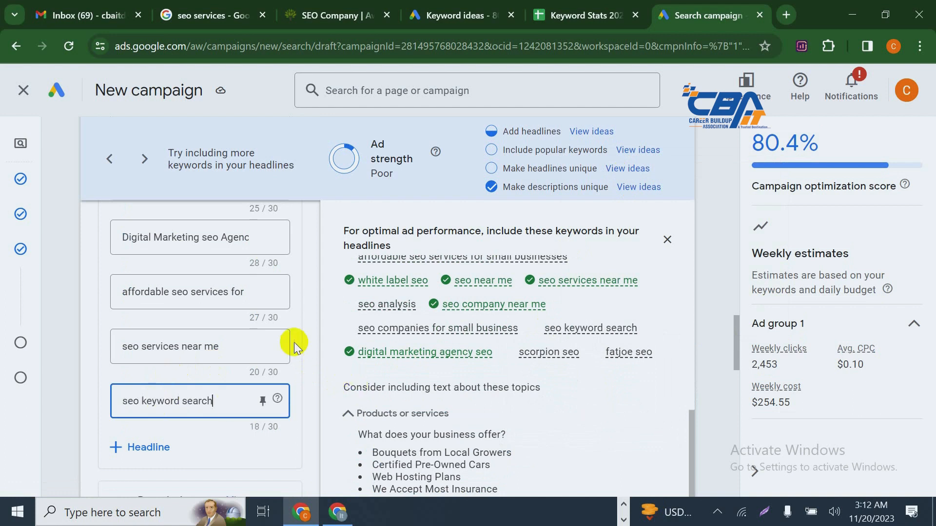
Clear the first description, "Don't Just Partner With Any Digital Marketing Agency; Work With A Company You Can Trust"
scroll(294, 344, down, 3)
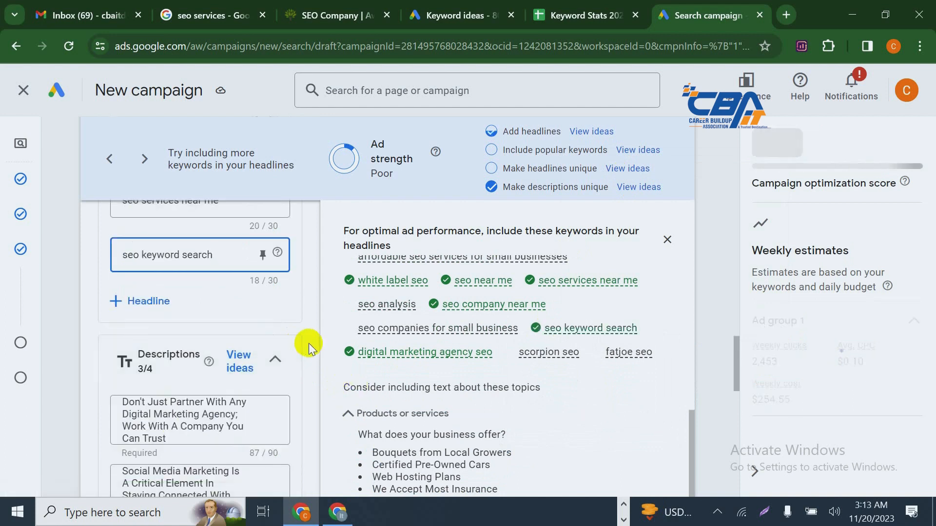
scroll(225, 412, down, 10)
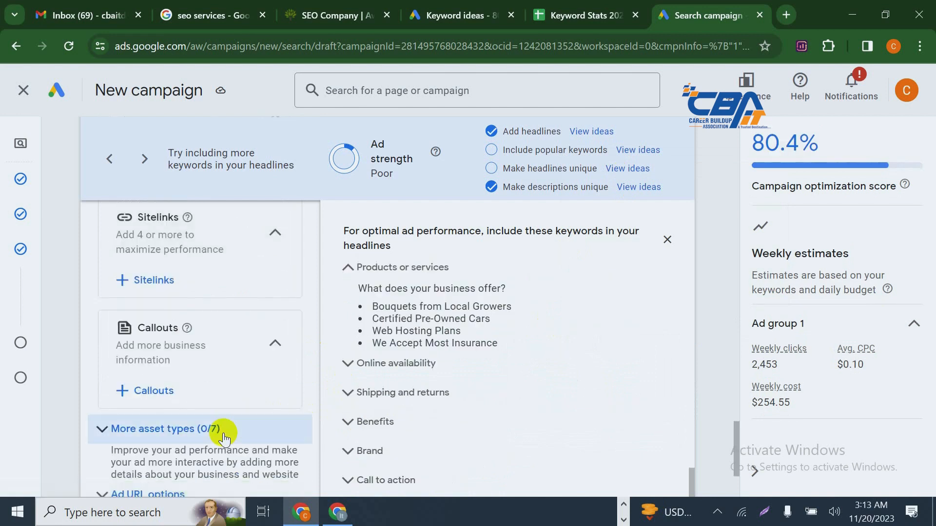
scroll(219, 429, up, 3)
scroll(226, 436, up, 3)
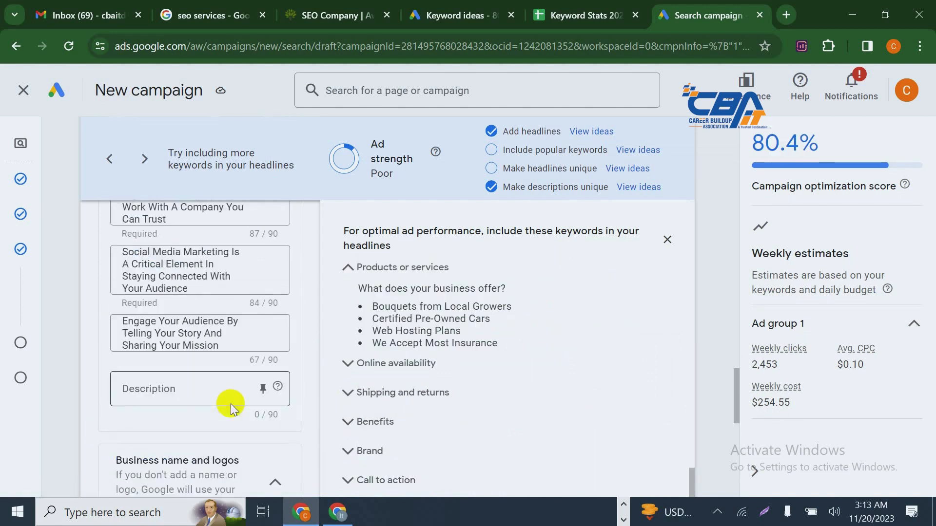
scroll(230, 403, up, 3)
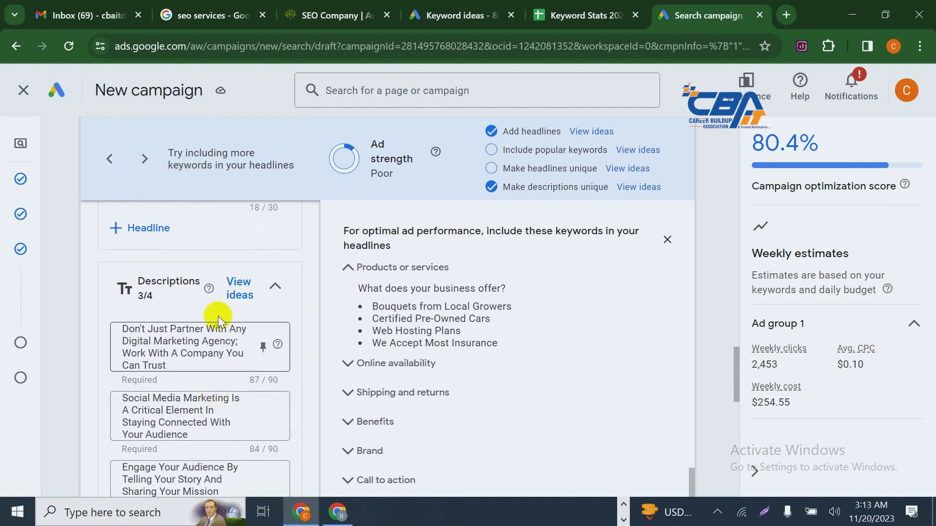
drag(171, 365, 93, 337)
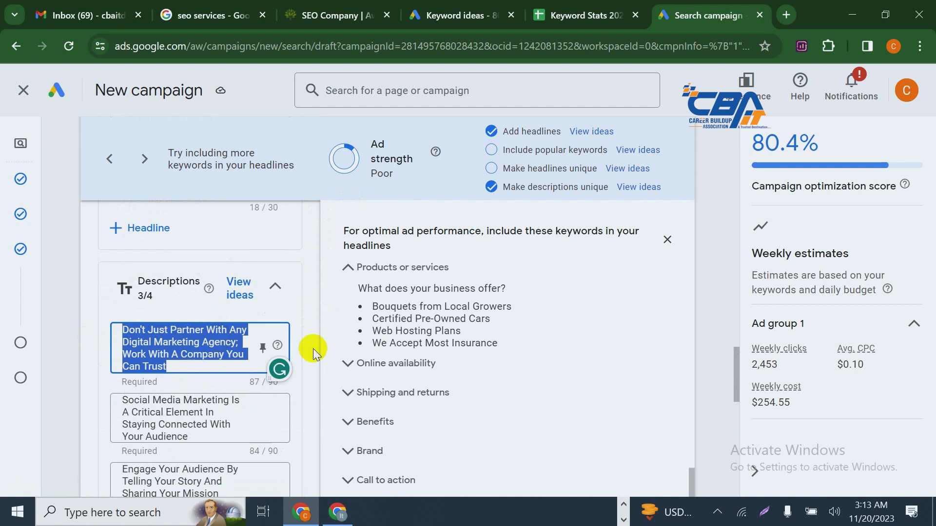
key(BackSpace)
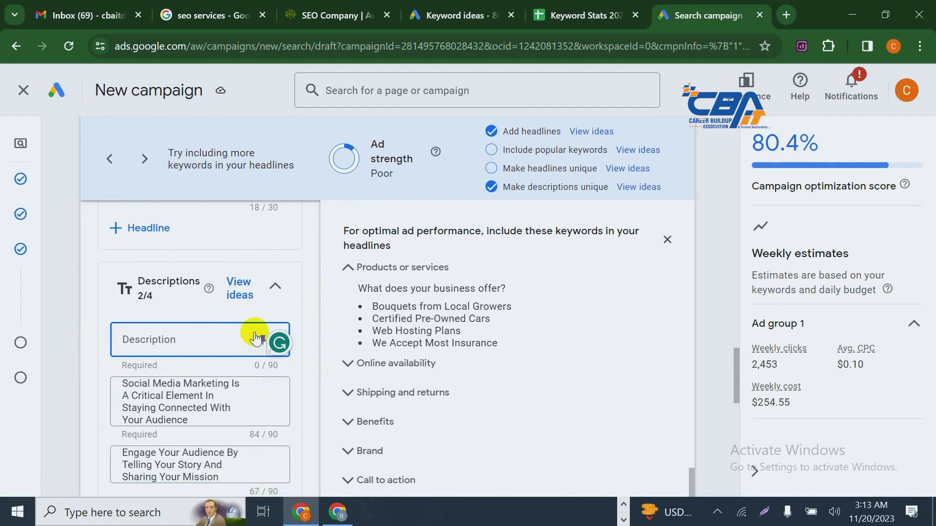
Copy "Let's face it. You know what you need but you just don't know how to get it. Our SEO" from the Thrive page into the first description
click(585, 12)
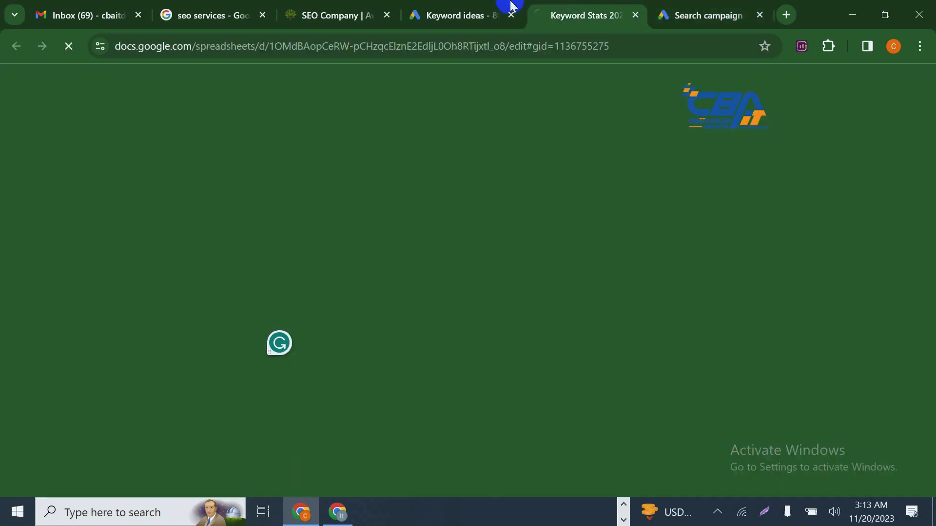
click(340, 6)
scroll(215, 359, down, 10)
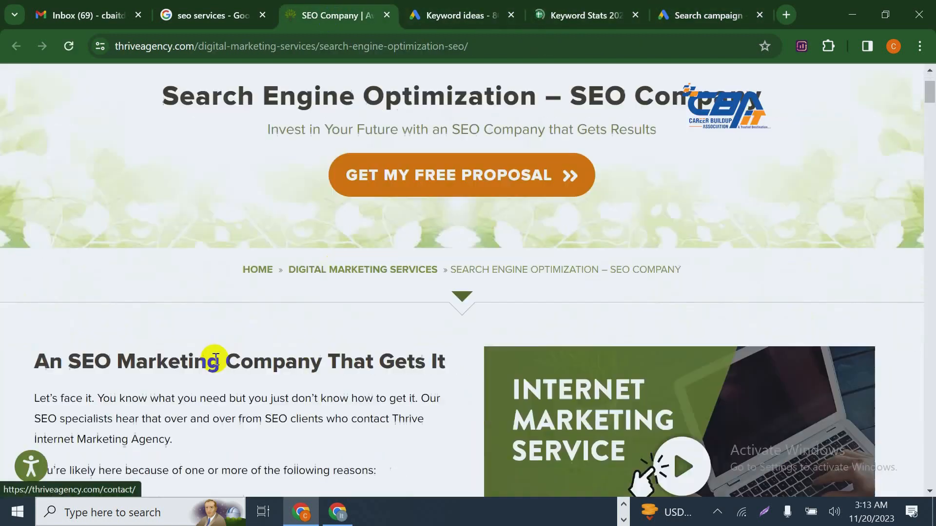
scroll(222, 360, up, 4)
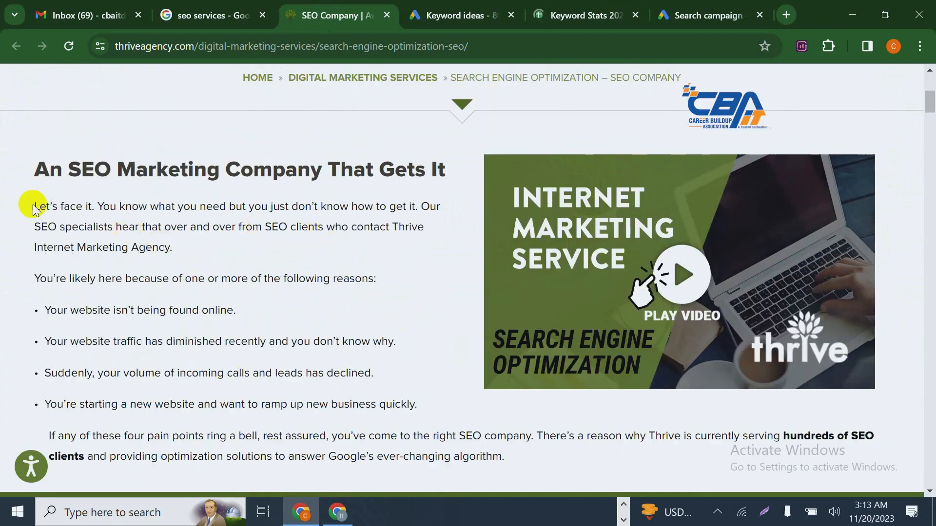
drag(33, 205, 56, 232)
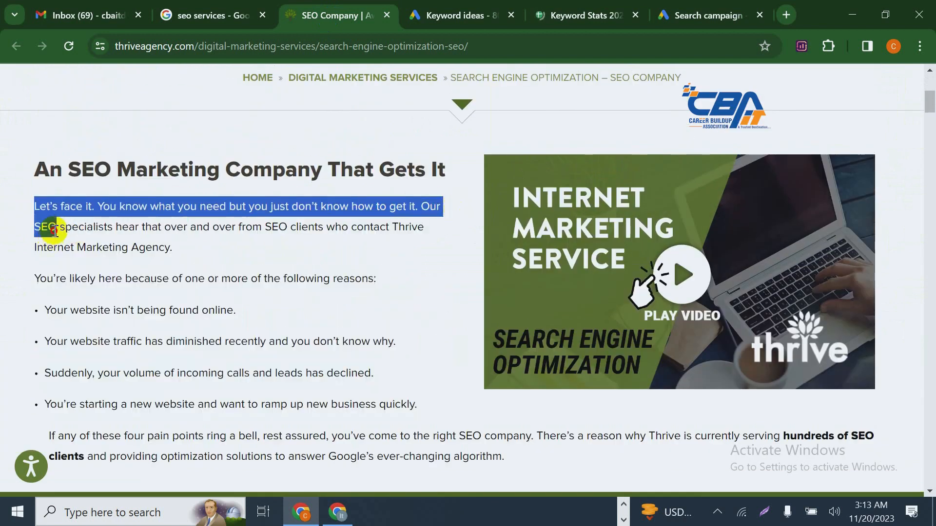
right_click(57, 232)
click(119, 242)
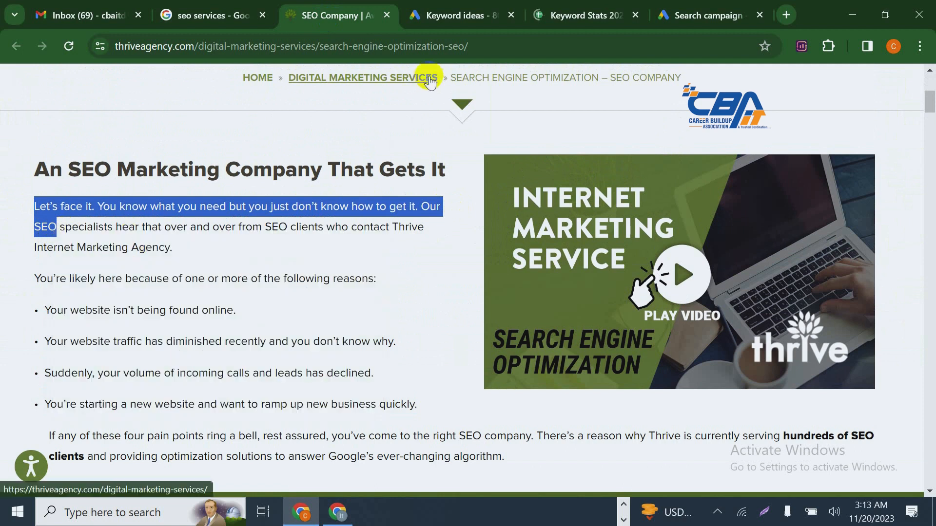
click(692, 15)
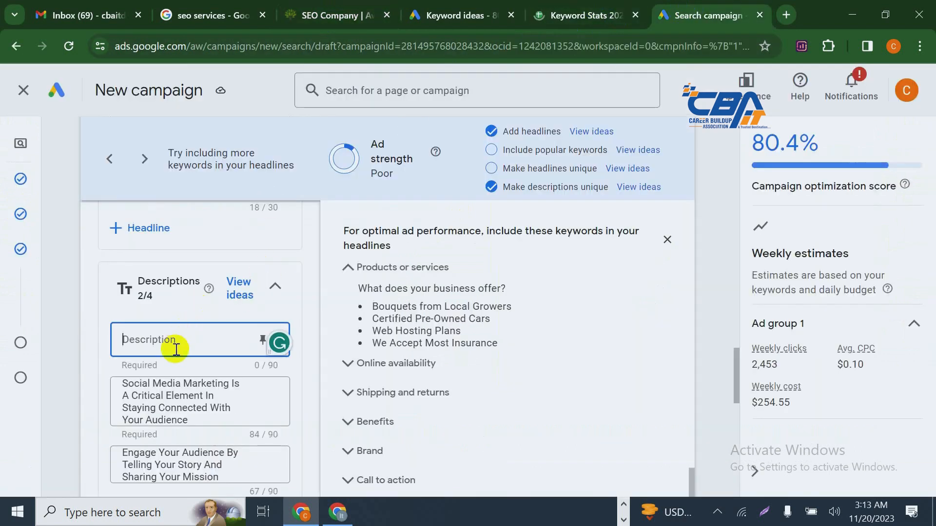
key(ctrl+v)
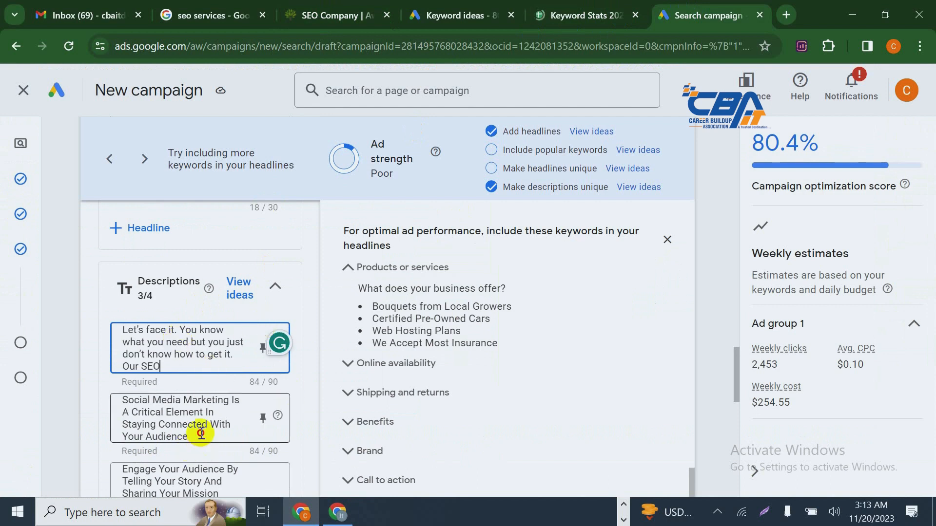
Replace the second description with the Thrive page's sentence "You're likely here because of one or more of the following reasons:"
drag(201, 433, 96, 393)
scroll(182, 418, down, 1)
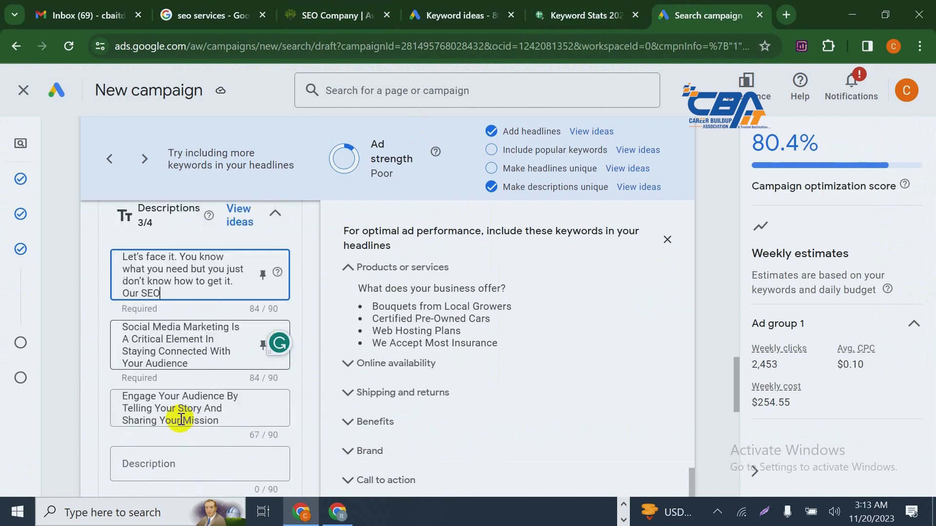
click(204, 359)
scroll(178, 293, up, 1)
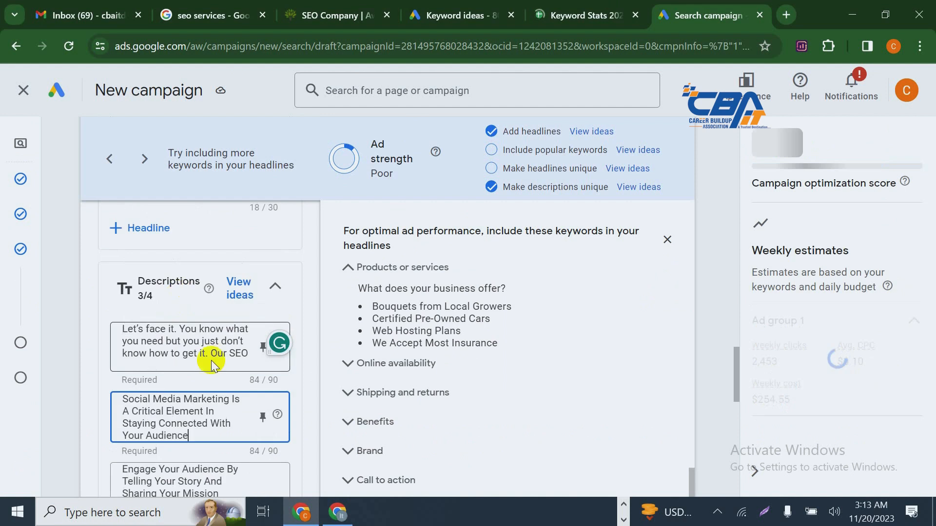
triple_click(121, 402)
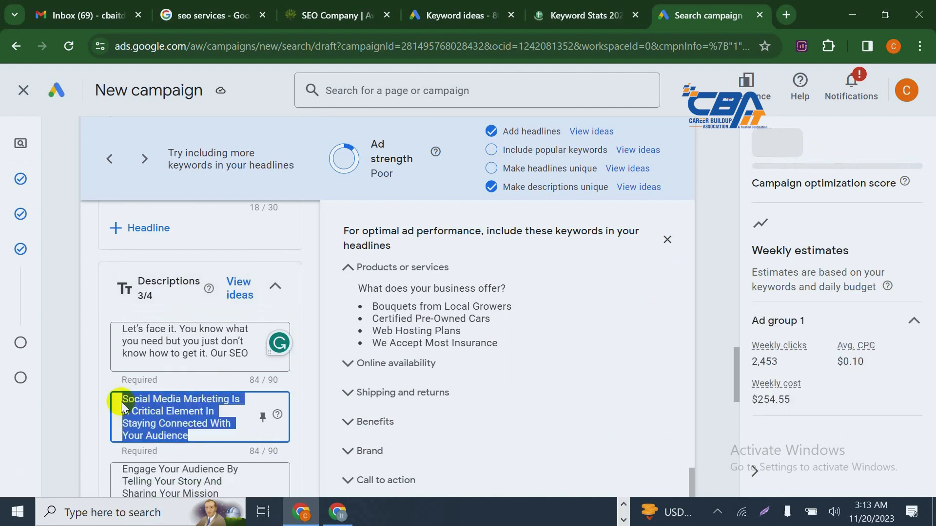
click(371, 6)
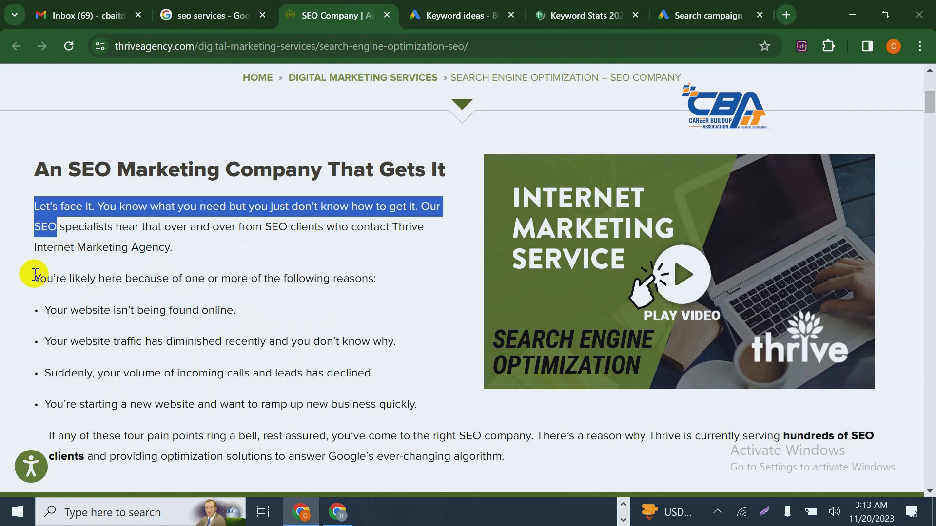
drag(35, 274, 377, 273)
right_click(338, 282)
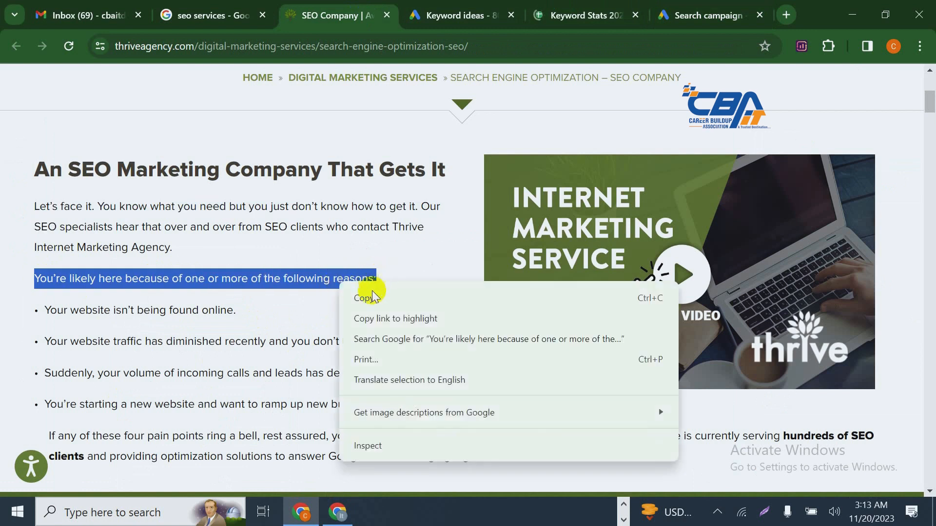
click(371, 294)
click(706, 19)
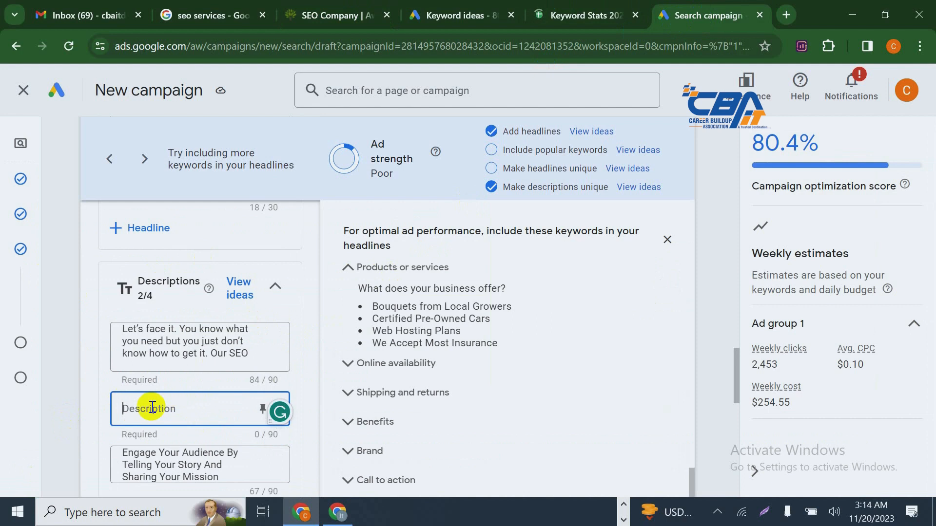
key(ctrl+v)
Replace the third description with the Thrive page's bullet "Suddenly, your volume of incoming calls and leads has declined."
scroll(251, 382, down, 2)
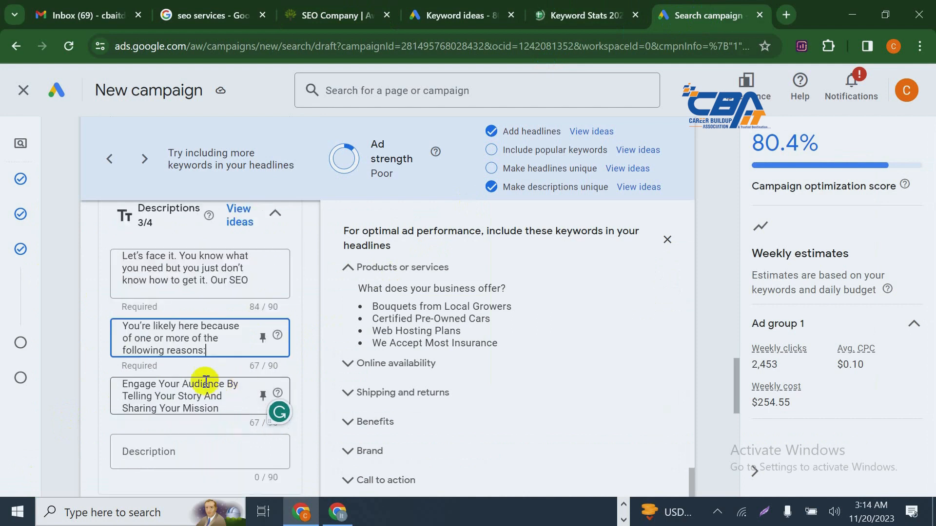
key(Tab)
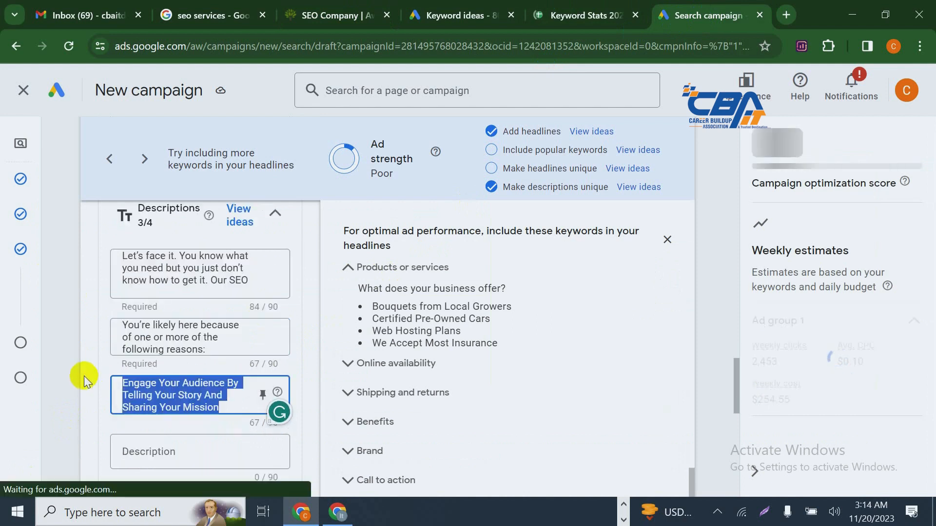
key(BackSpace)
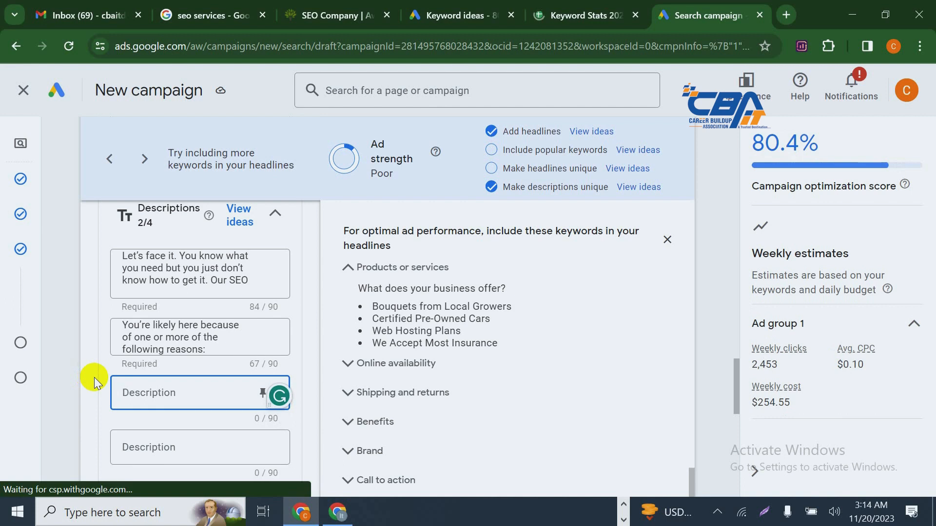
scroll(94, 378, up, 1)
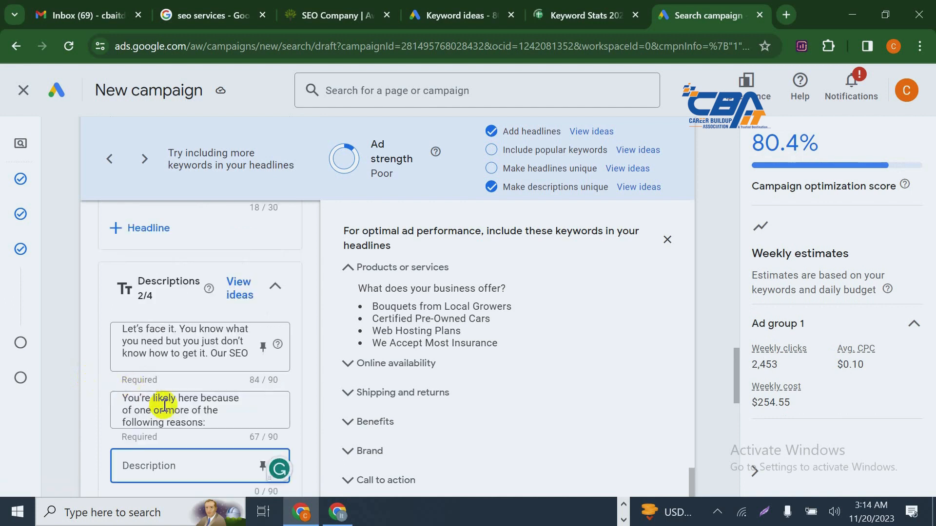
scroll(175, 404, down, 1)
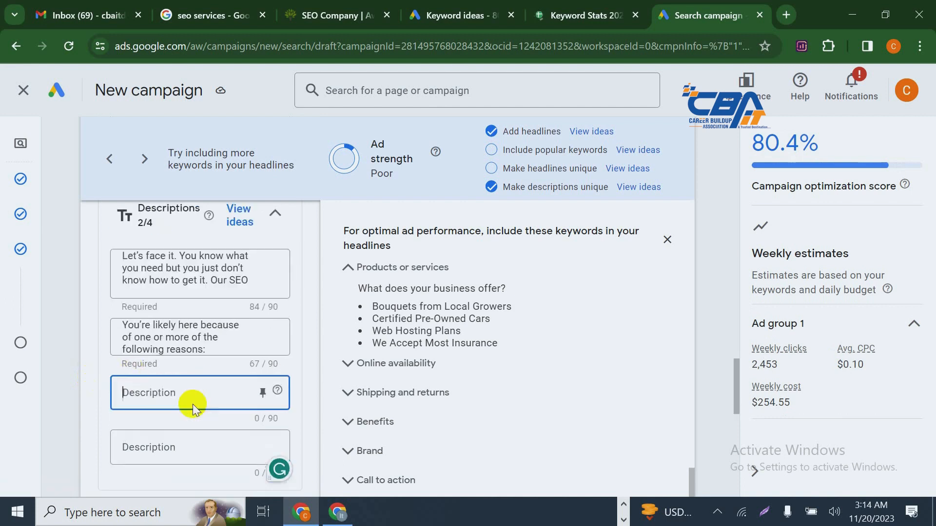
click(314, 6)
scroll(172, 304, down, 1)
drag(40, 299, 384, 303)
right_click(345, 299)
click(403, 135)
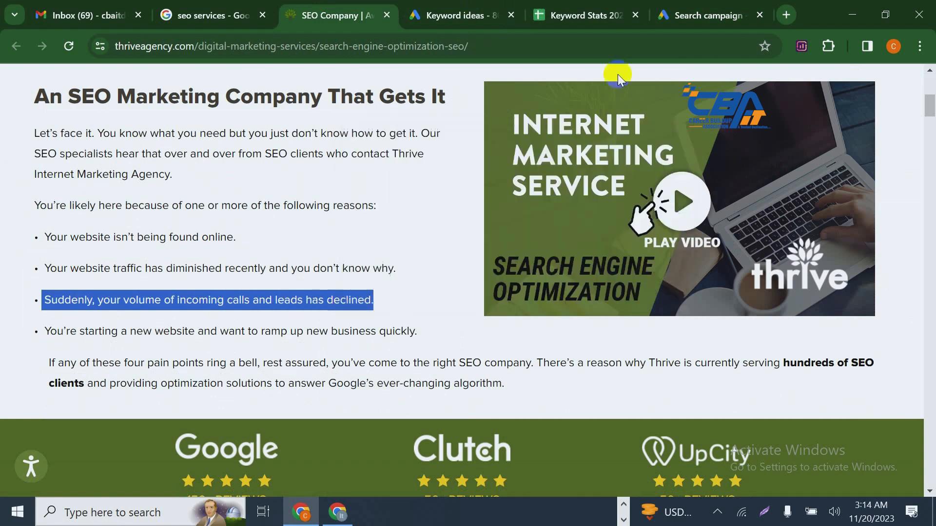
click(671, 15)
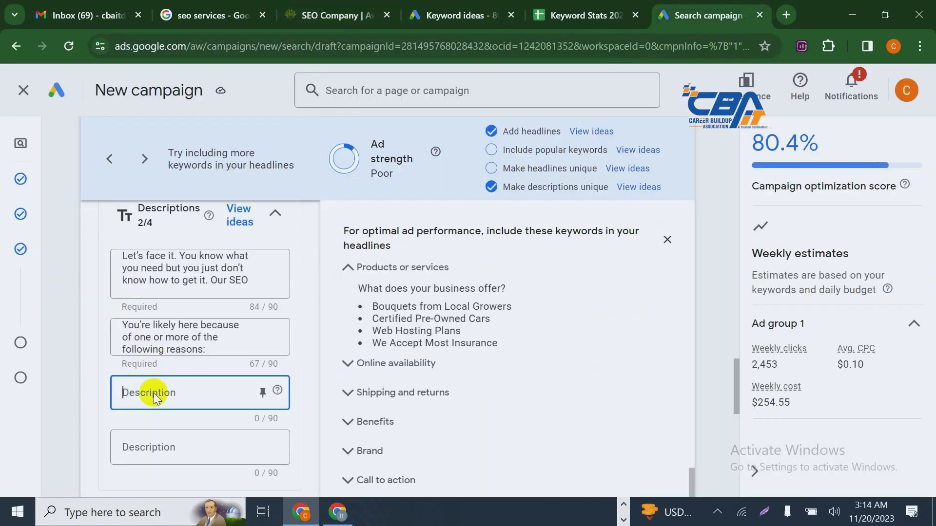
key(ctrl+v)
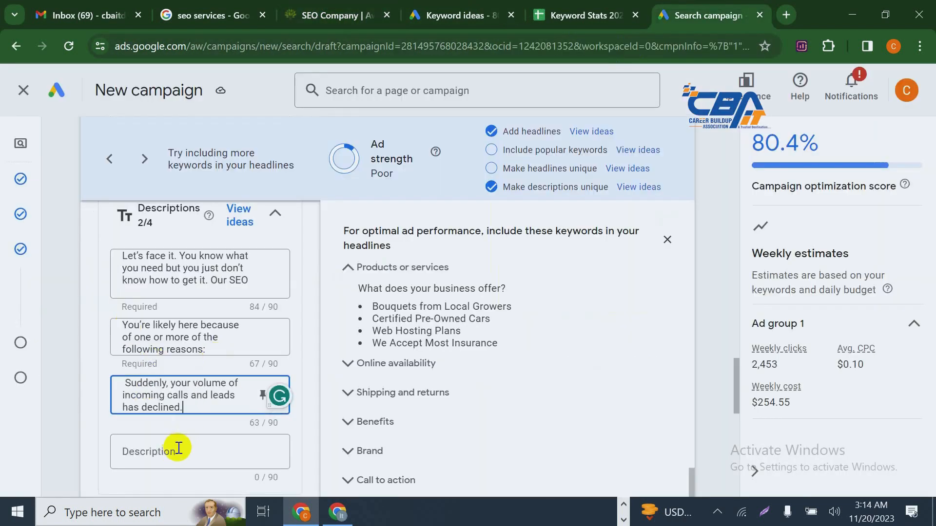
Copy the Thrive page's bullet "You're starting a new website and want to ramp up new business quickly." into the empty fourth description
click(178, 448)
scroll(263, 367, down, 3)
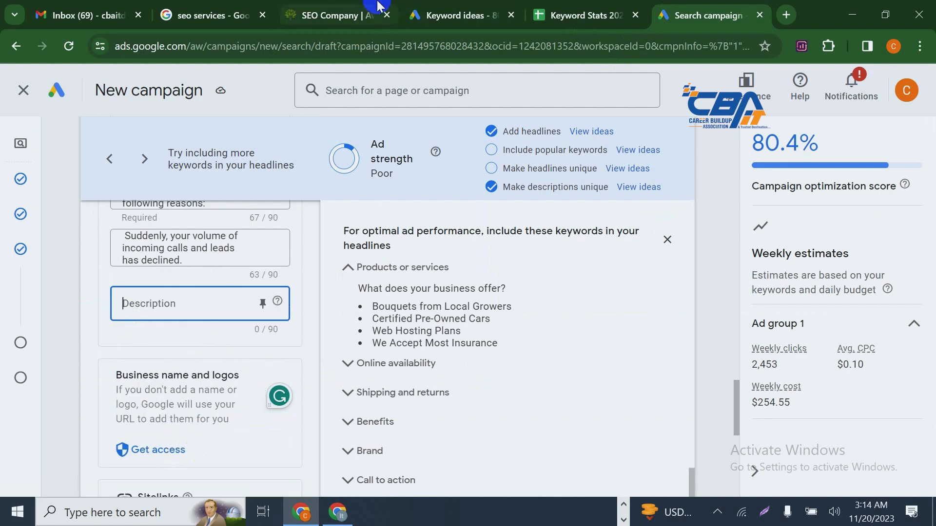
click(384, 7)
drag(407, 265, 60, 267)
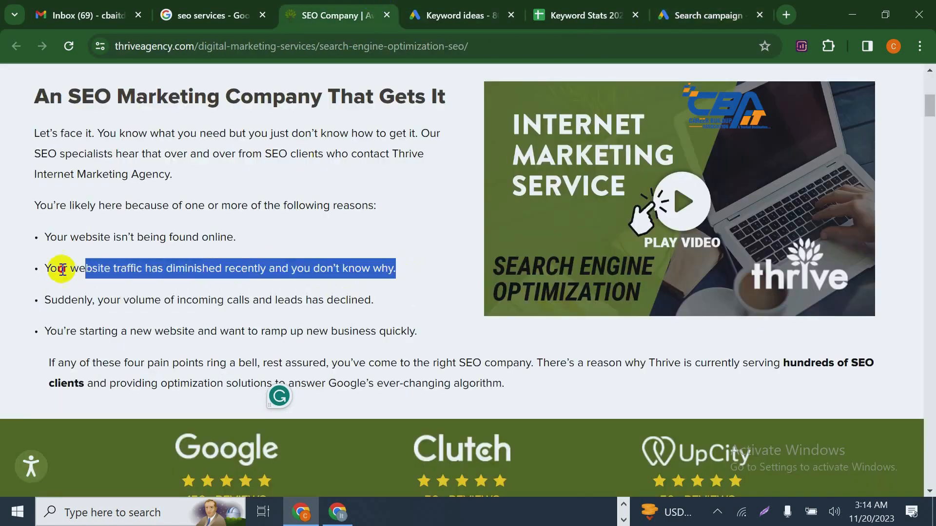
drag(44, 331, 424, 330)
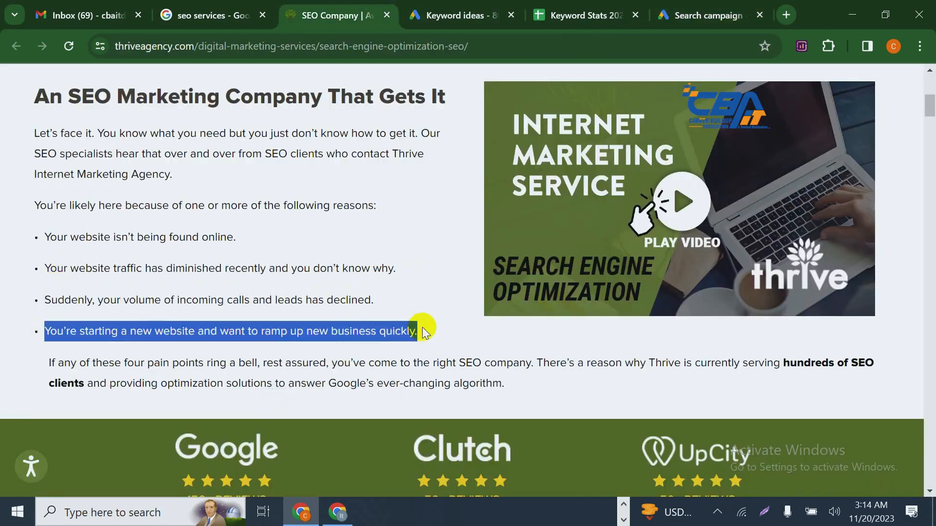
right_click(424, 329)
click(430, 171)
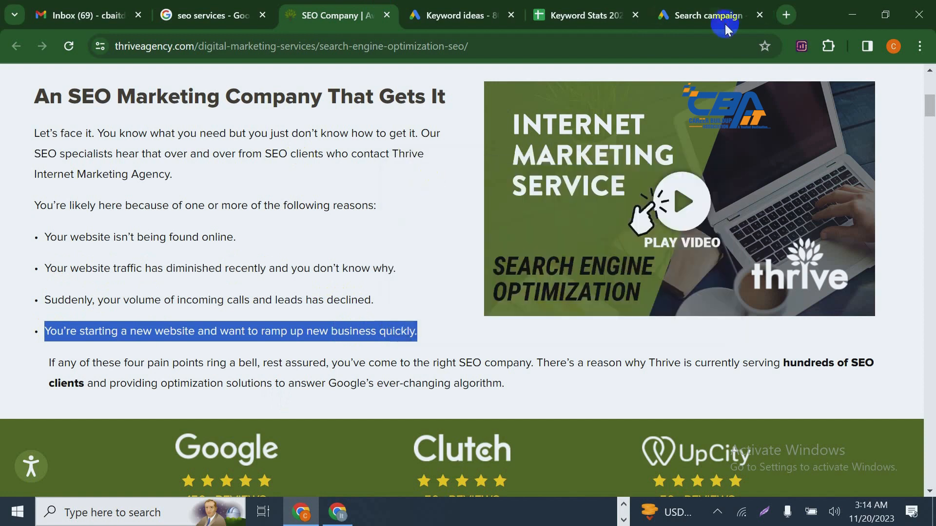
click(717, 15)
click(229, 297)
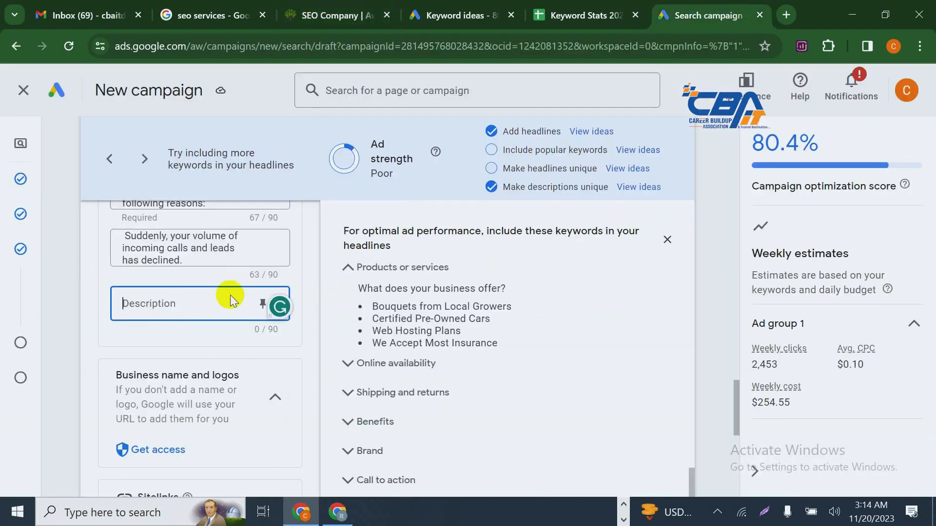
click(182, 308)
key(ctrl+v)
right_click(185, 312)
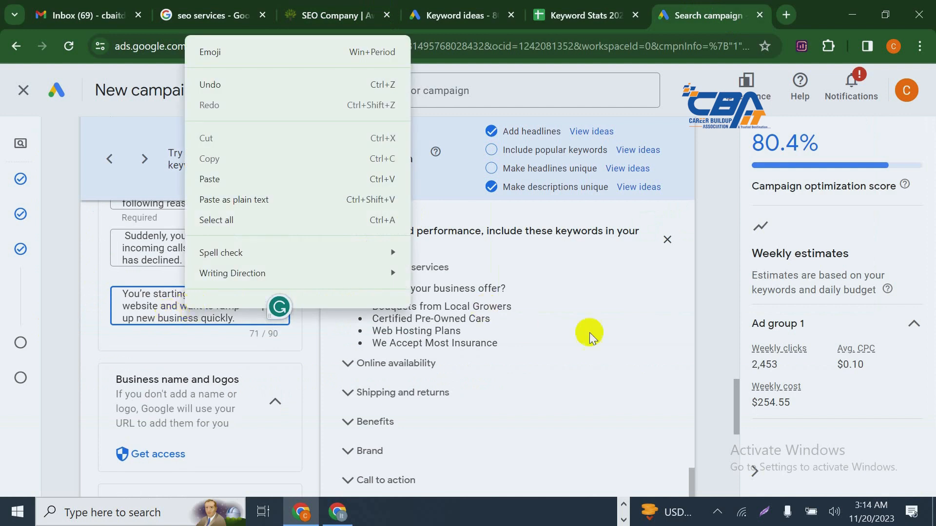
click(725, 305)
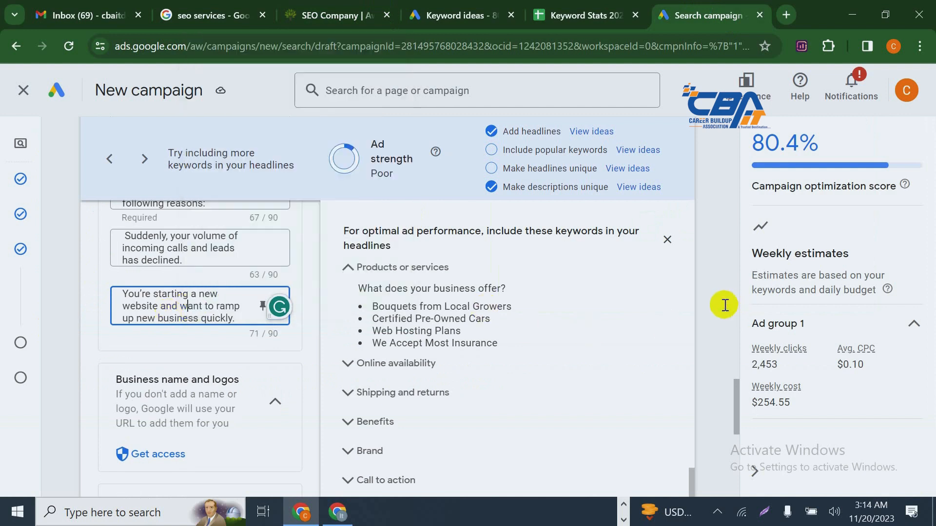
Review the finished descriptions, keyword suggestions, campaign optimization score, and the business name, sitelinks and callouts sections of the ad
click(209, 417)
scroll(211, 423, down, 2)
scroll(211, 424, down, 6)
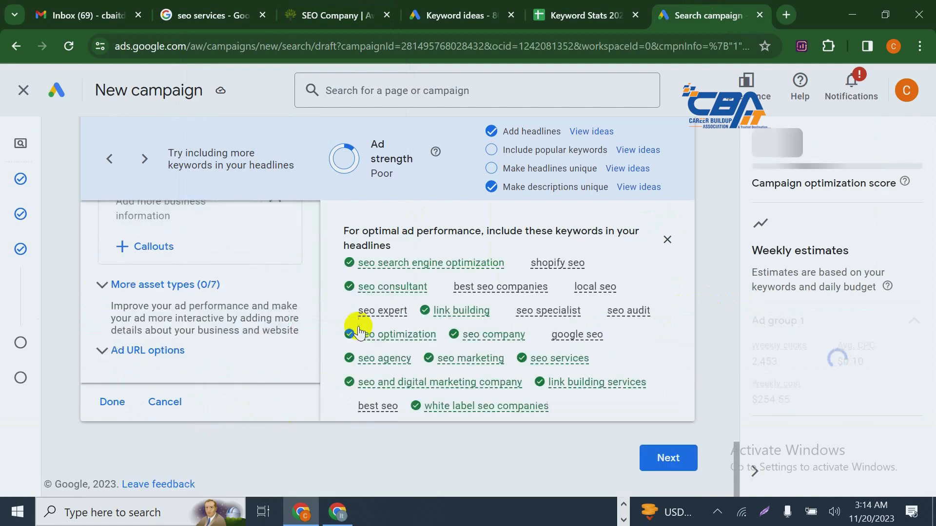
scroll(220, 313, up, 6)
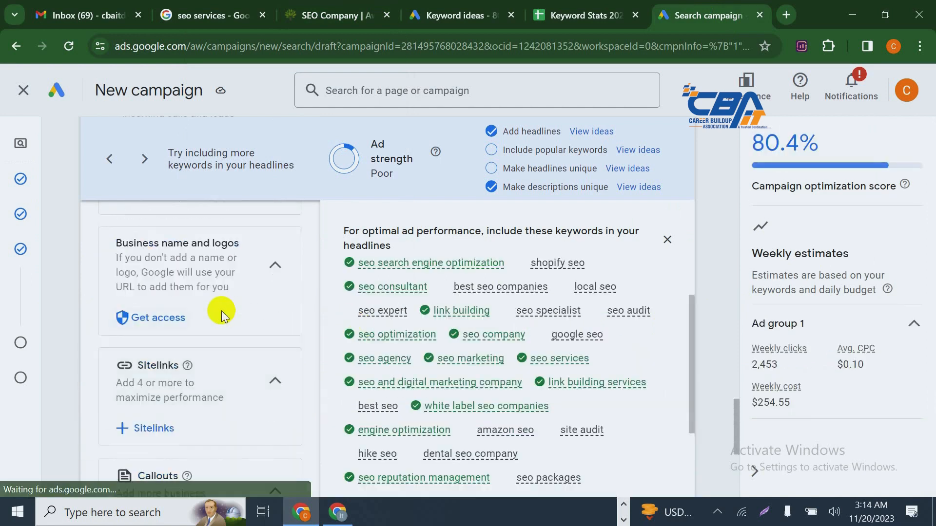
scroll(221, 316, up, 3)
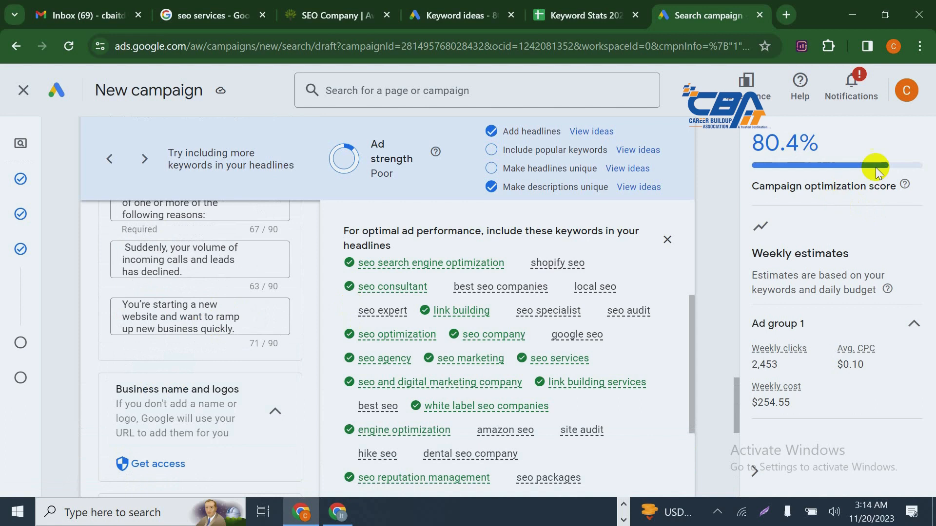
scroll(443, 397, down, 5)
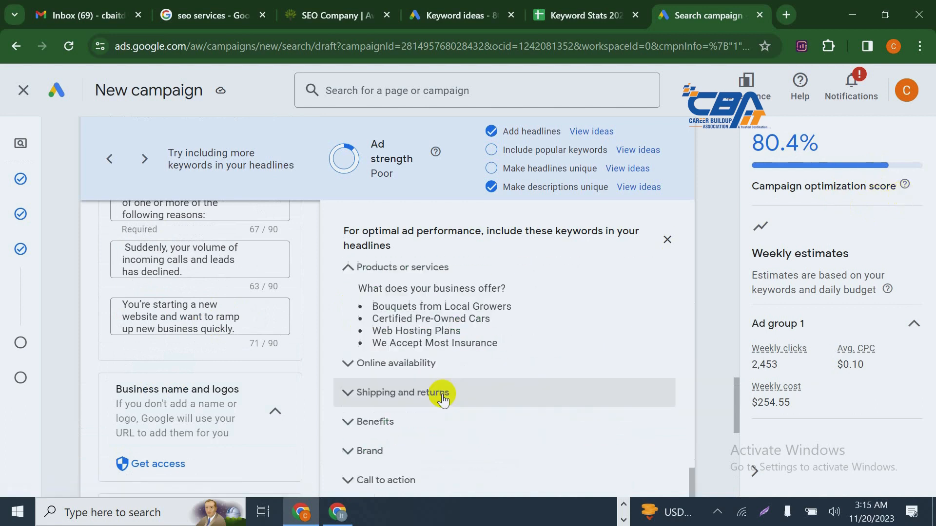
scroll(487, 404, down, 6)
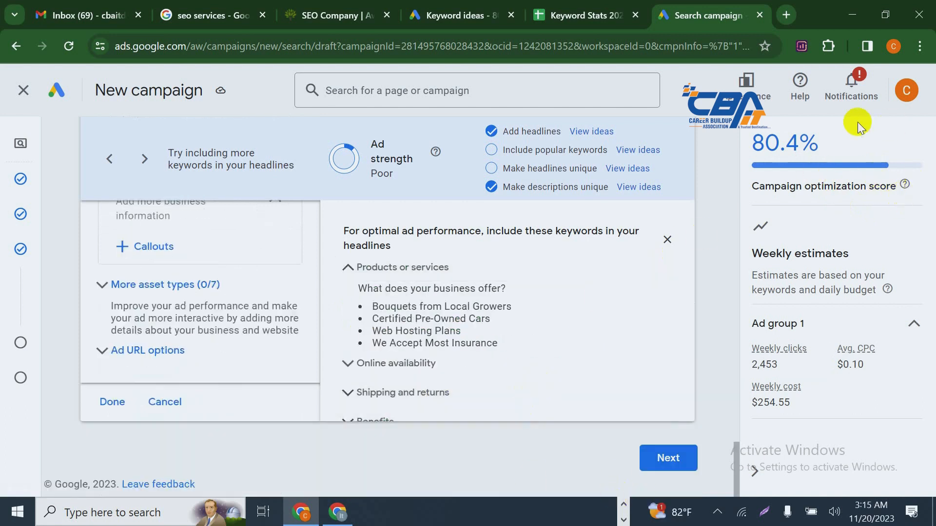
scroll(251, 451, up, 3)
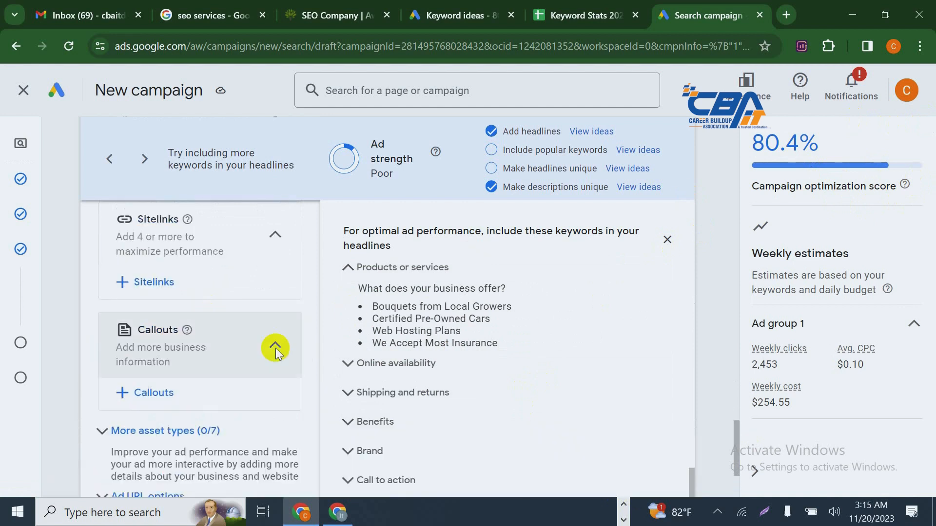
scroll(259, 342, up, 2)
scroll(242, 448, up, 2)
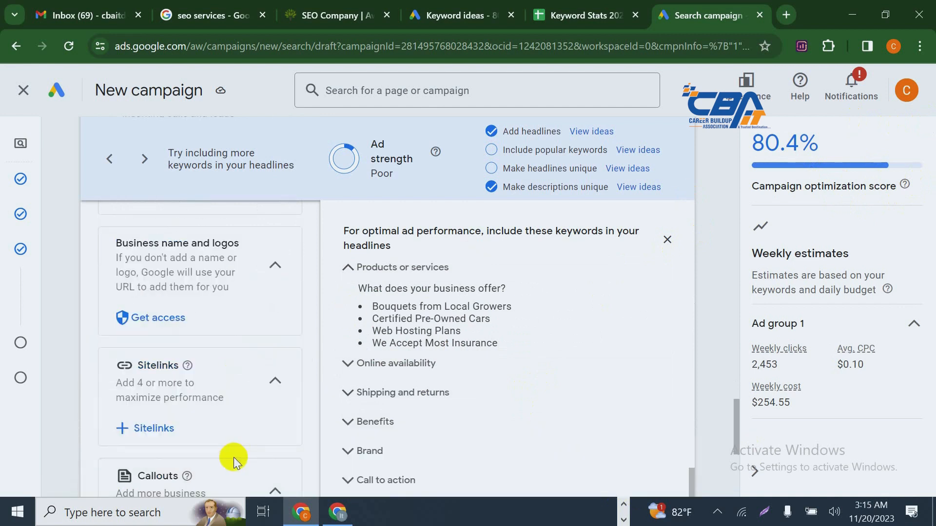
Look through the suggested sitelinks for the campaign and start creating a custom sitelink instead
scroll(238, 434, up, 3)
scroll(239, 434, down, 3)
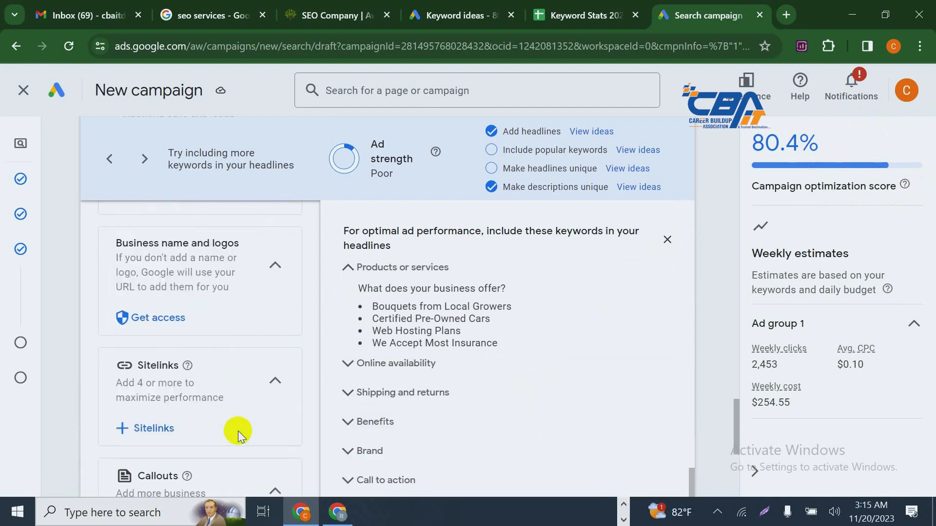
scroll(237, 433, up, 2)
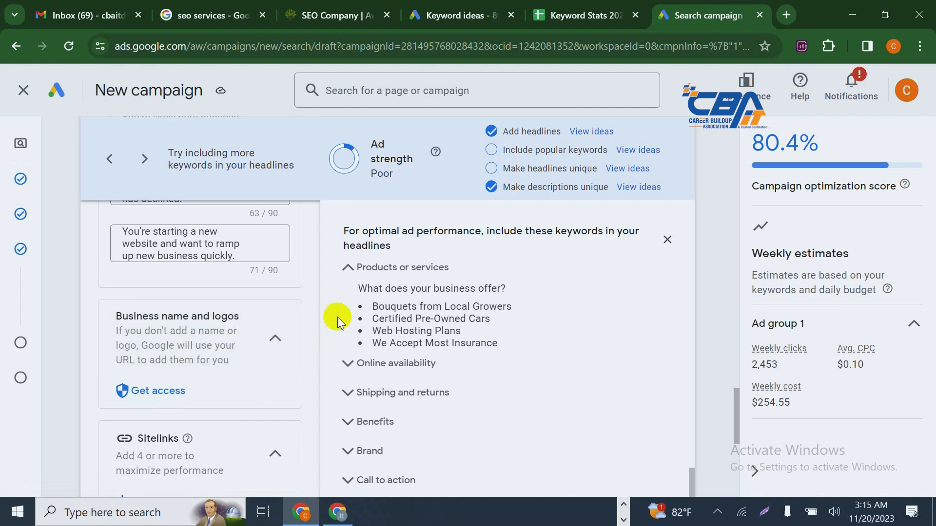
scroll(341, 324, down, 2)
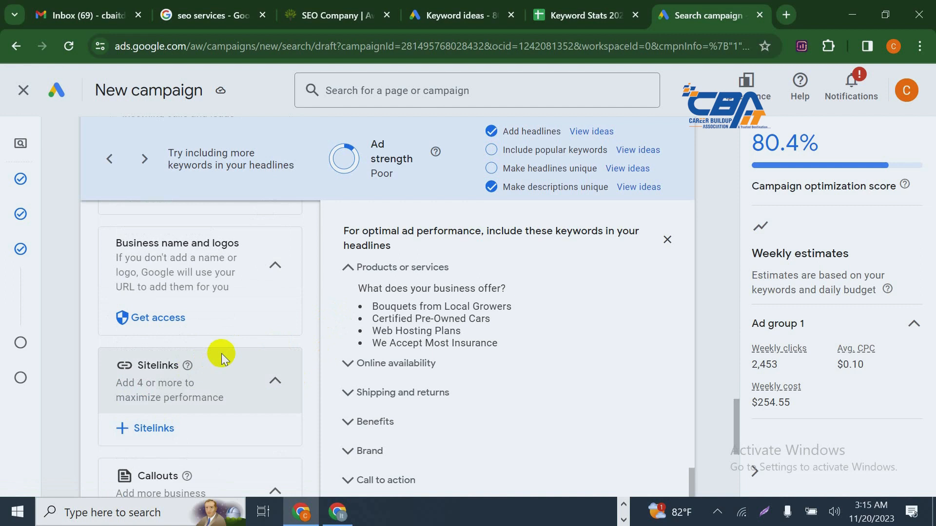
scroll(210, 331, down, 3)
scroll(186, 320, up, 2)
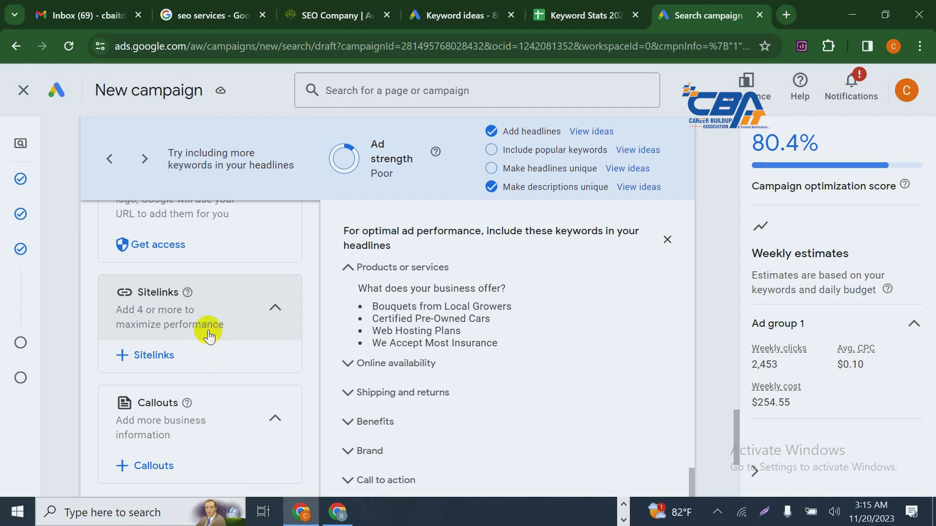
click(143, 360)
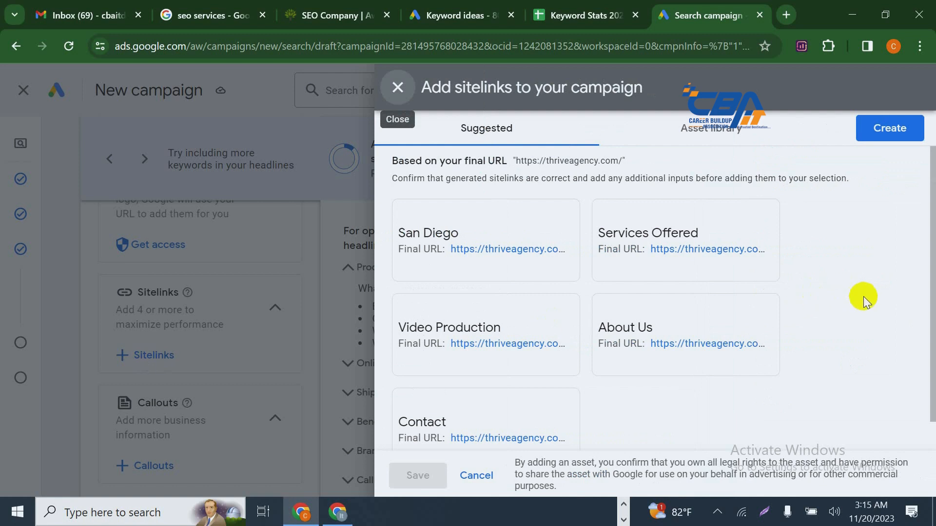
scroll(864, 297, down, 1)
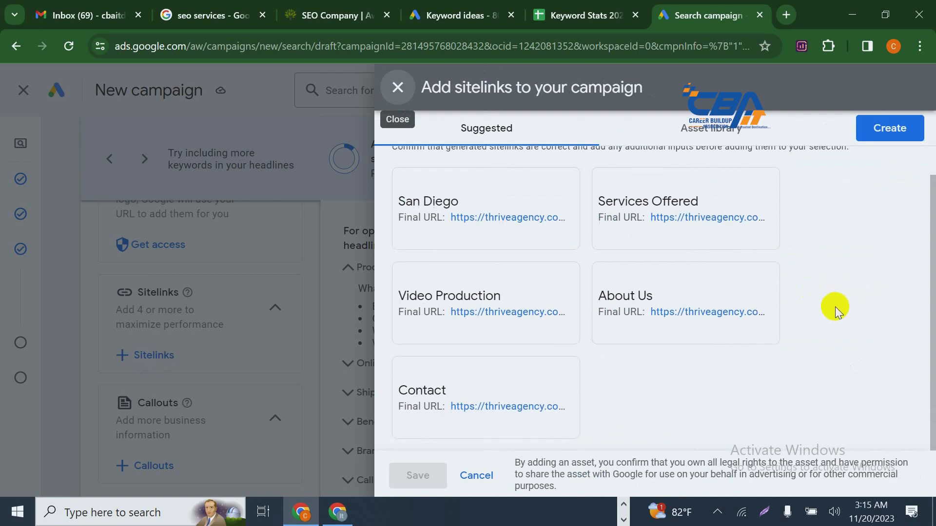
scroll(835, 306, up, 1)
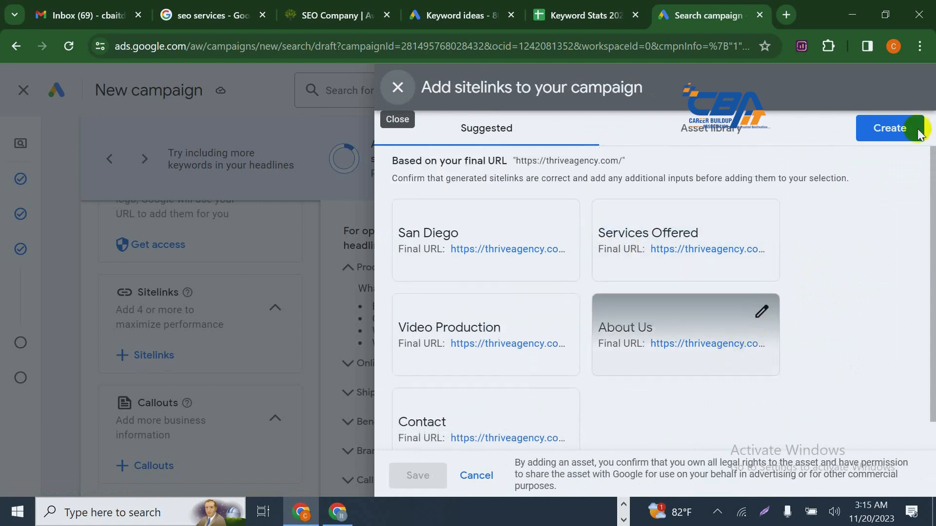
click(875, 139)
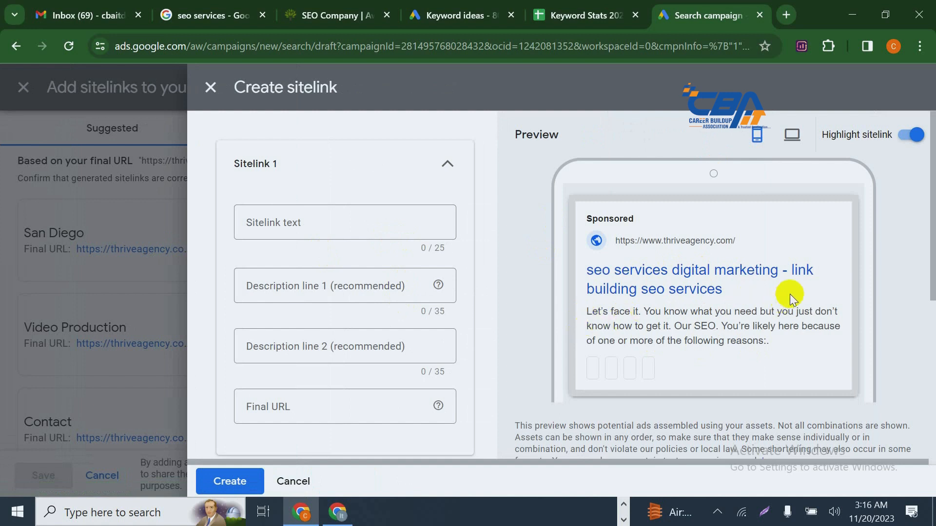
Set the first sitelink's text to "SEM WEB"
scroll(784, 295, down, 2)
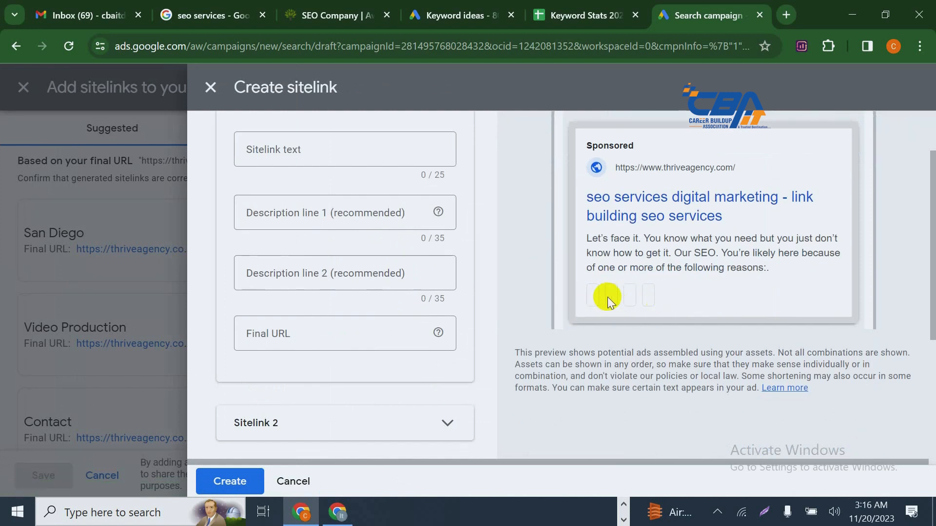
scroll(412, 262, up, 2)
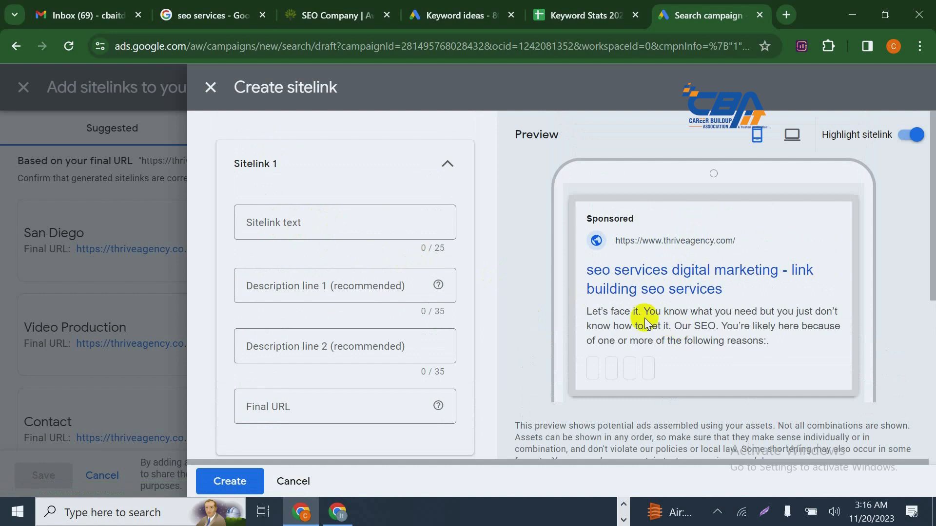
click(358, 223)
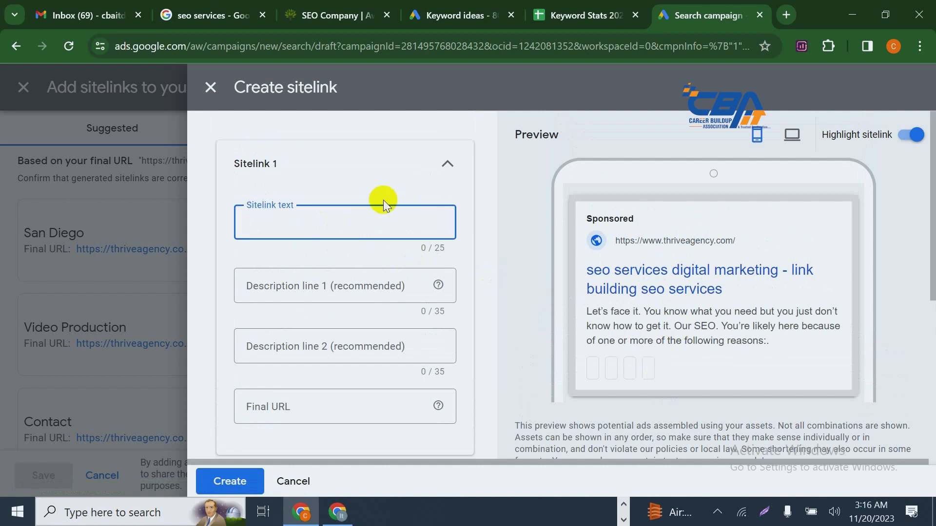
text(SEM)
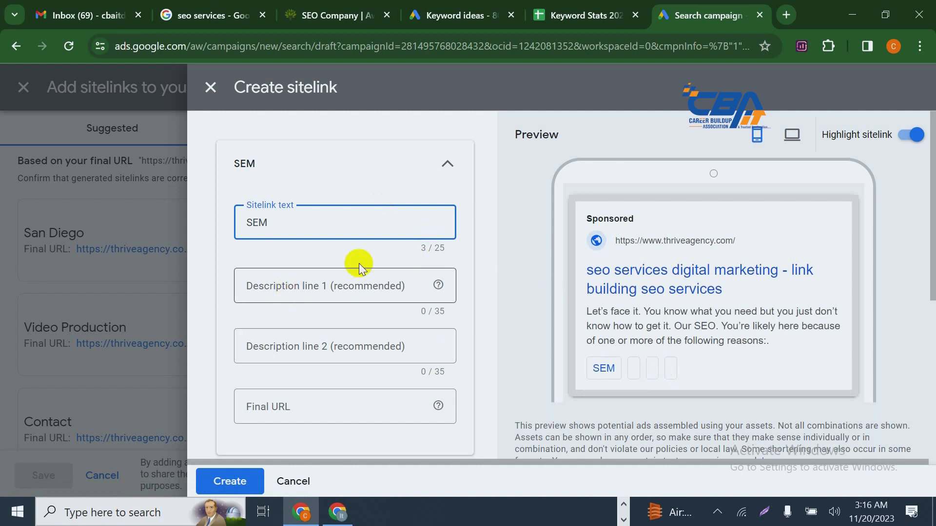
scroll(360, 266, down, 1)
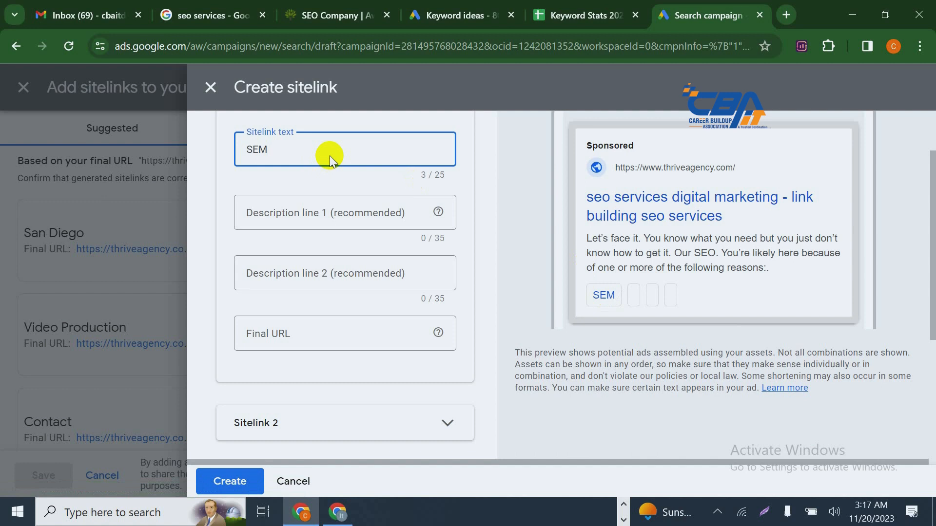
text(WEB)
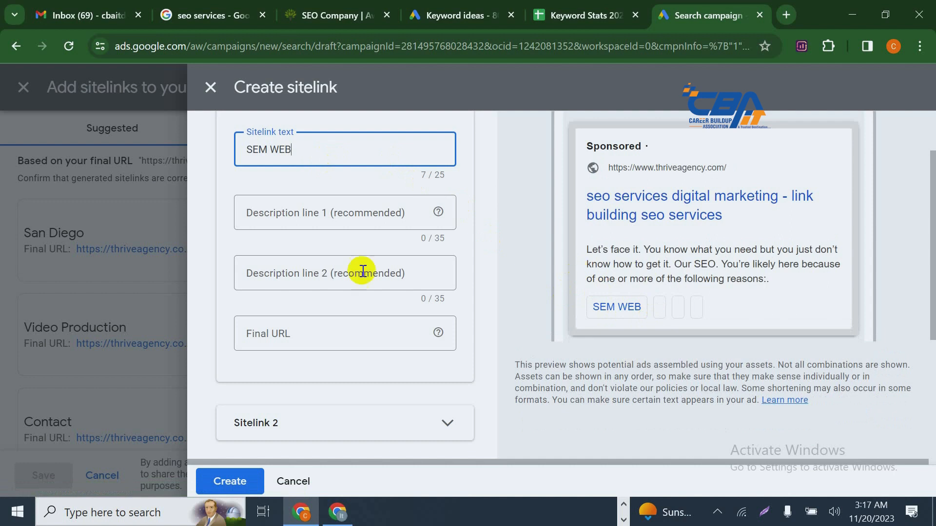
Try to create the SEM WEB sitelink without descriptions or a final URL, leaving the other sitelinks empty
scroll(295, 395, down, 1)
scroll(294, 393, down, 3)
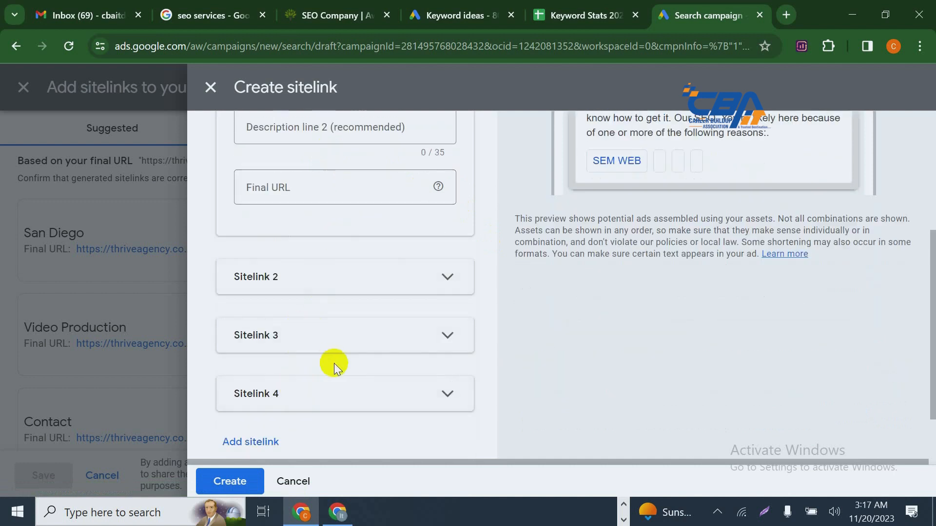
scroll(334, 365, down, 2)
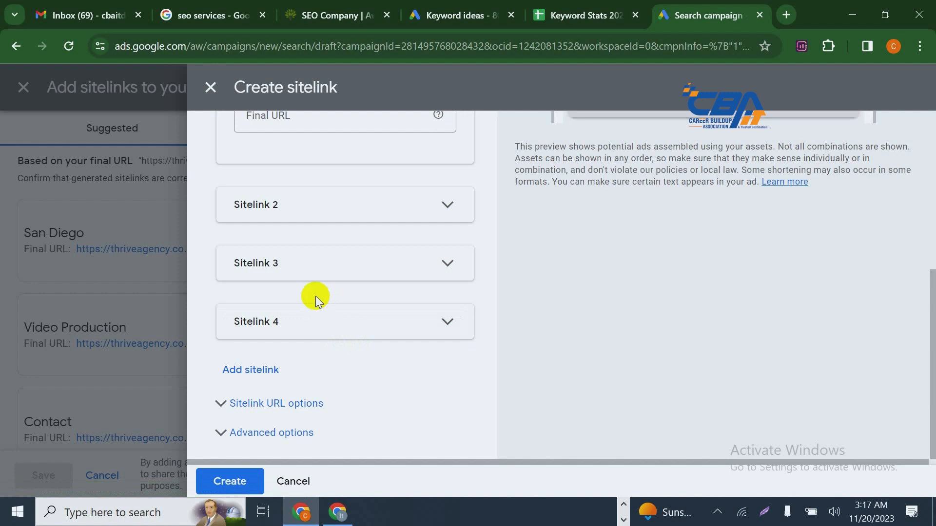
click(237, 480)
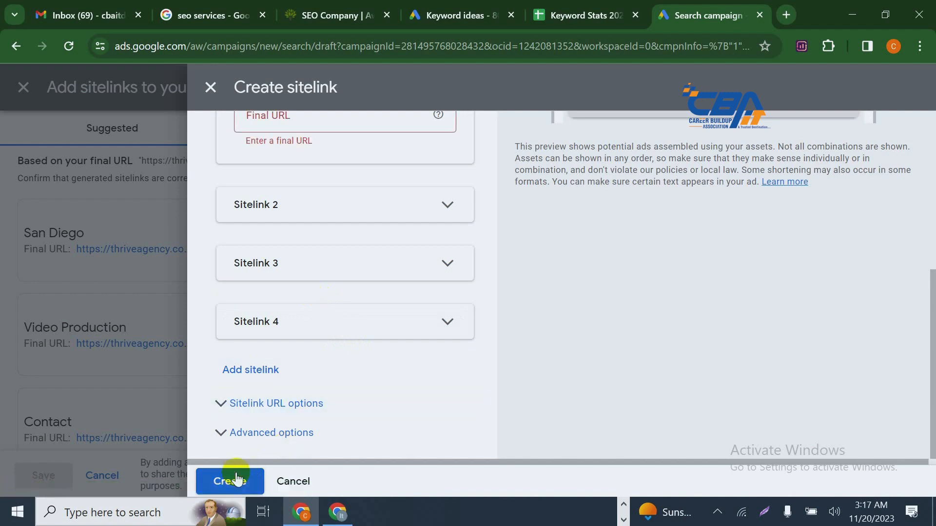
scroll(398, 295, up, 1)
scroll(398, 295, up, 3)
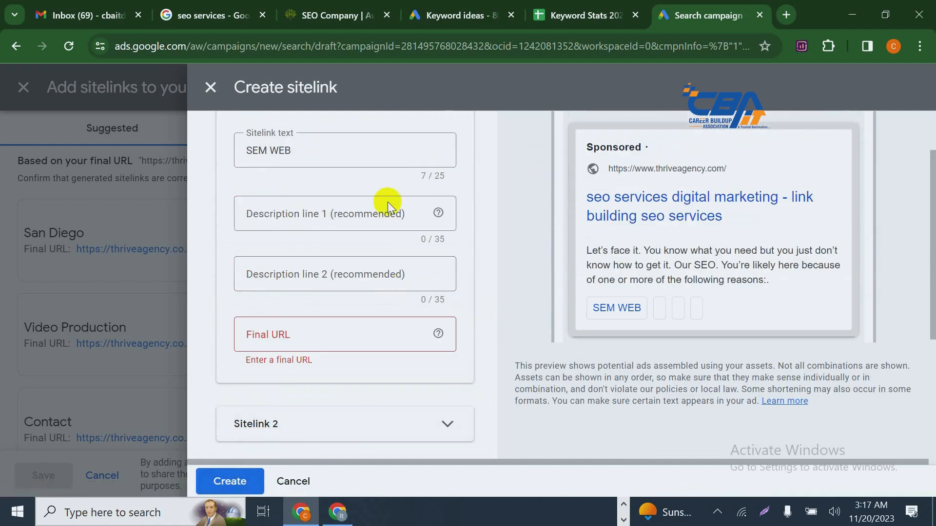
click(330, 333)
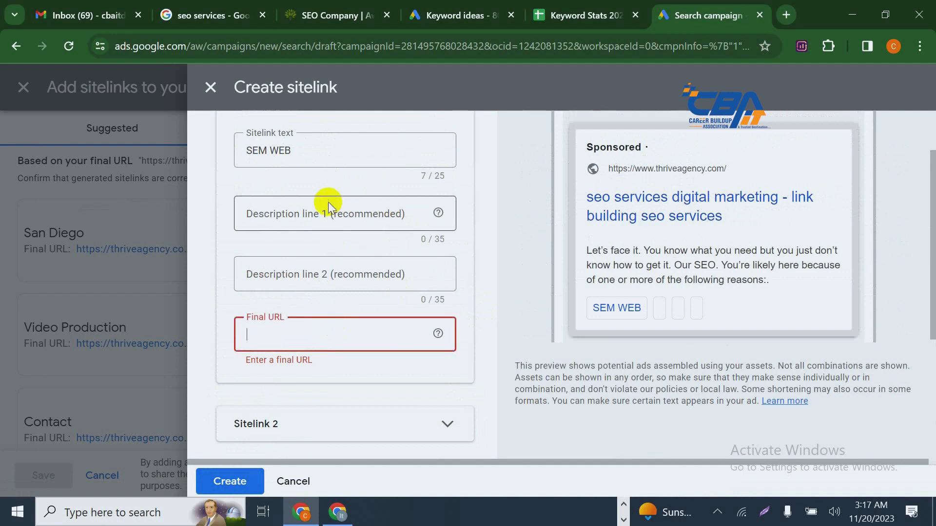
click(220, 15)
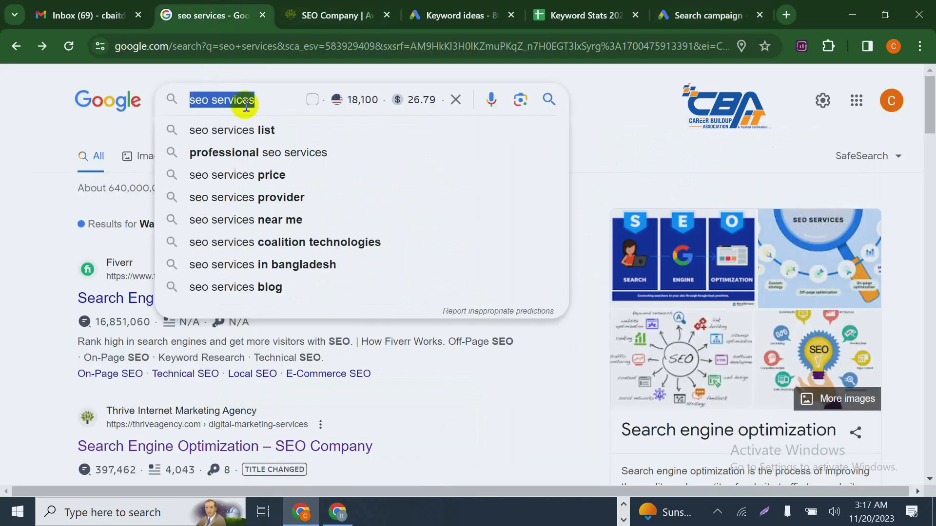
click(322, 13)
scroll(192, 76, up, 5)
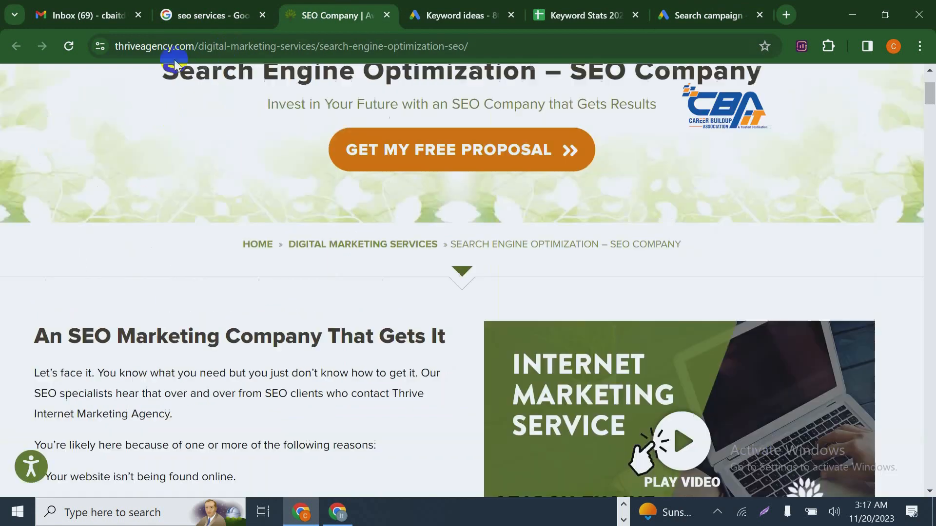
drag(192, 48, 118, 48)
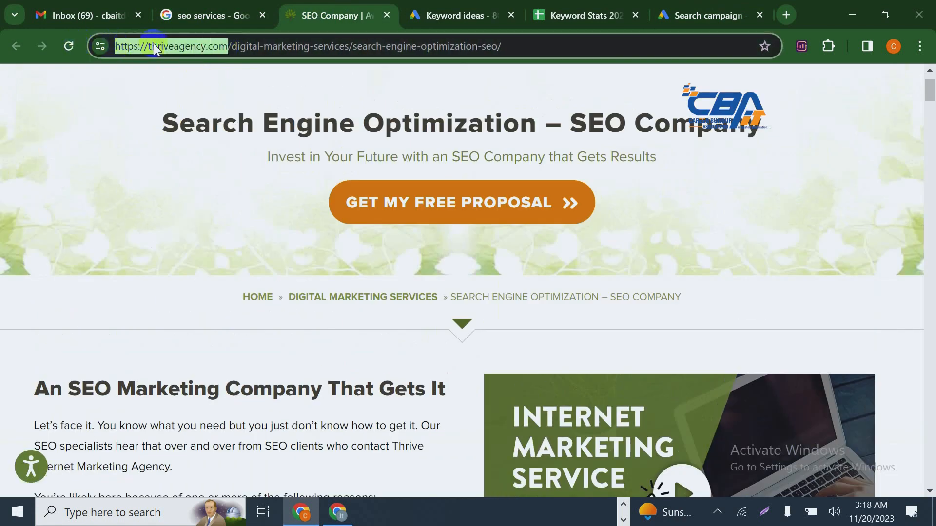
right_click(153, 43)
click(220, 182)
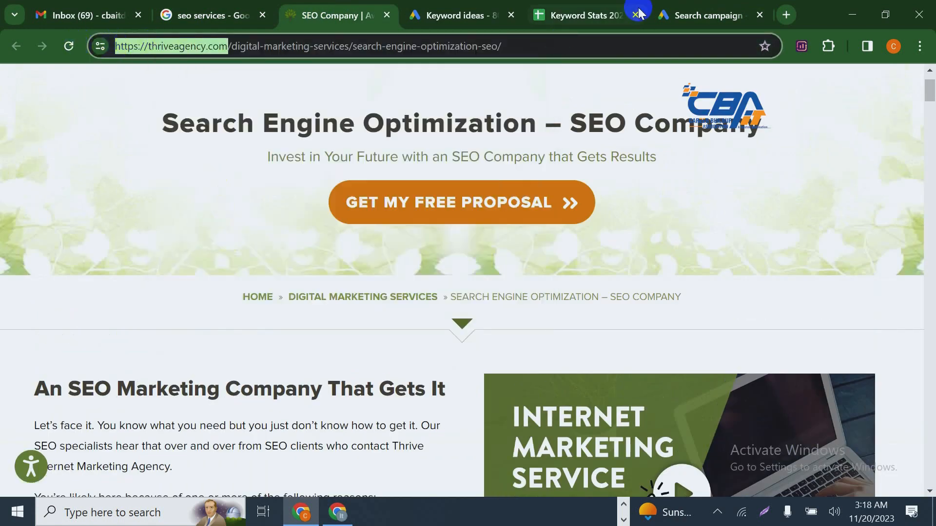
click(667, 5)
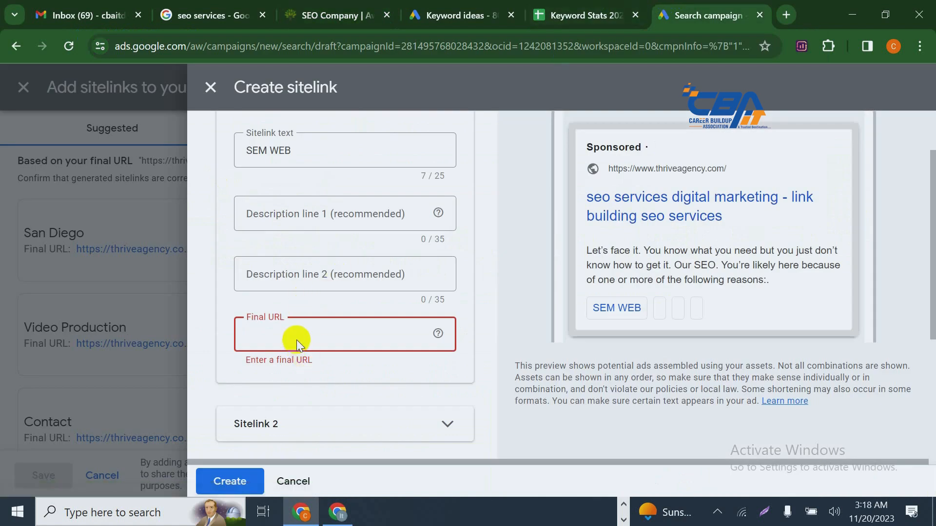
click(297, 340)
key(ctrl+v)
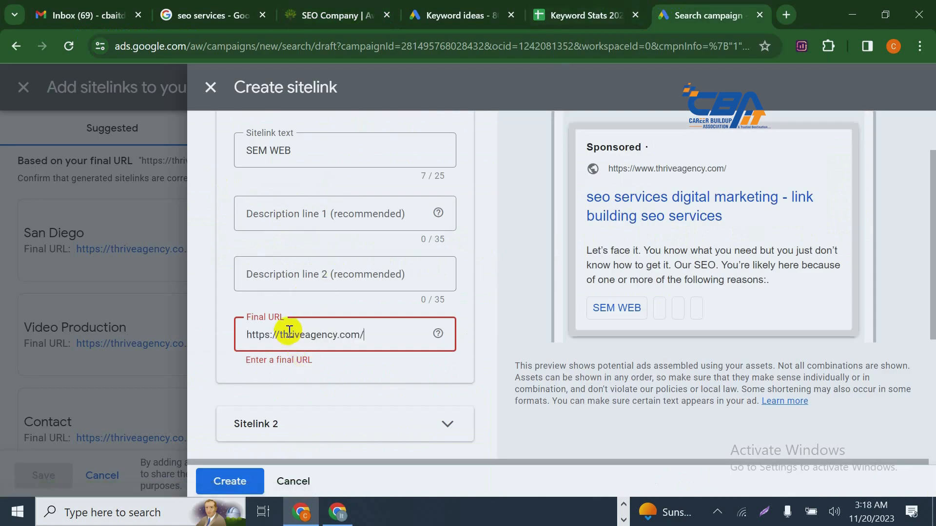
click(497, 306)
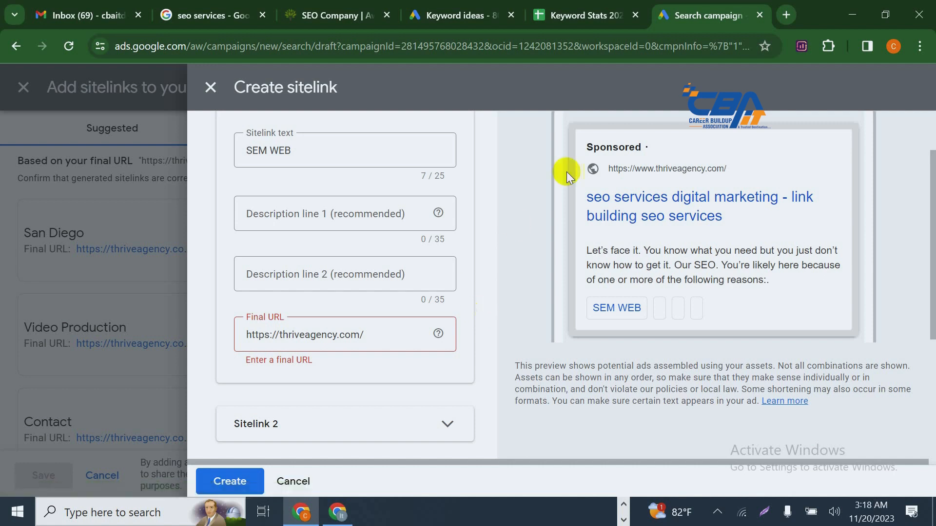
Create the SEM WEB sitelink and save it to the campaign
scroll(438, 256, up, 1)
scroll(390, 282, down, 4)
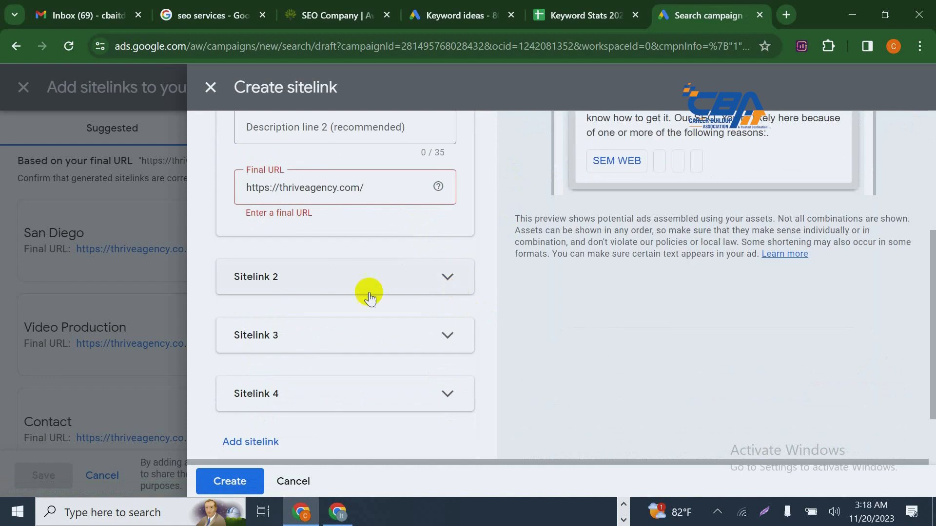
click(250, 485)
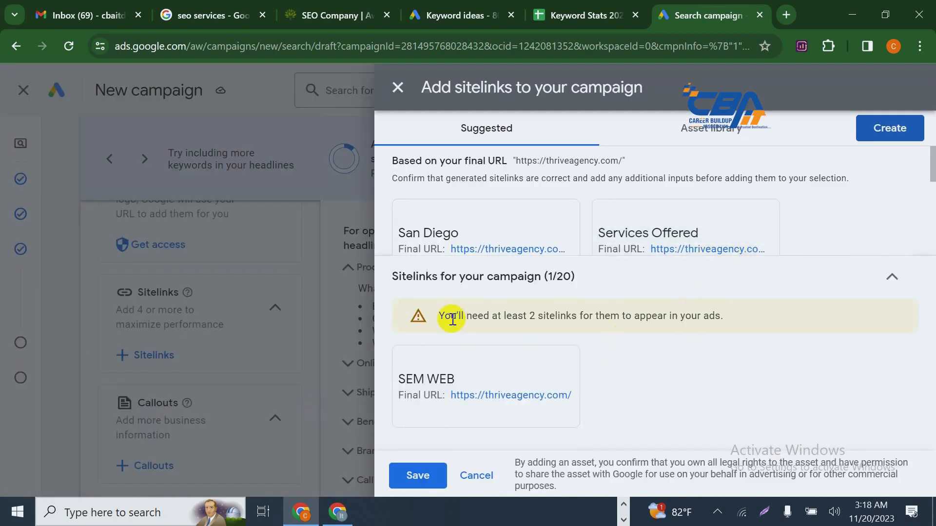
click(423, 478)
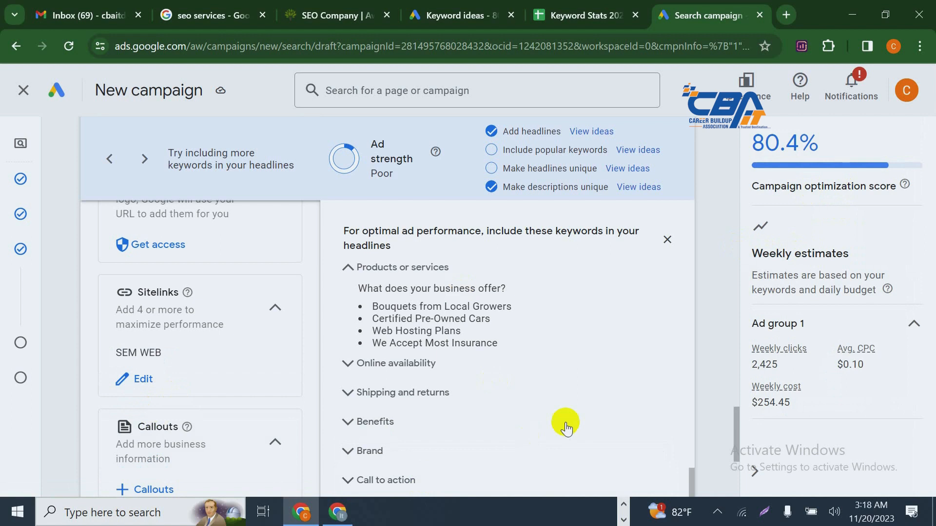
Check the ad's remaining assets and keyword suggestions, continue to the campaign's Budget settings and review the daily budget options
scroll(565, 429, down, 5)
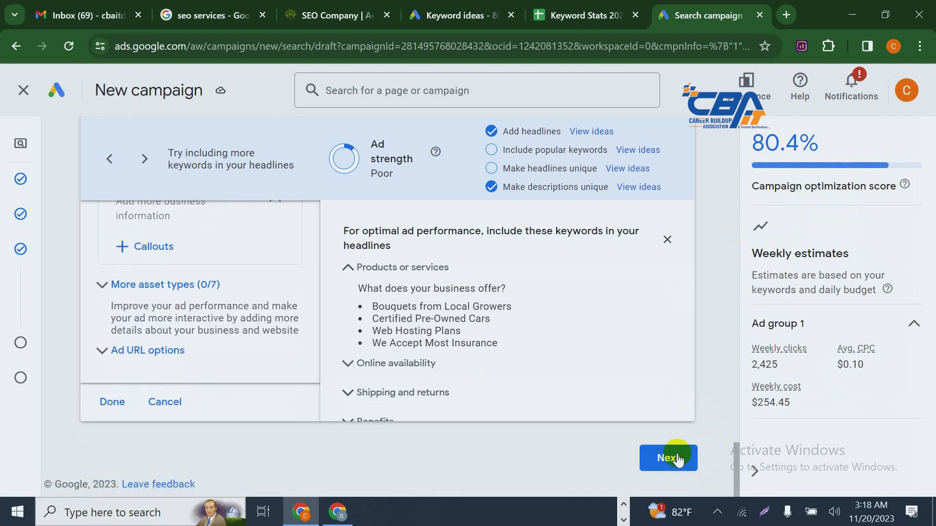
scroll(536, 437, up, 2)
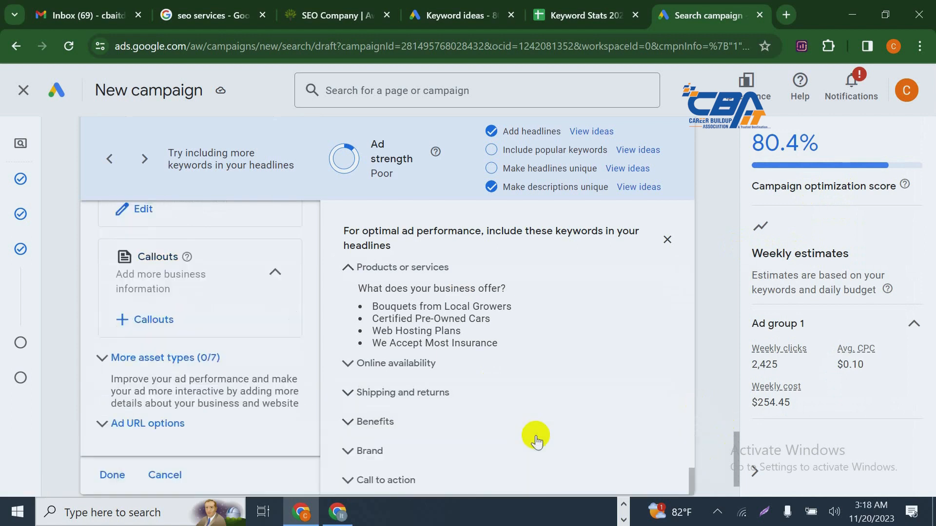
scroll(561, 429, down, 5)
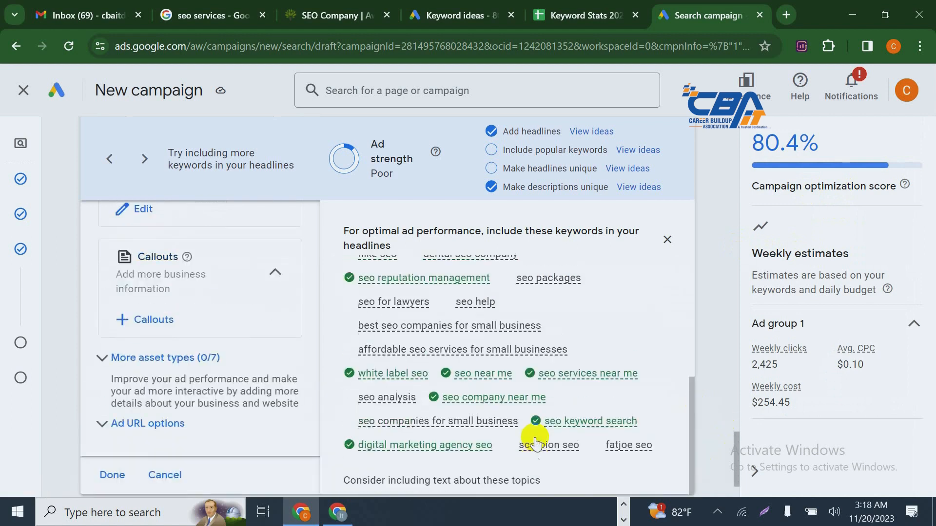
scroll(585, 418, up, 1)
scroll(282, 396, up, 3)
scroll(284, 406, down, 2)
click(658, 456)
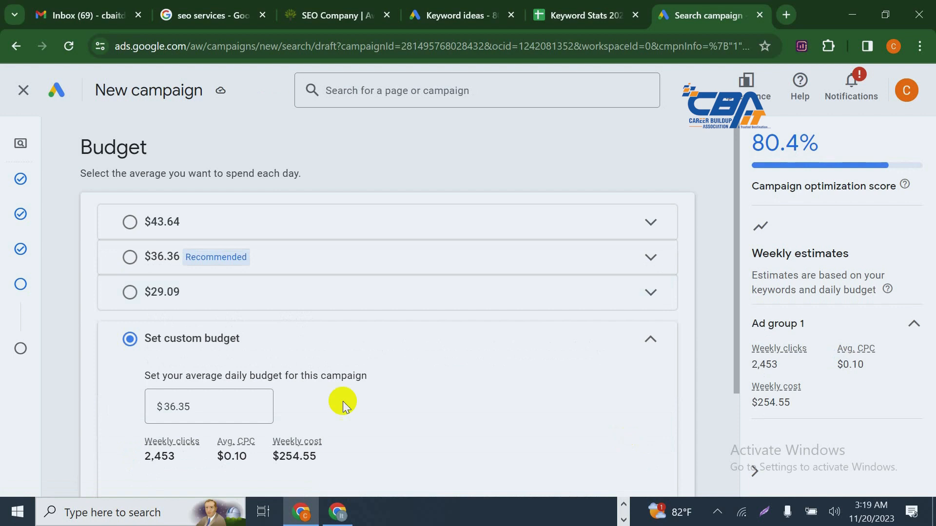
scroll(342, 419, down, 3)
scroll(412, 414, up, 3)
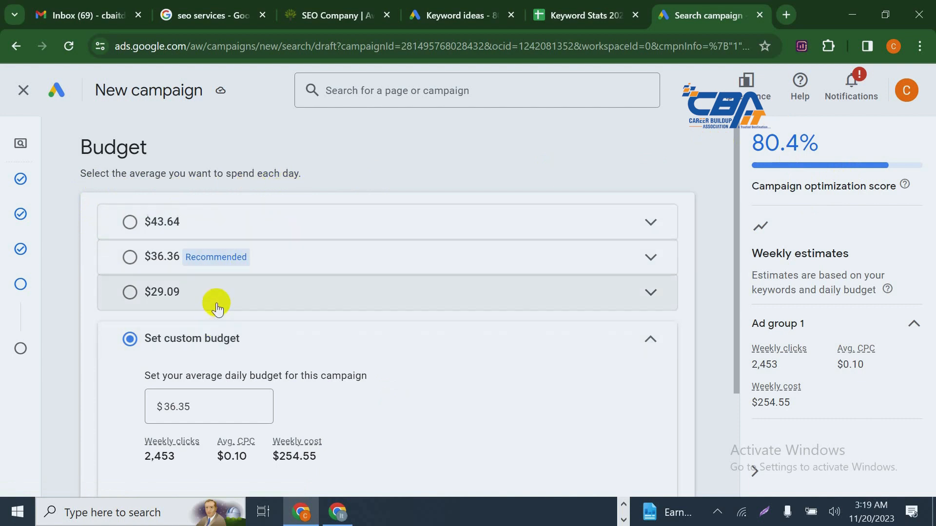
scroll(217, 307, down, 1)
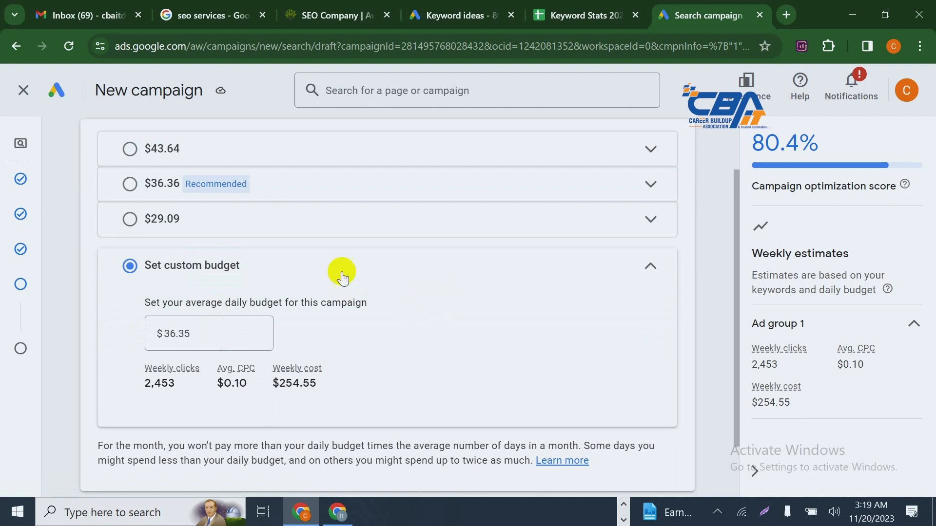
Set the campaign's custom average daily budget to $500.00
scroll(215, 207, up, 1)
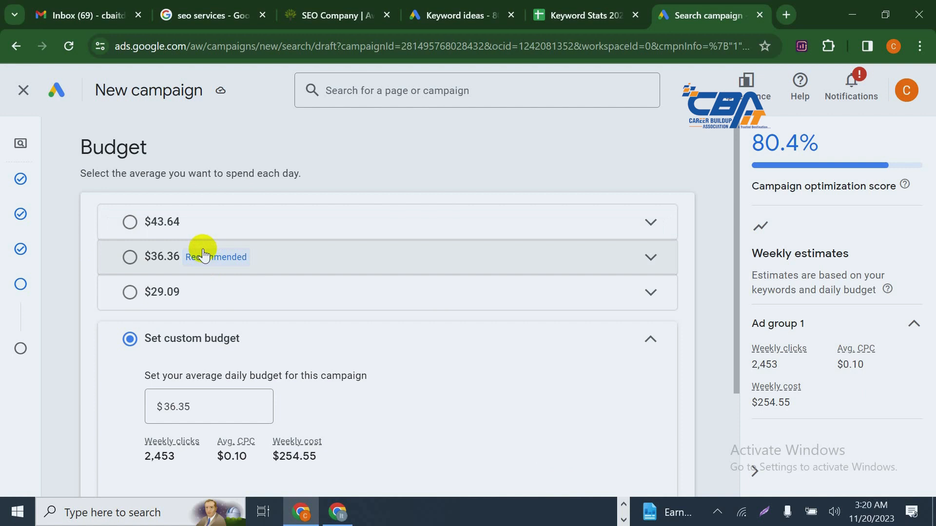
scroll(272, 250, down, 3)
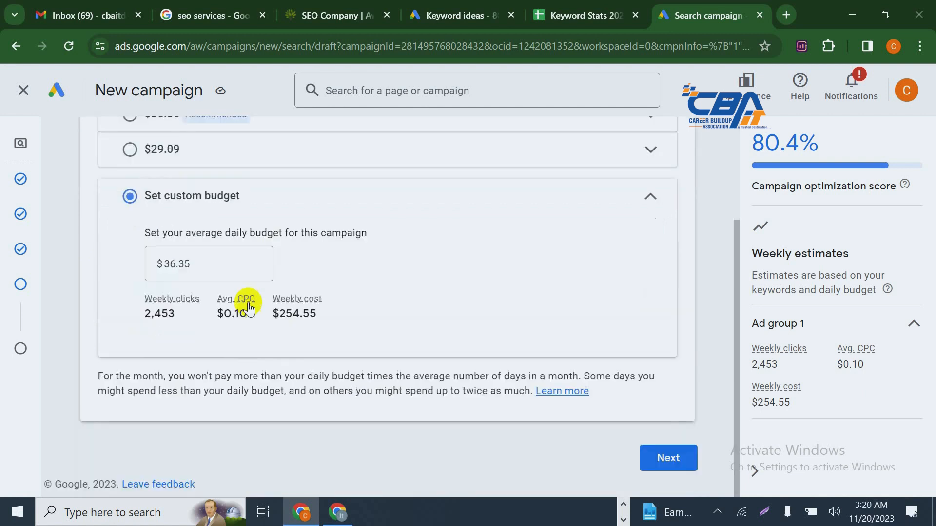
scroll(246, 306, up, 2)
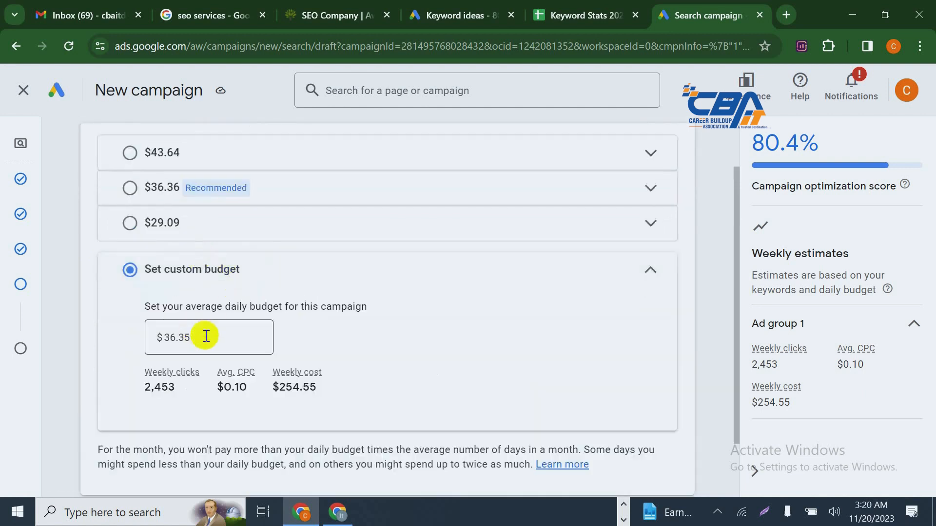
drag(205, 335, 92, 321)
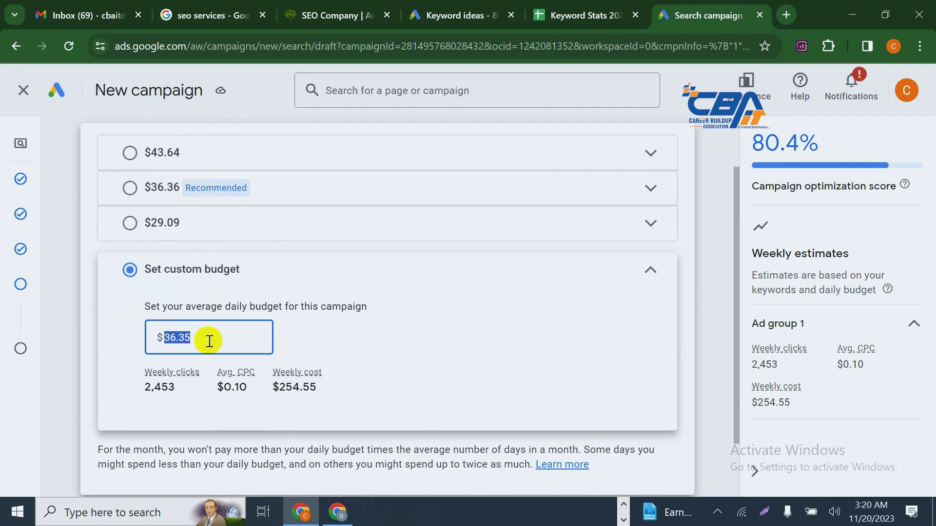
text(500)
click(468, 343)
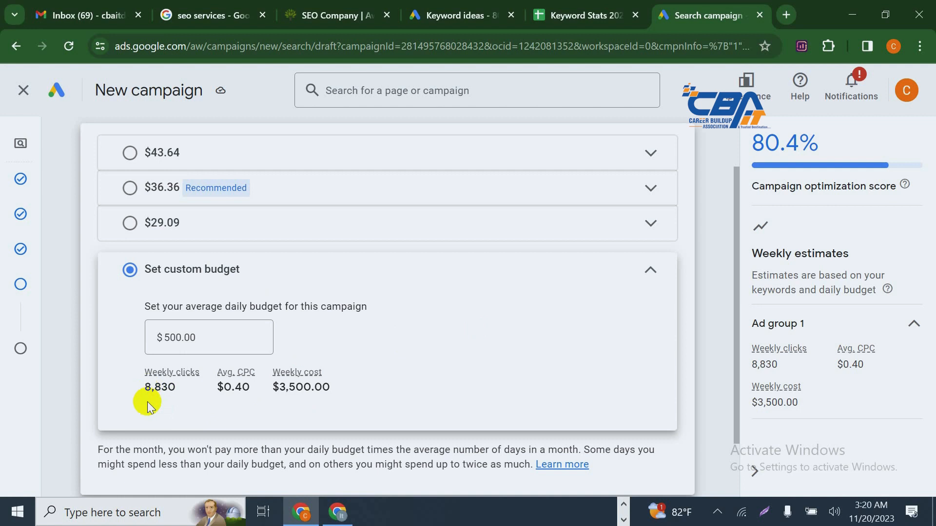
Compare the custom budget's weekly estimates with the suggested budgets and continue to the campaign's review page
scroll(209, 344, down, 2)
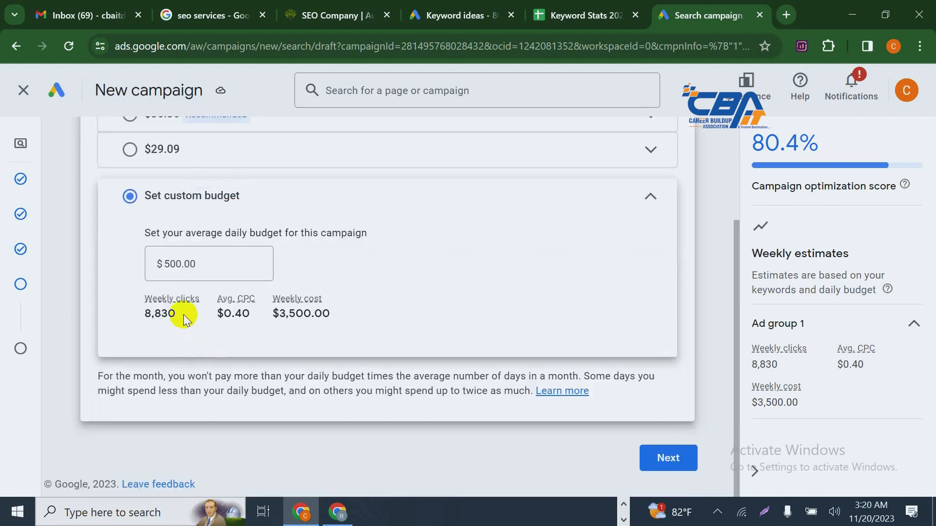
scroll(393, 336, up, 3)
scroll(361, 309, down, 3)
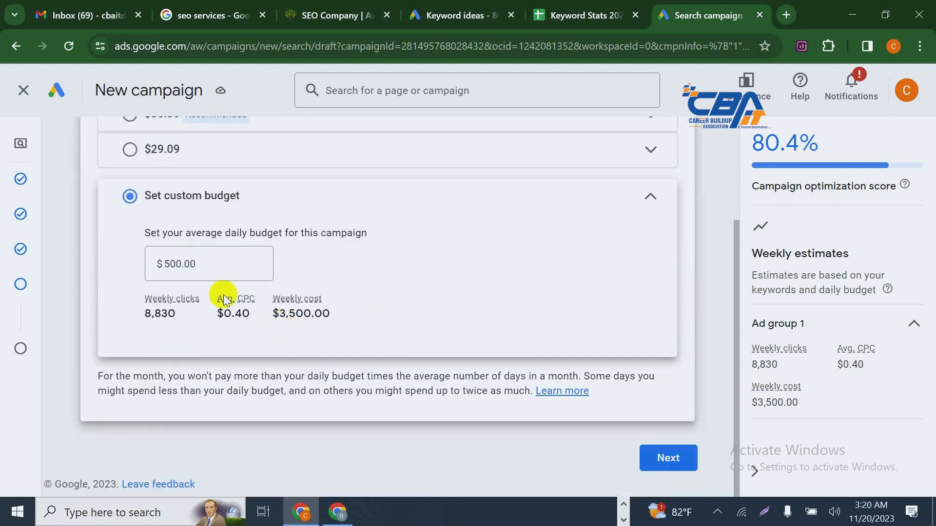
scroll(223, 300, up, 3)
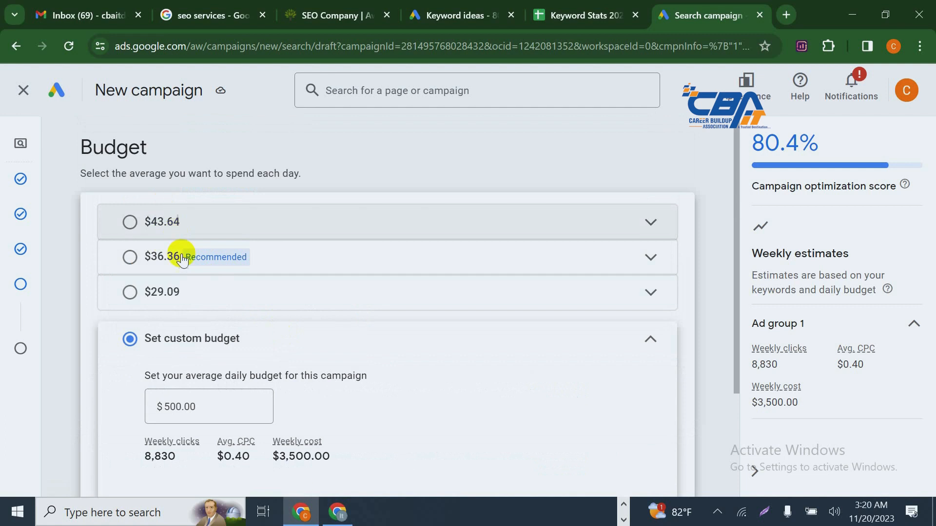
scroll(185, 308, down, 3)
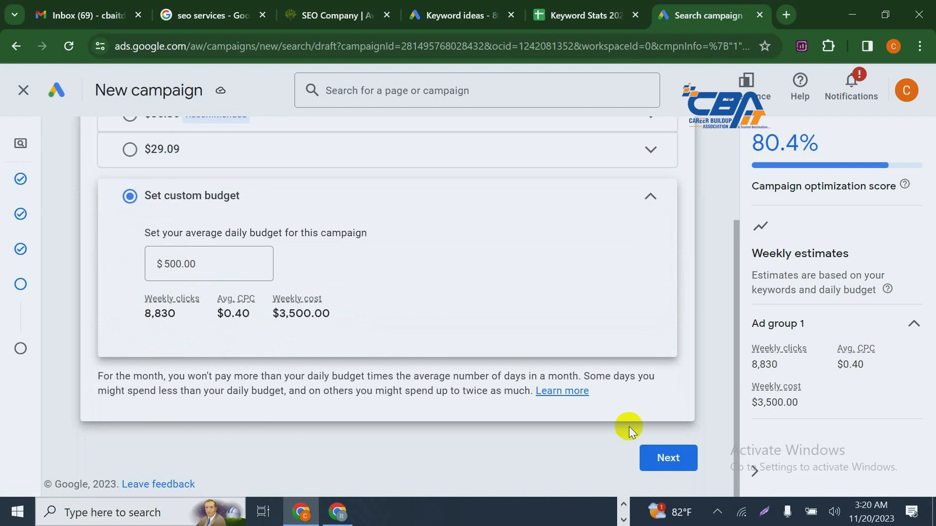
click(691, 461)
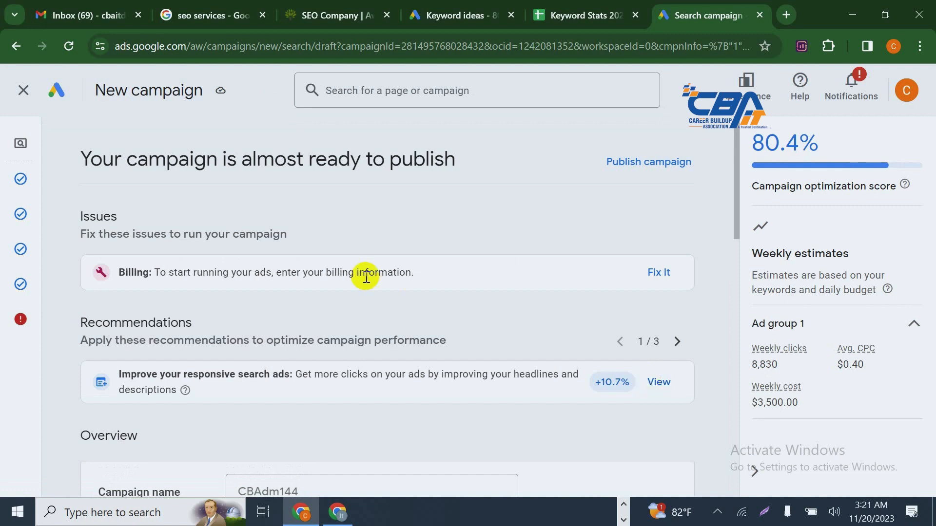
Try to publish the campaign and review its issues, recommendations, overview, keywords, ads and budget summary
scroll(367, 277, down, 15)
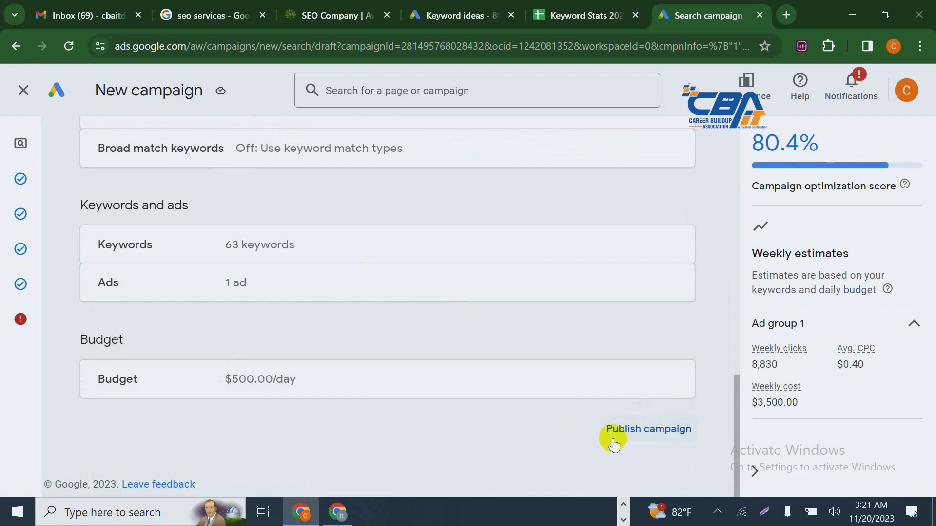
click(642, 436)
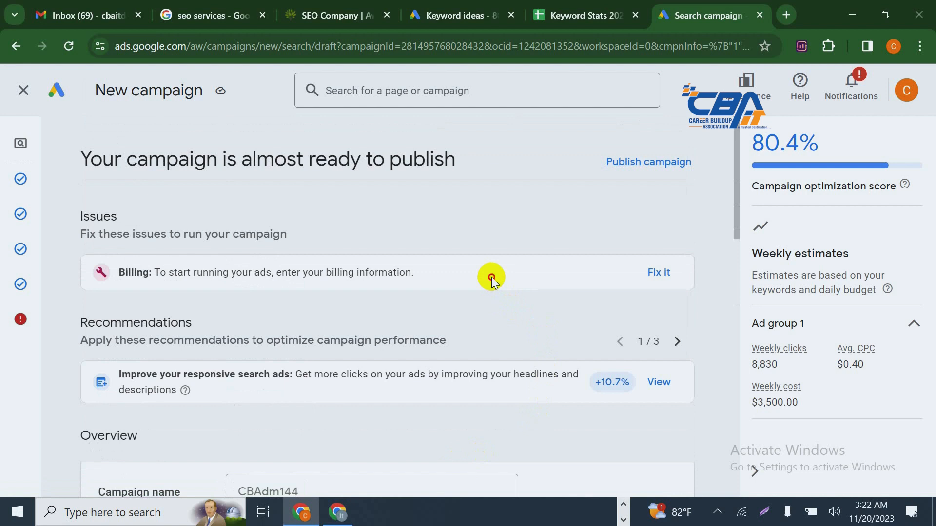
scroll(491, 277, down, 1)
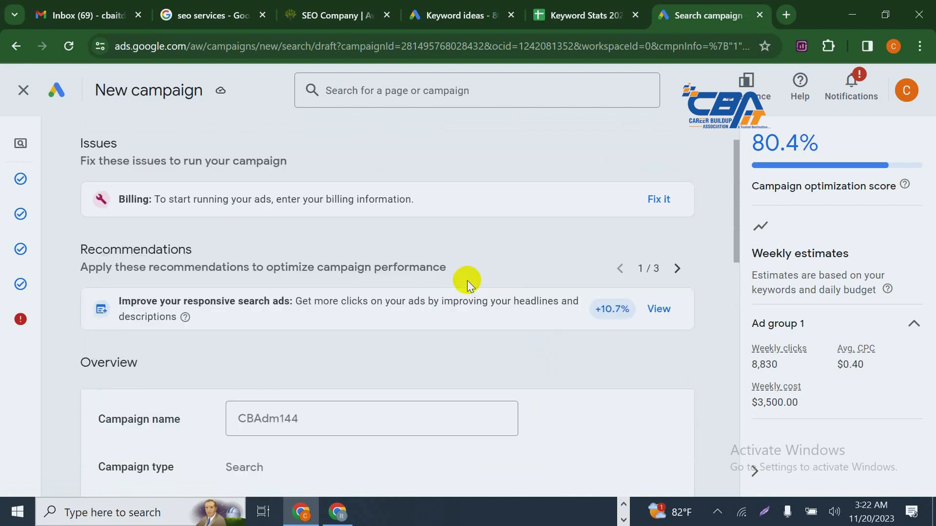
scroll(467, 279, down, 10)
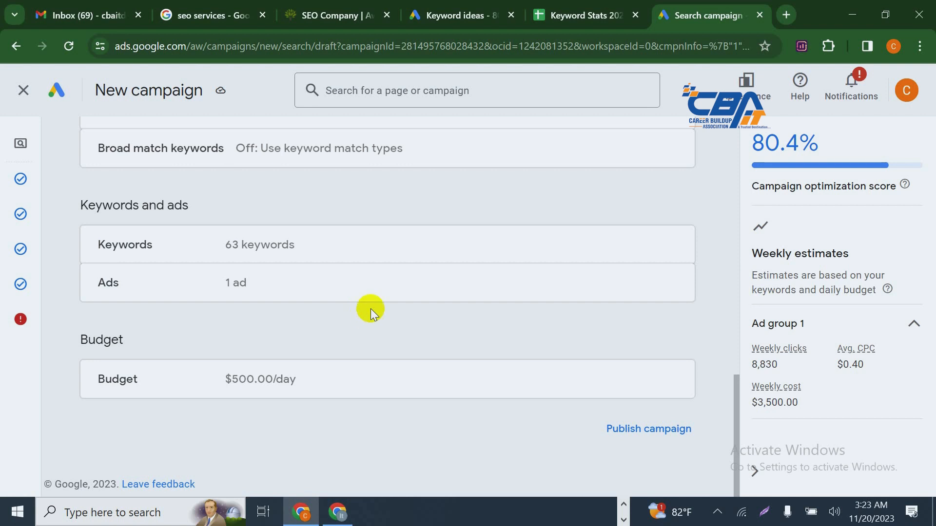
scroll(491, 345, up, 10)
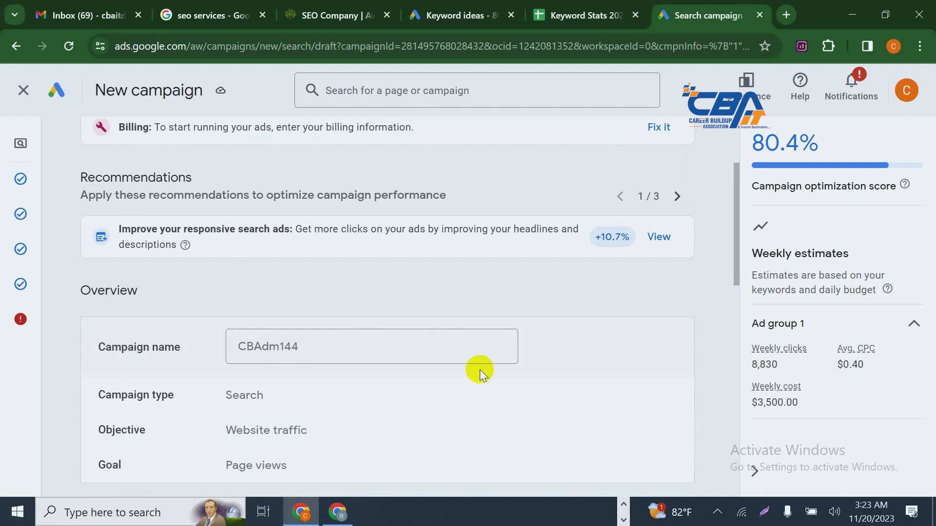
Switch to the Google results for seo services, search for "seo services usa" instead and examine the sponsored results
click(580, 15)
click(417, 9)
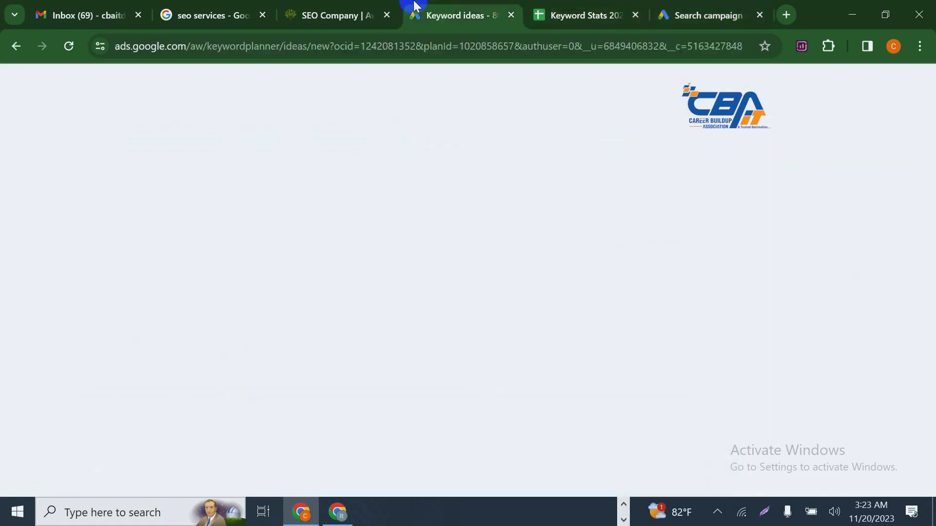
click(209, 9)
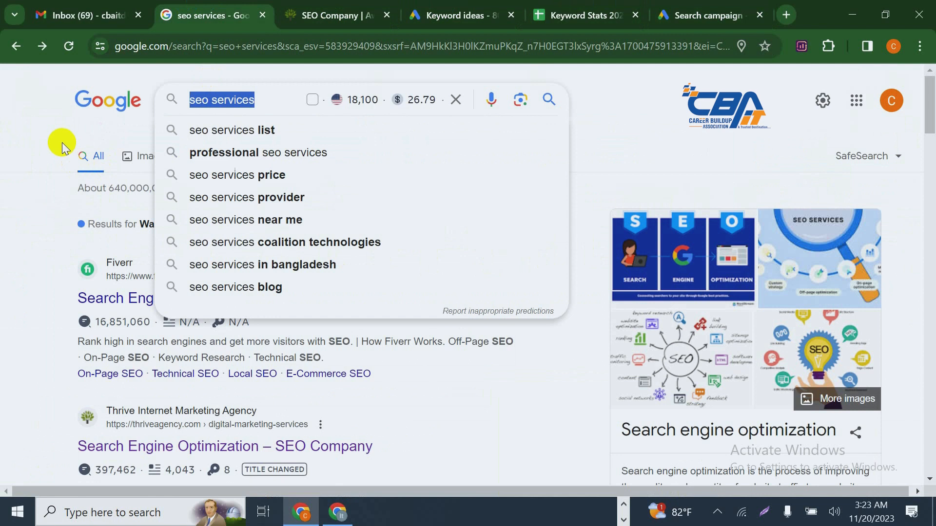
click(63, 145)
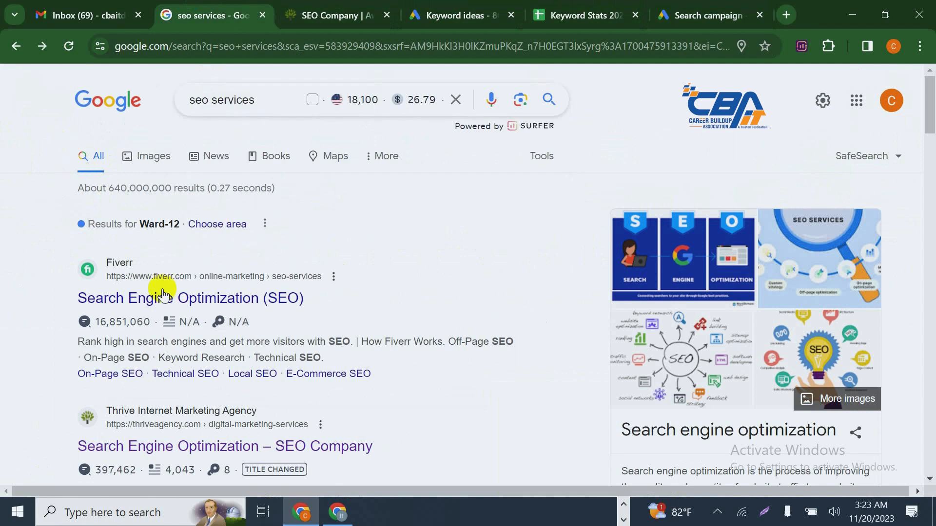
click(283, 94)
text(u)
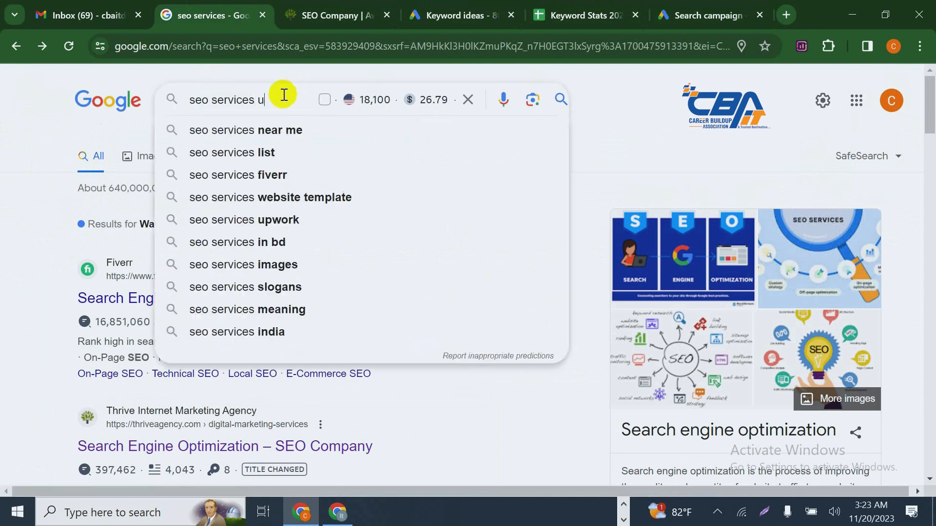
text(sa)
click(292, 135)
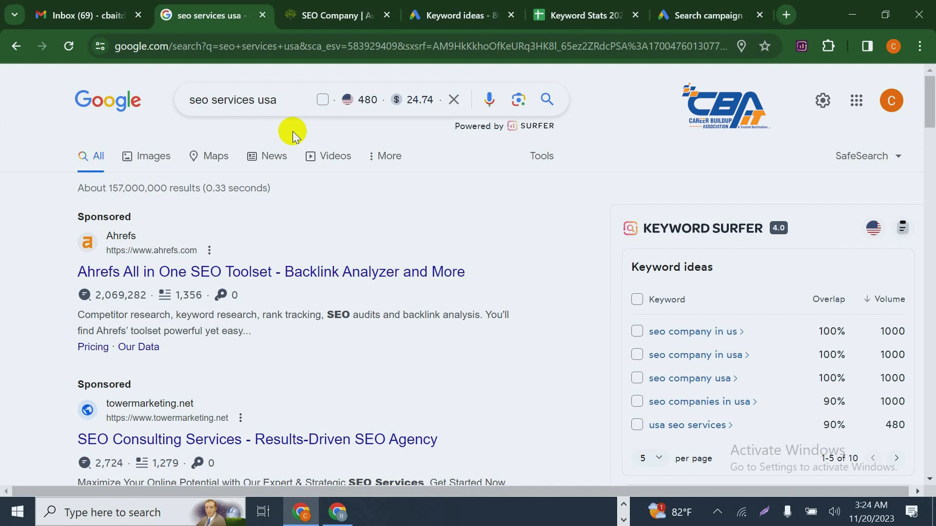
scroll(296, 129, down, 3)
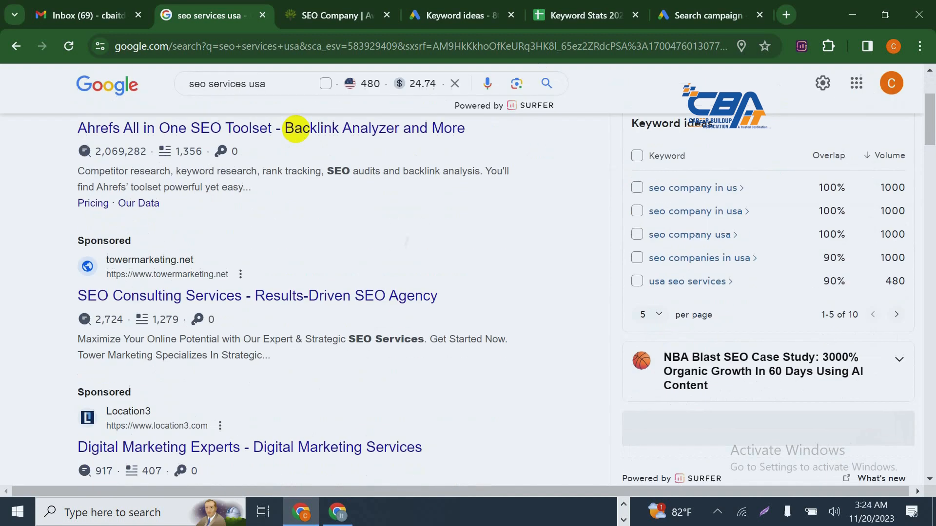